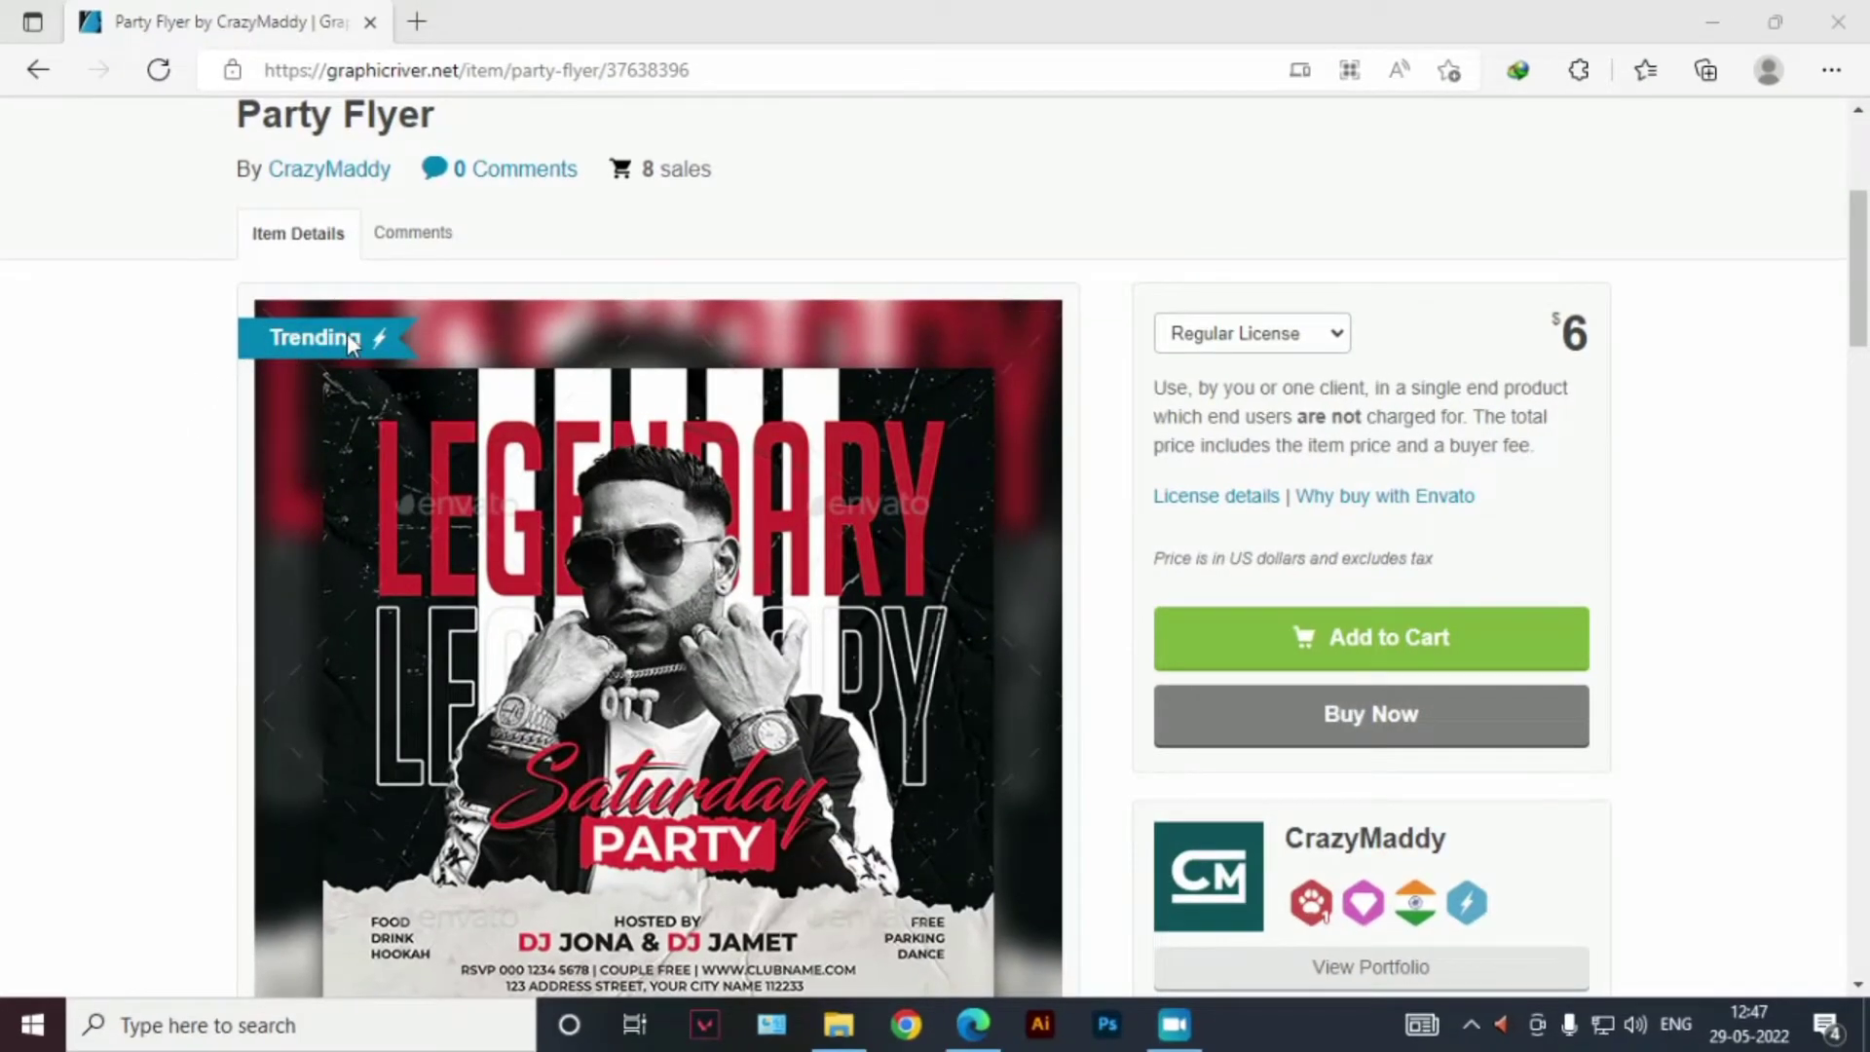
# Scroll down the GraphicRiver Party Flyer page to view the full preview image
pyautogui.scroll(-2, 162, 436)
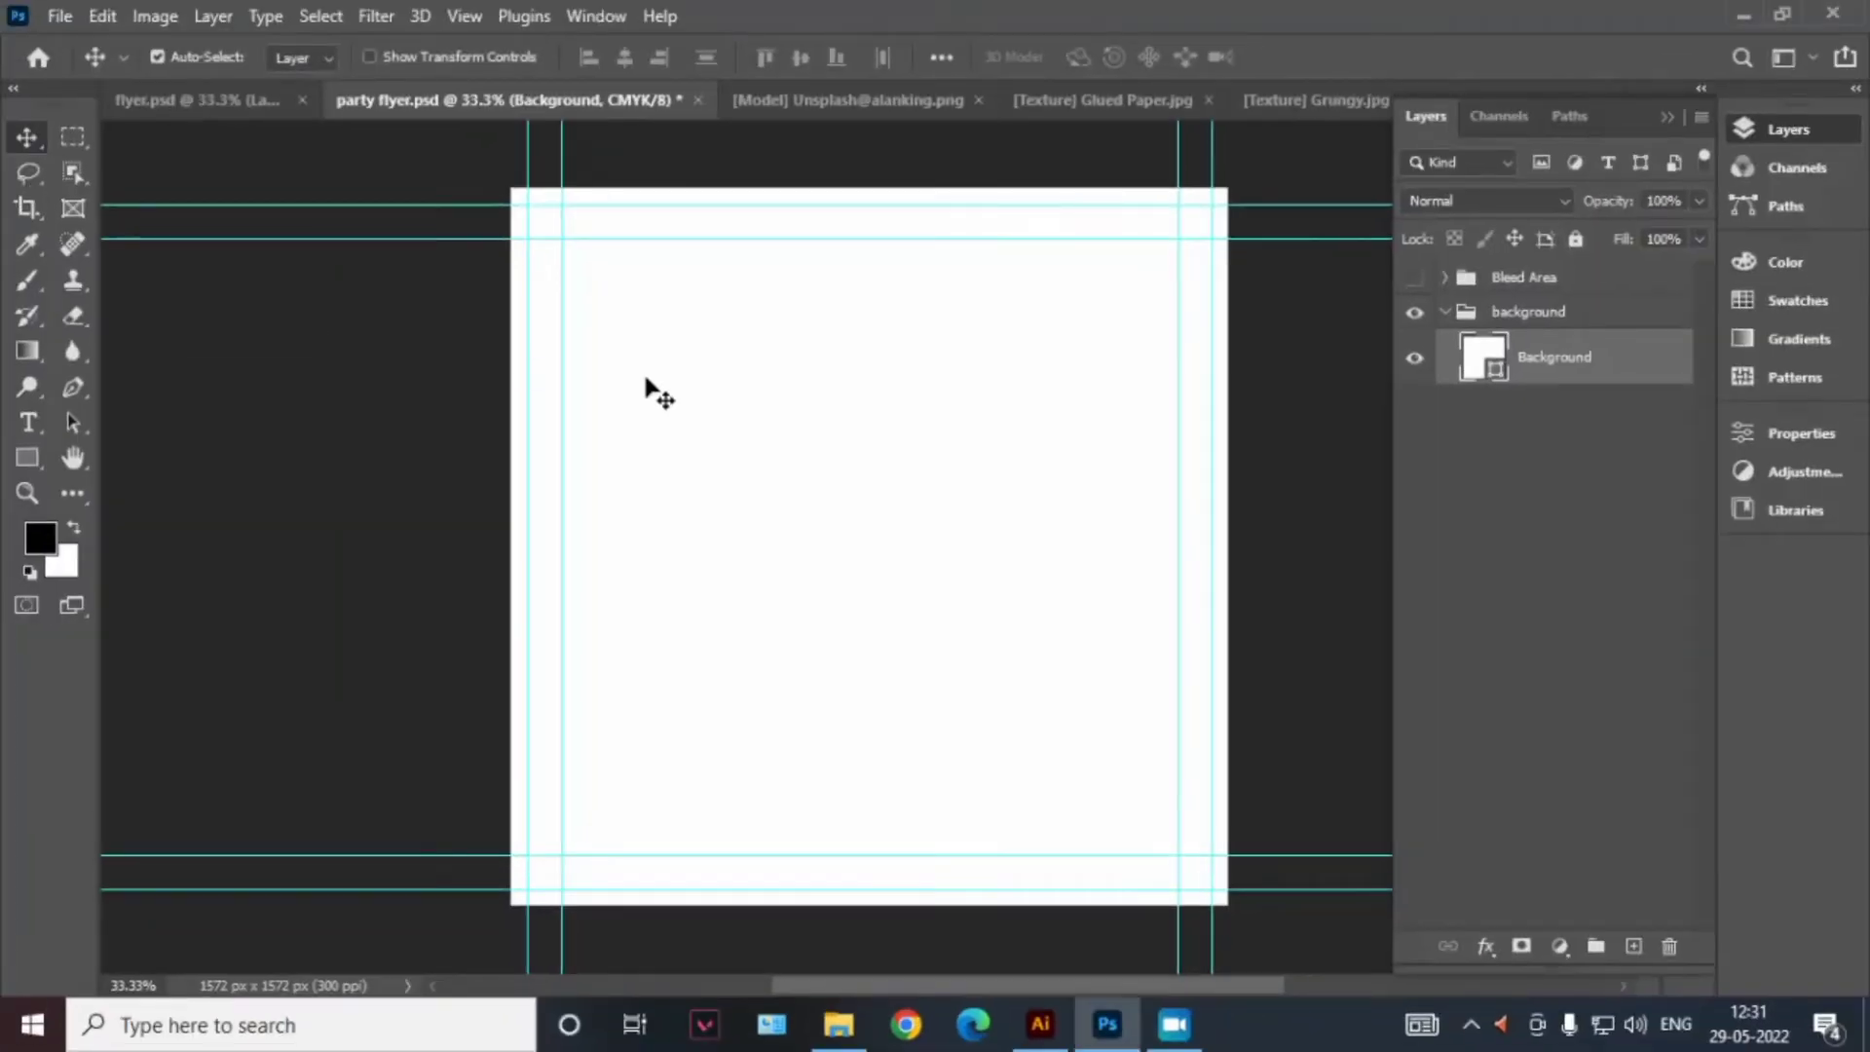
# Unlock the Grungy texture and paste it into party flyer.psd as Layer 1
pyautogui.click(1270, 101)
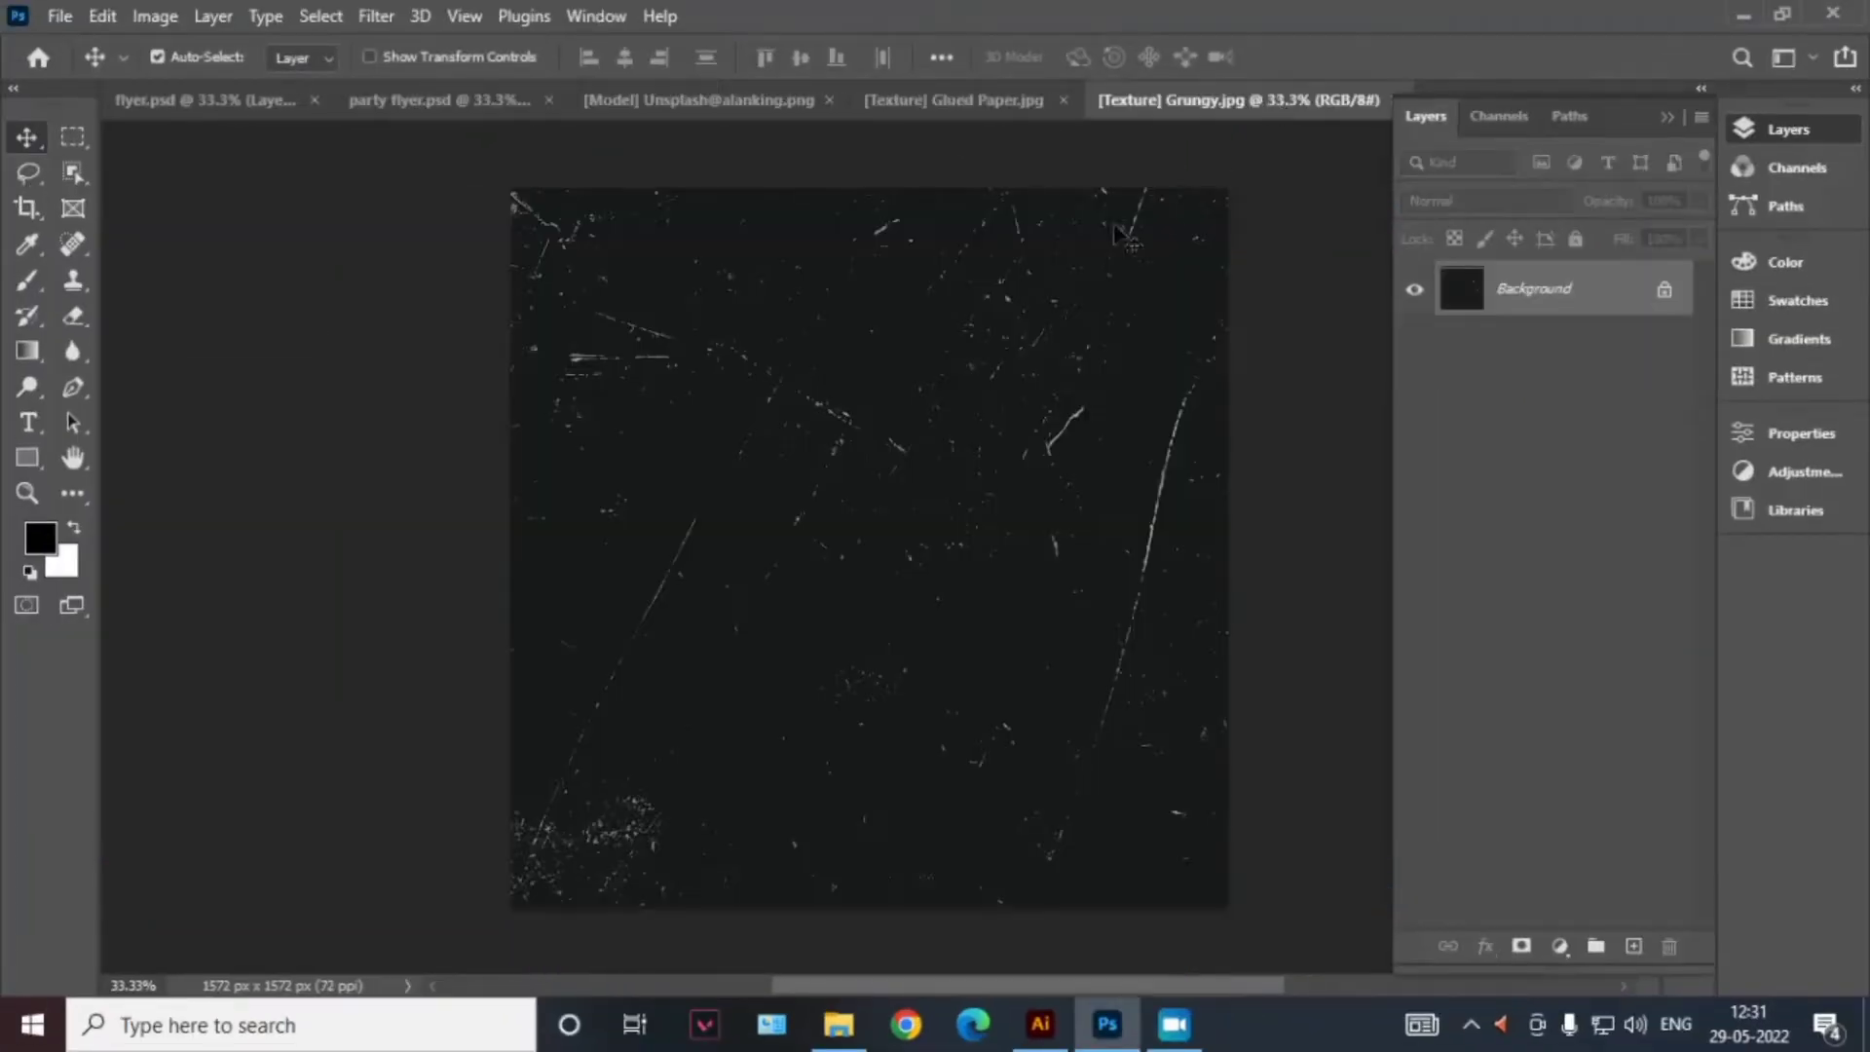
pyautogui.click(1677, 288)
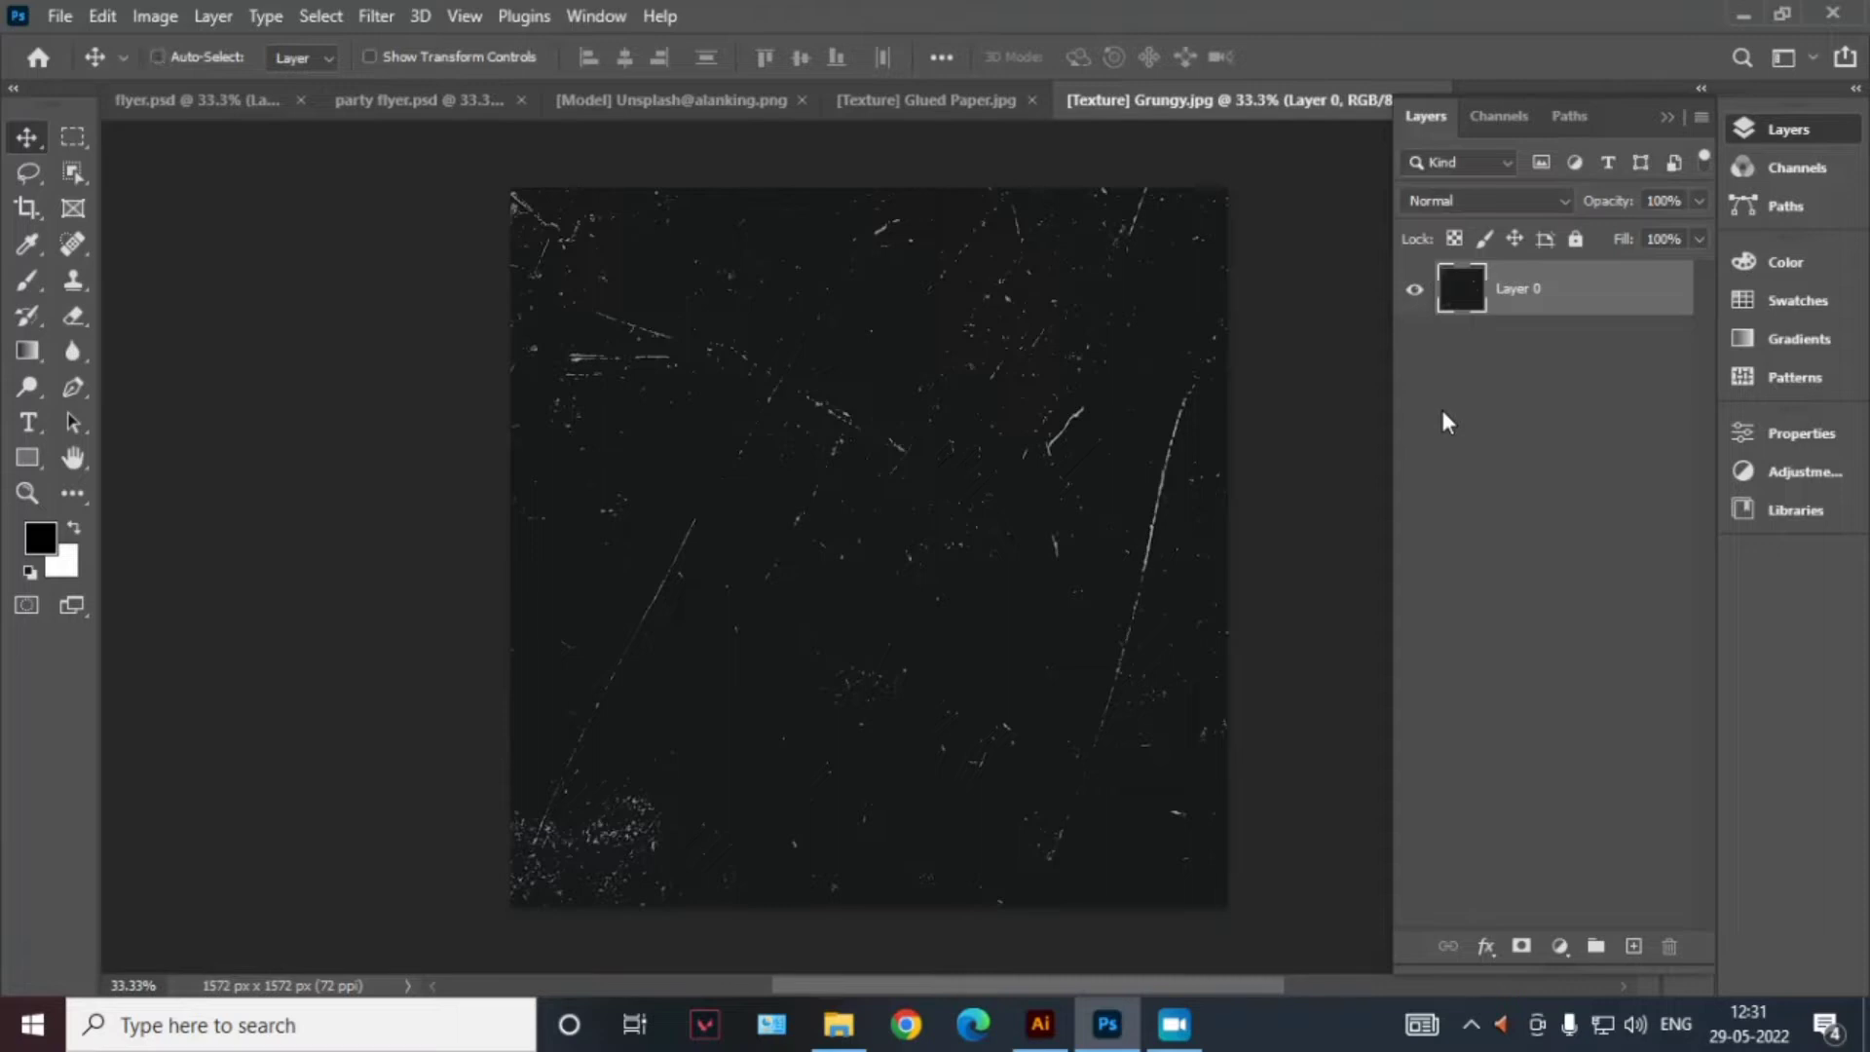
pyautogui.click(434, 101)
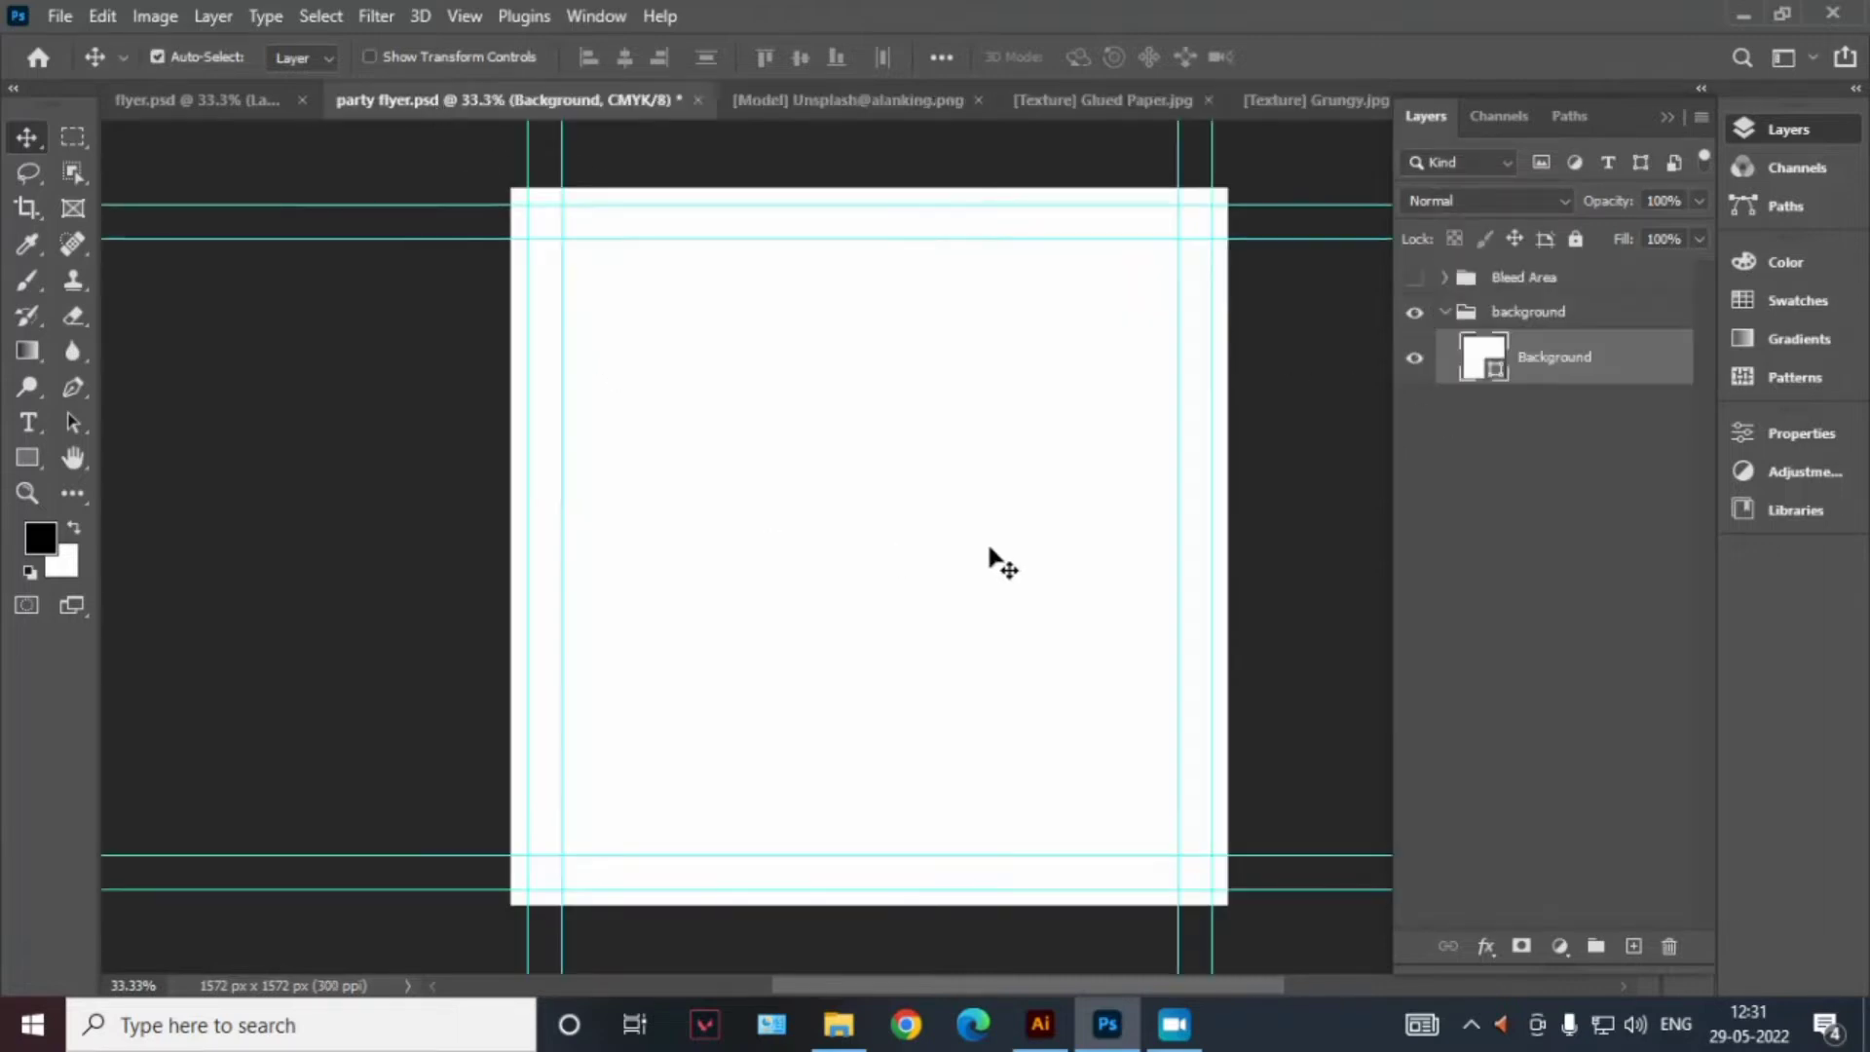
pyautogui.hotkey('ctrl', 'v')
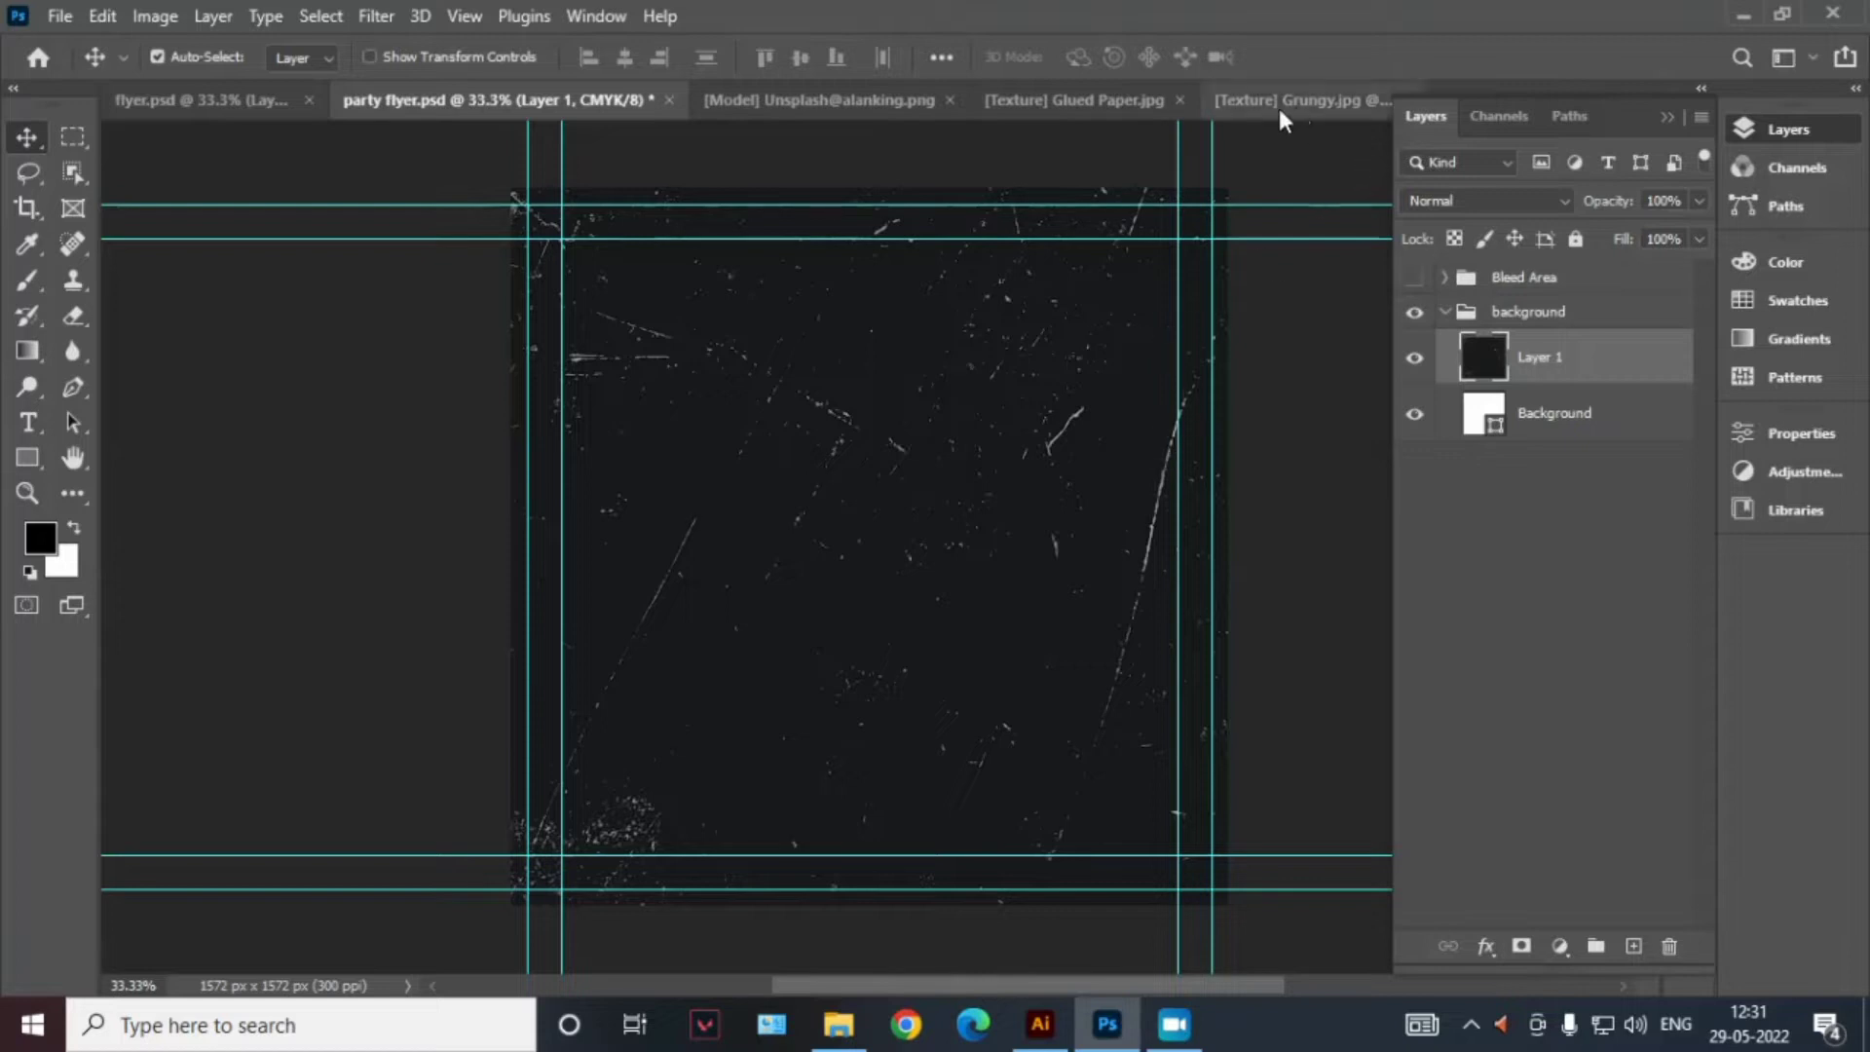
# Unlock the Glued Paper layer and close Grungy.jpg without saving
pyautogui.click(1106, 102)
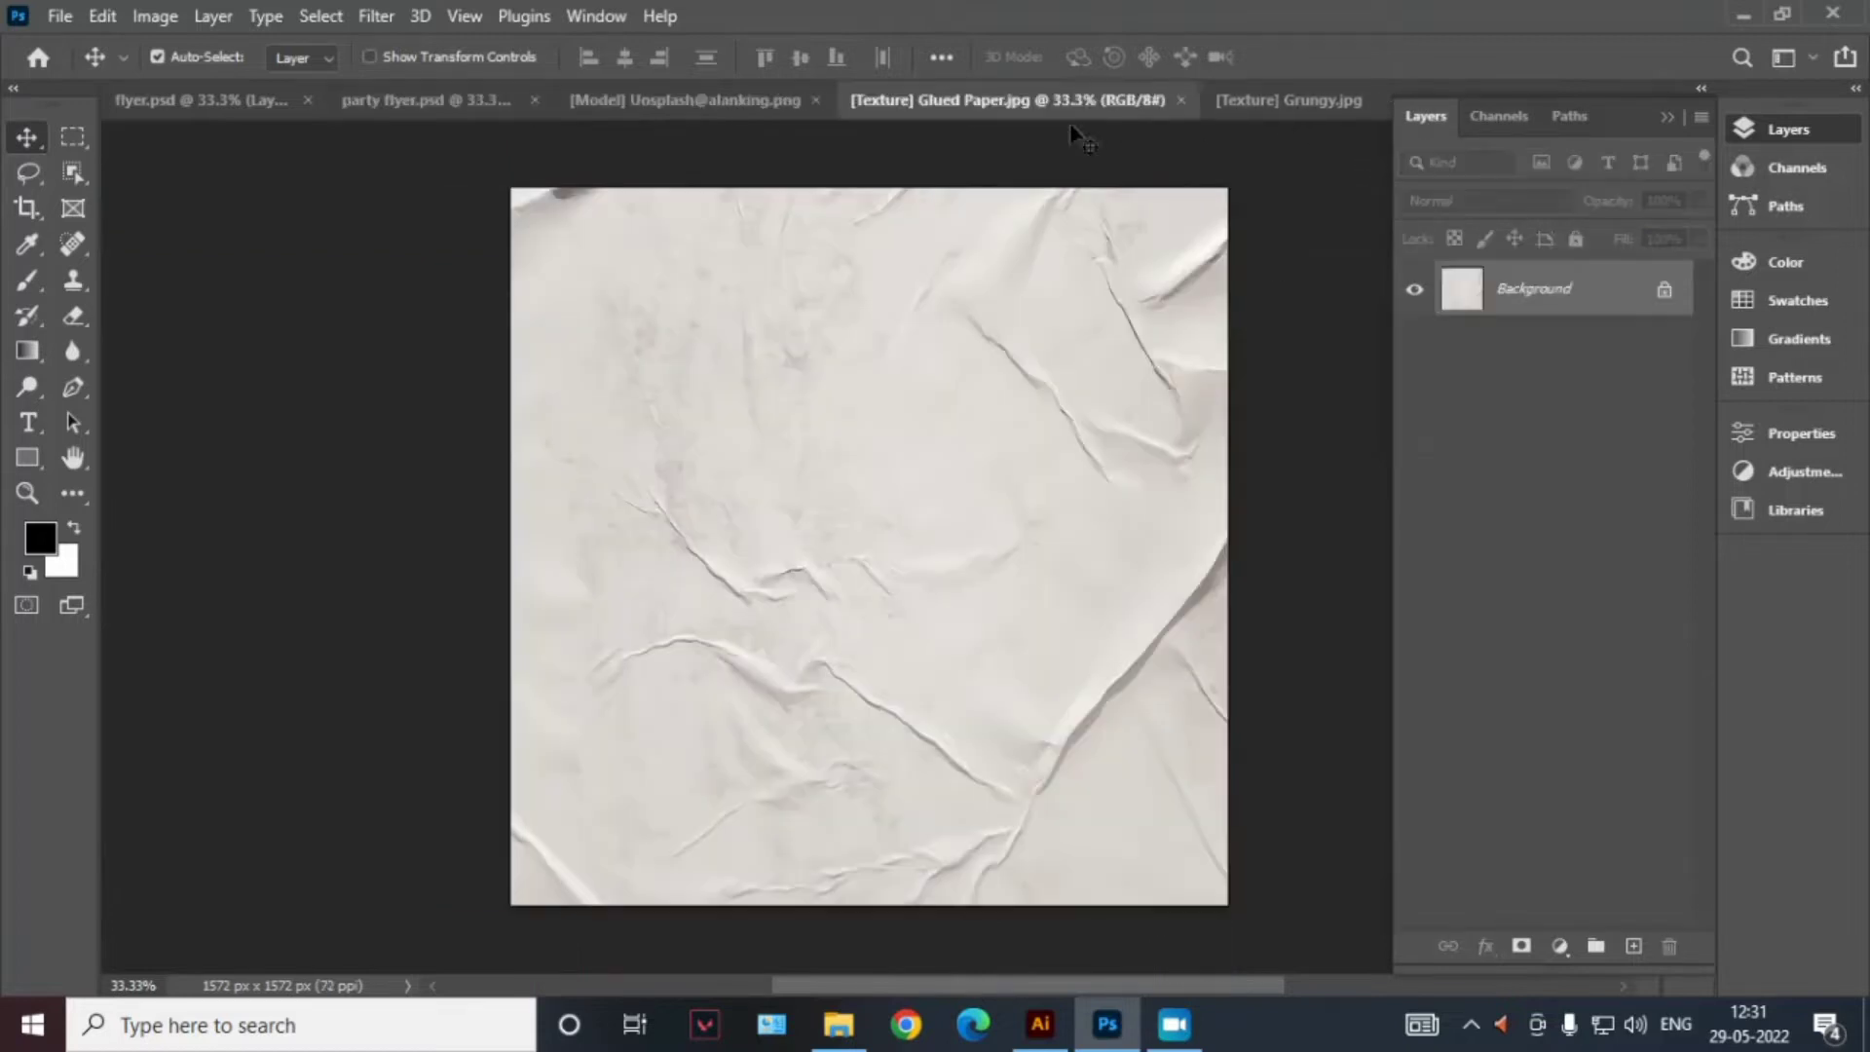
pyautogui.click(1667, 292)
pyautogui.click(1326, 101)
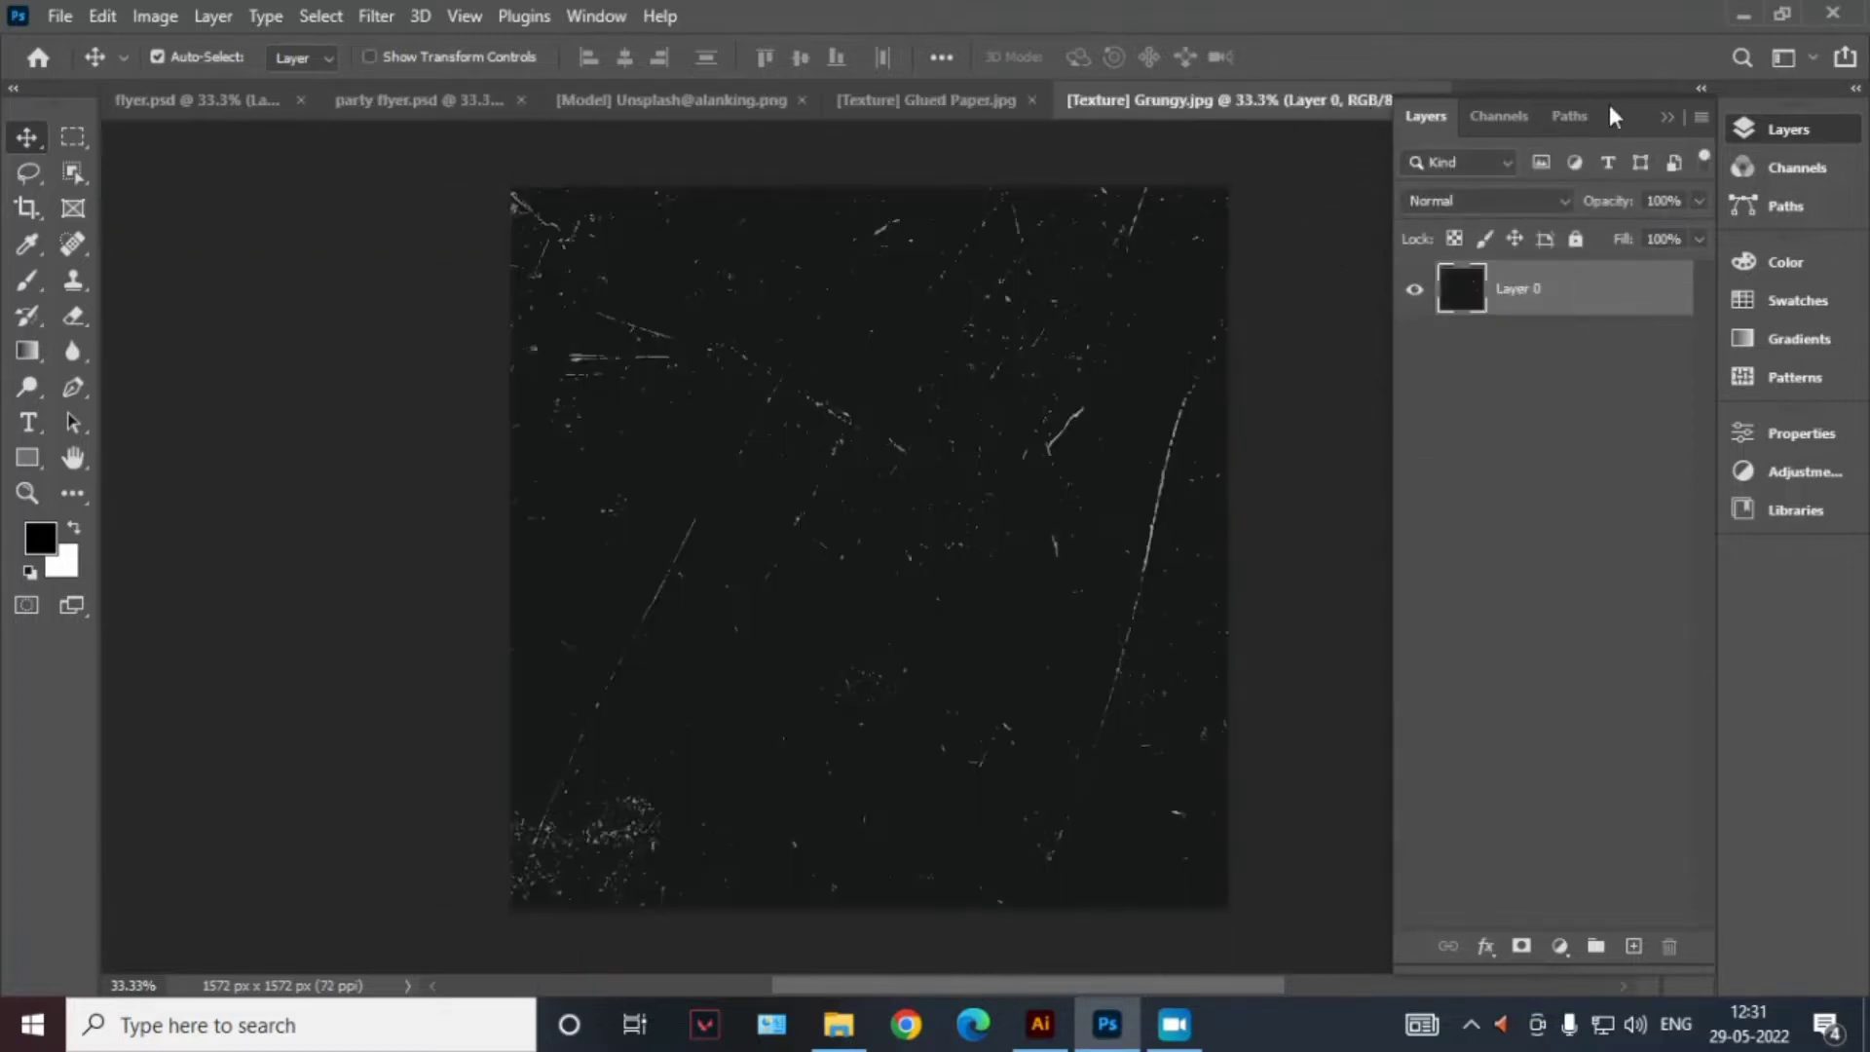
pyautogui.click(1666, 117)
pyautogui.click(1432, 102)
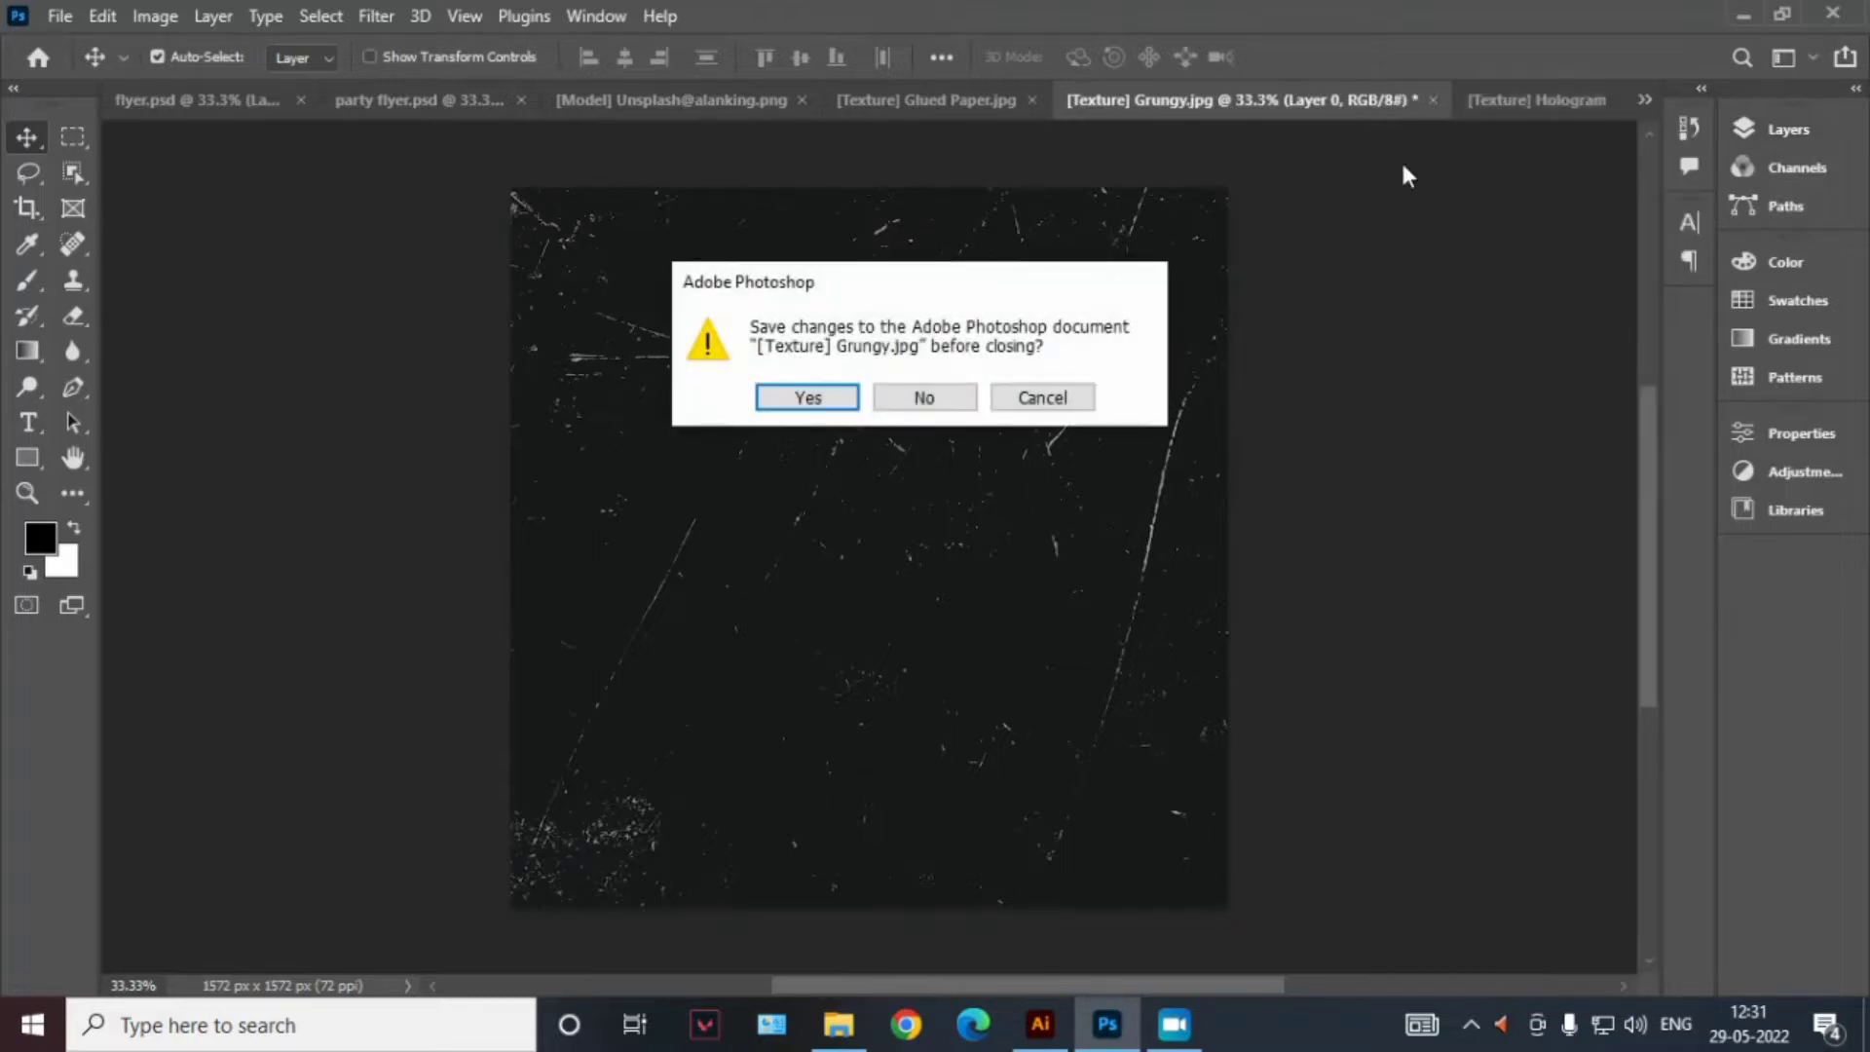
pyautogui.click(920, 405)
# Drag the Glued Paper texture onto the flyer as Layer 2
pyautogui.click(1750, 133)
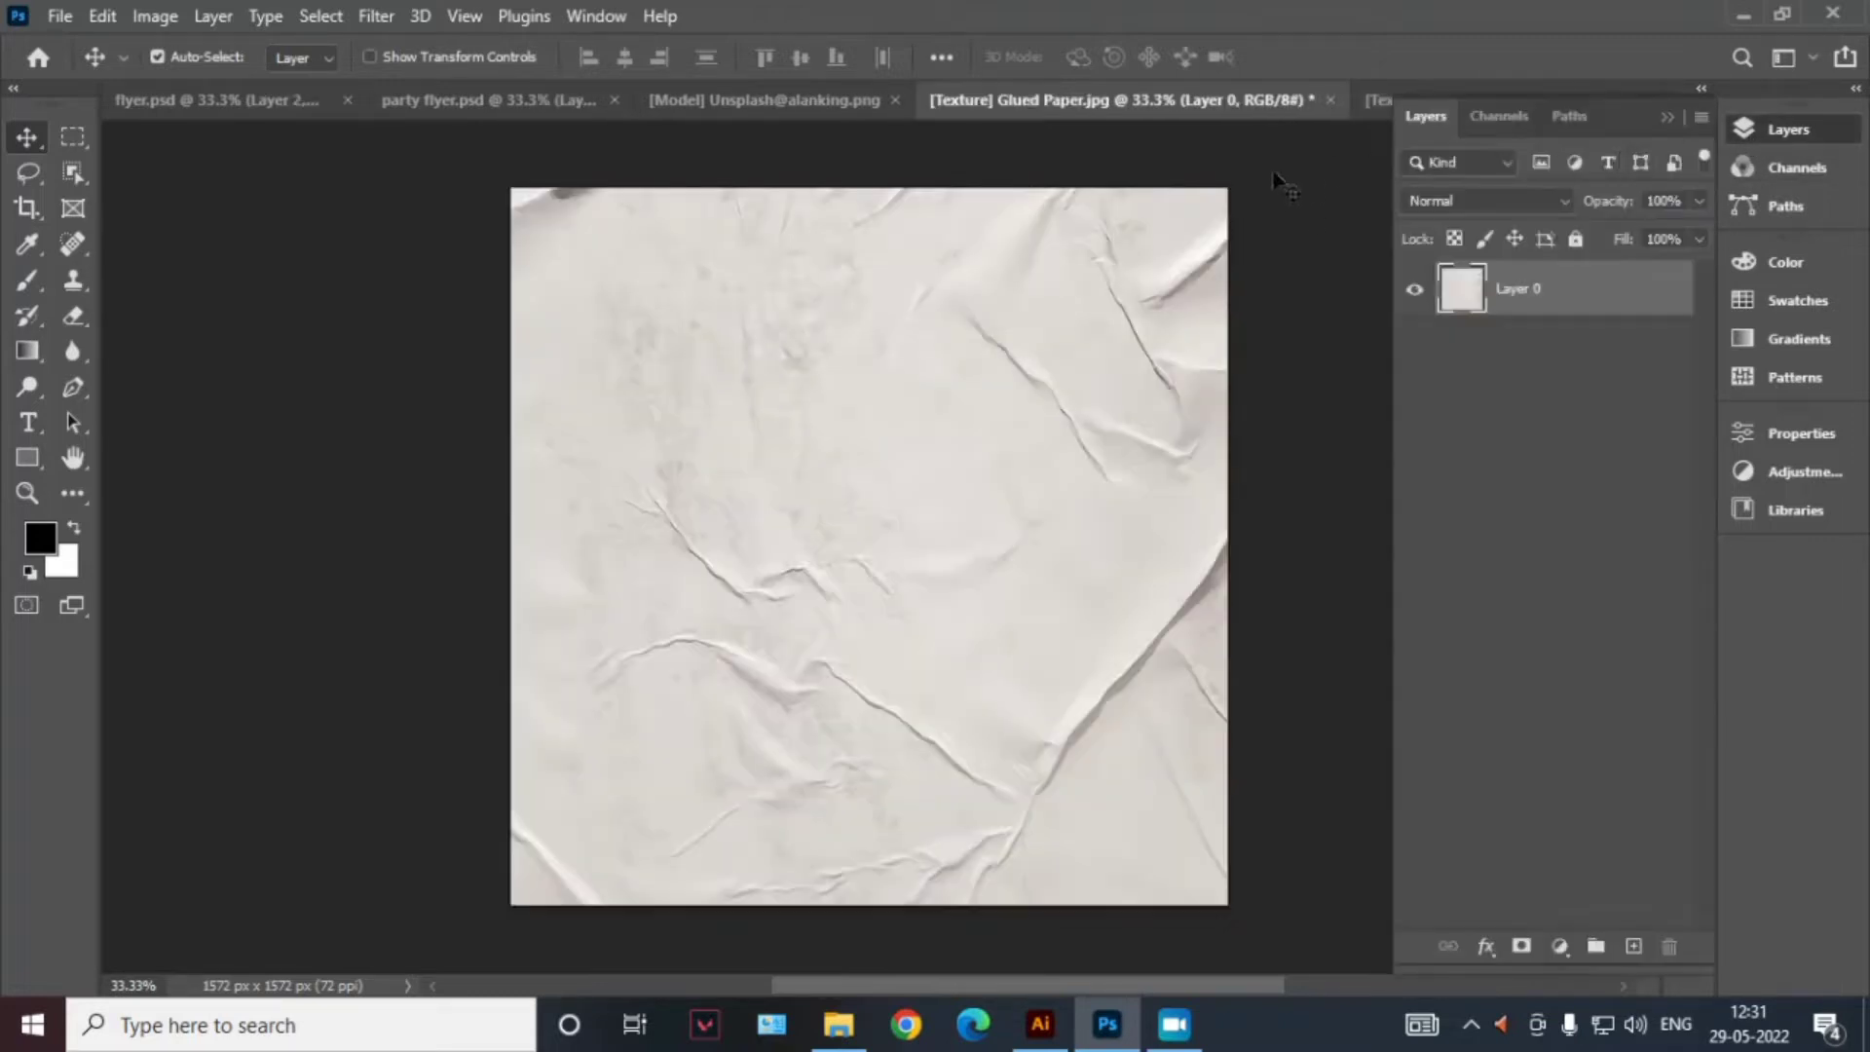
pyautogui.click(500, 101)
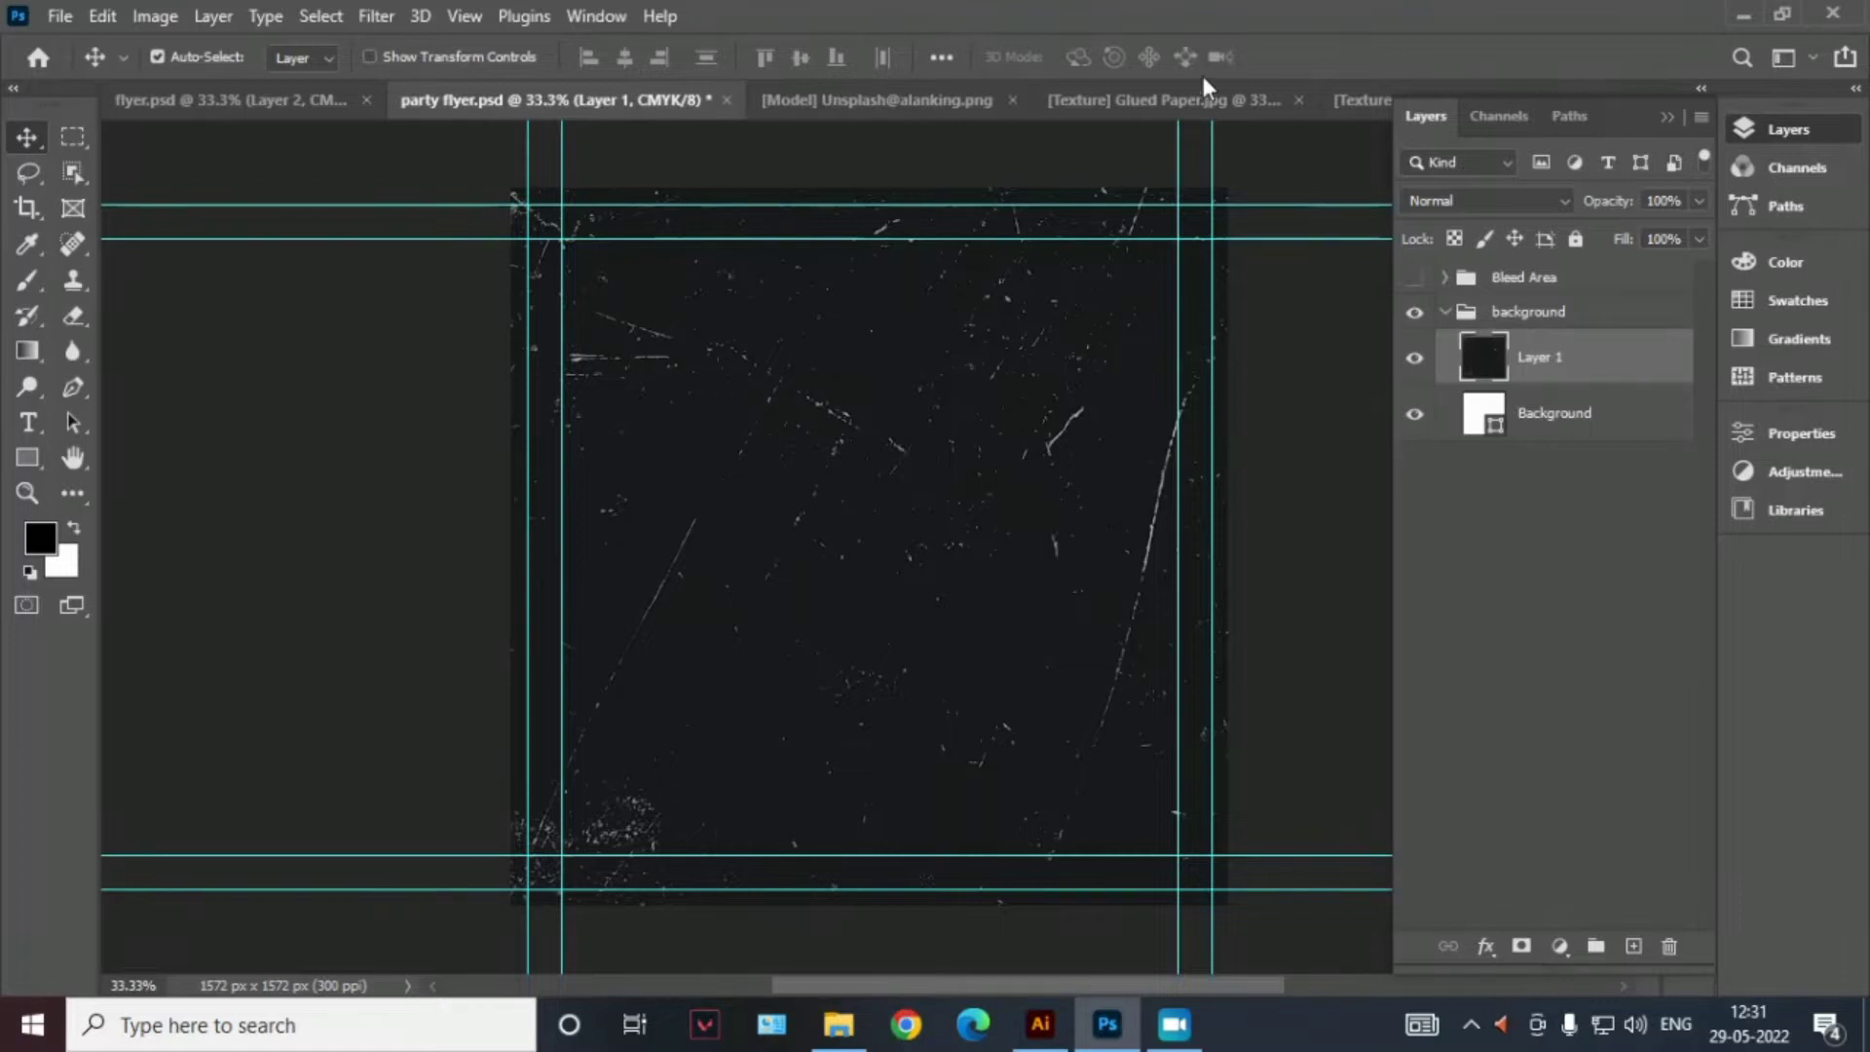
pyautogui.click(1201, 101)
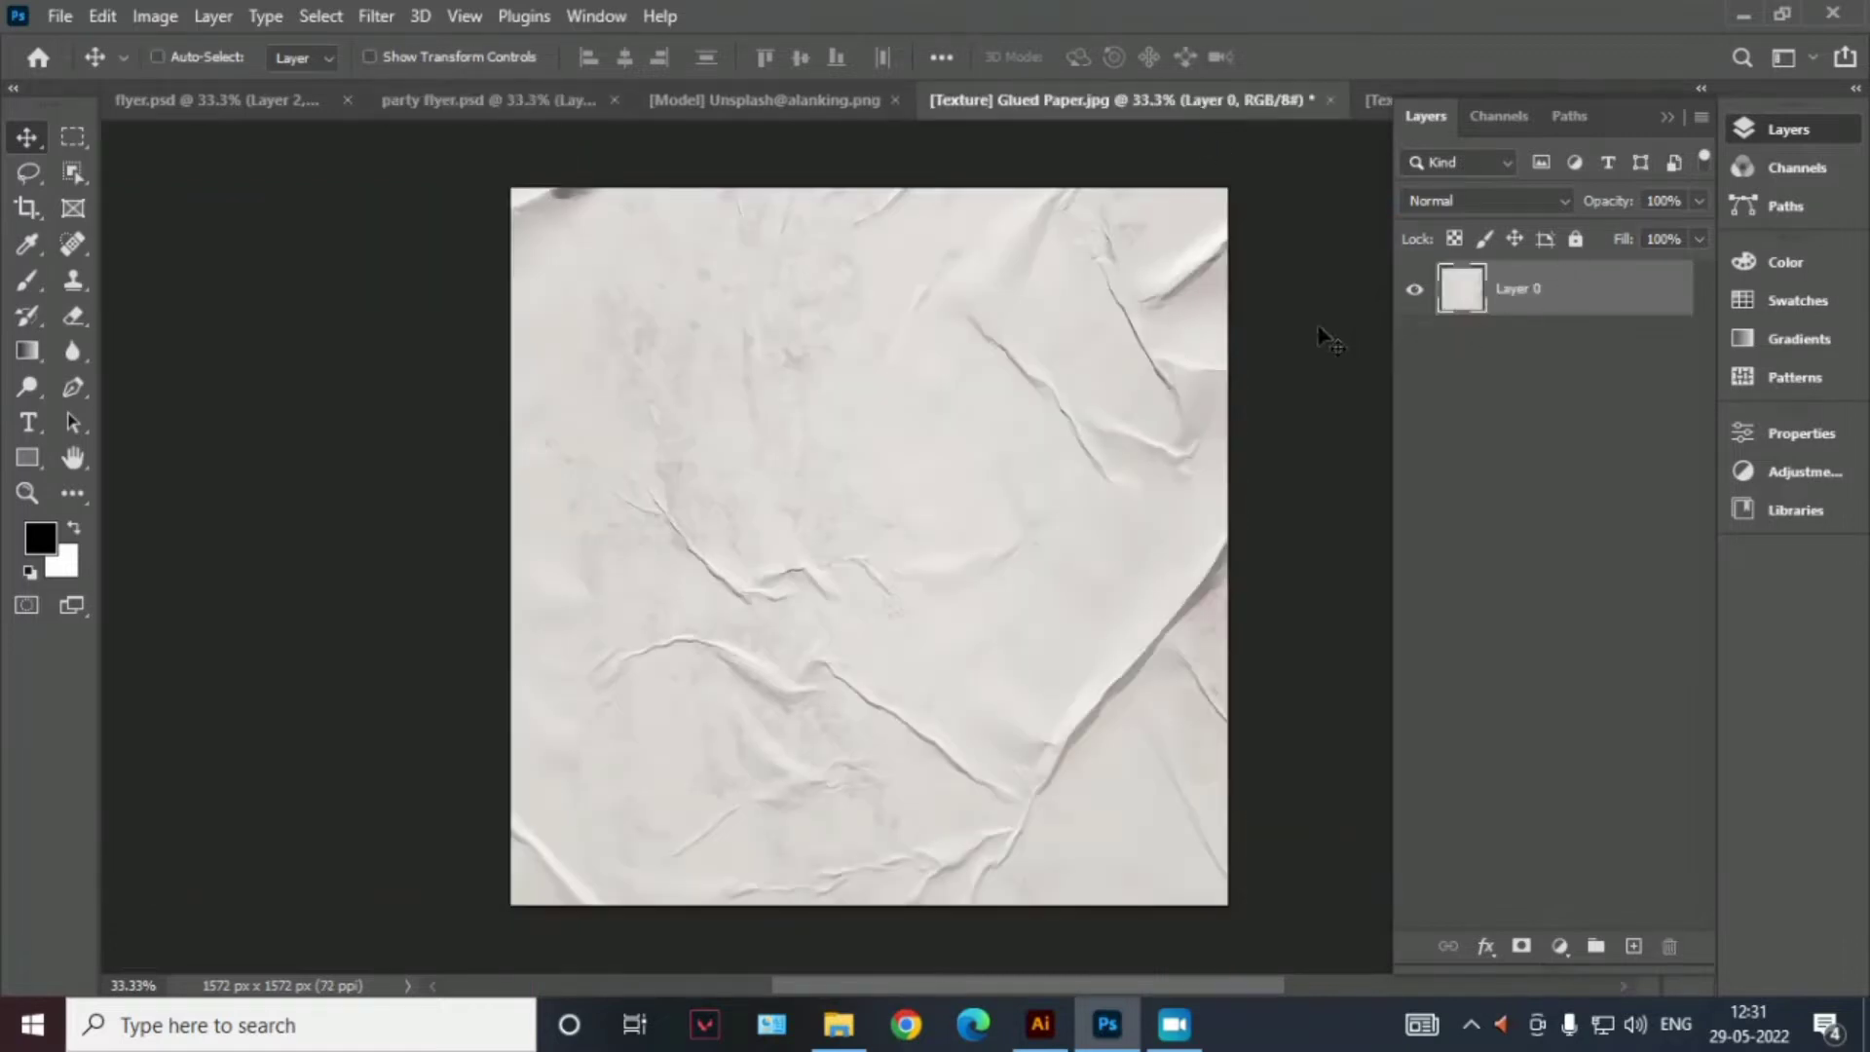
pyautogui.click(518, 99)
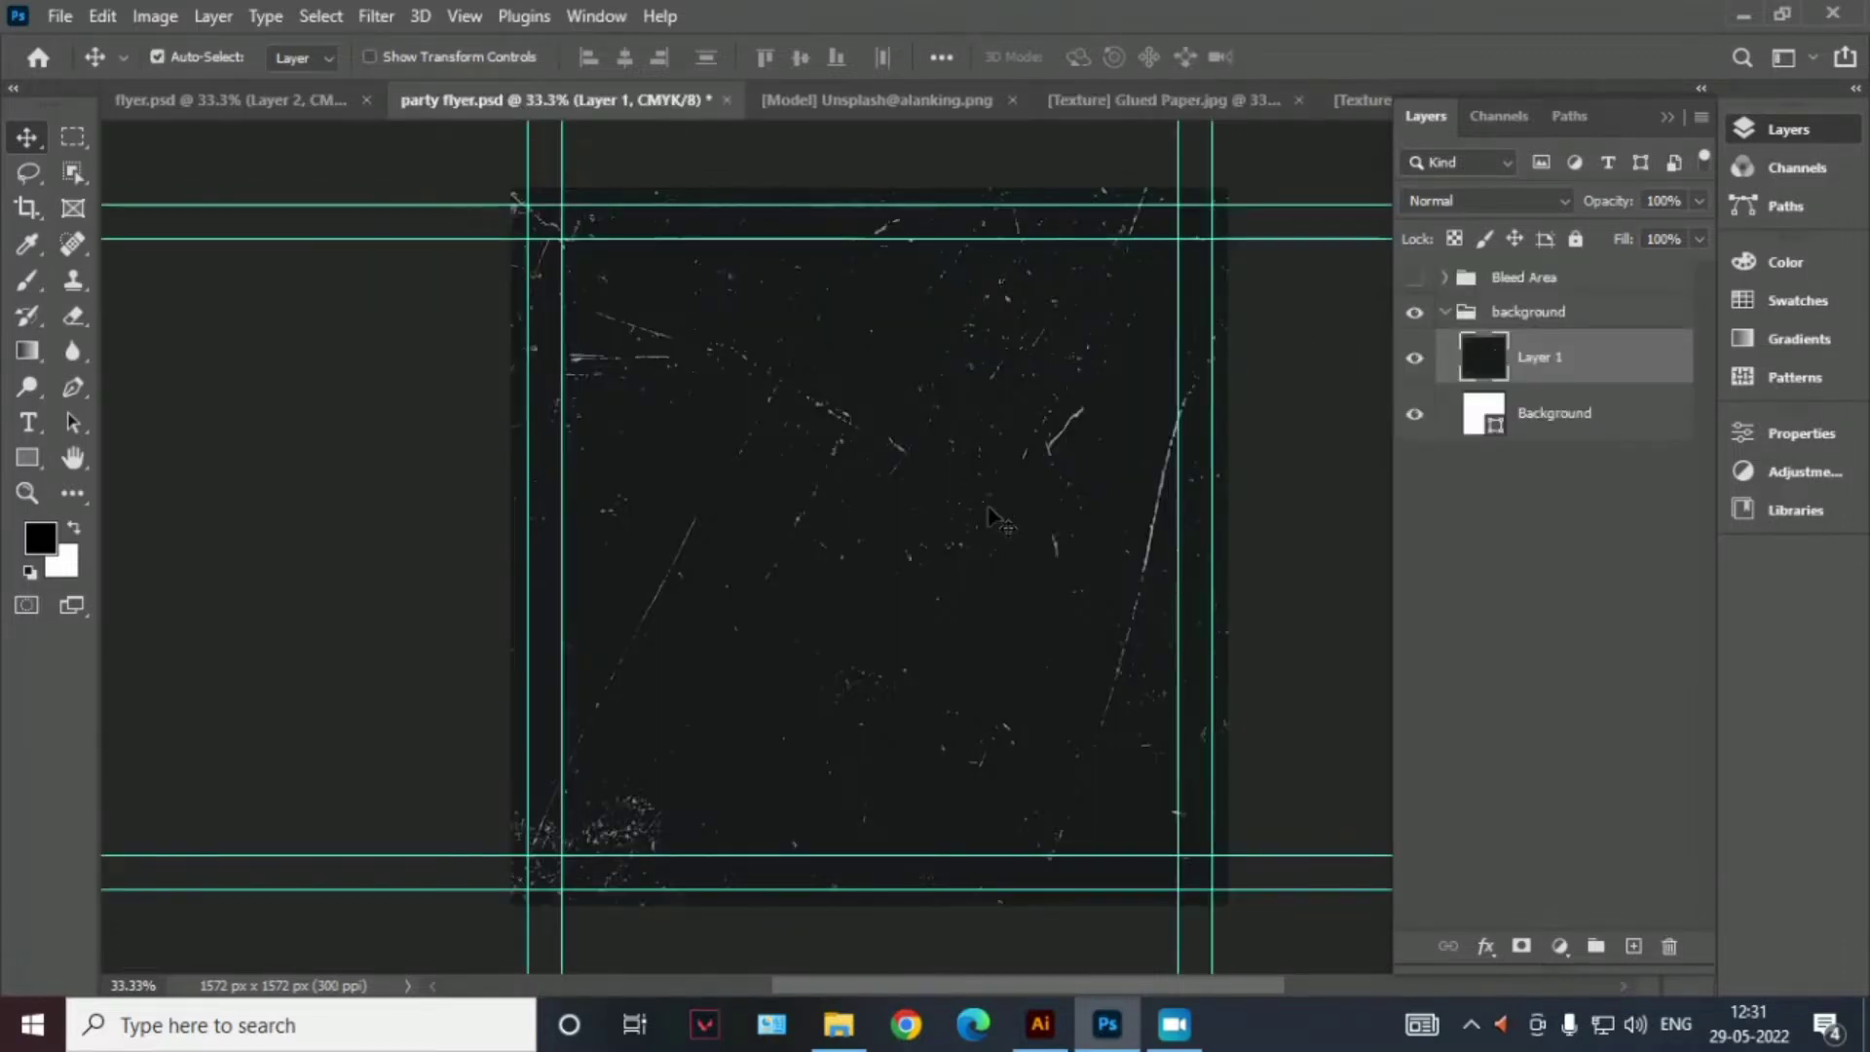
pyautogui.moveTo(989, 516); pyautogui.dragTo(994, 518)
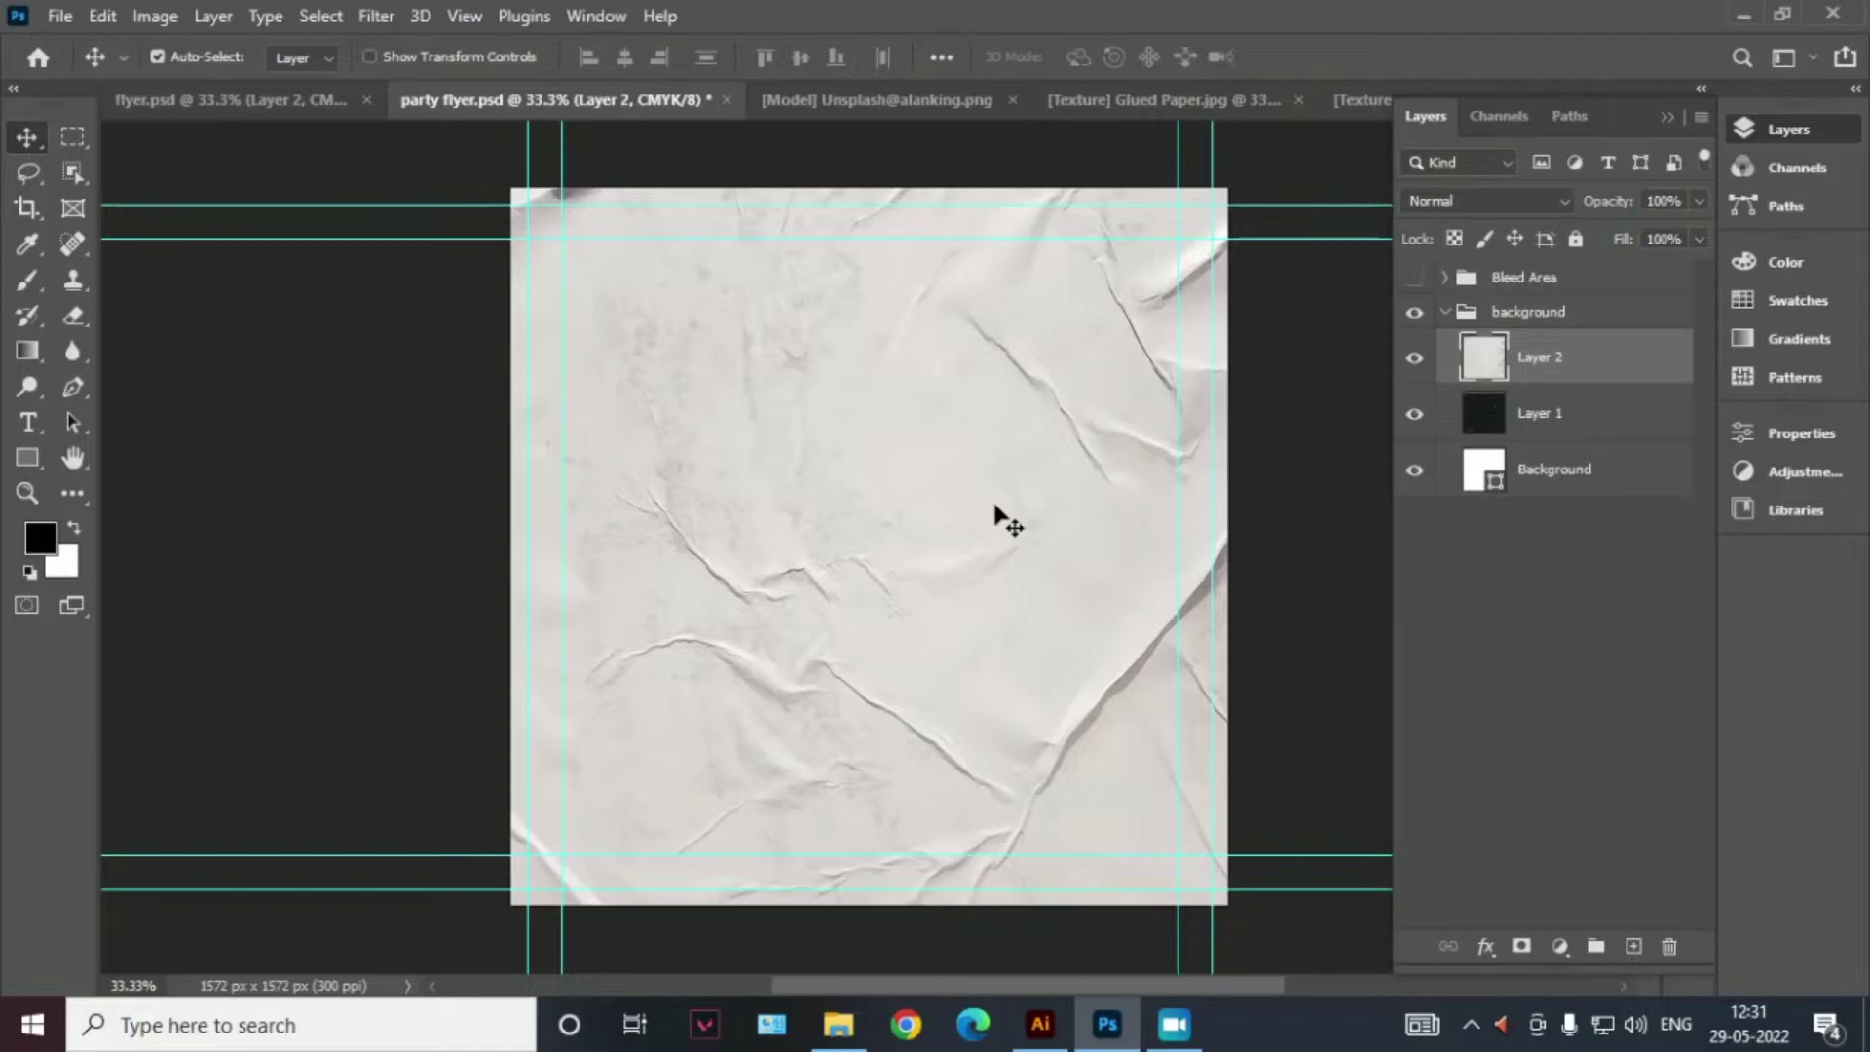
# Set Layer 2's blend mode to Linear Burn and rotate it -90°
pyautogui.click(1522, 204)
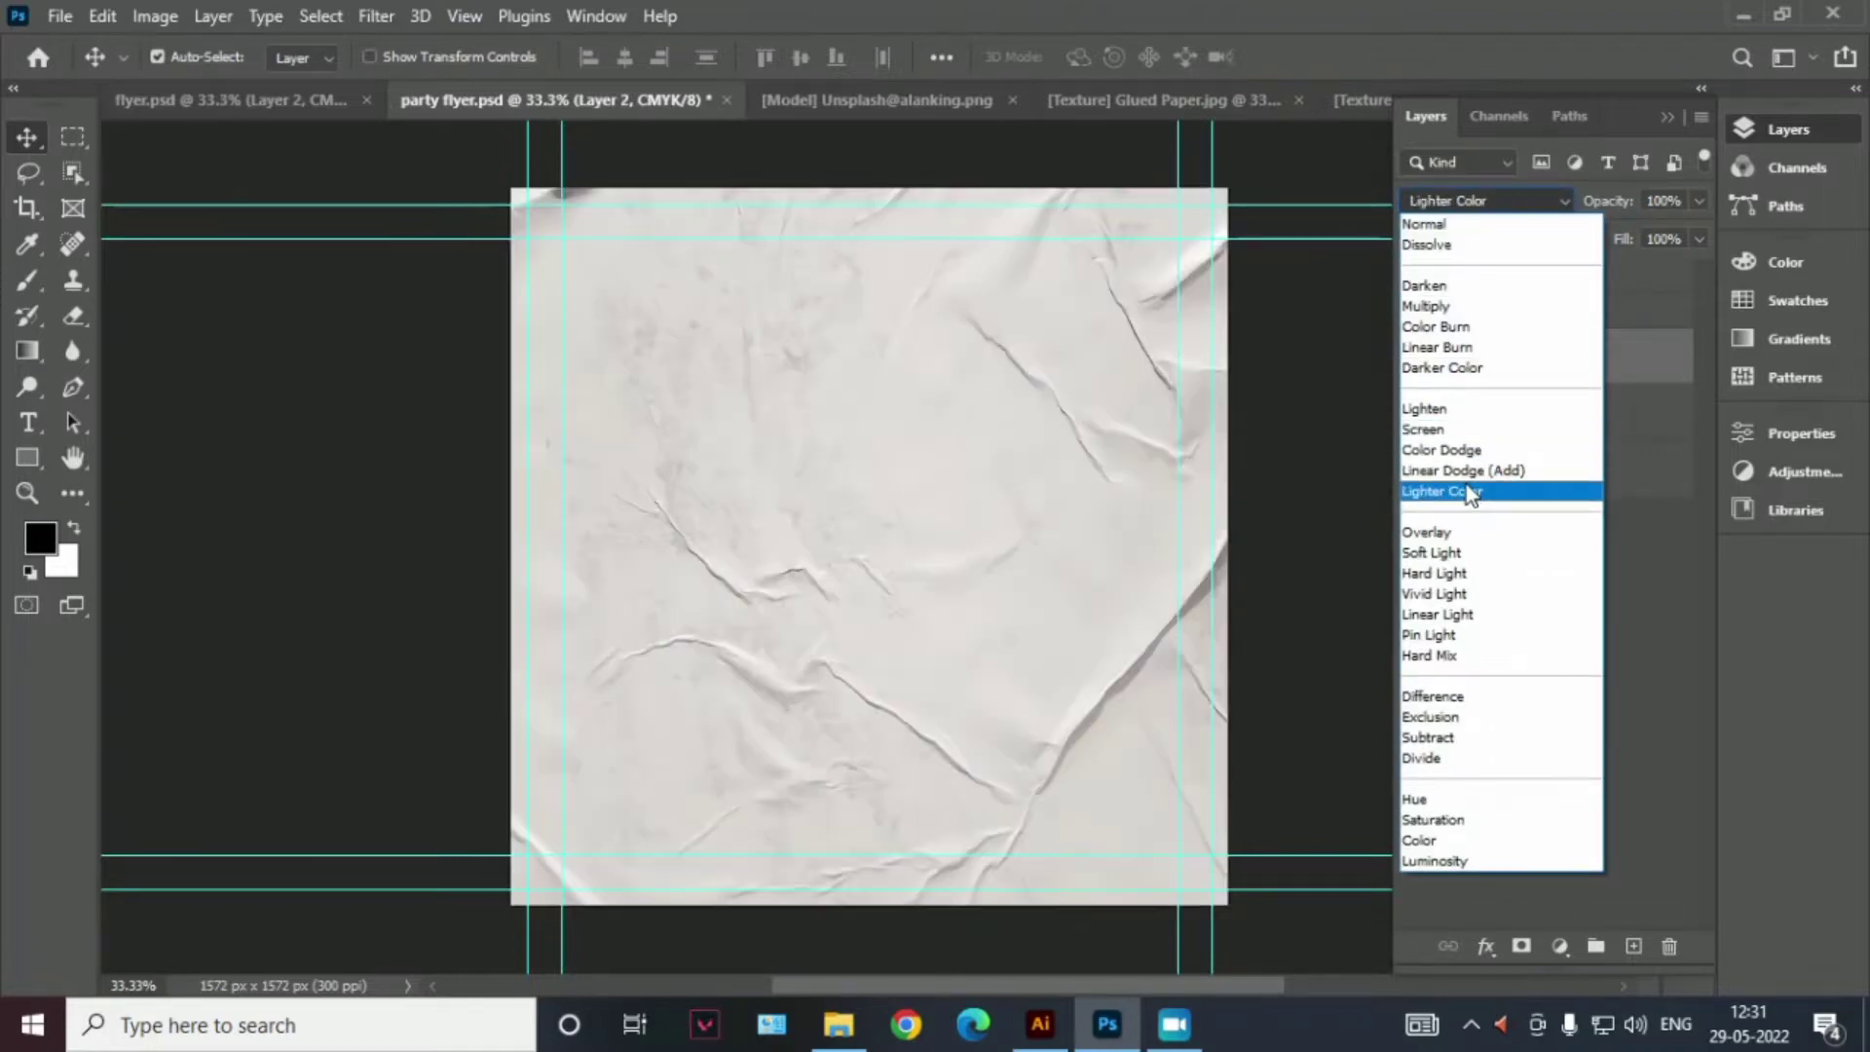
pyautogui.click(1466, 349)
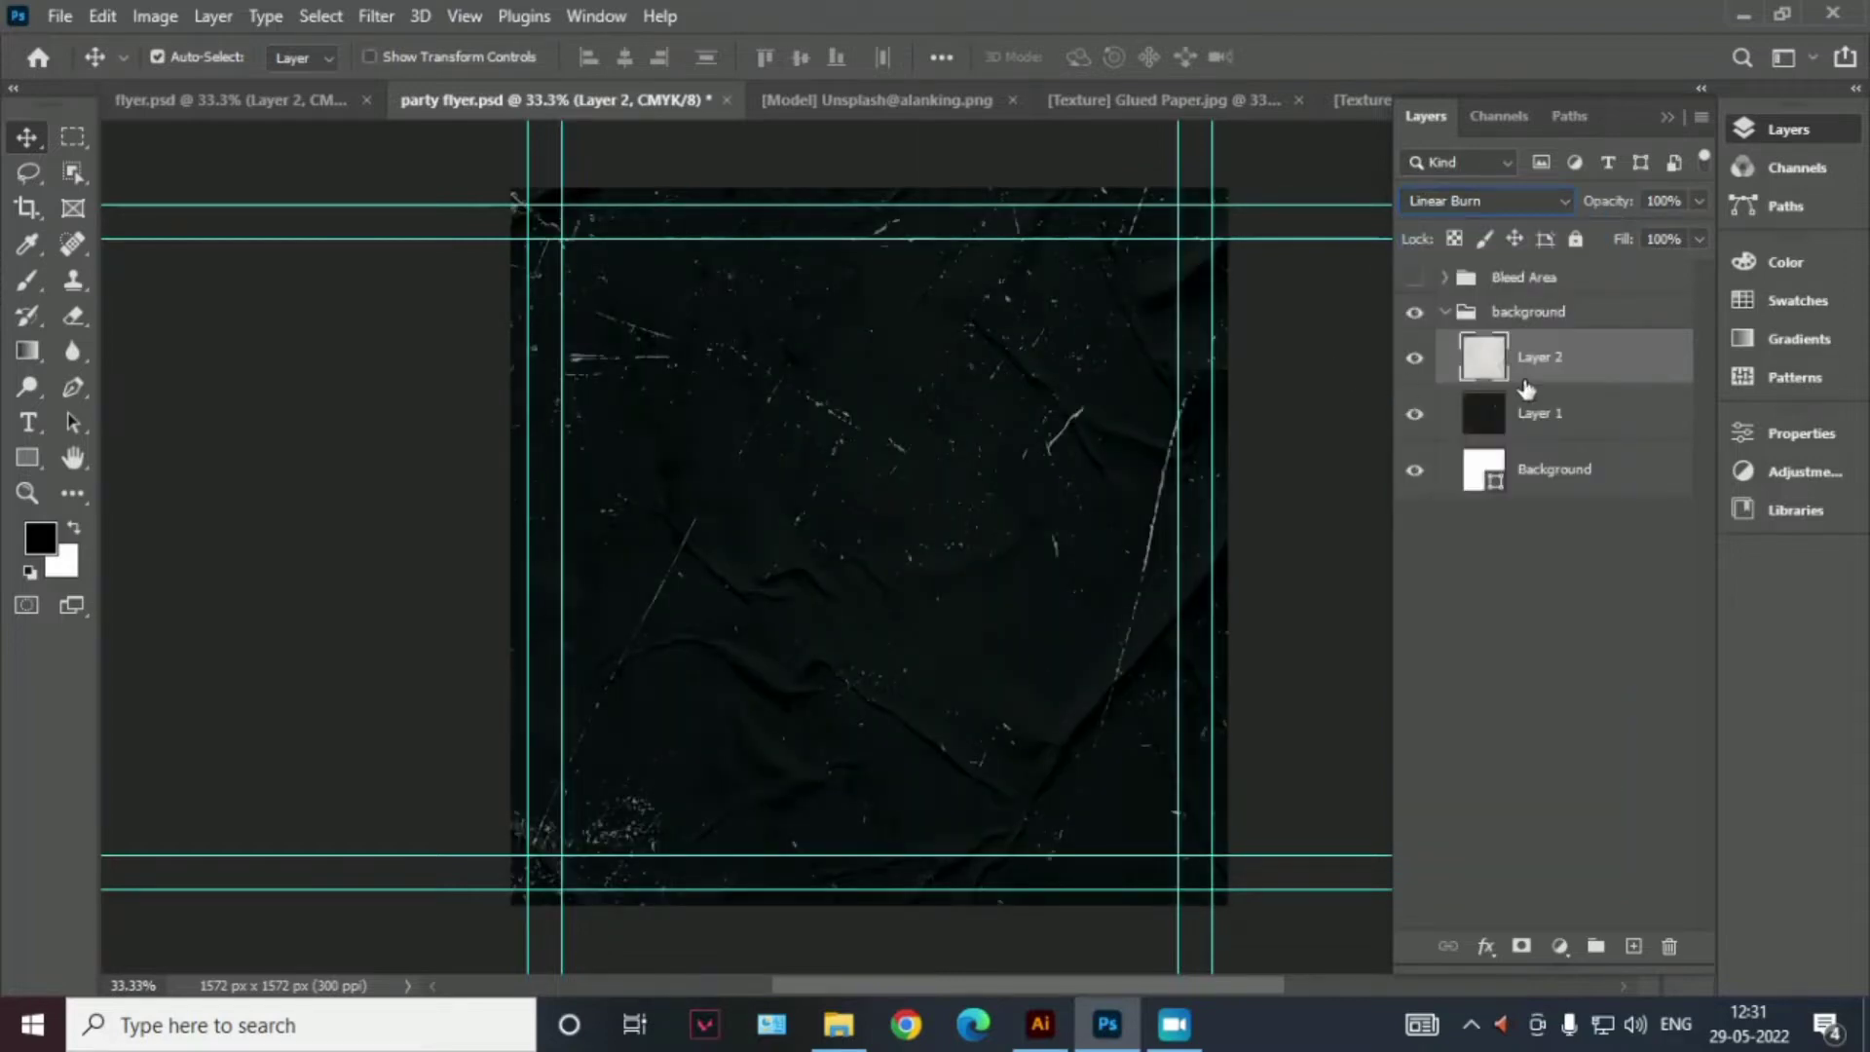
pyautogui.hotkey('ctrl', 't')
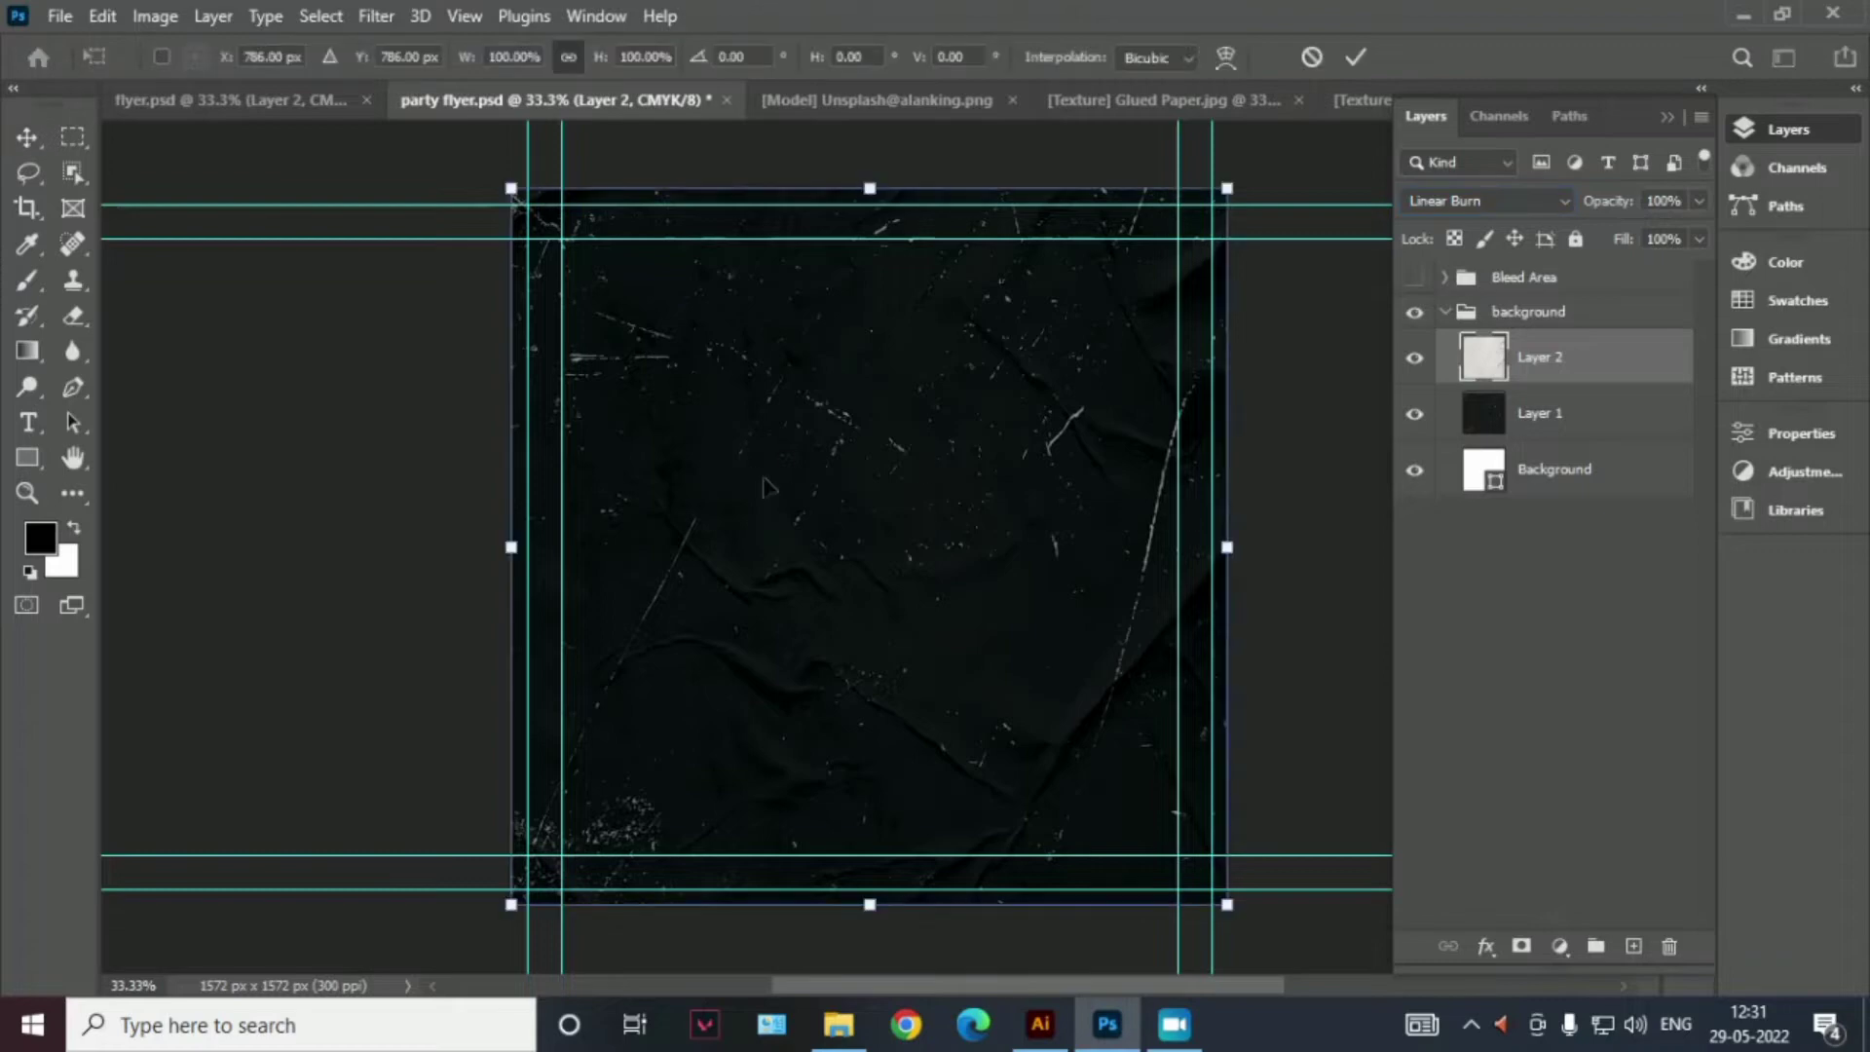
pyautogui.moveTo(513, 169)
pyautogui.mouseDown()
pyautogui.moveTo(463, 738)
pyautogui.moveTo(517, 888)
pyautogui.mouseUp()
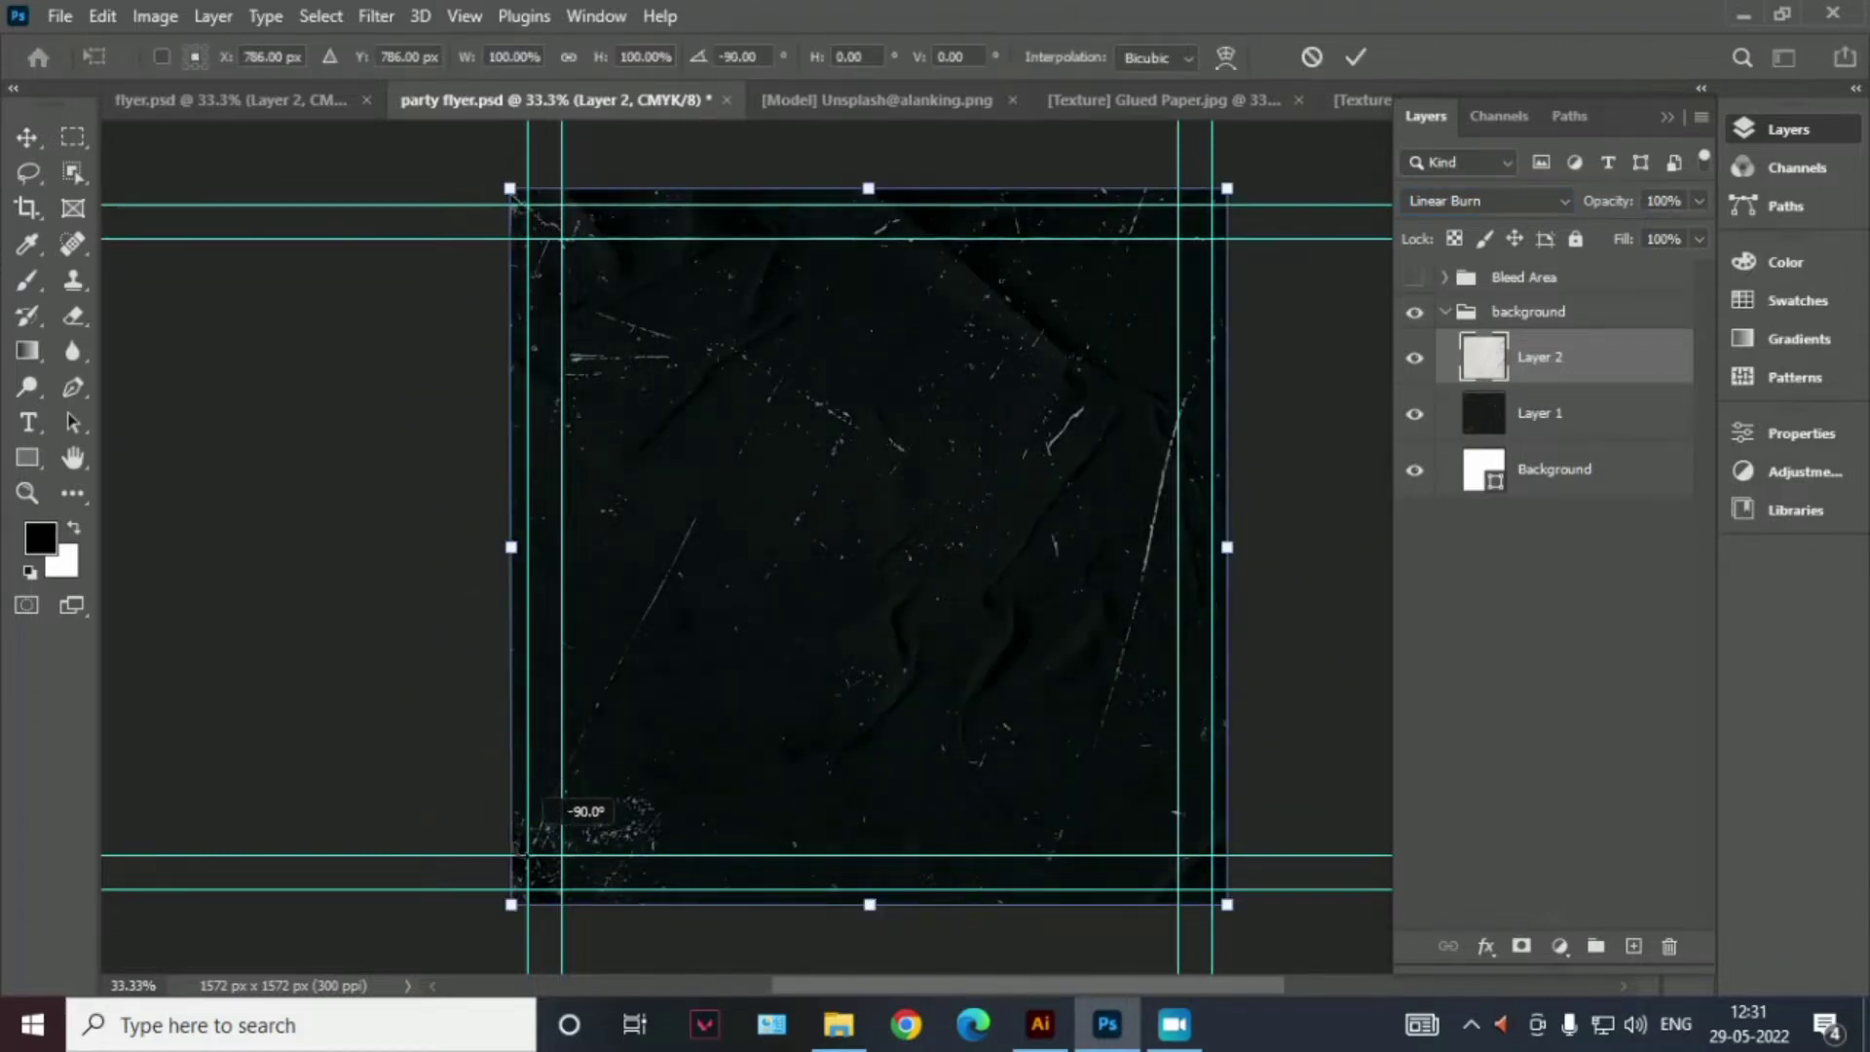
pyautogui.click(1360, 57)
# Close Glued Paper.jpg without saving changes
pyautogui.click(1181, 107)
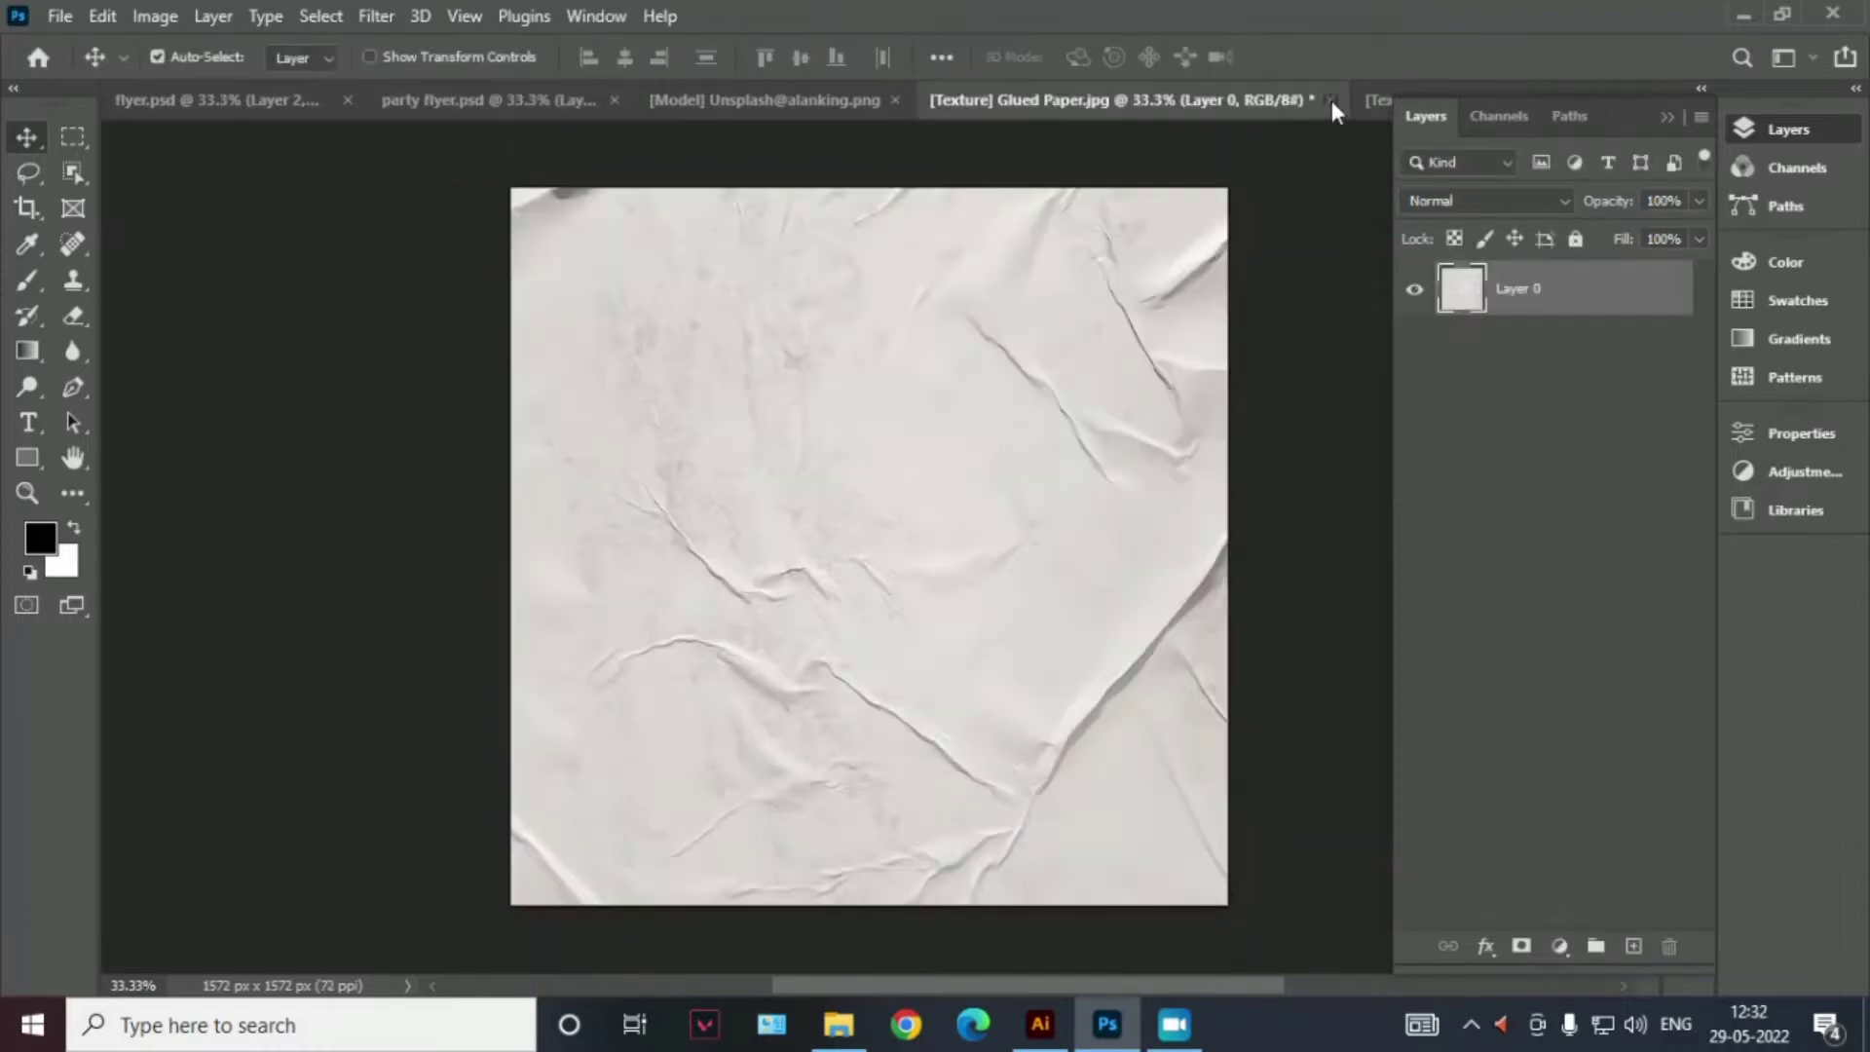
pyautogui.click(1331, 100)
pyautogui.click(925, 399)
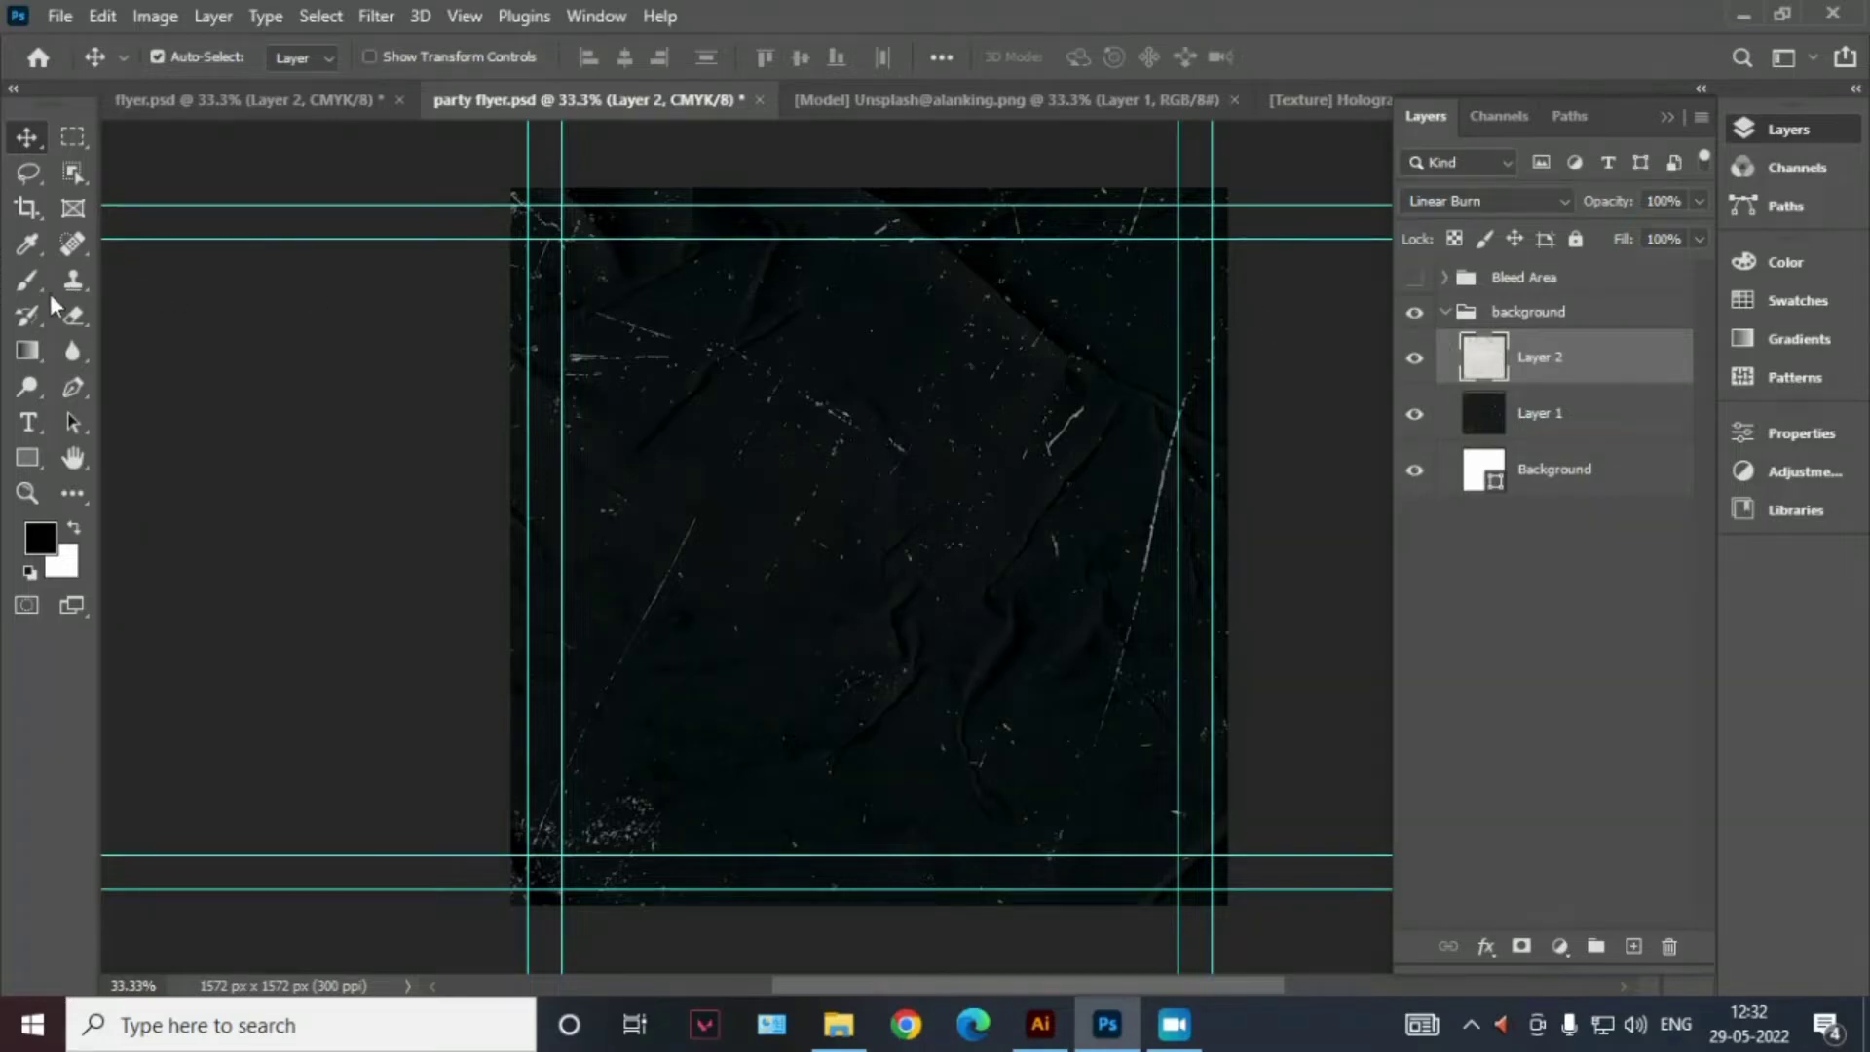
# Draw a tall rectangle from the top edge with no stroke and white fill
pyautogui.click(29, 460)
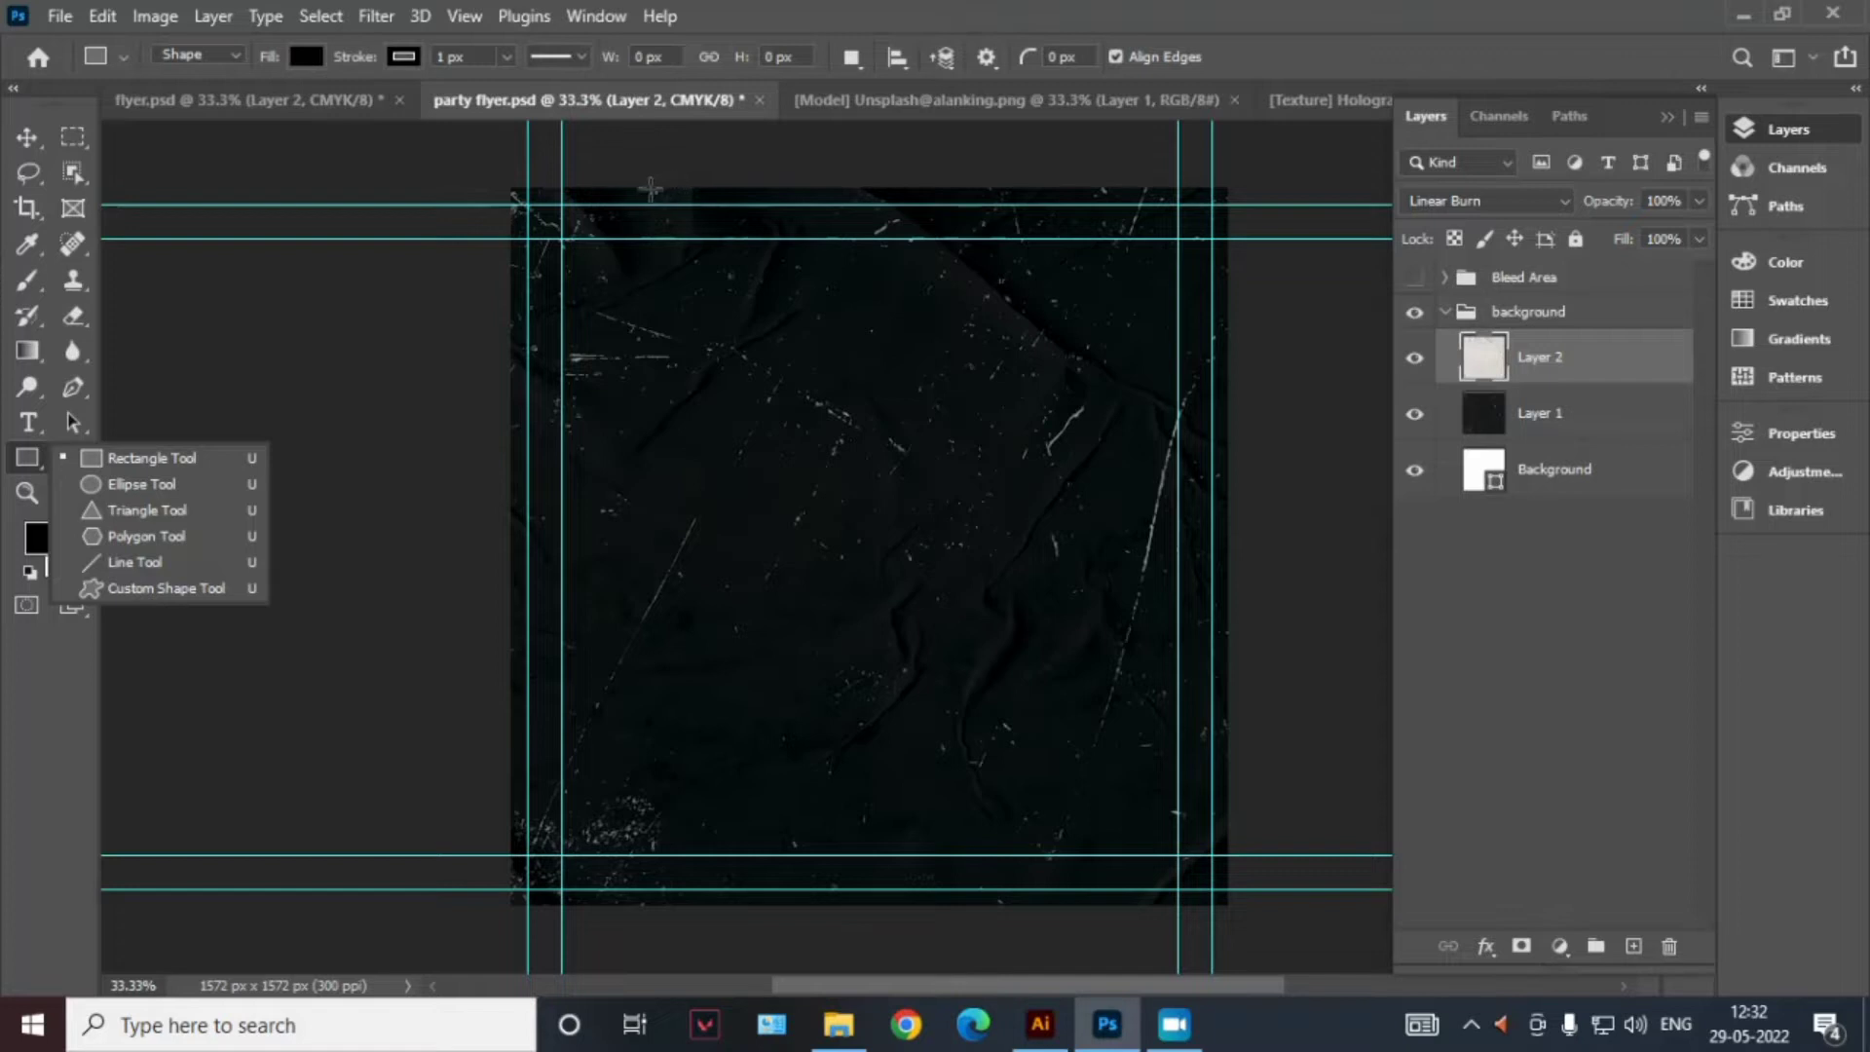
pyautogui.moveTo(640, 188); pyautogui.dragTo(683, 612)
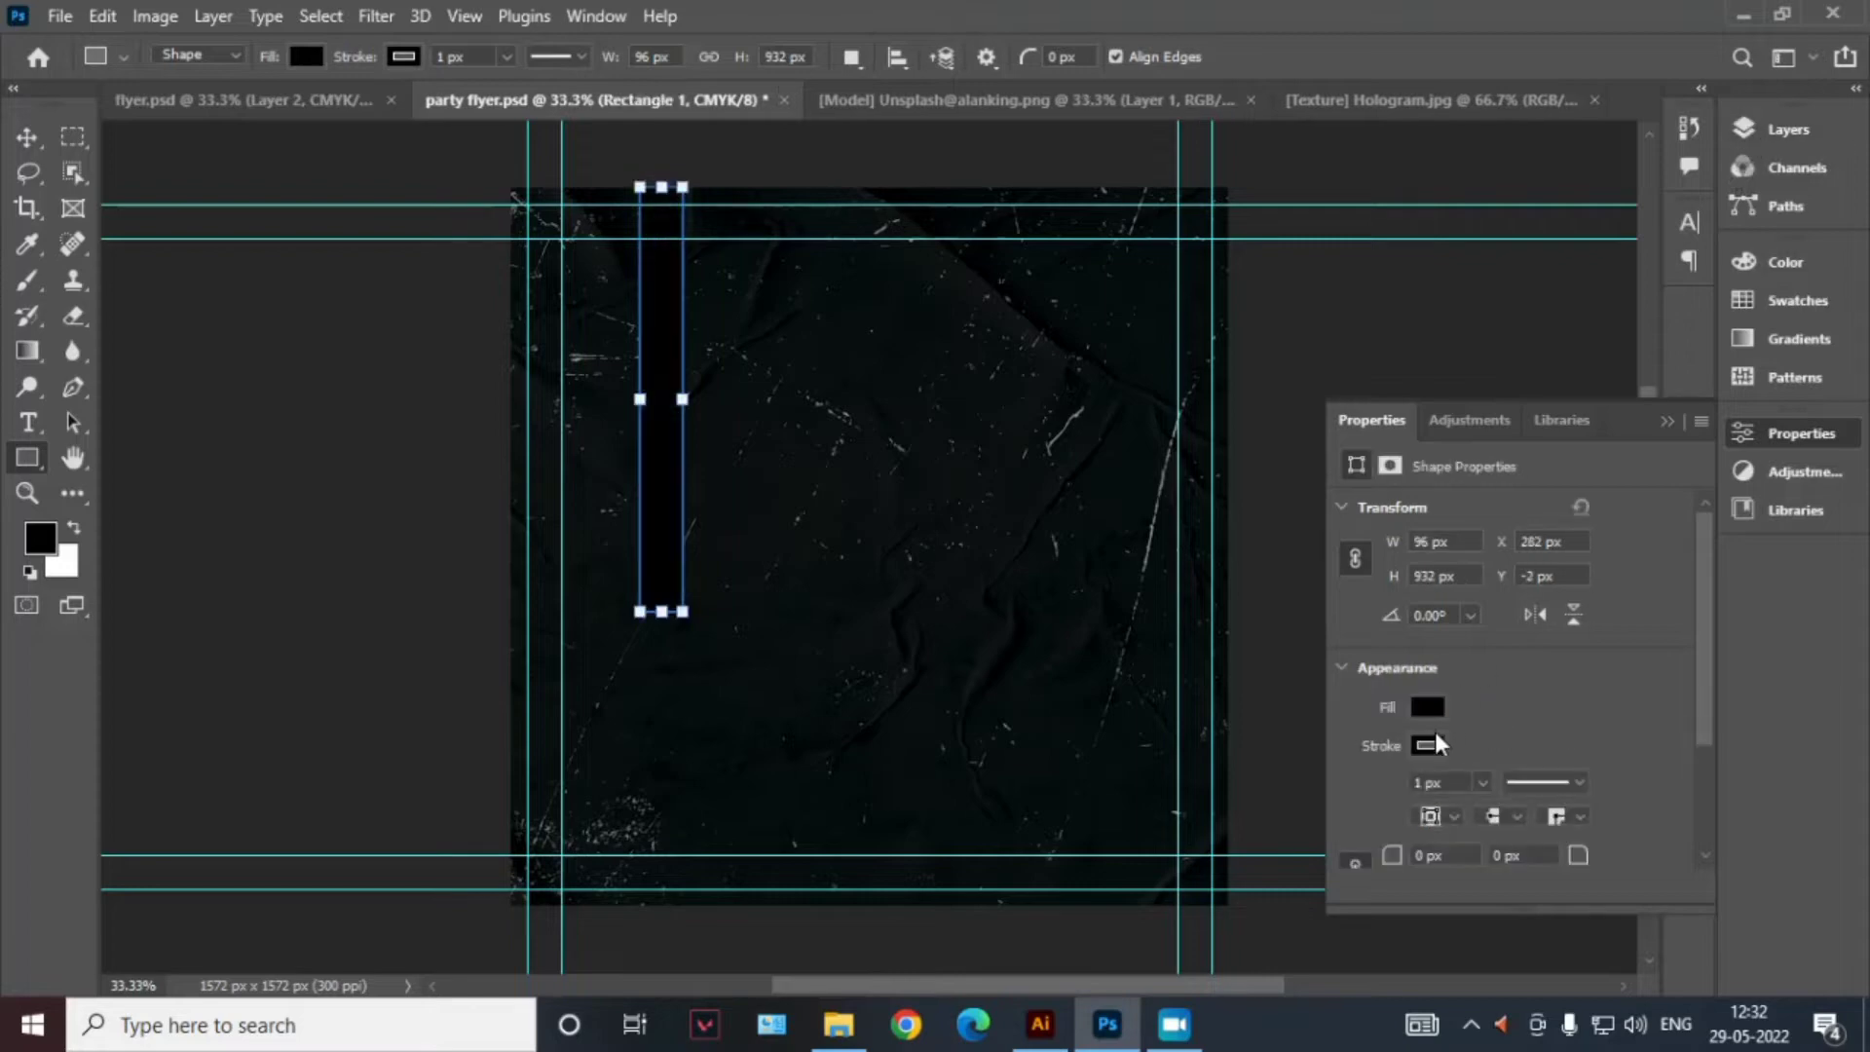
pyautogui.click(1445, 745)
pyautogui.click(1371, 551)
pyautogui.click(1434, 711)
pyautogui.click(1434, 645)
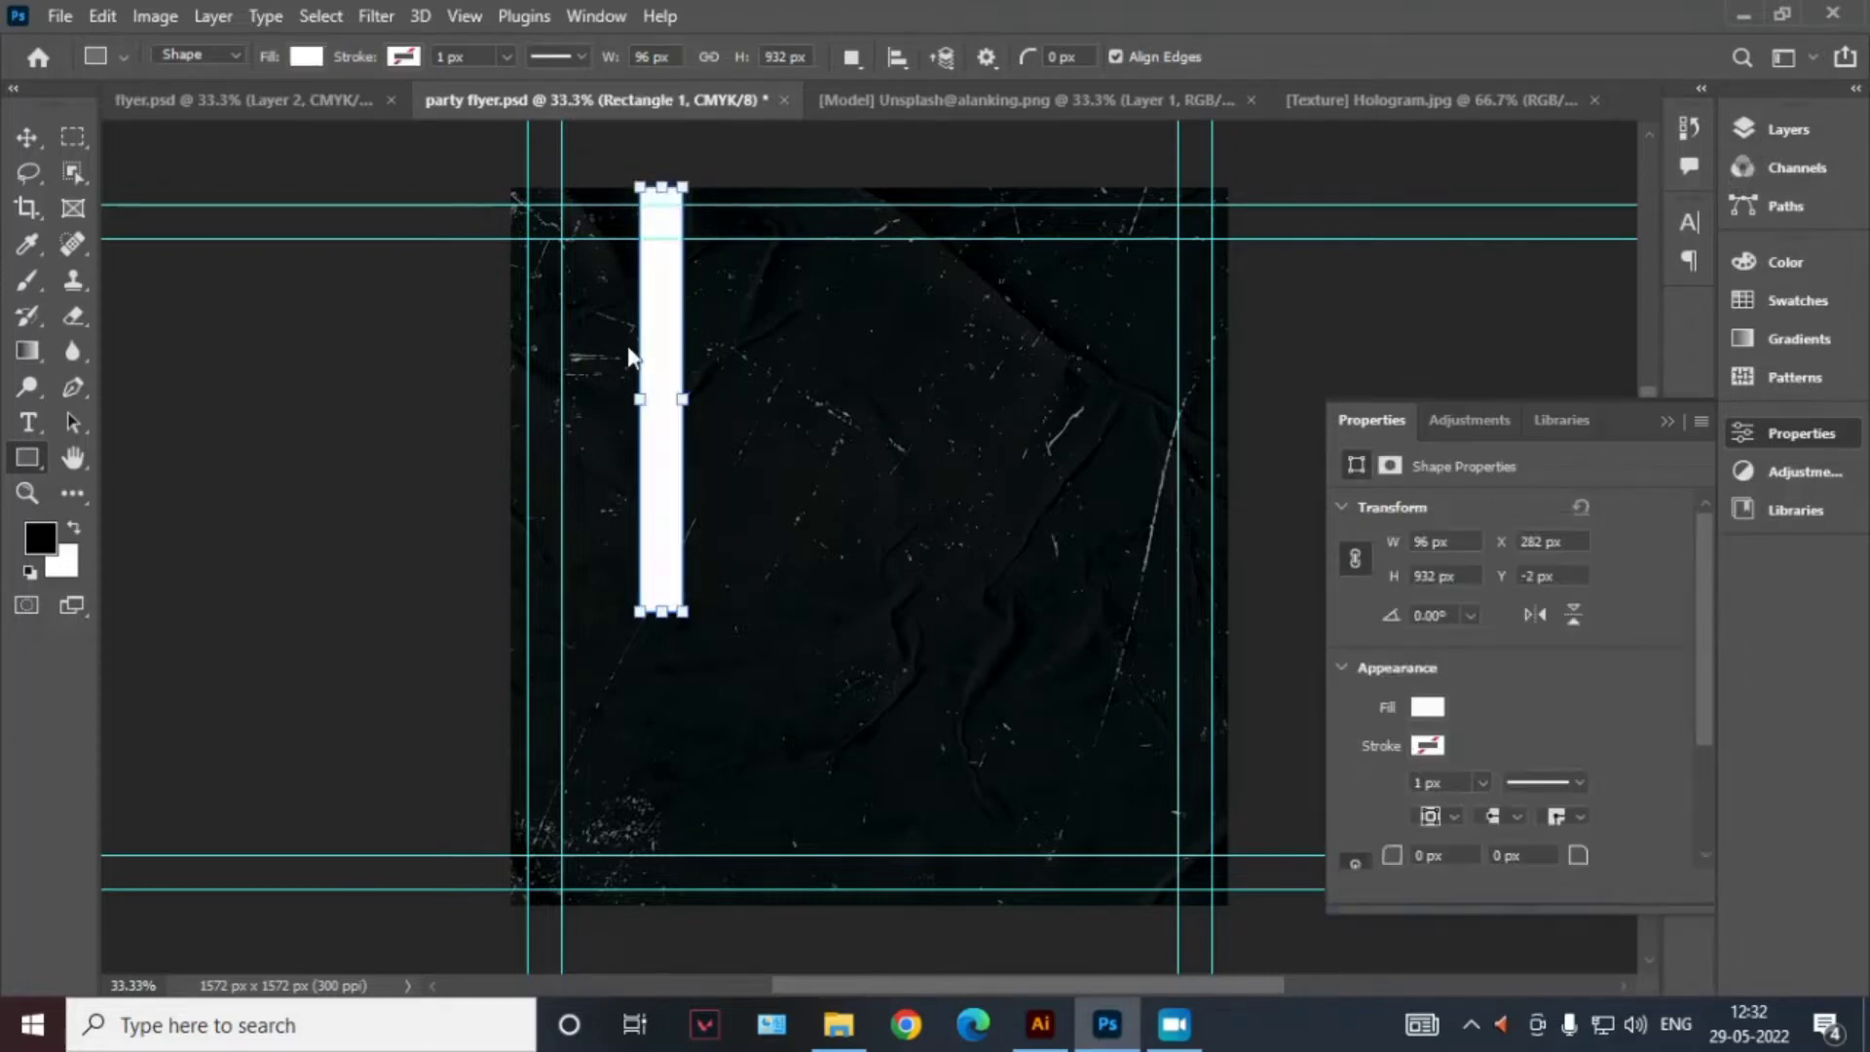
# Duplicate the bar into five bars, 96 px wide and 42 px apart, and select them all
pyautogui.press('v')
pyautogui.moveTo(652, 420)
pyautogui.mouseDown()
pyautogui.moveTo(781, 409)
pyautogui.moveTo(885, 471)
pyautogui.moveTo(948, 472)
pyautogui.mouseUp()
pyautogui.press('Left')
pyautogui.press('Left')
pyautogui.press('Left')
pyautogui.click(1744, 135)
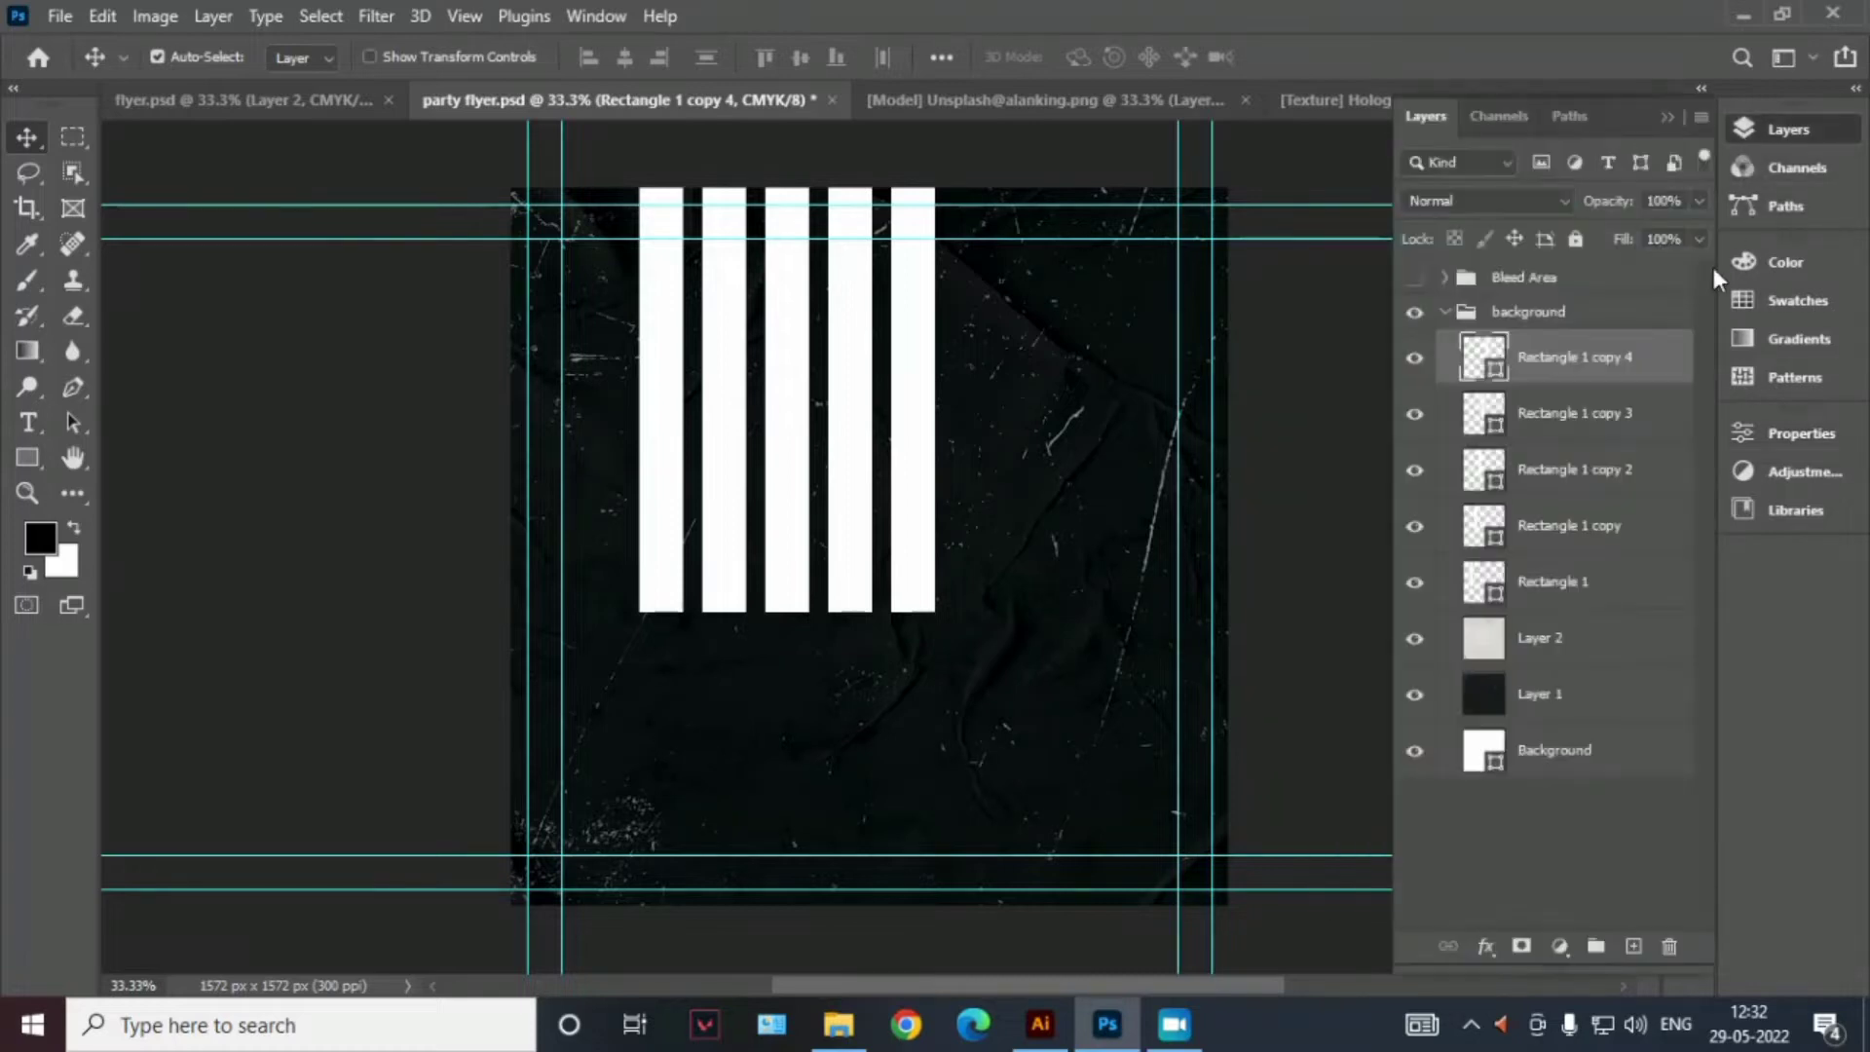
pyautogui.keyDown('shift'); pyautogui.click(1588, 589); pyautogui.keyUp('shift')
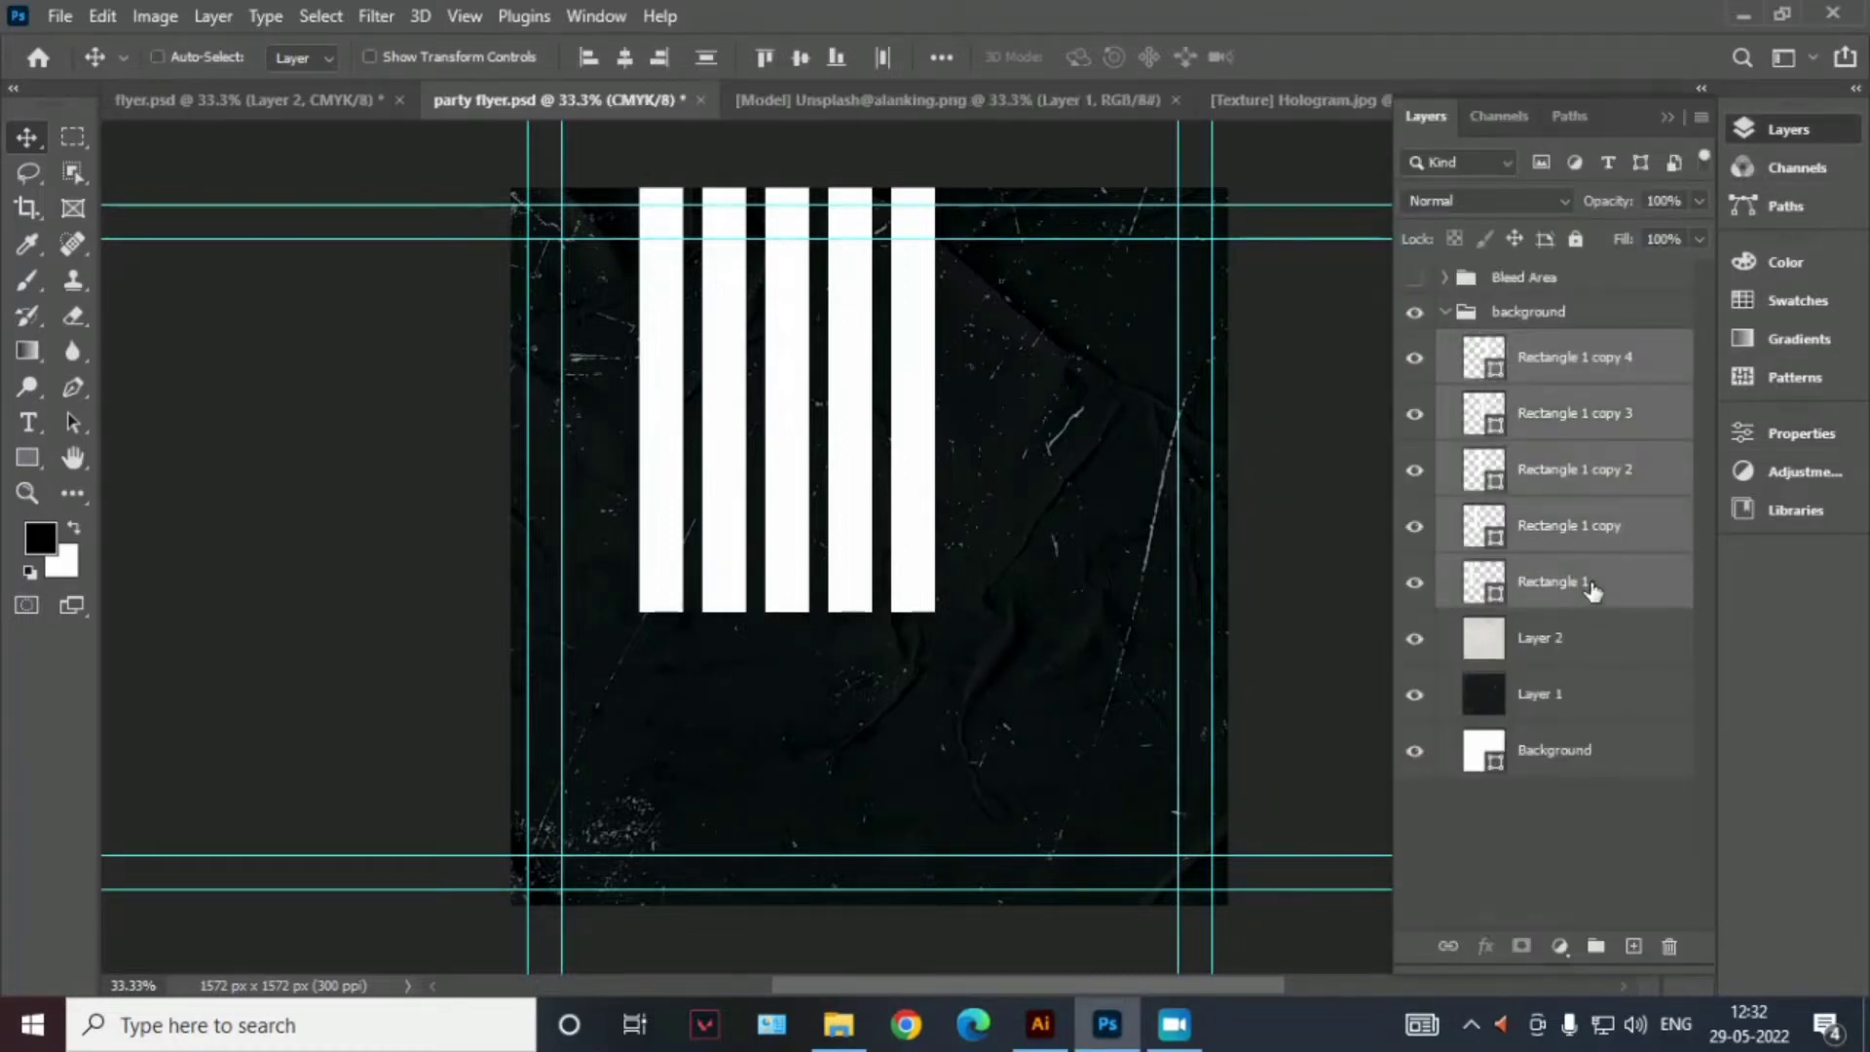
# Merge the five bars into one layer and stretch it to 120.37% width, 105.79% height
pyautogui.hotkey('ctrl', 'e')
pyautogui.hotkey('ctrl', 't')
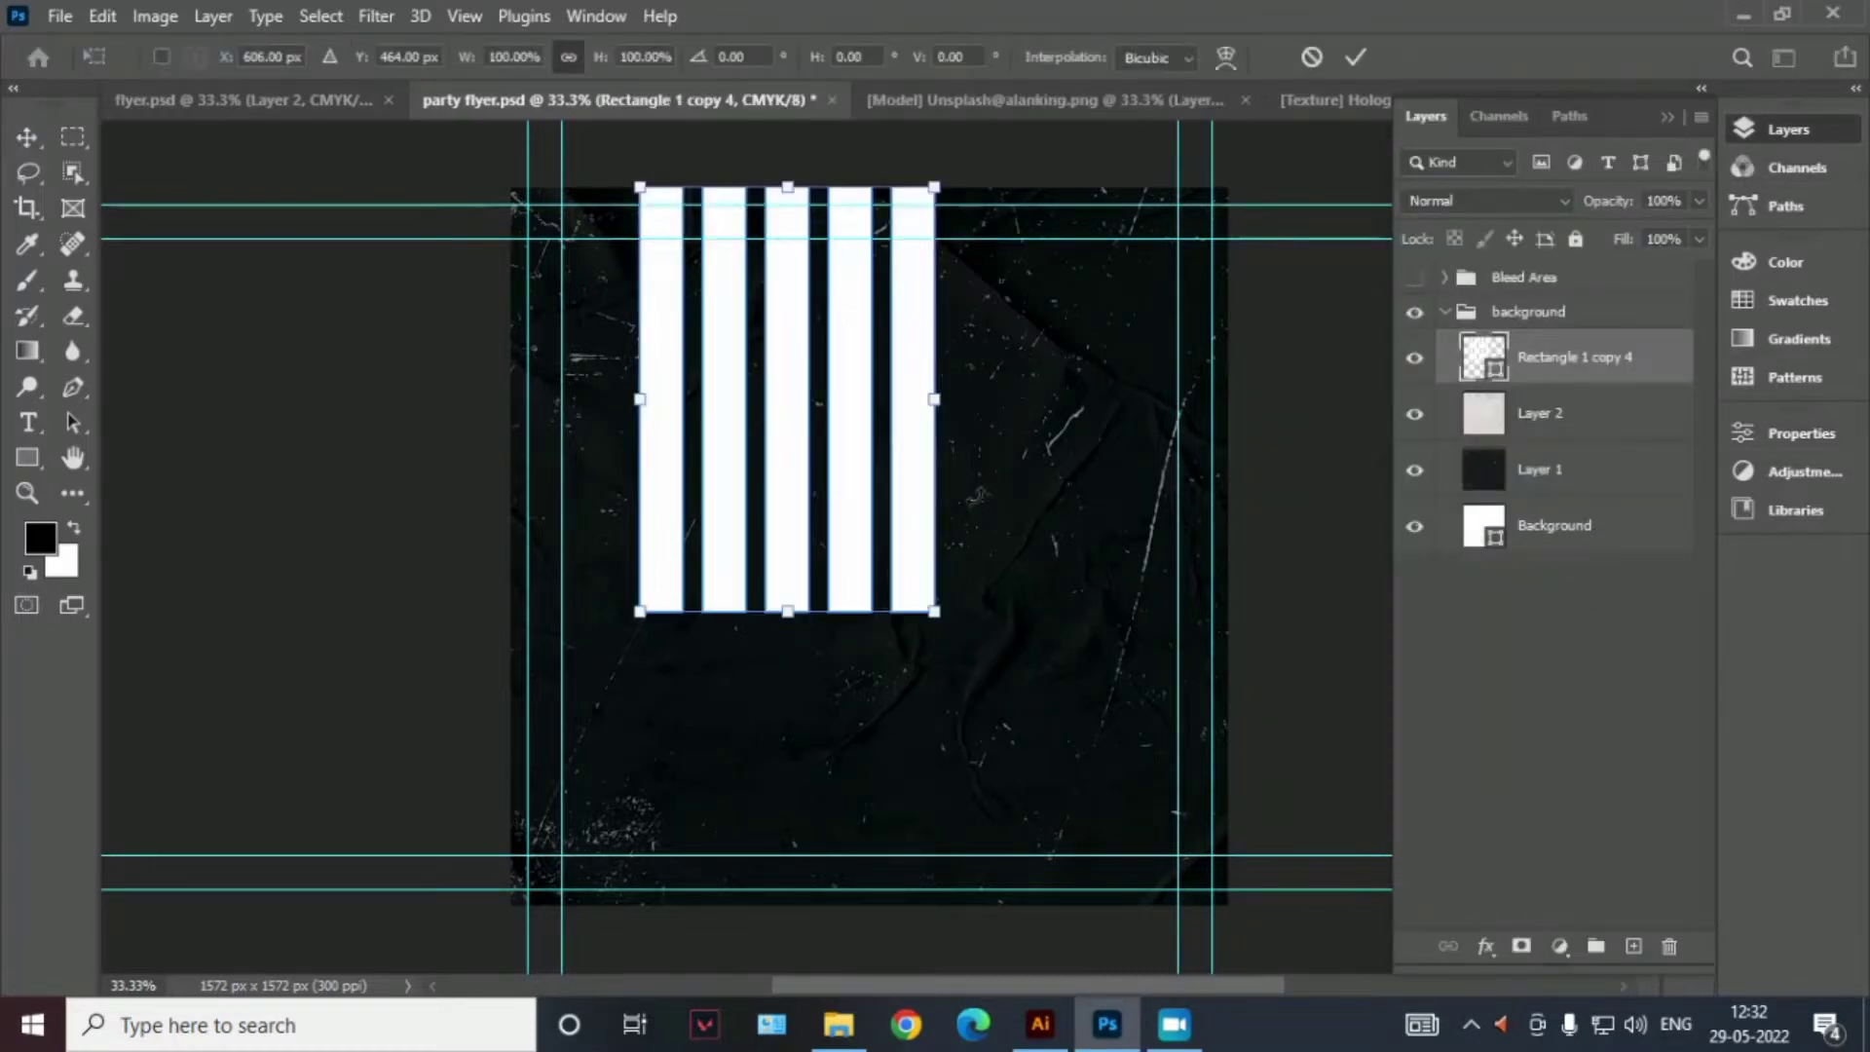
pyautogui.moveTo(849, 409); pyautogui.dragTo(1048, 400)
pyautogui.hotkey('ctrl', 'z')
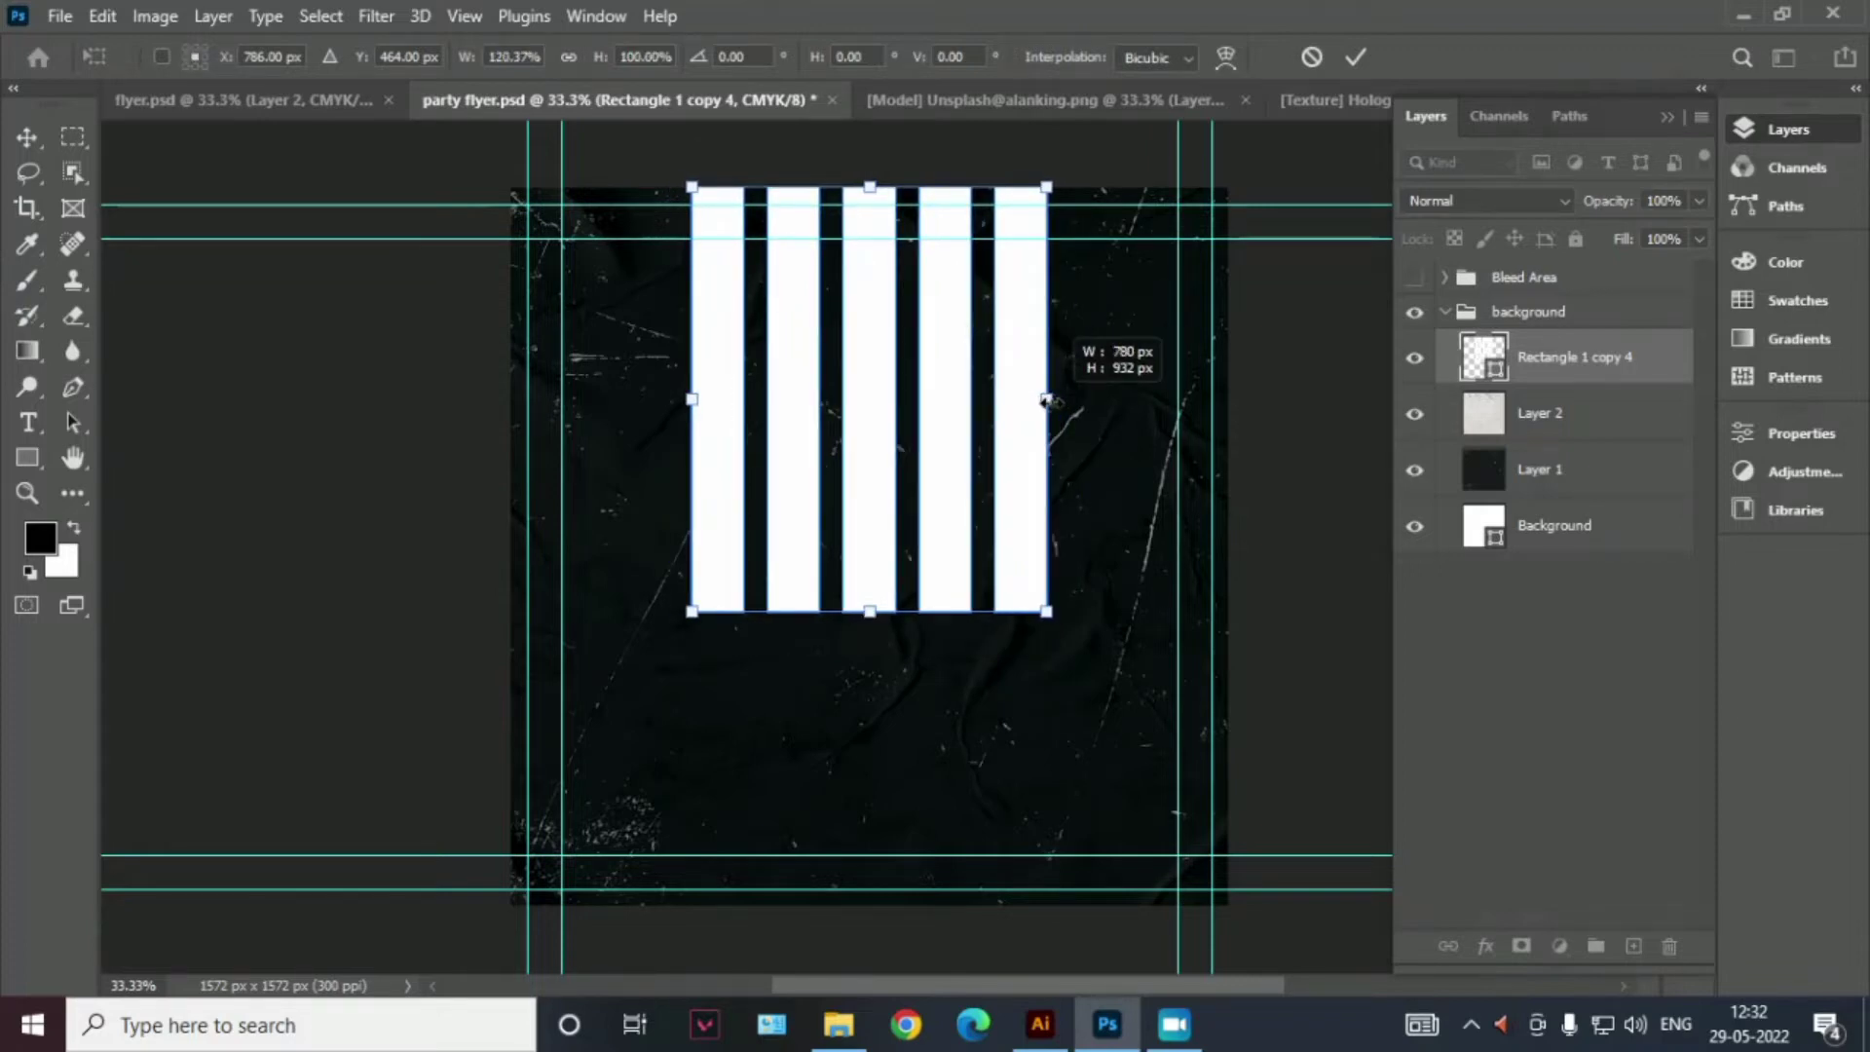
pyautogui.moveTo(1047, 399); pyautogui.dragTo(1047, 401)
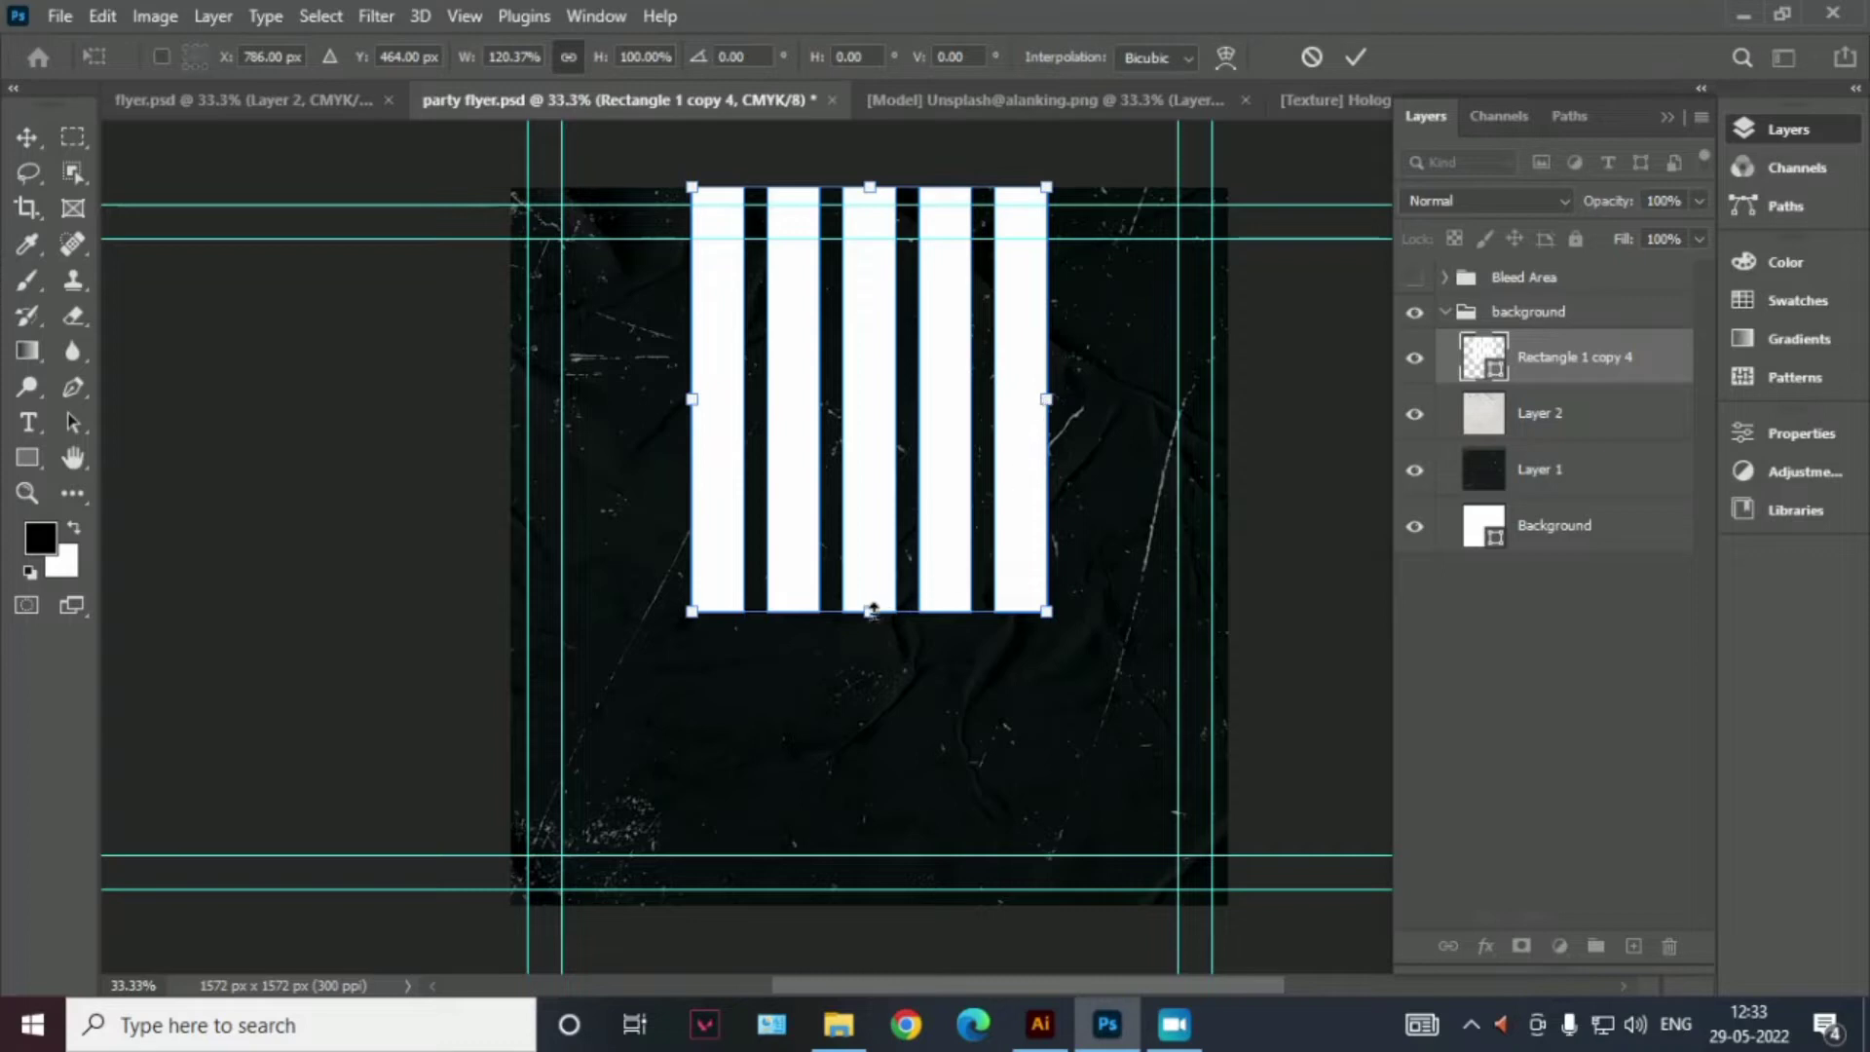
pyautogui.moveTo(871, 612); pyautogui.dragTo(871, 636)
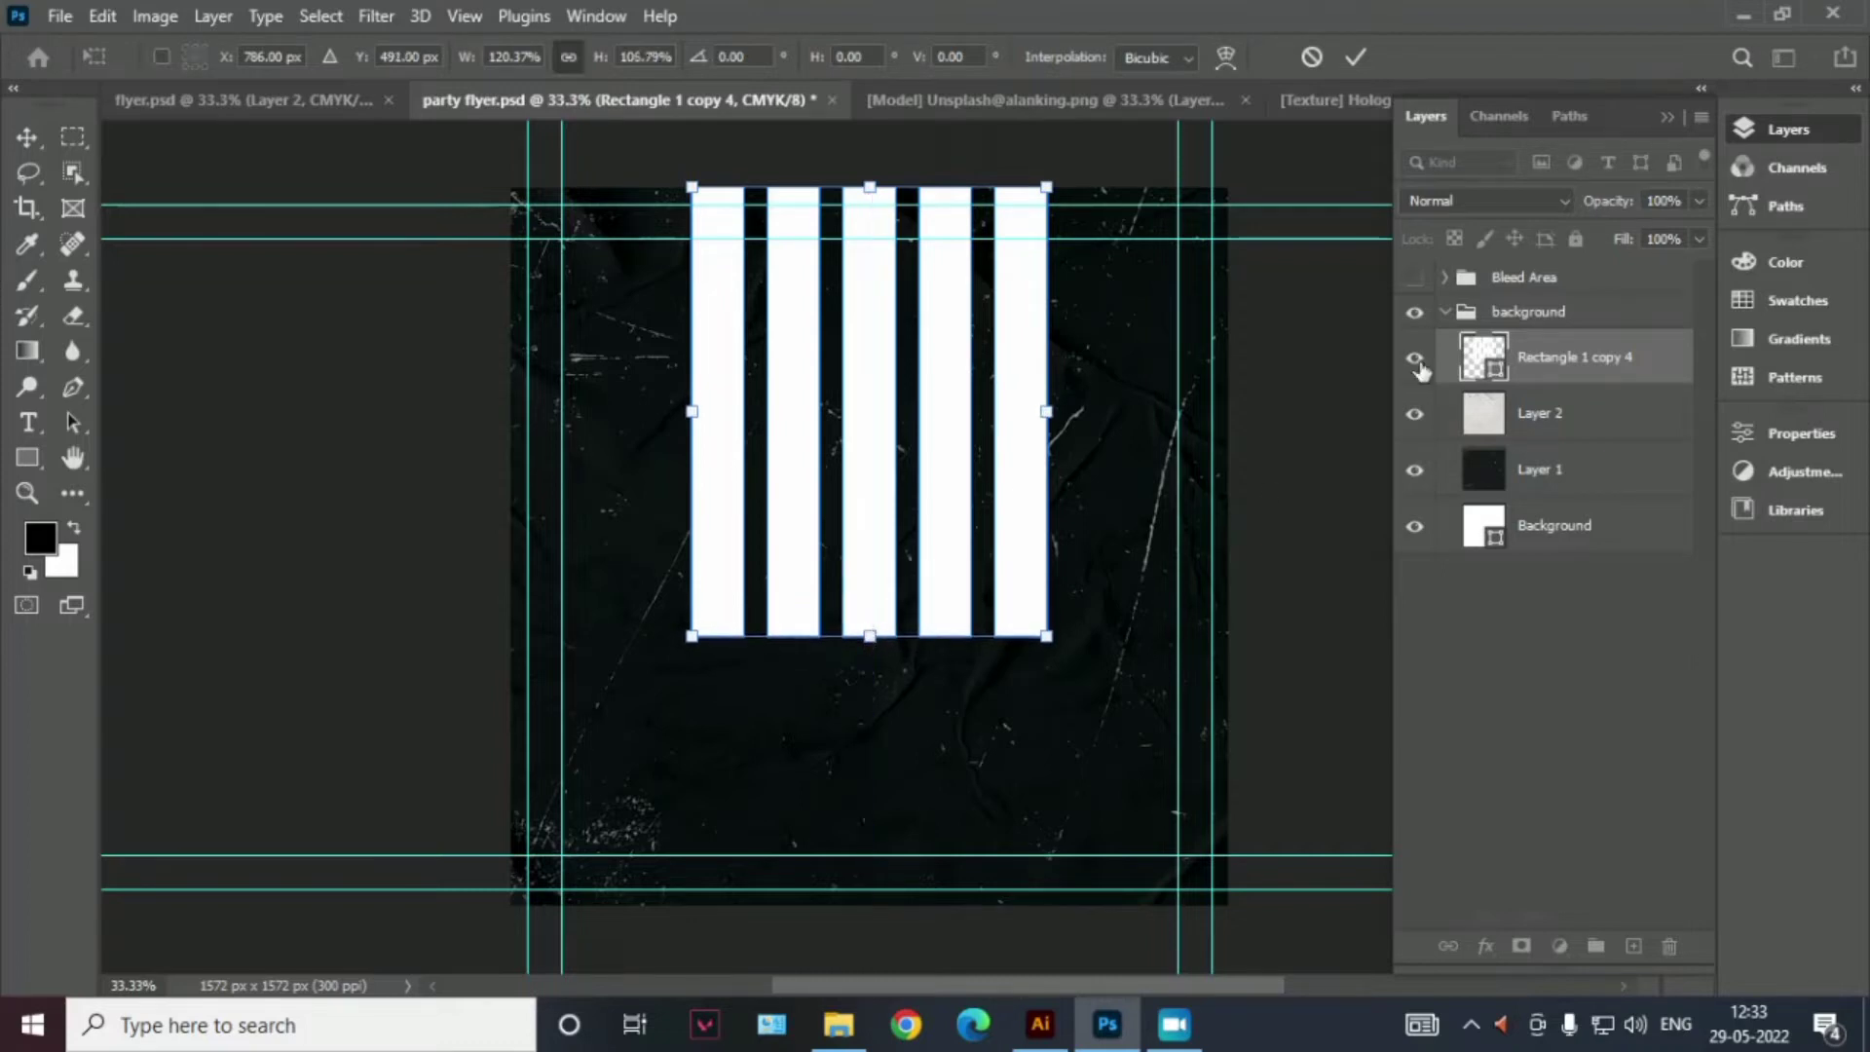
pyautogui.click(1356, 57)
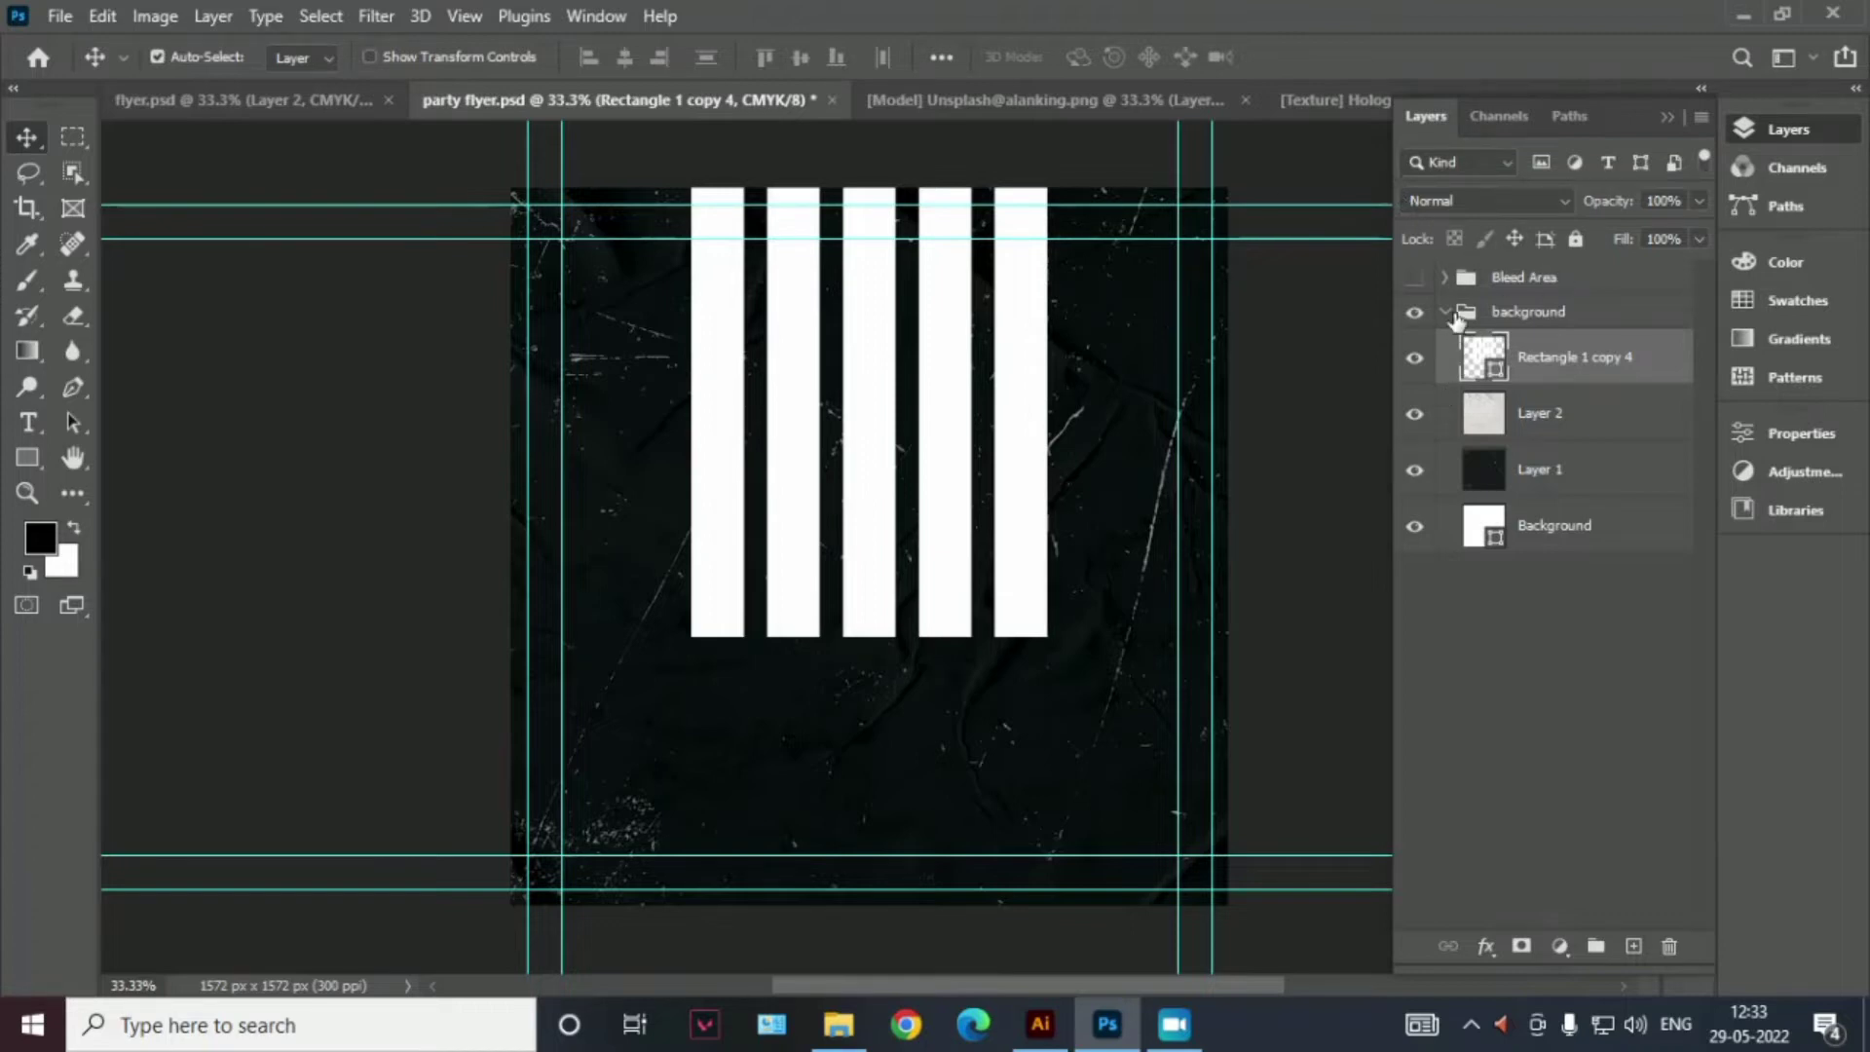
pyautogui.click(1447, 313)
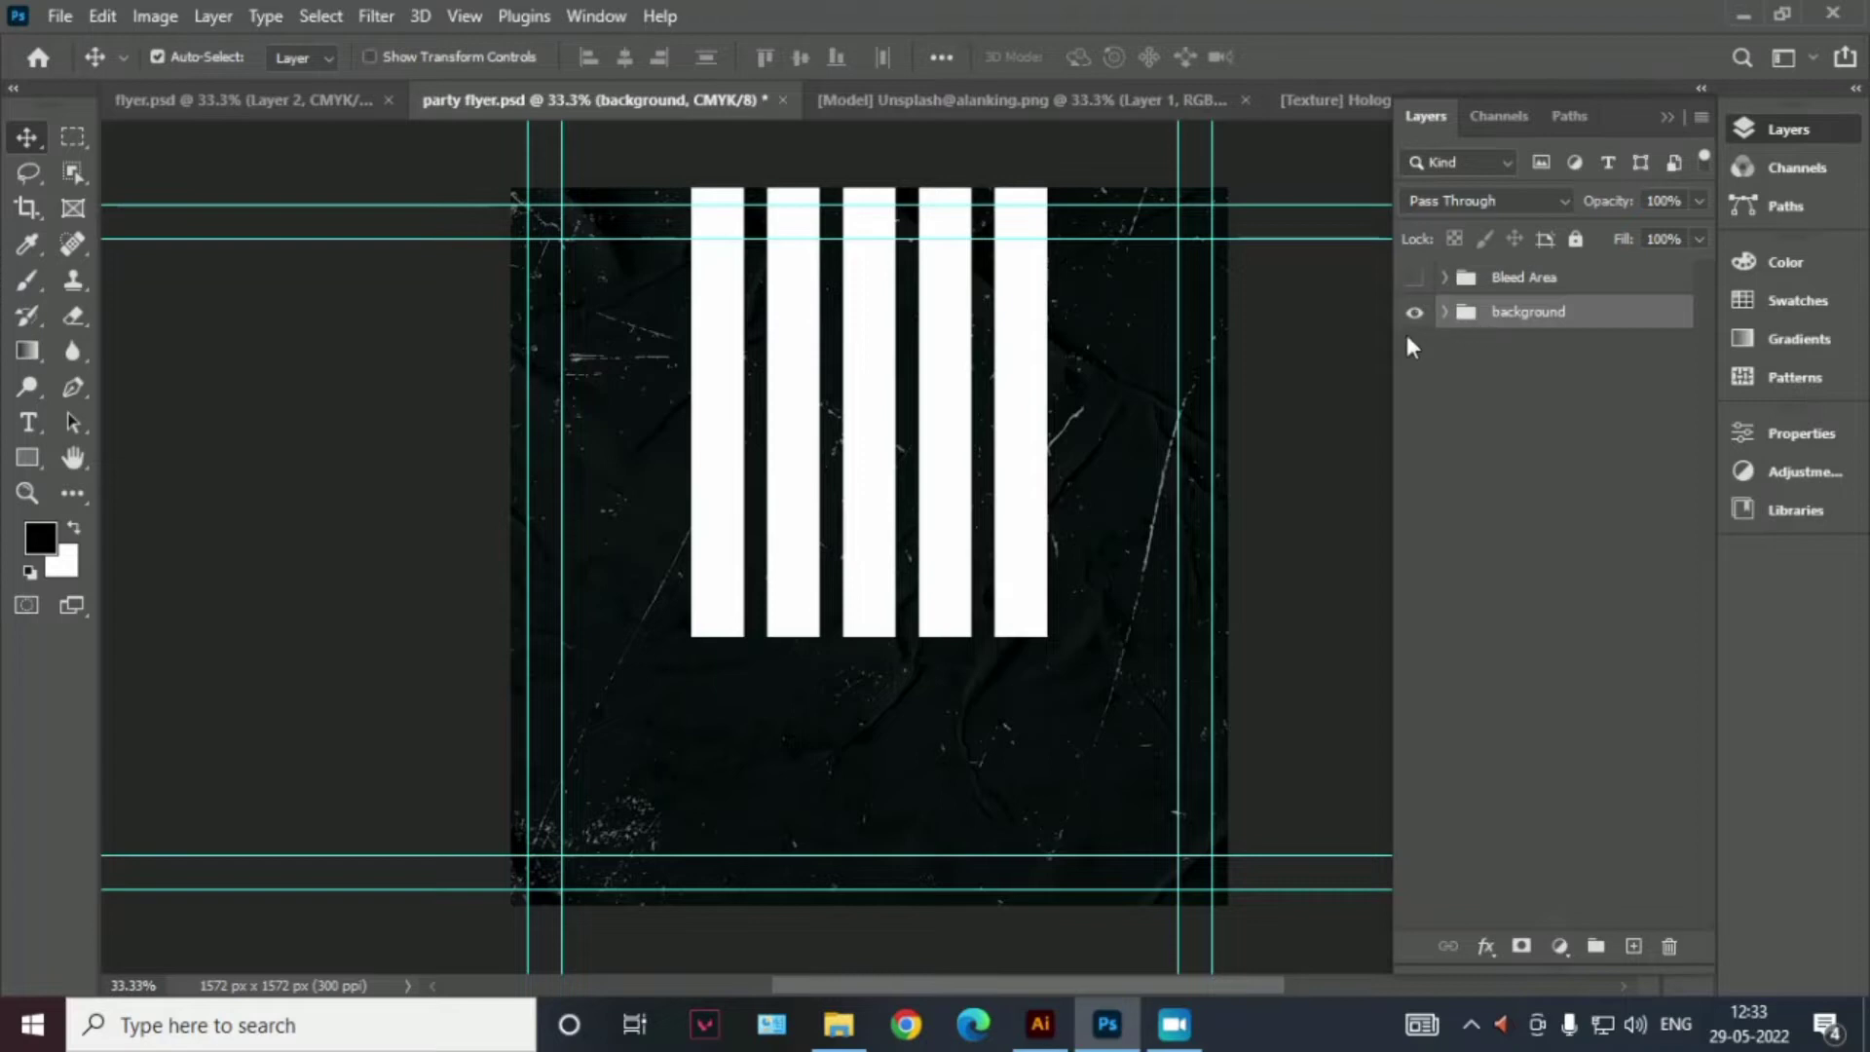
# Add a Montserrat Bold 40 pt LOREM IPSUM text line in red f31323 below the bars
pyautogui.press('t')
pyautogui.click(886, 698)
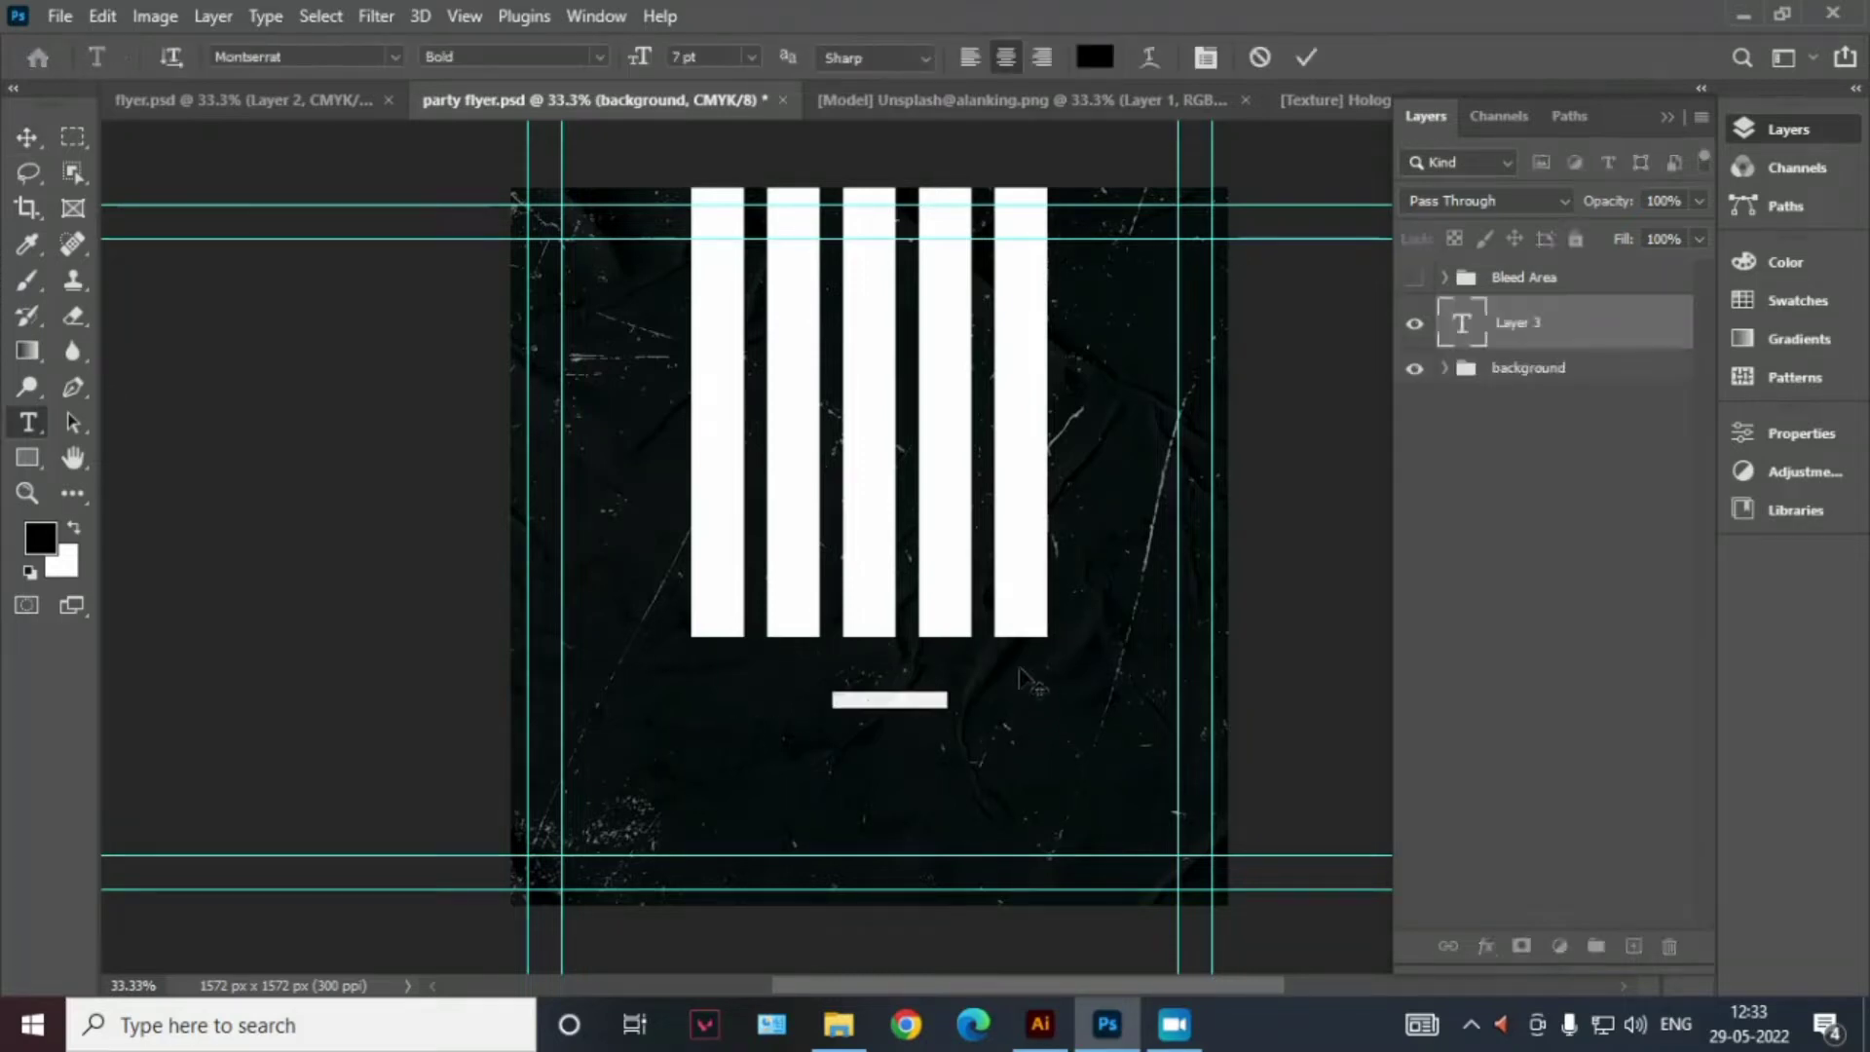
pyautogui.moveTo(643, 60); pyautogui.dragTo(697, 58)
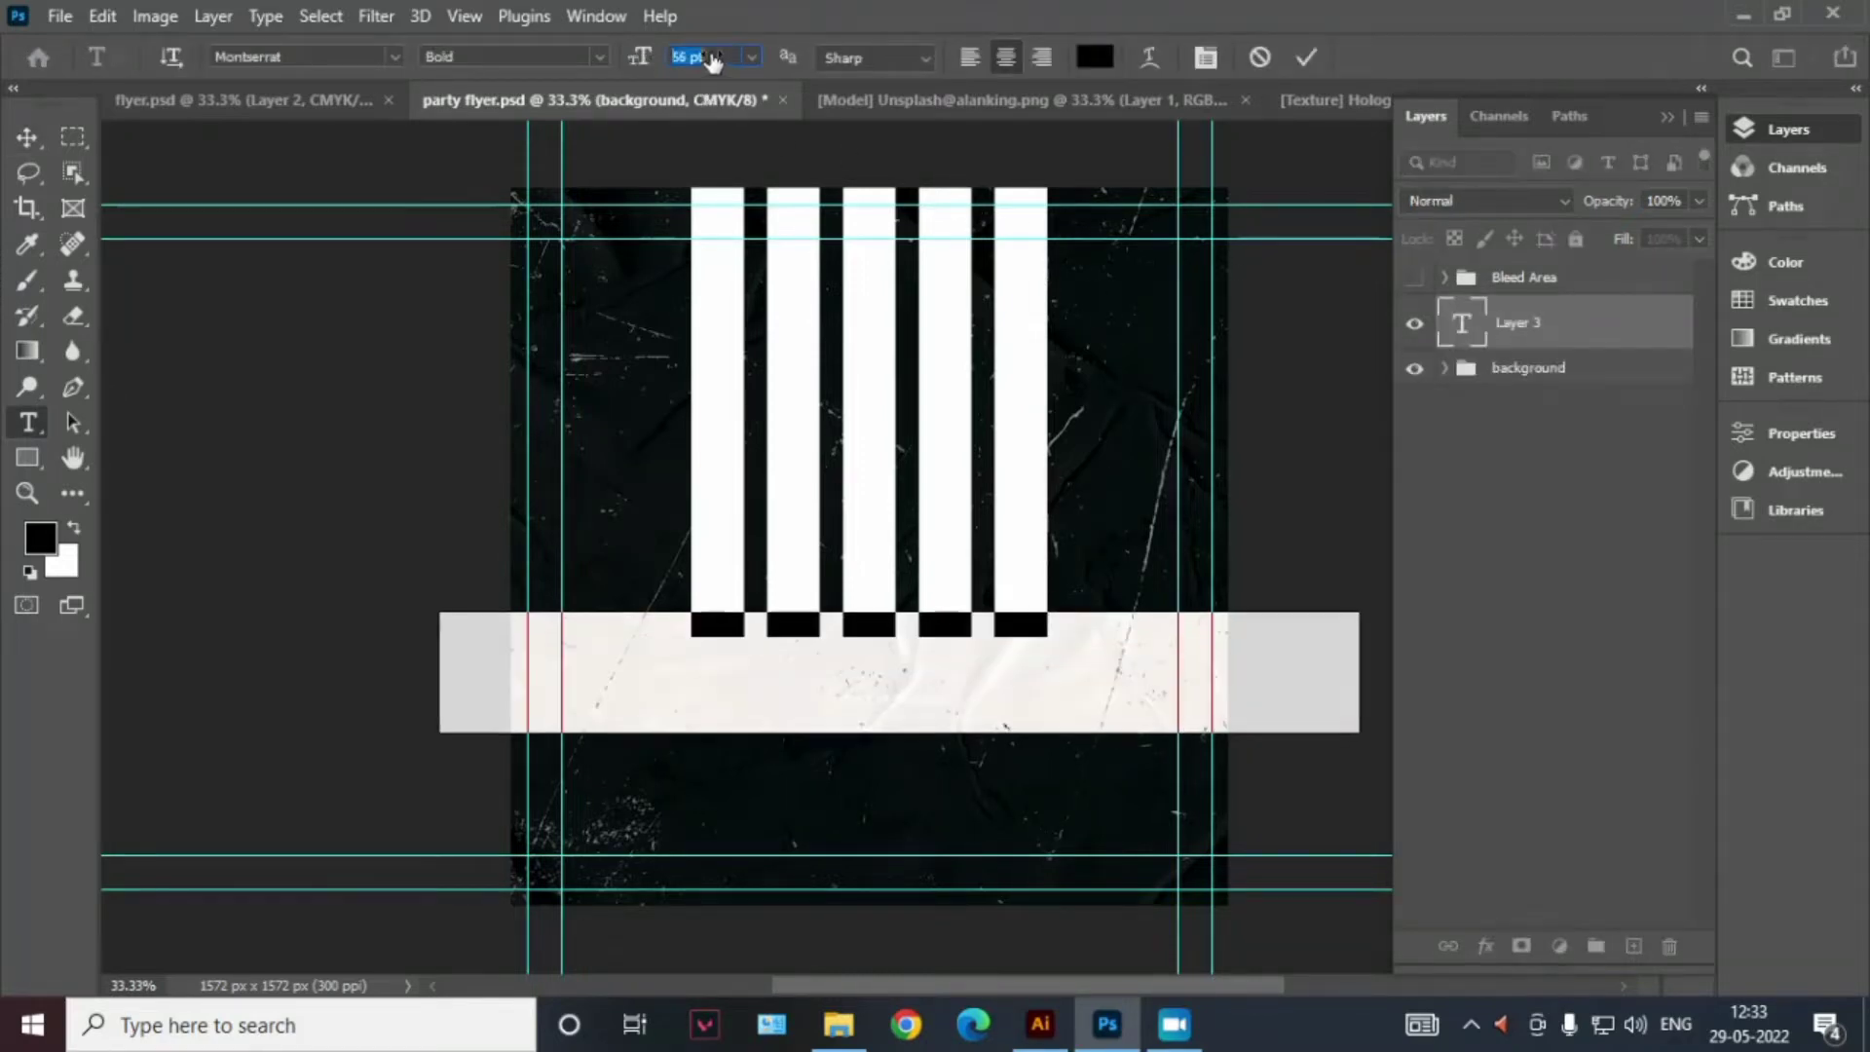
pyautogui.click(1095, 56)
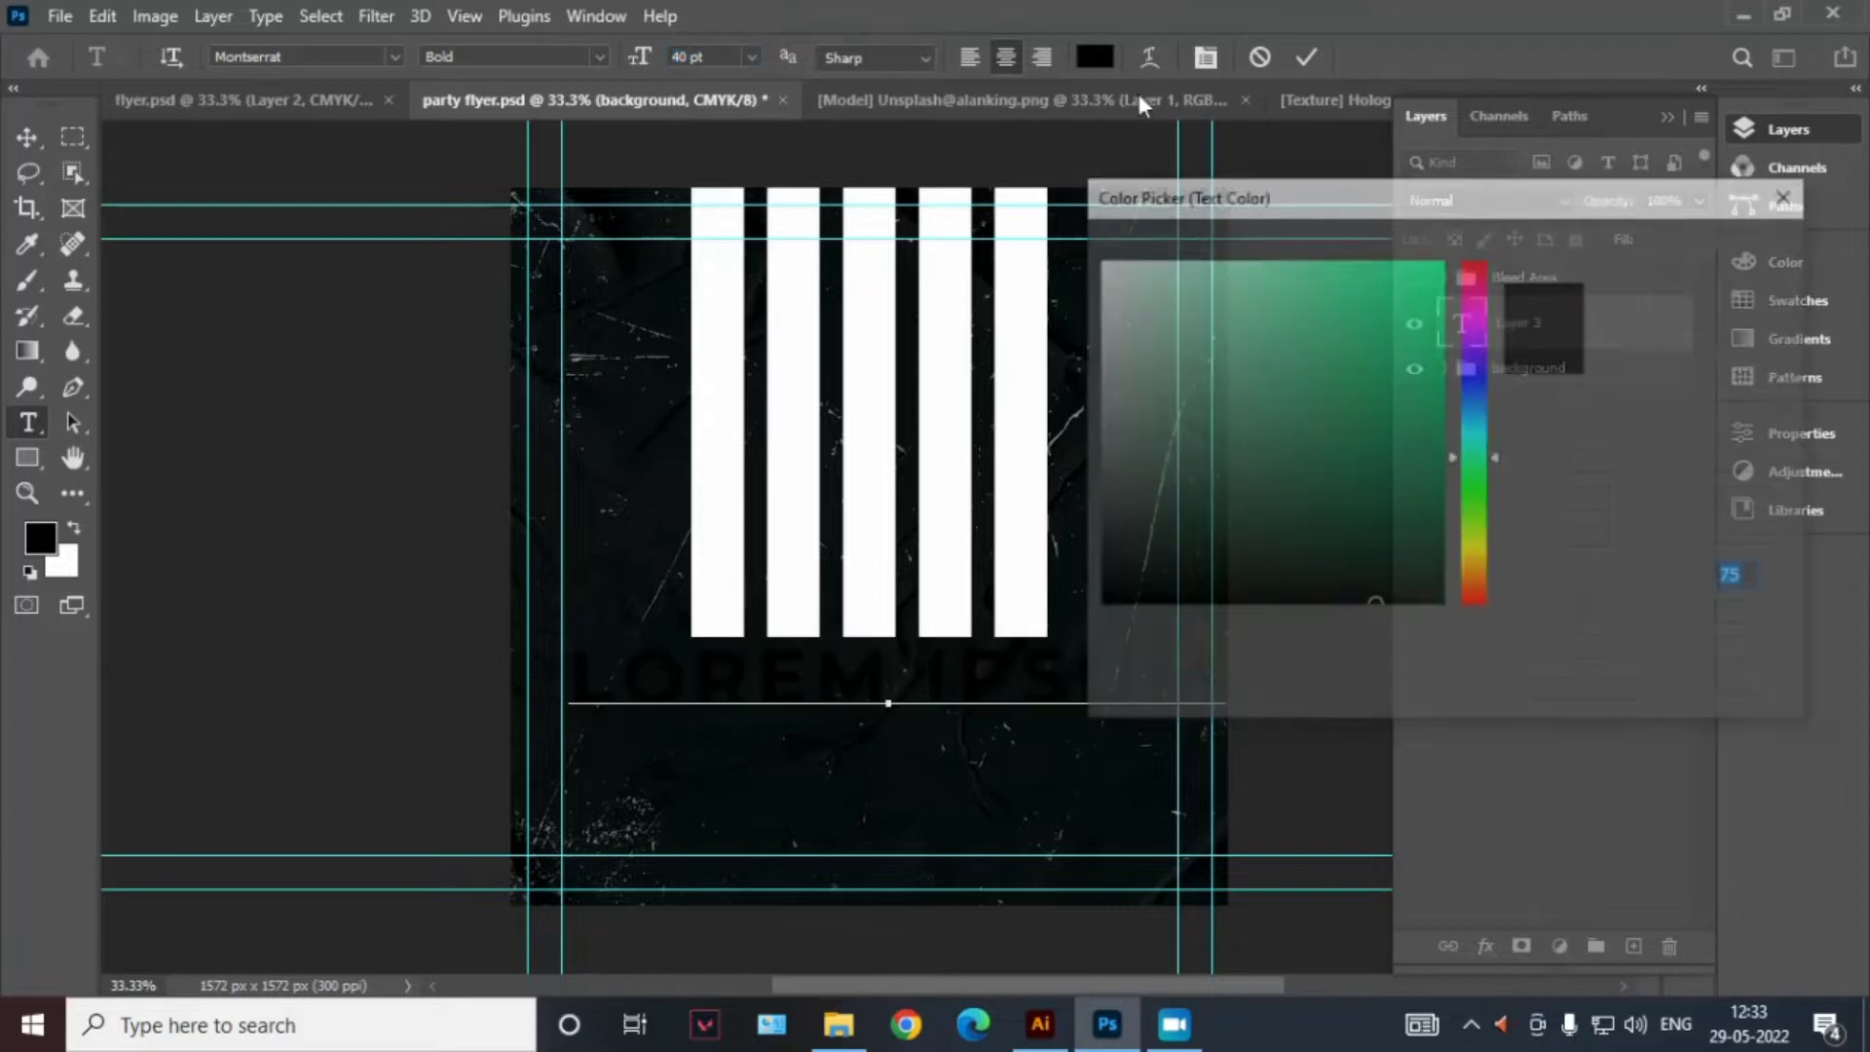
pyautogui.moveTo(1470, 434)
pyautogui.mouseDown()
pyautogui.moveTo(1472, 265)
pyautogui.moveTo(1431, 308)
pyautogui.moveTo(1417, 275)
pyautogui.mouseUp()
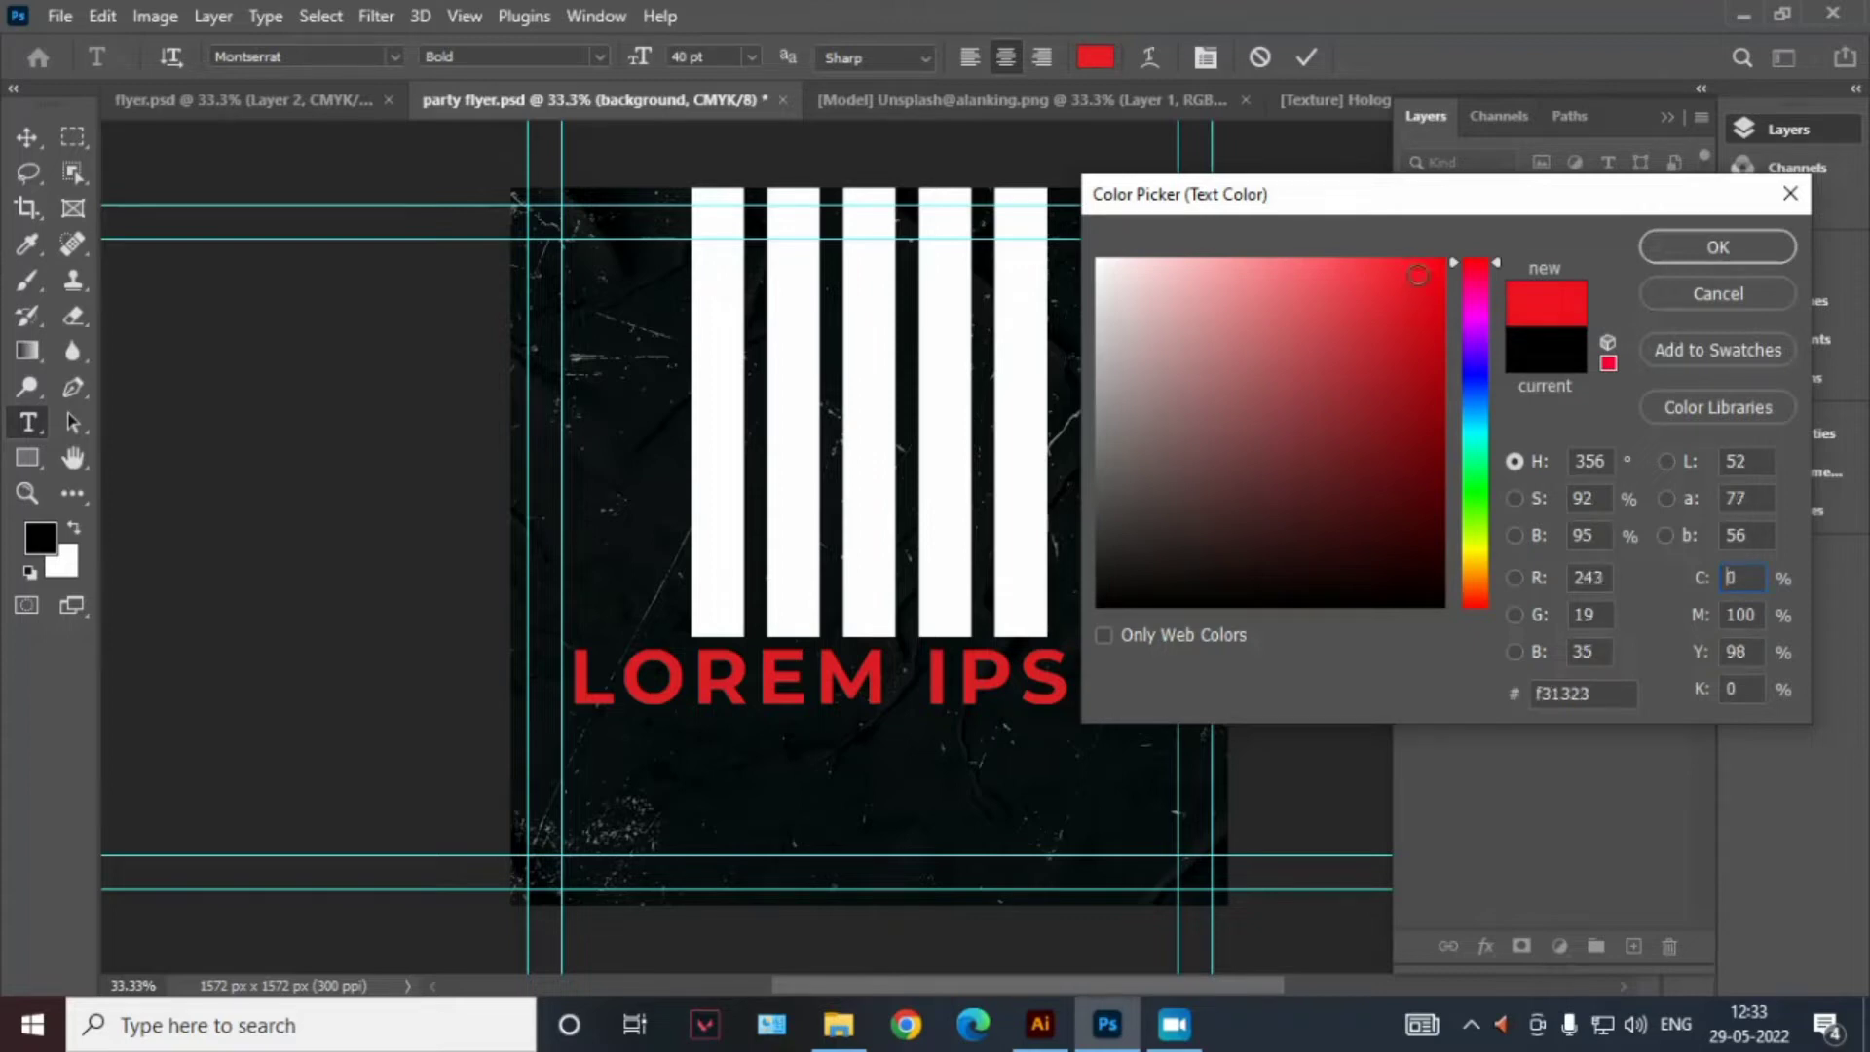
pyautogui.click(1718, 248)
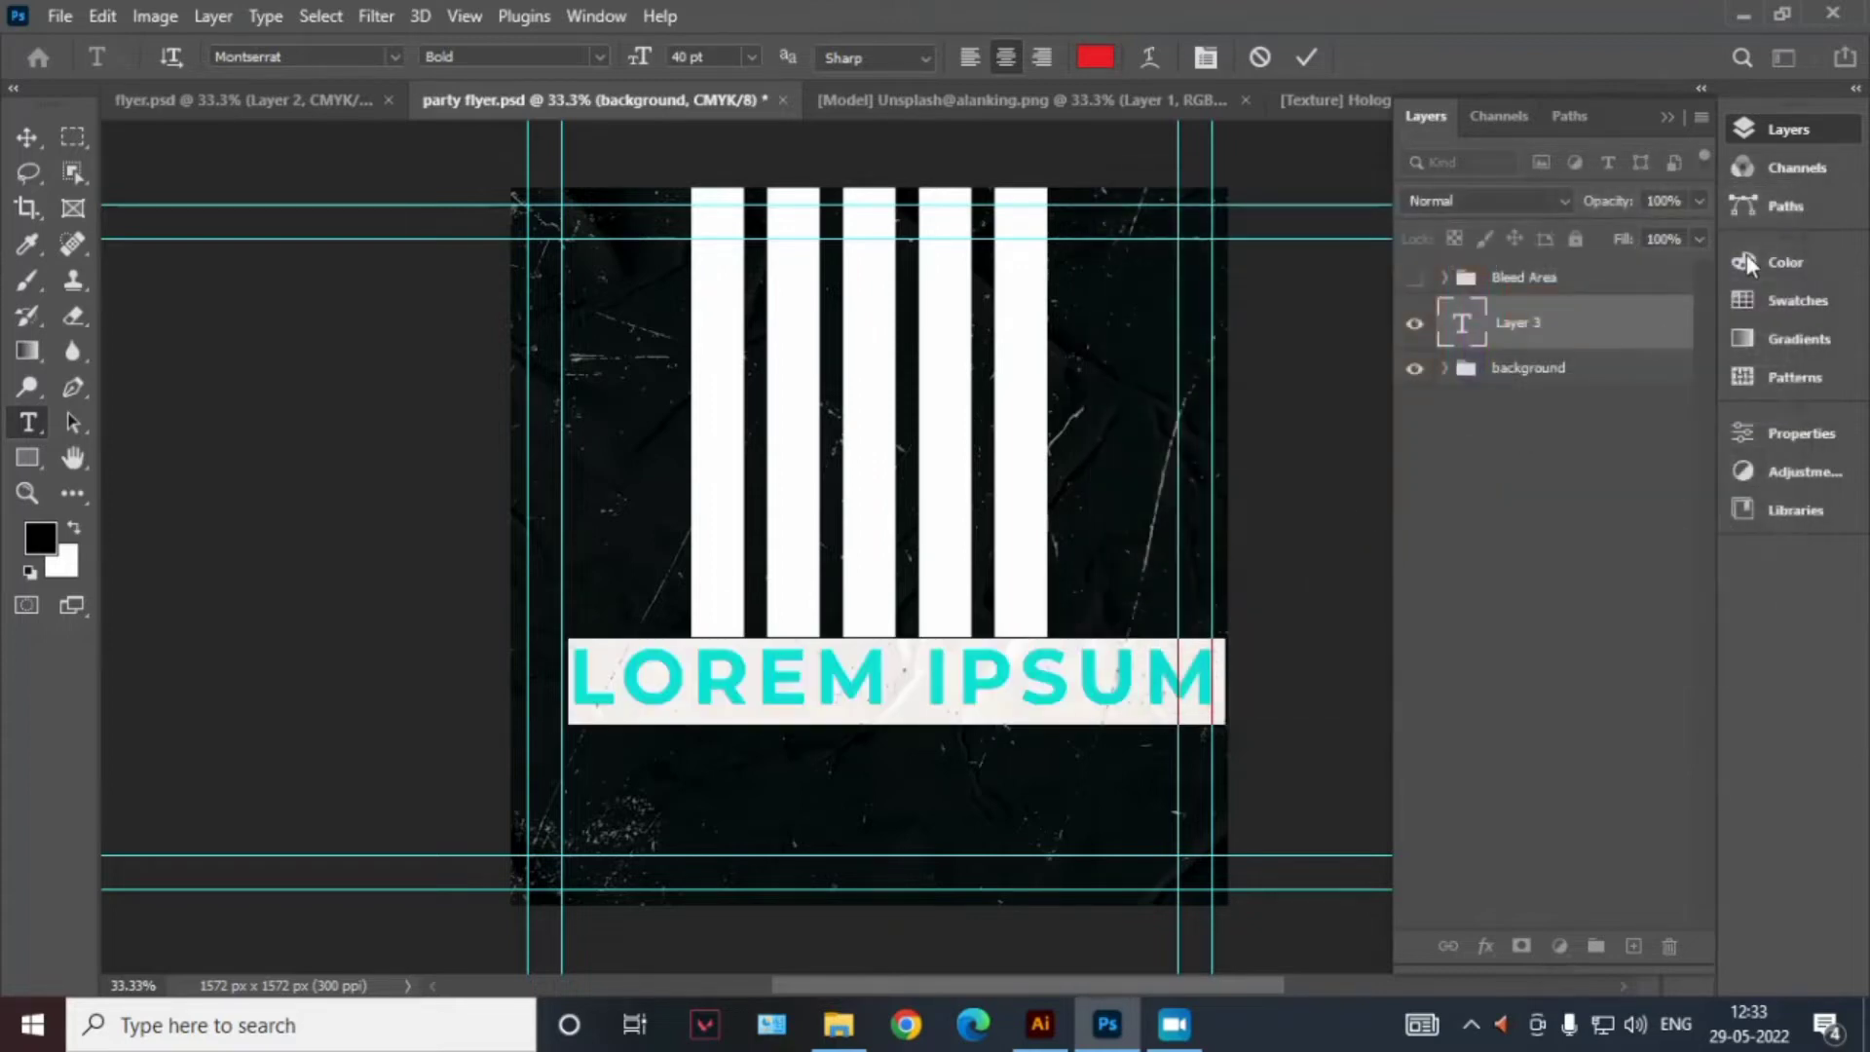
# Switch the font to BigNoodleTitling Regular and type LEGENDARY
pyautogui.click(1663, 115)
pyautogui.click(1698, 216)
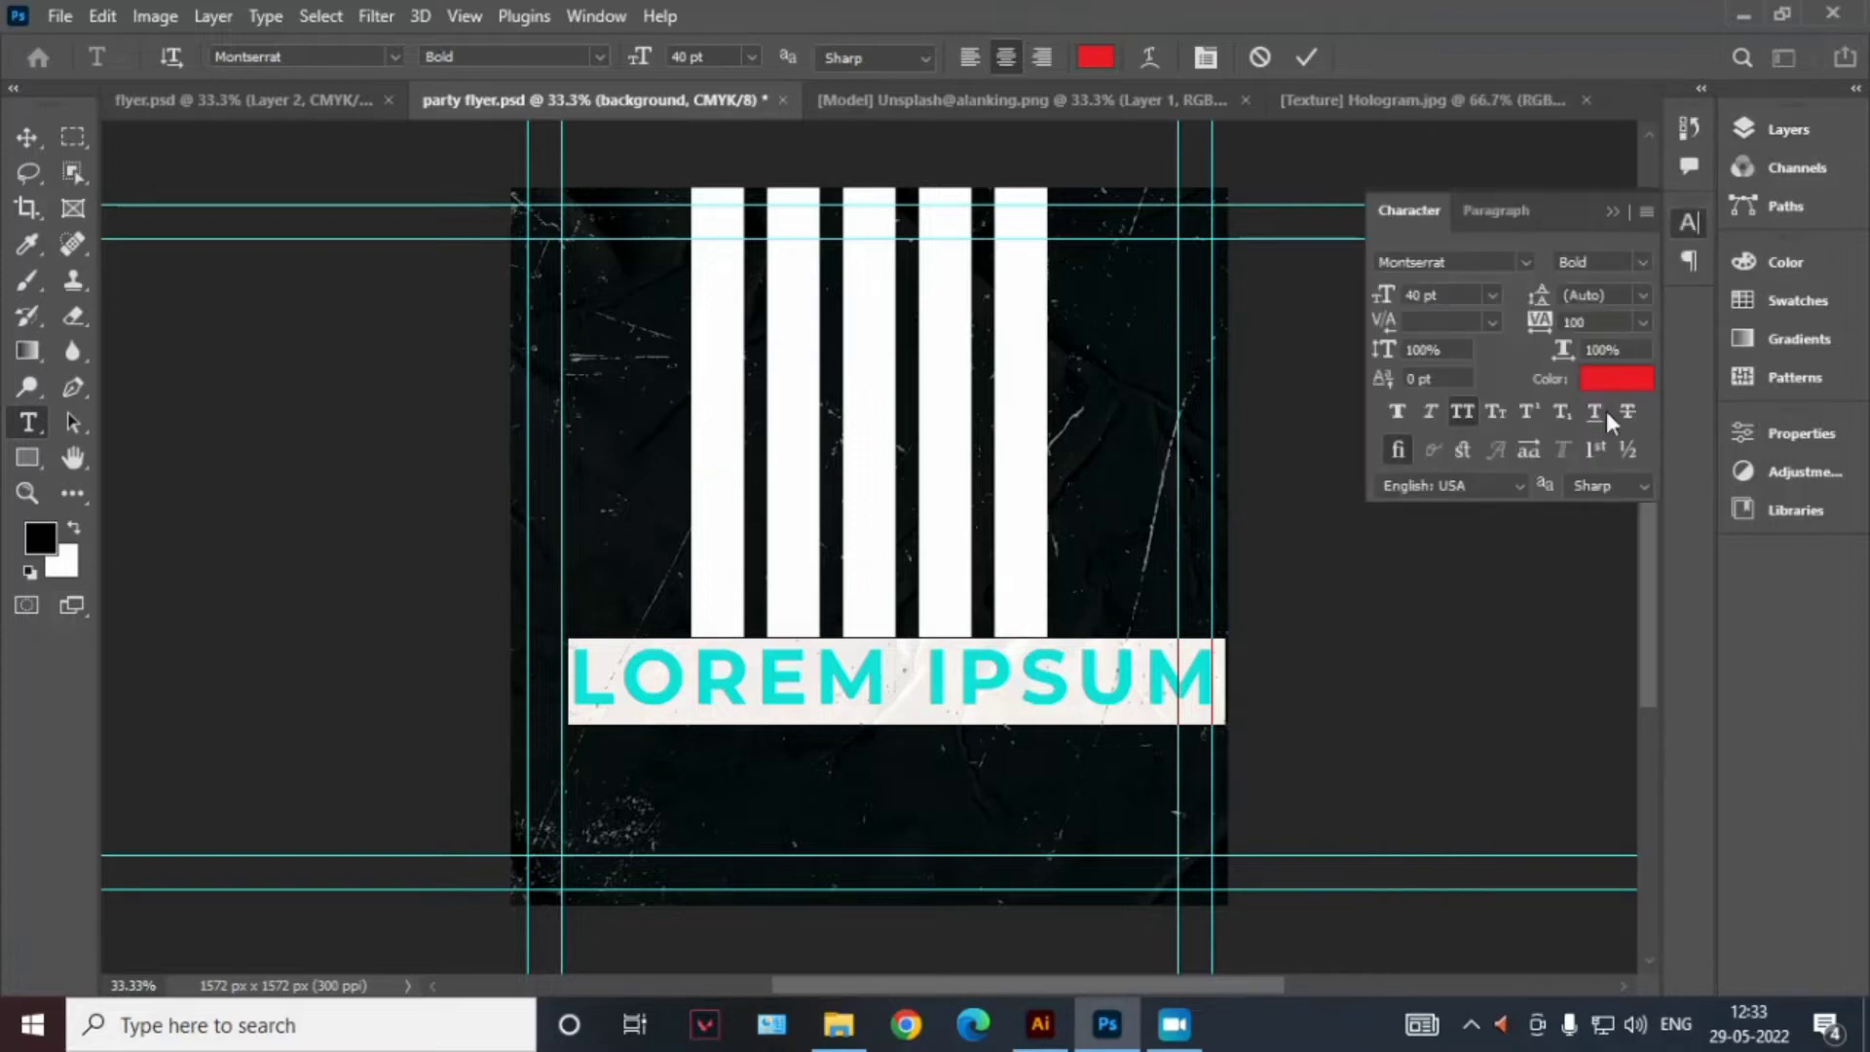
pyautogui.click(1472, 263)
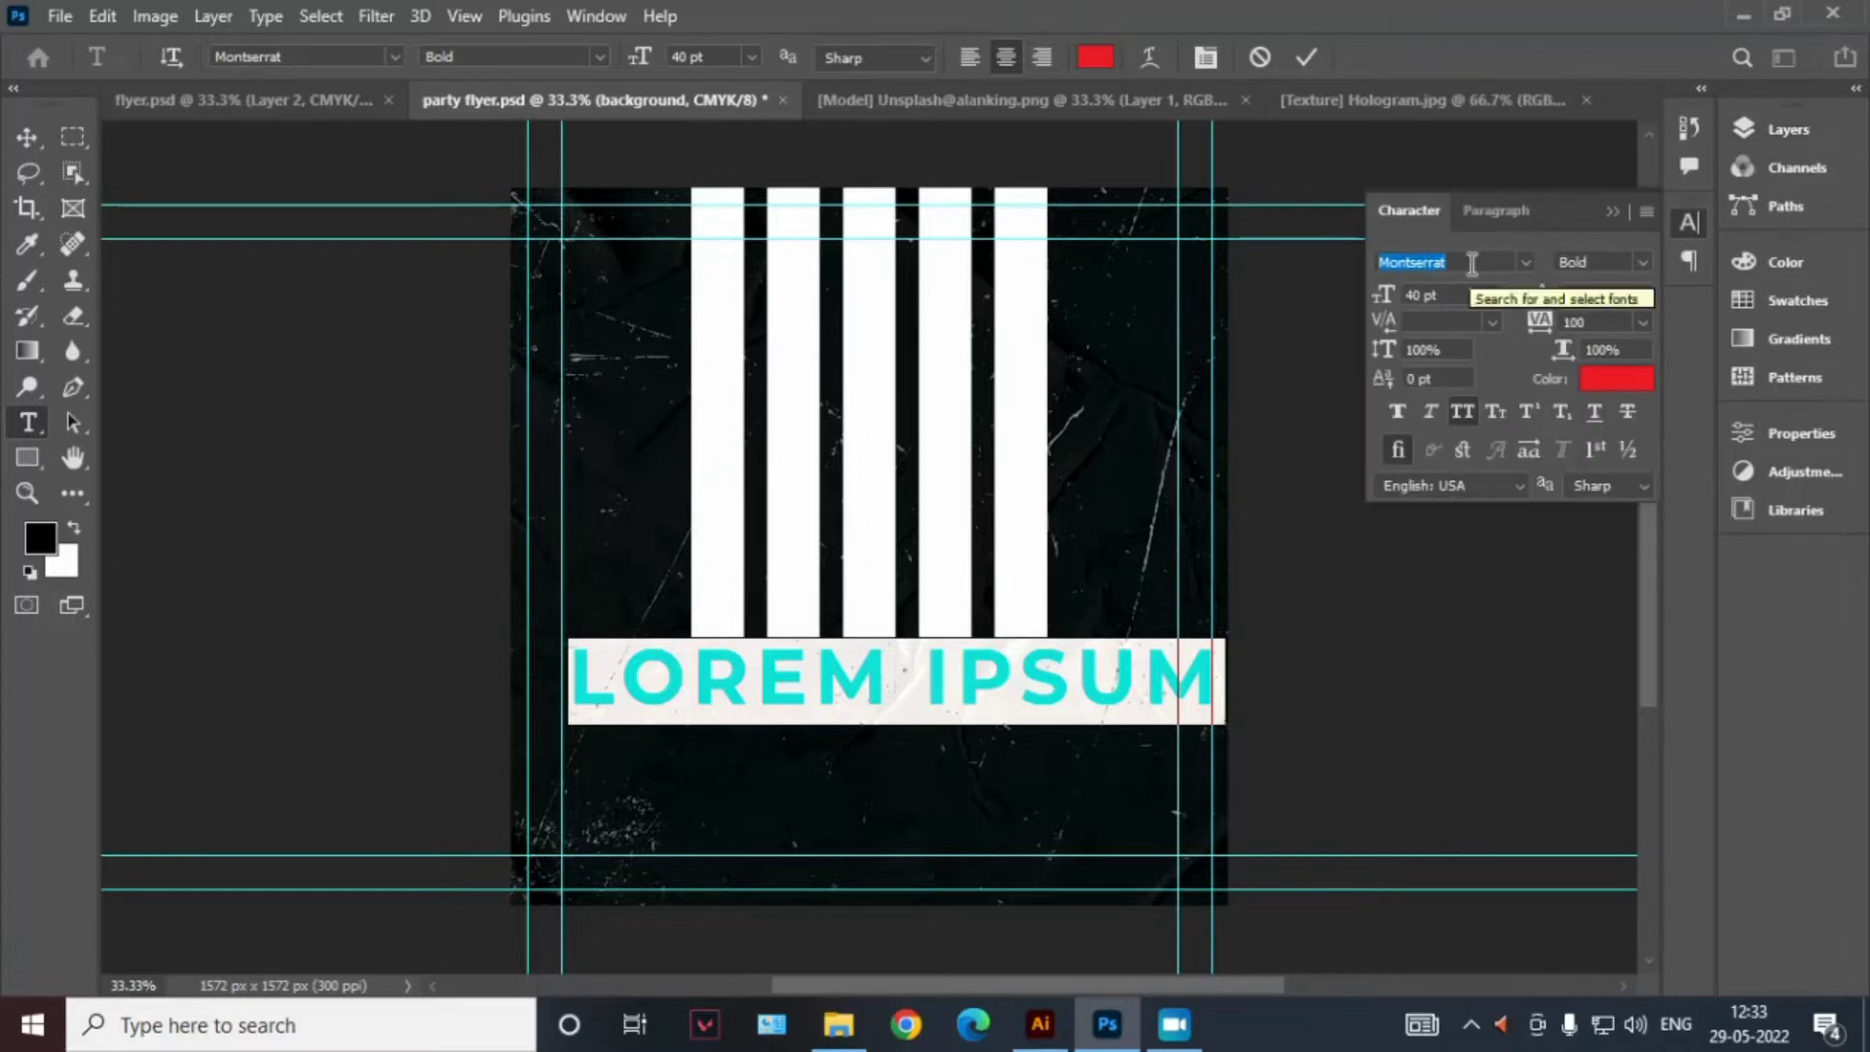
pyautogui.write('bigNoodleTitling')
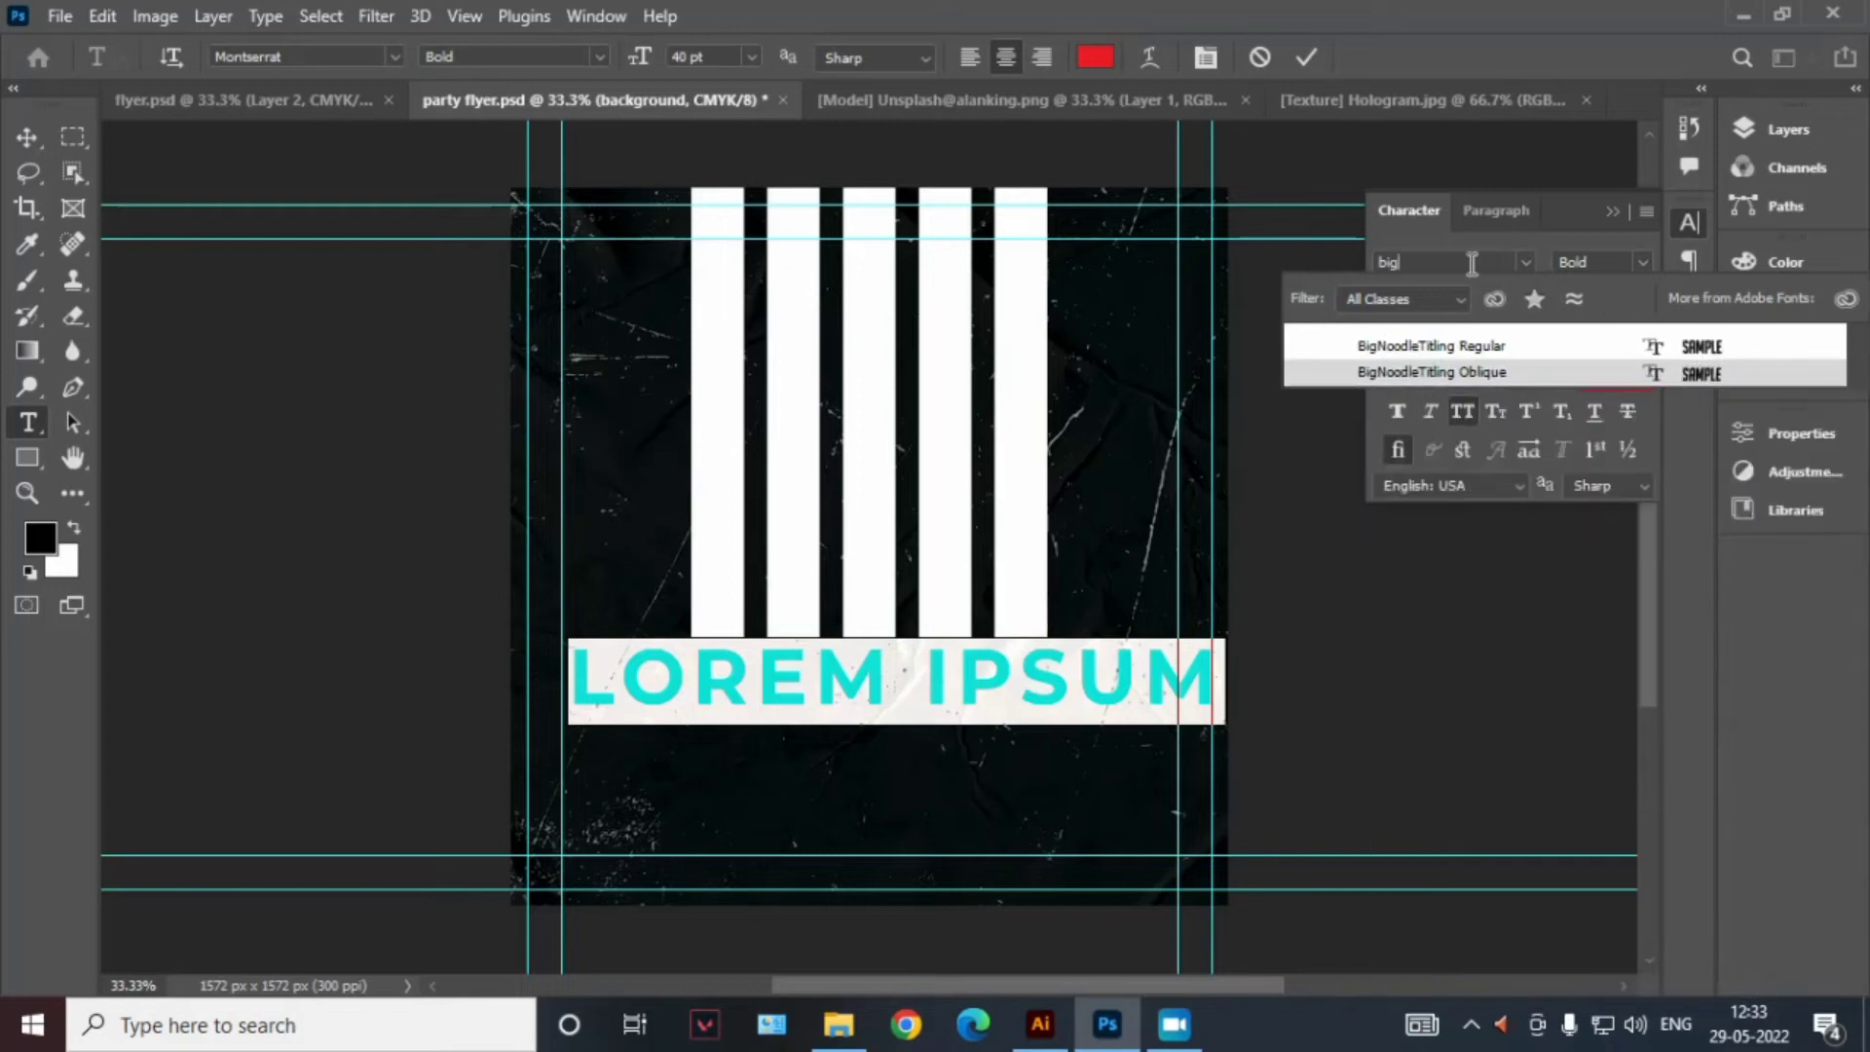
pyautogui.click(1411, 347)
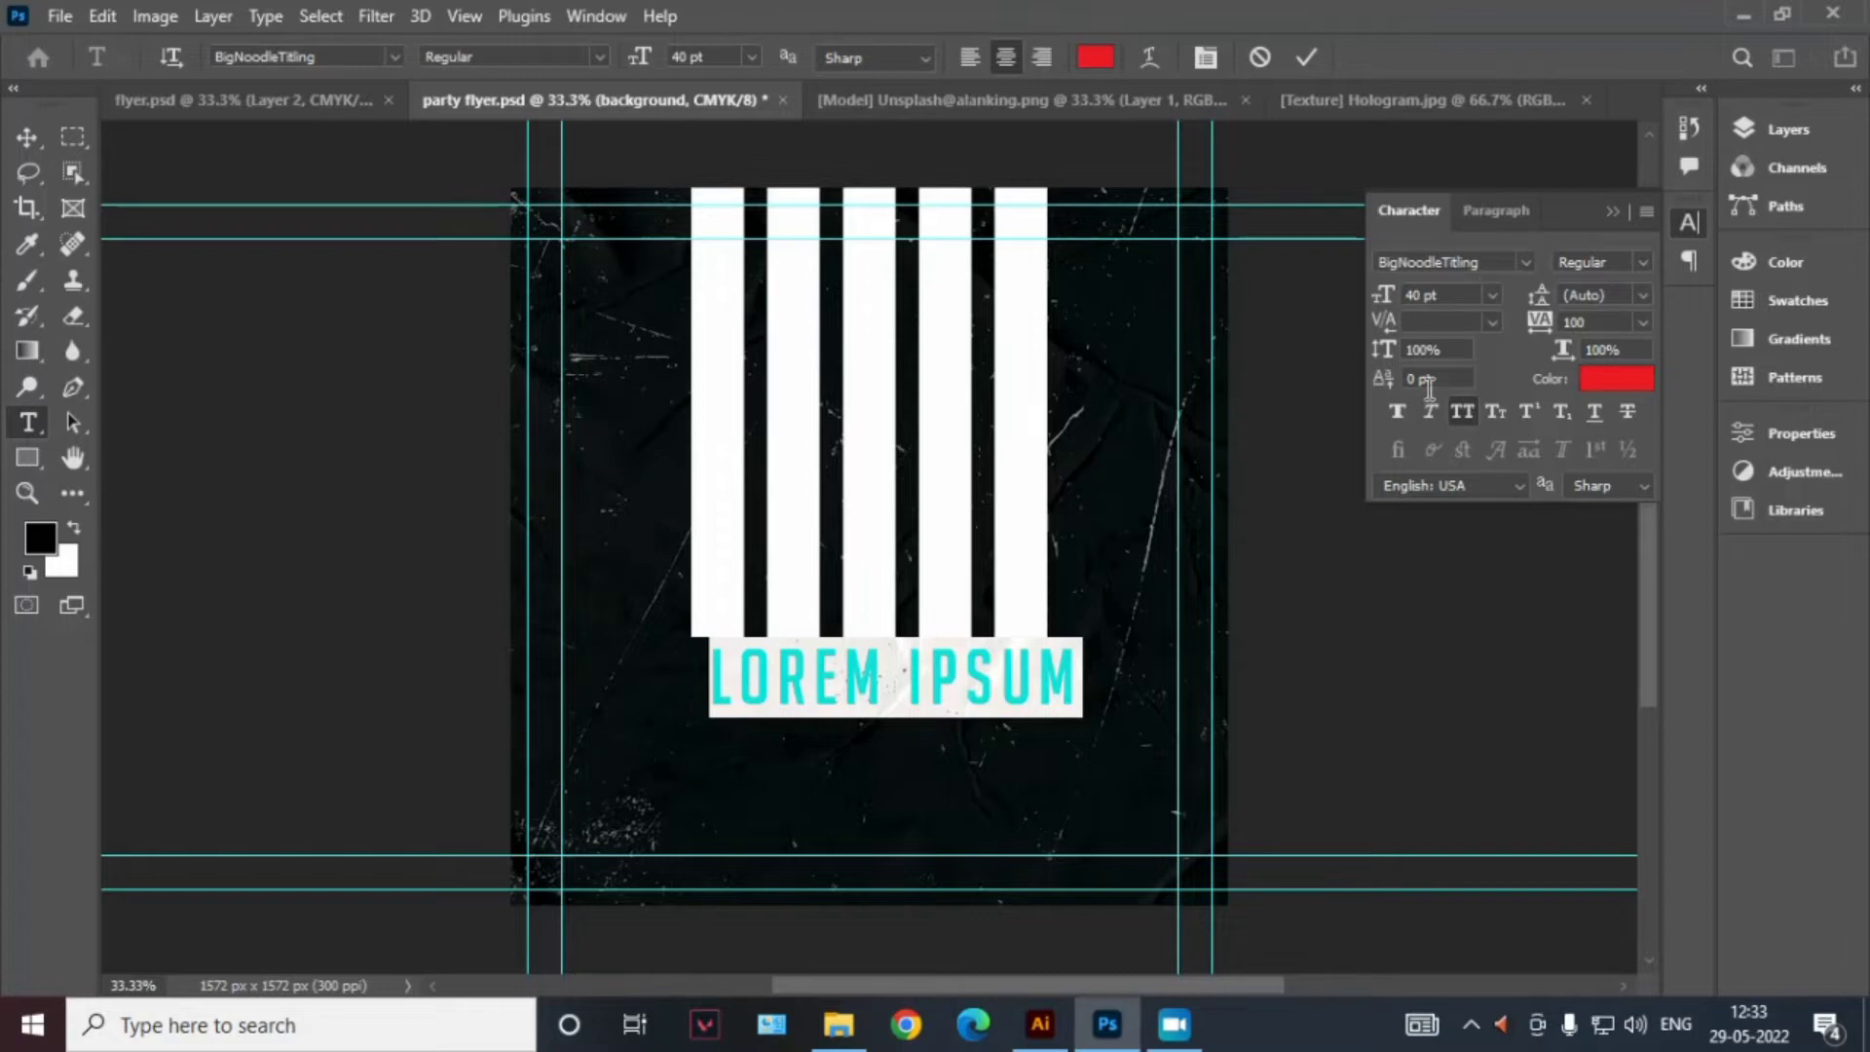
pyautogui.write('LEGE')
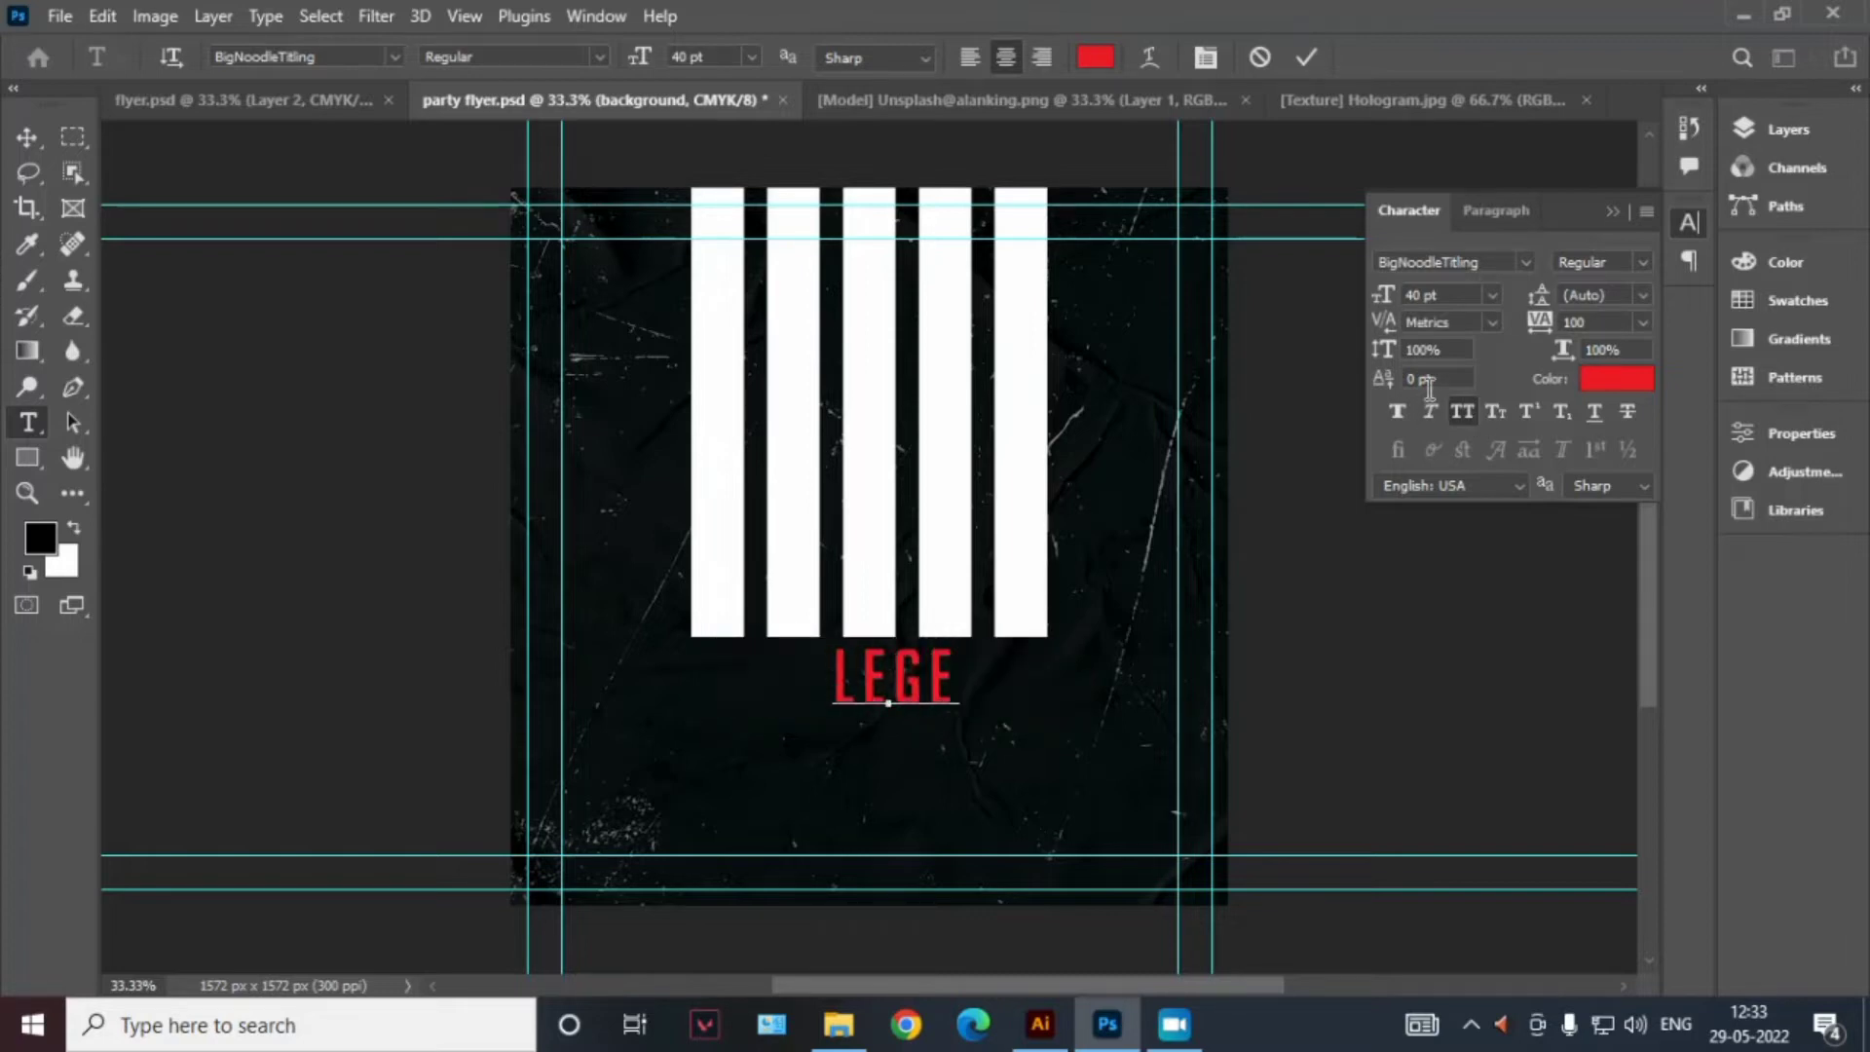
pyautogui.write('N')
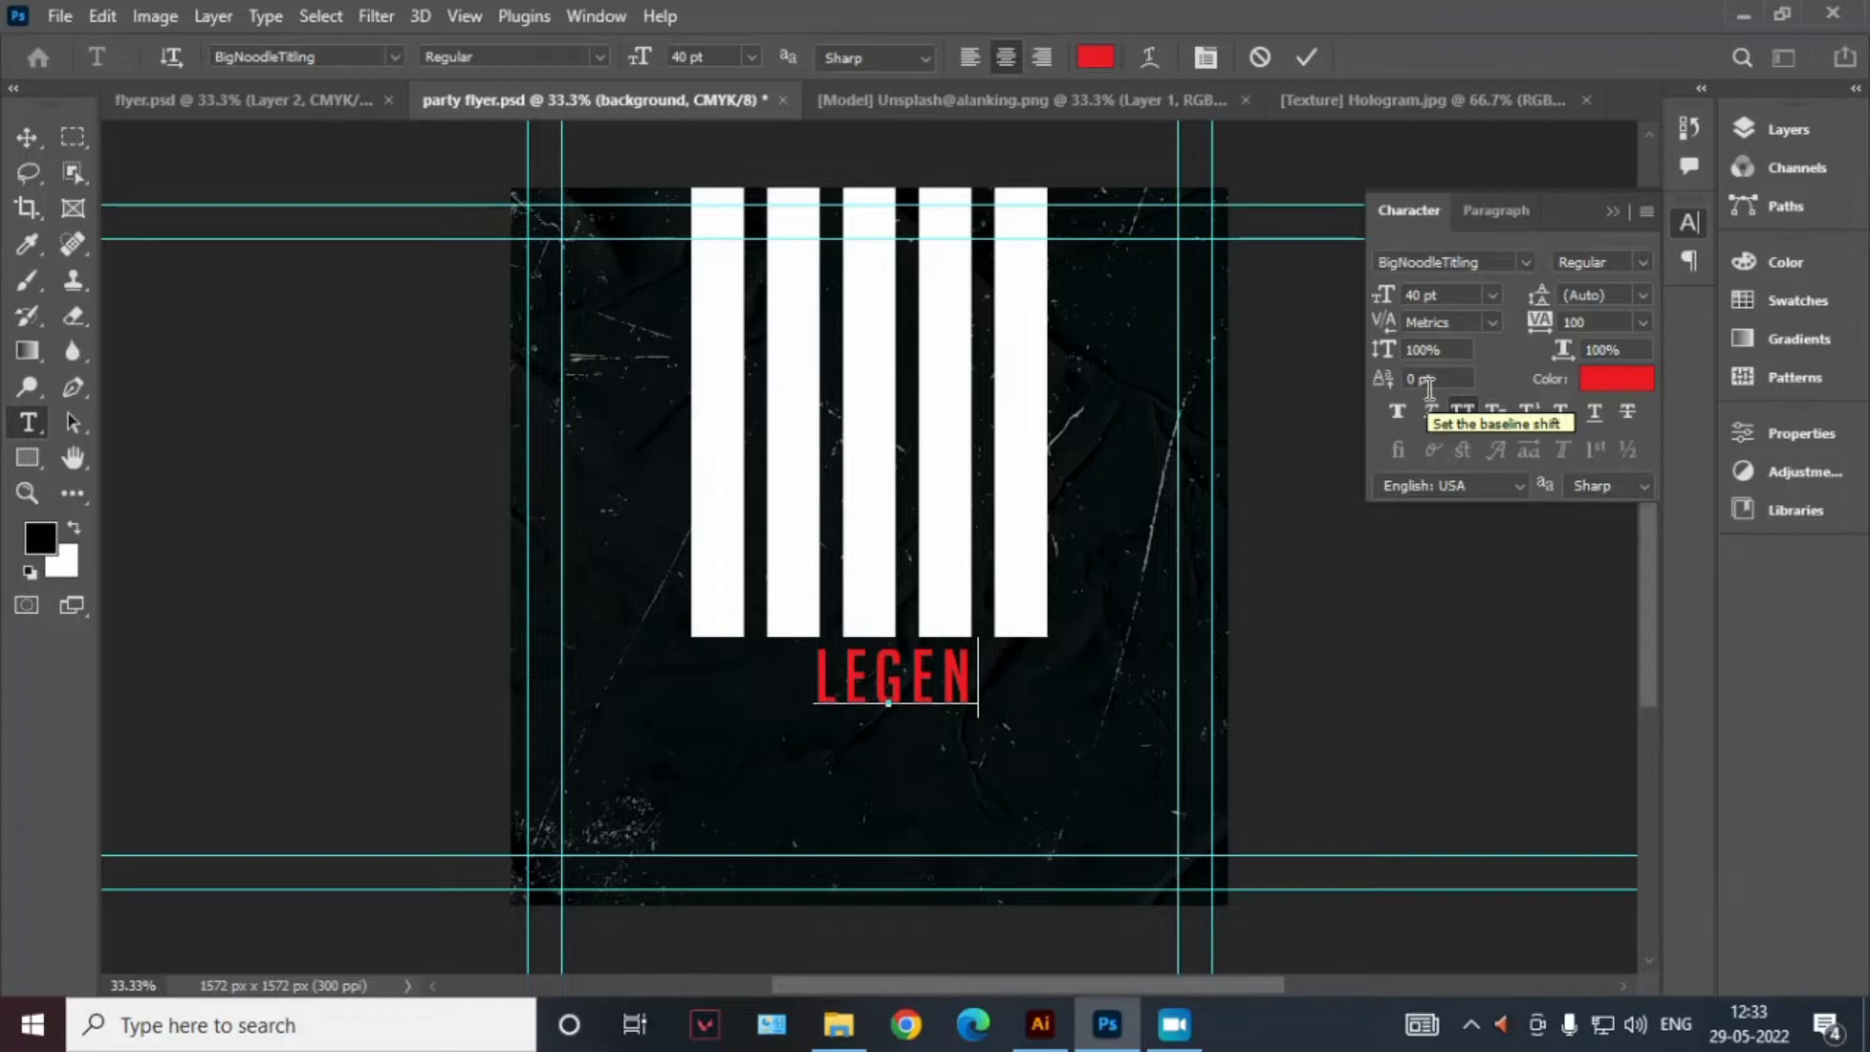
pyautogui.write('D')
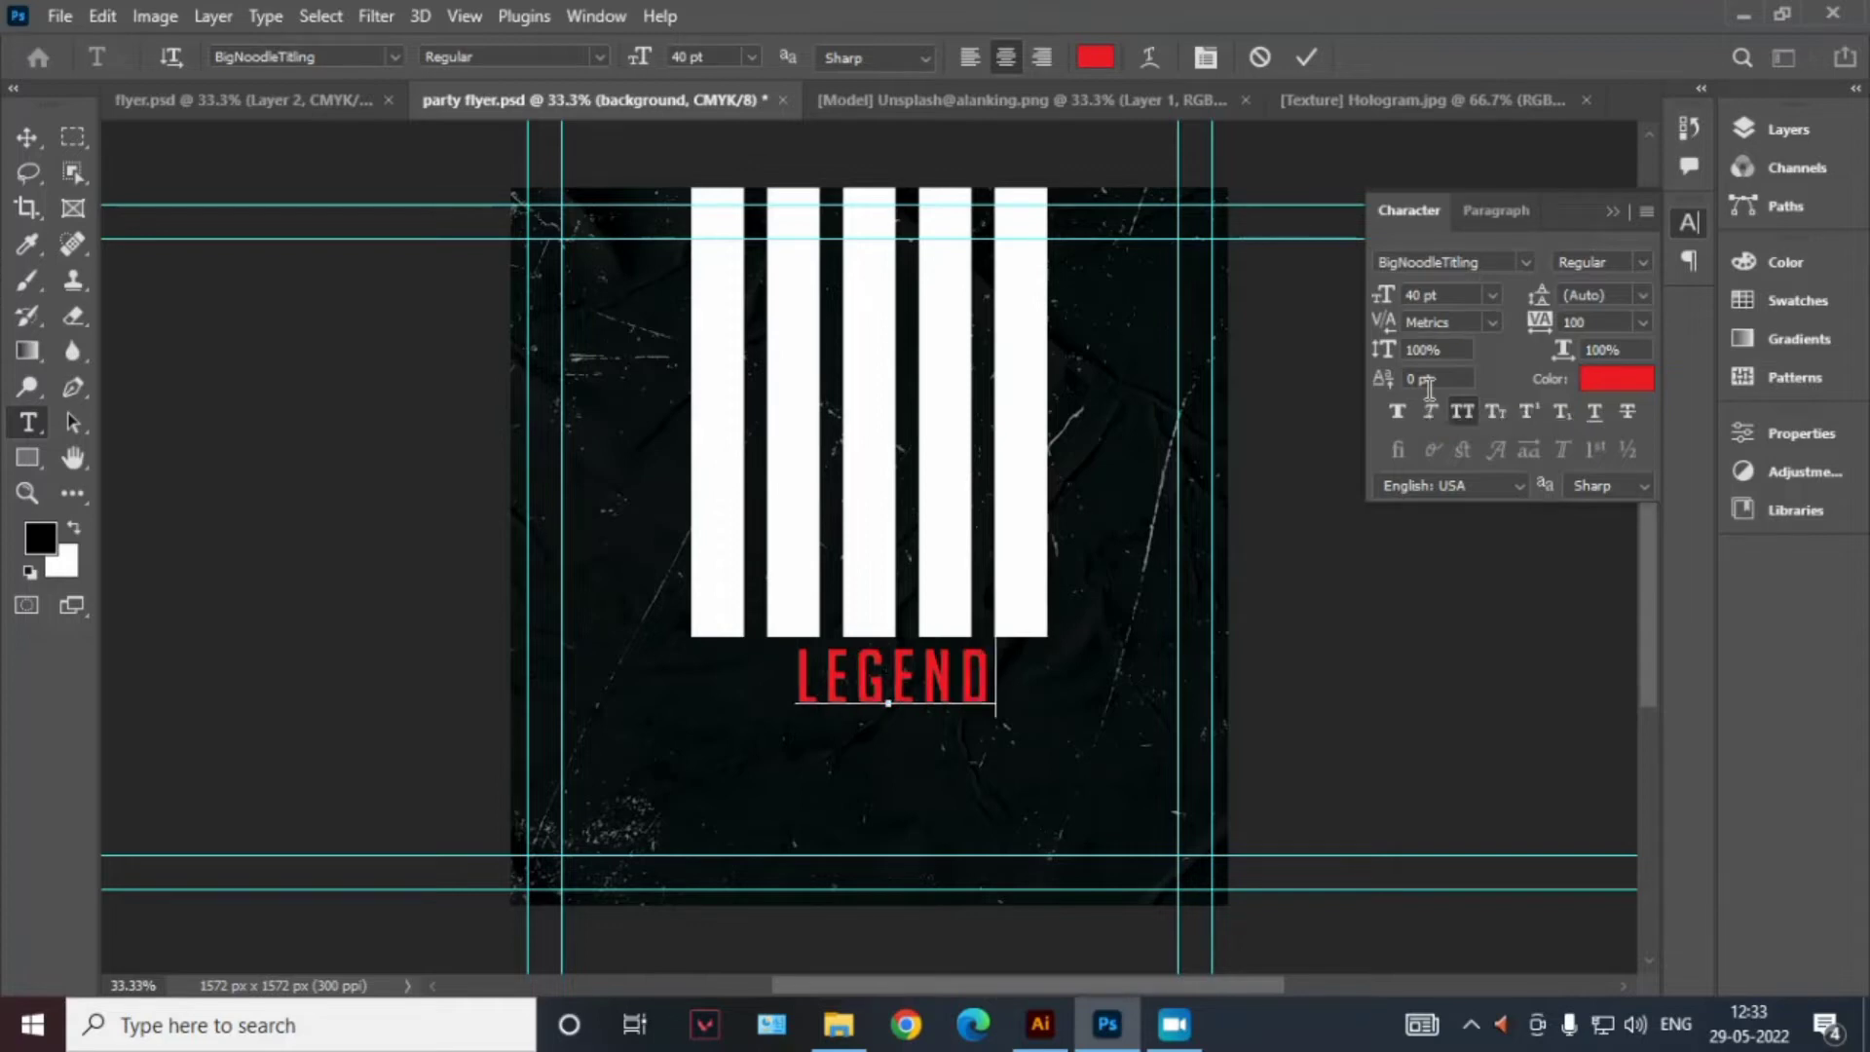
pyautogui.write('ARY')
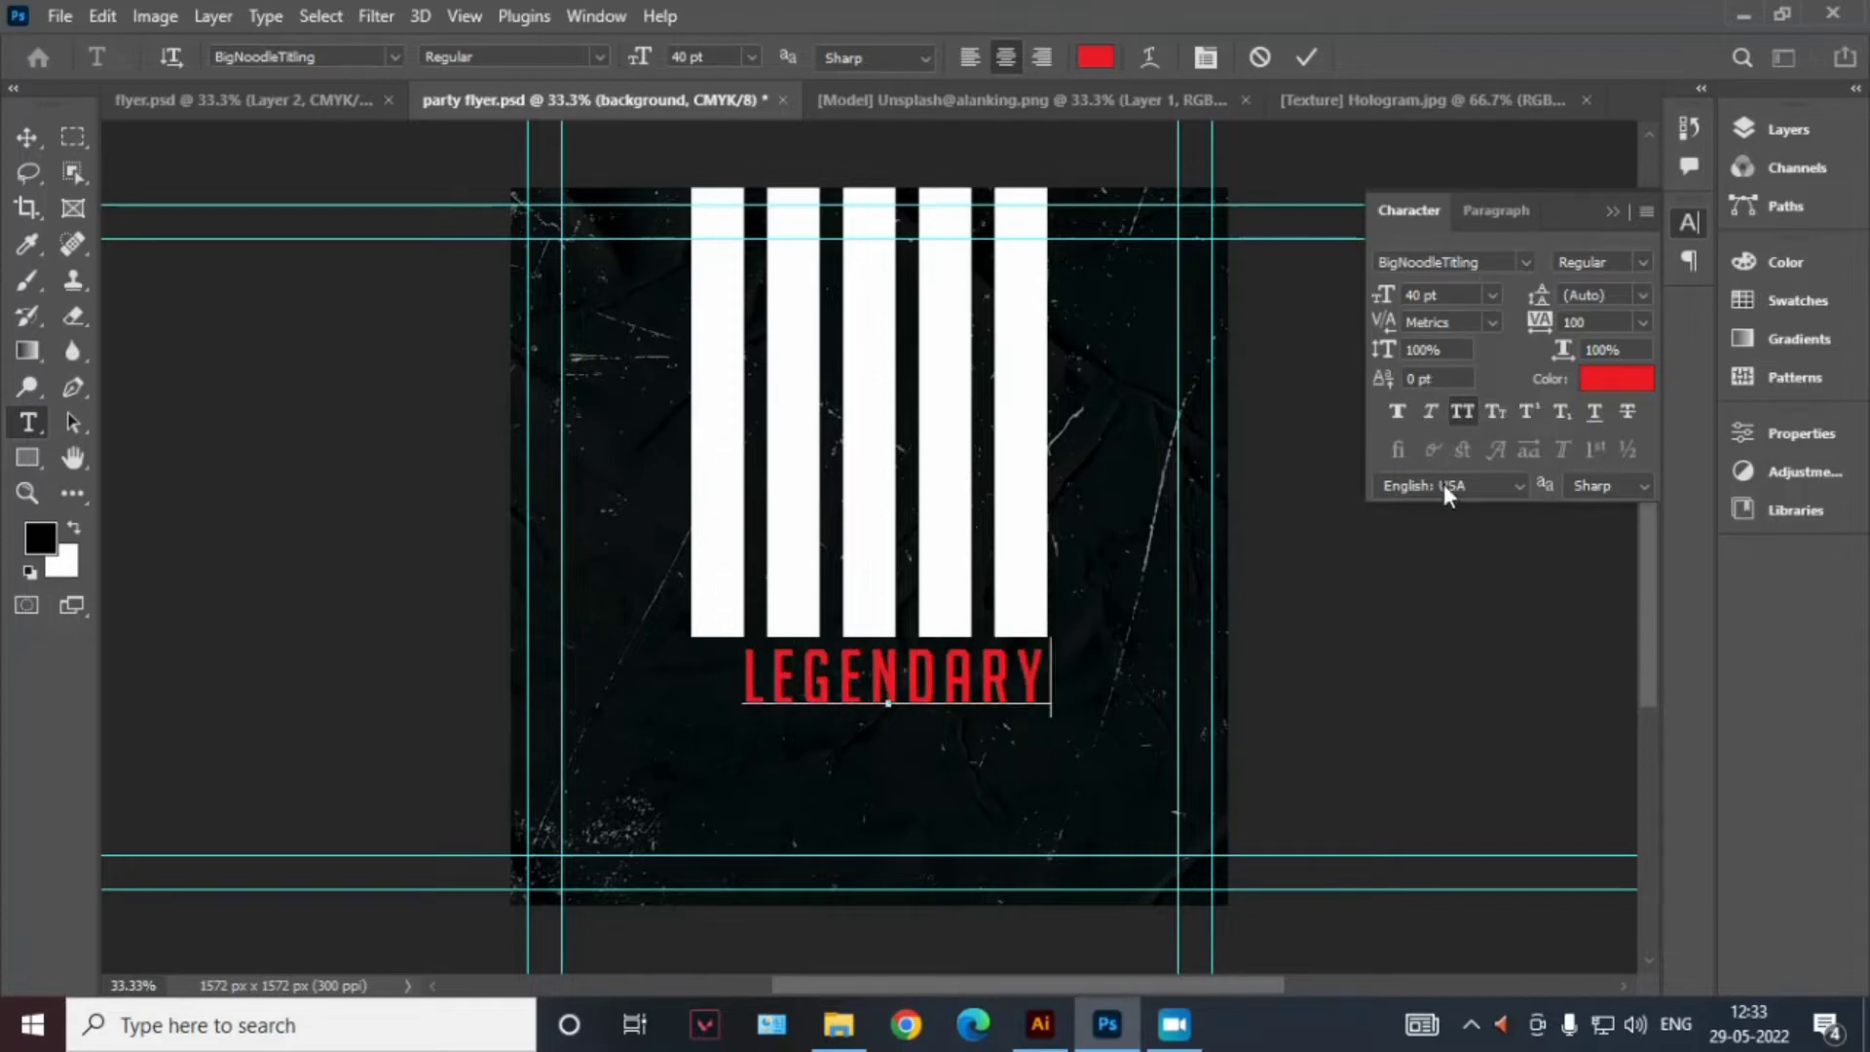
# Enlarge LEGENDARY to about 70 pt with 110% vertical scale
pyautogui.moveTo(1040, 668); pyautogui.dragTo(804, 582)
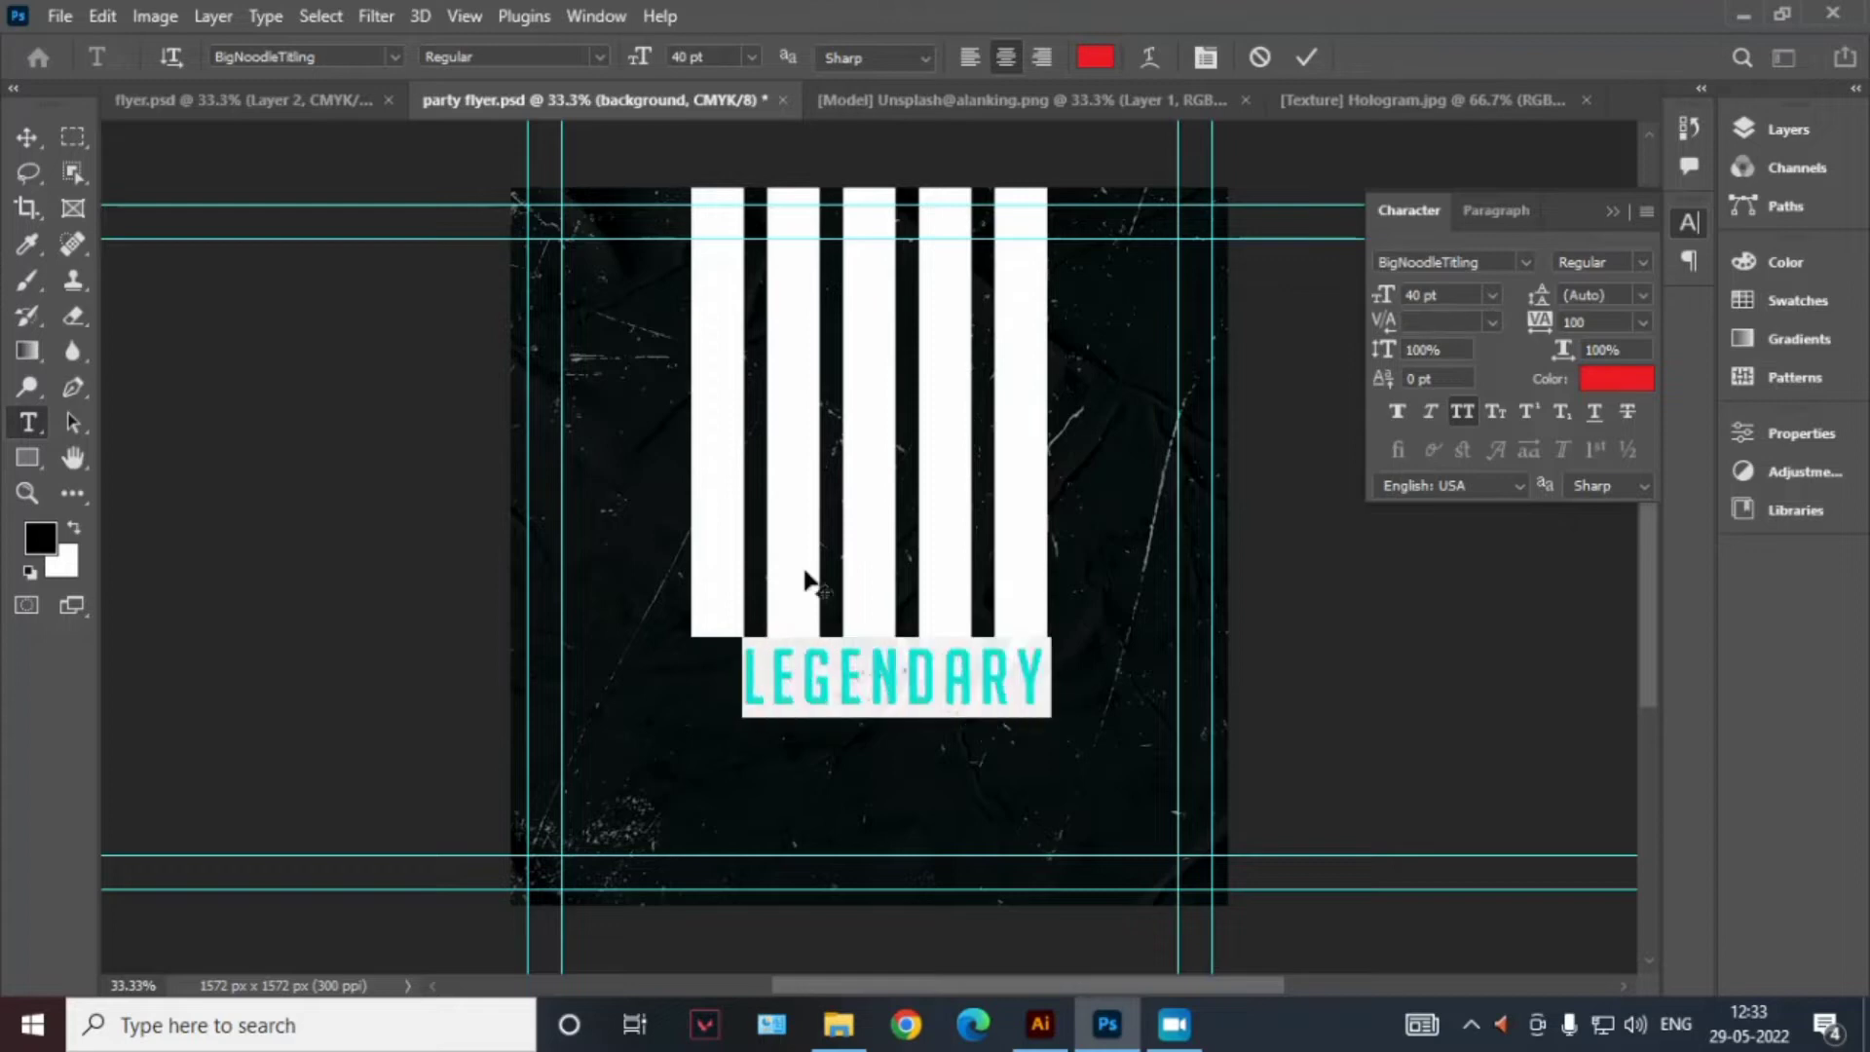
pyautogui.moveTo(639, 59); pyautogui.dragTo(687, 58)
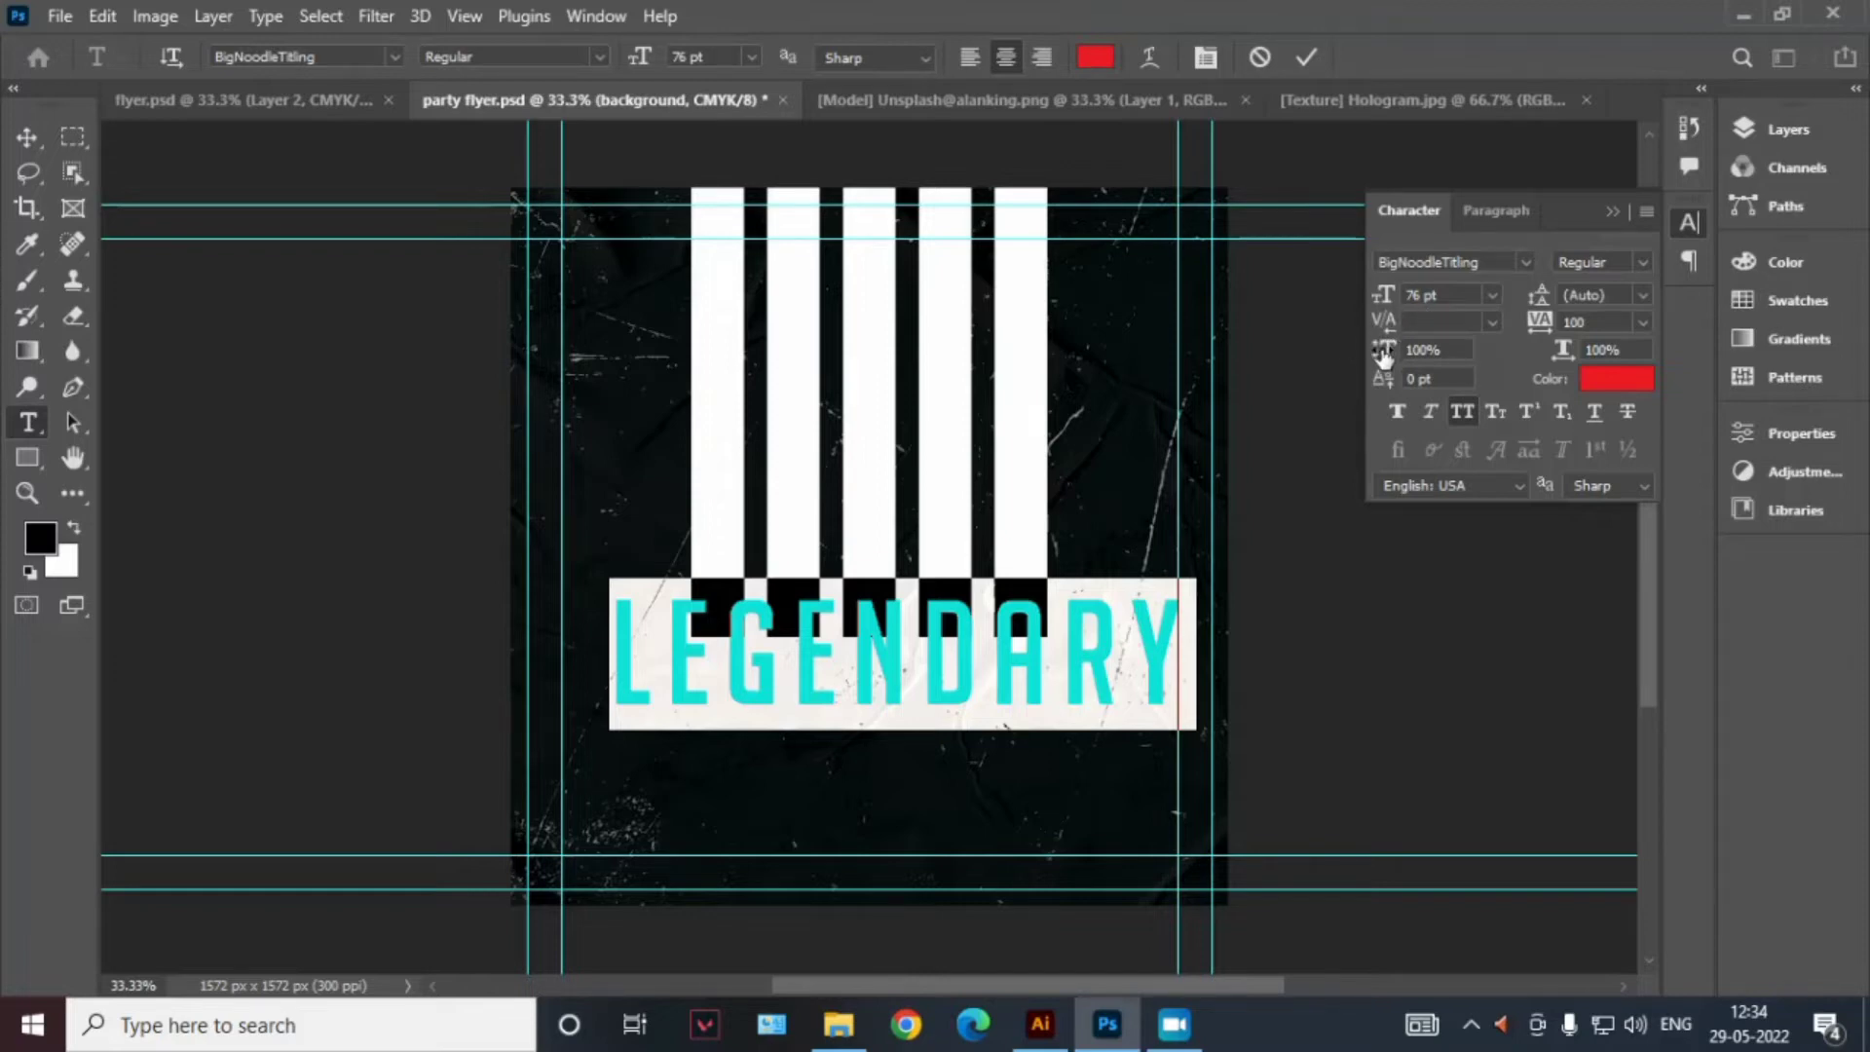
pyautogui.moveTo(1383, 357); pyautogui.dragTo(1397, 353)
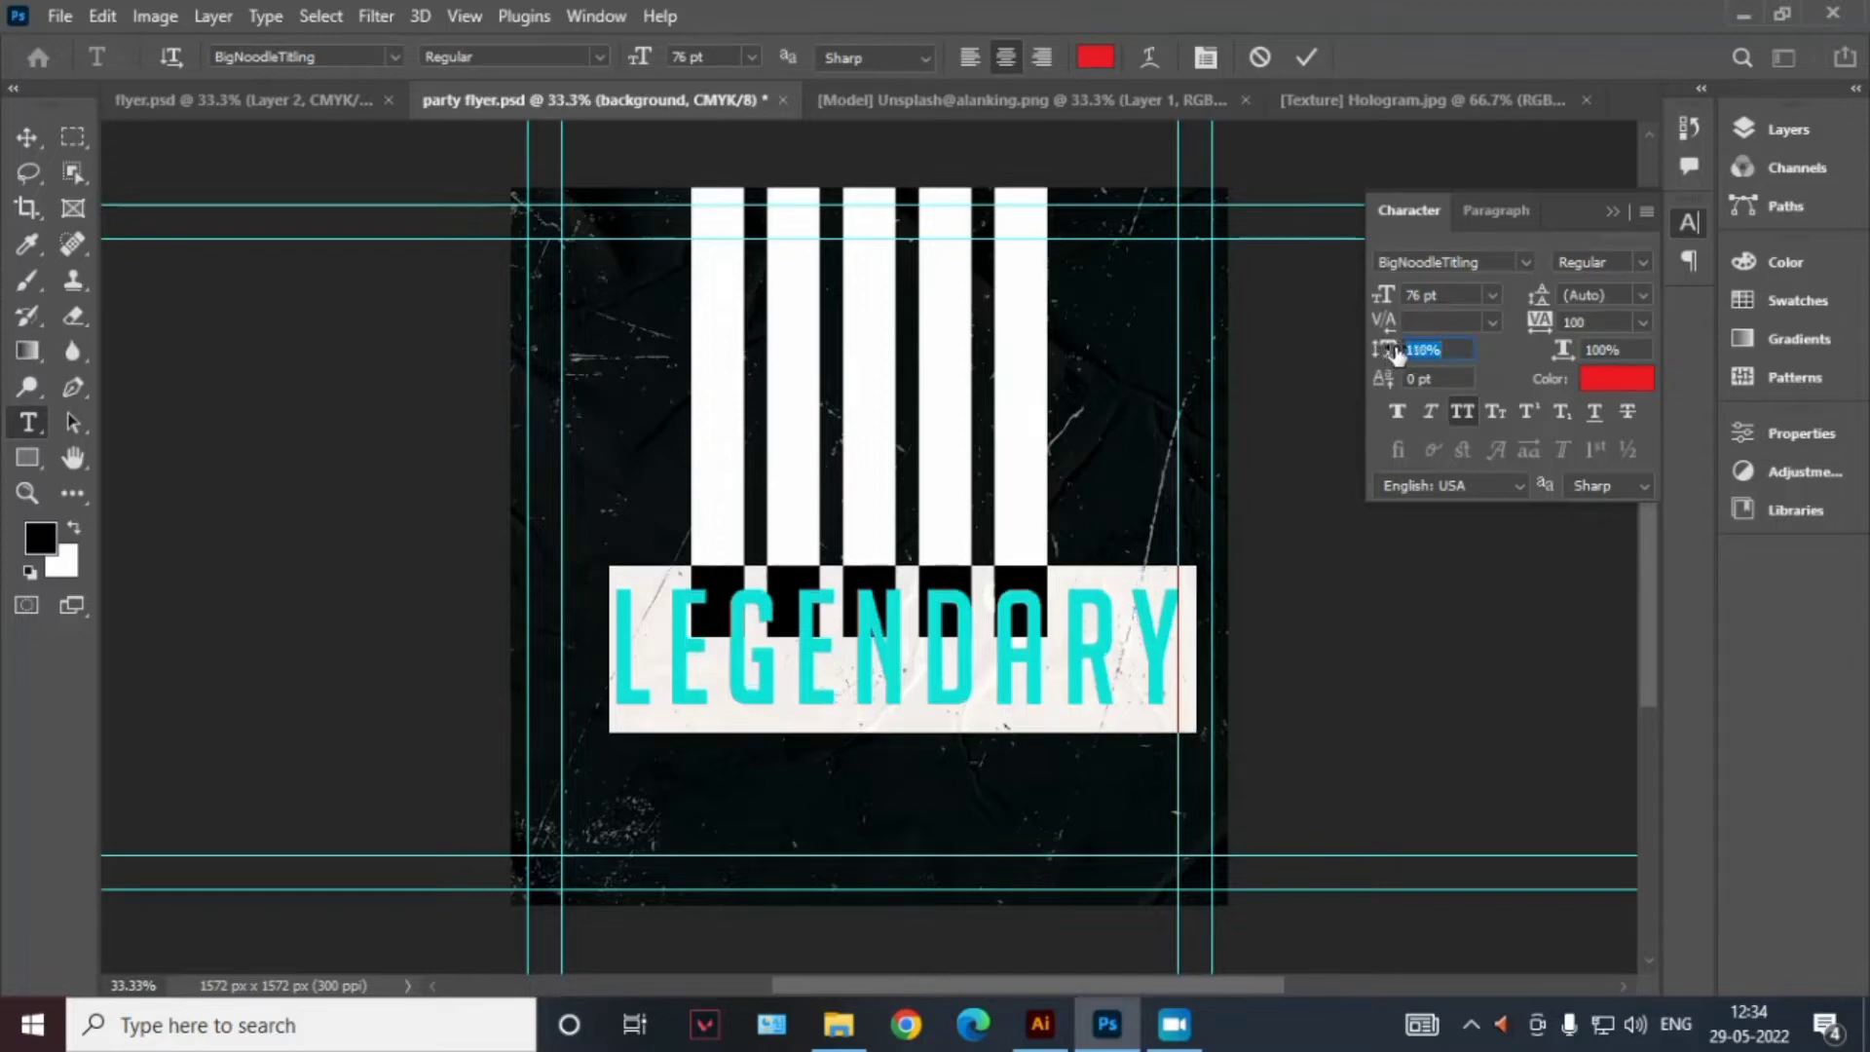
pyautogui.click(1305, 58)
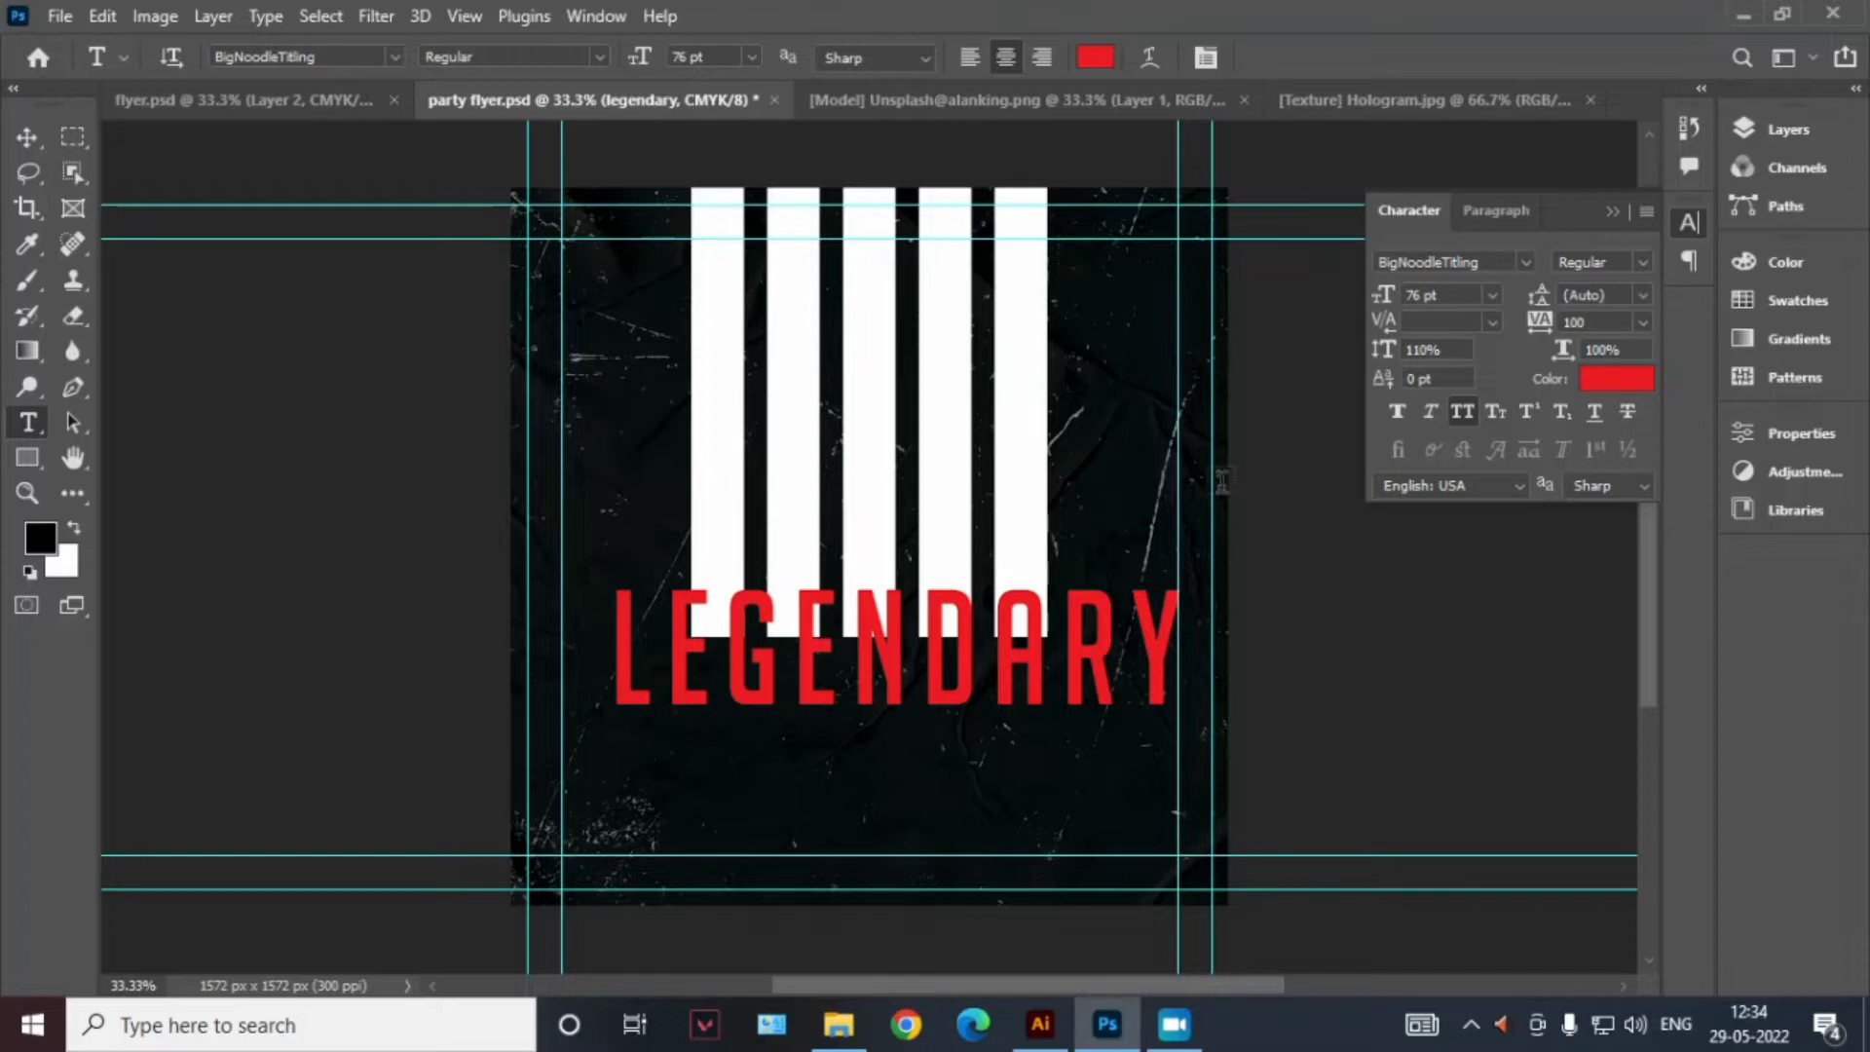
# Set LEGENDARY's tracking to 0 and its size to 97 pt
pyautogui.moveTo(615, 623); pyautogui.dragTo(1196, 623)
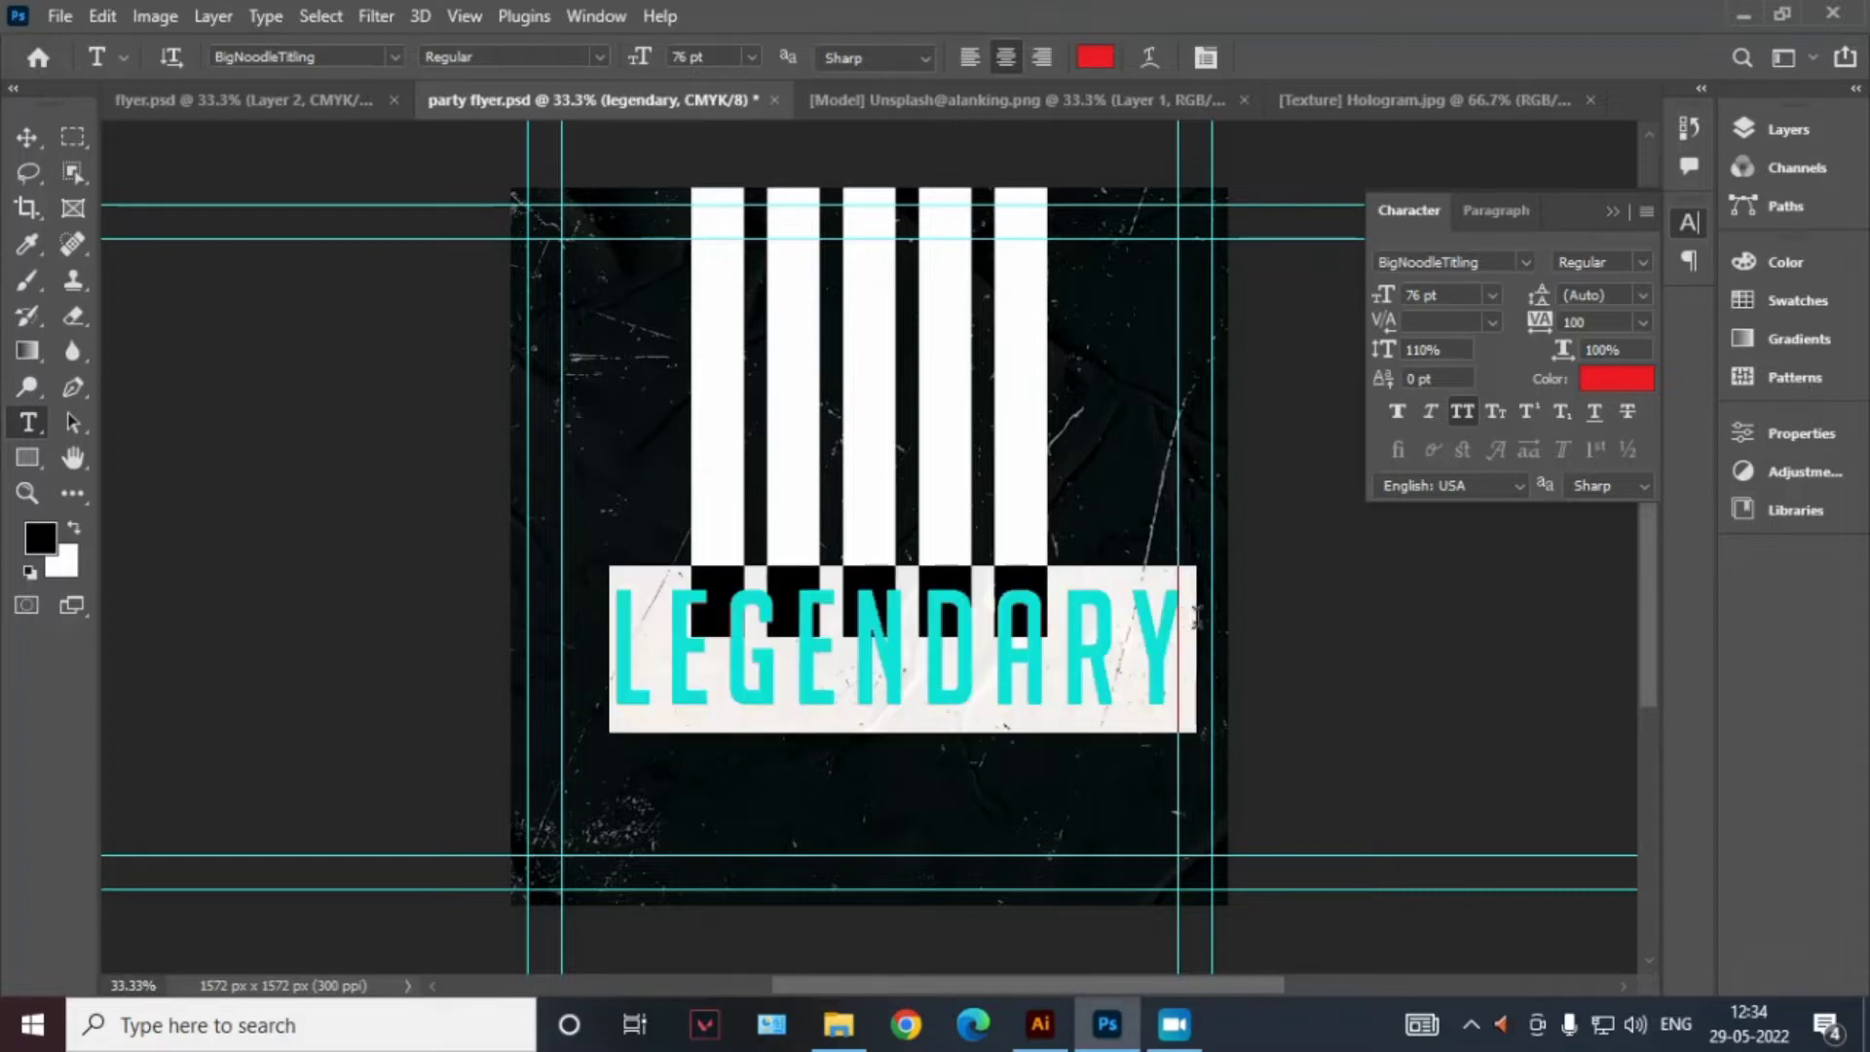
pyautogui.click(1639, 322)
pyautogui.click(1605, 477)
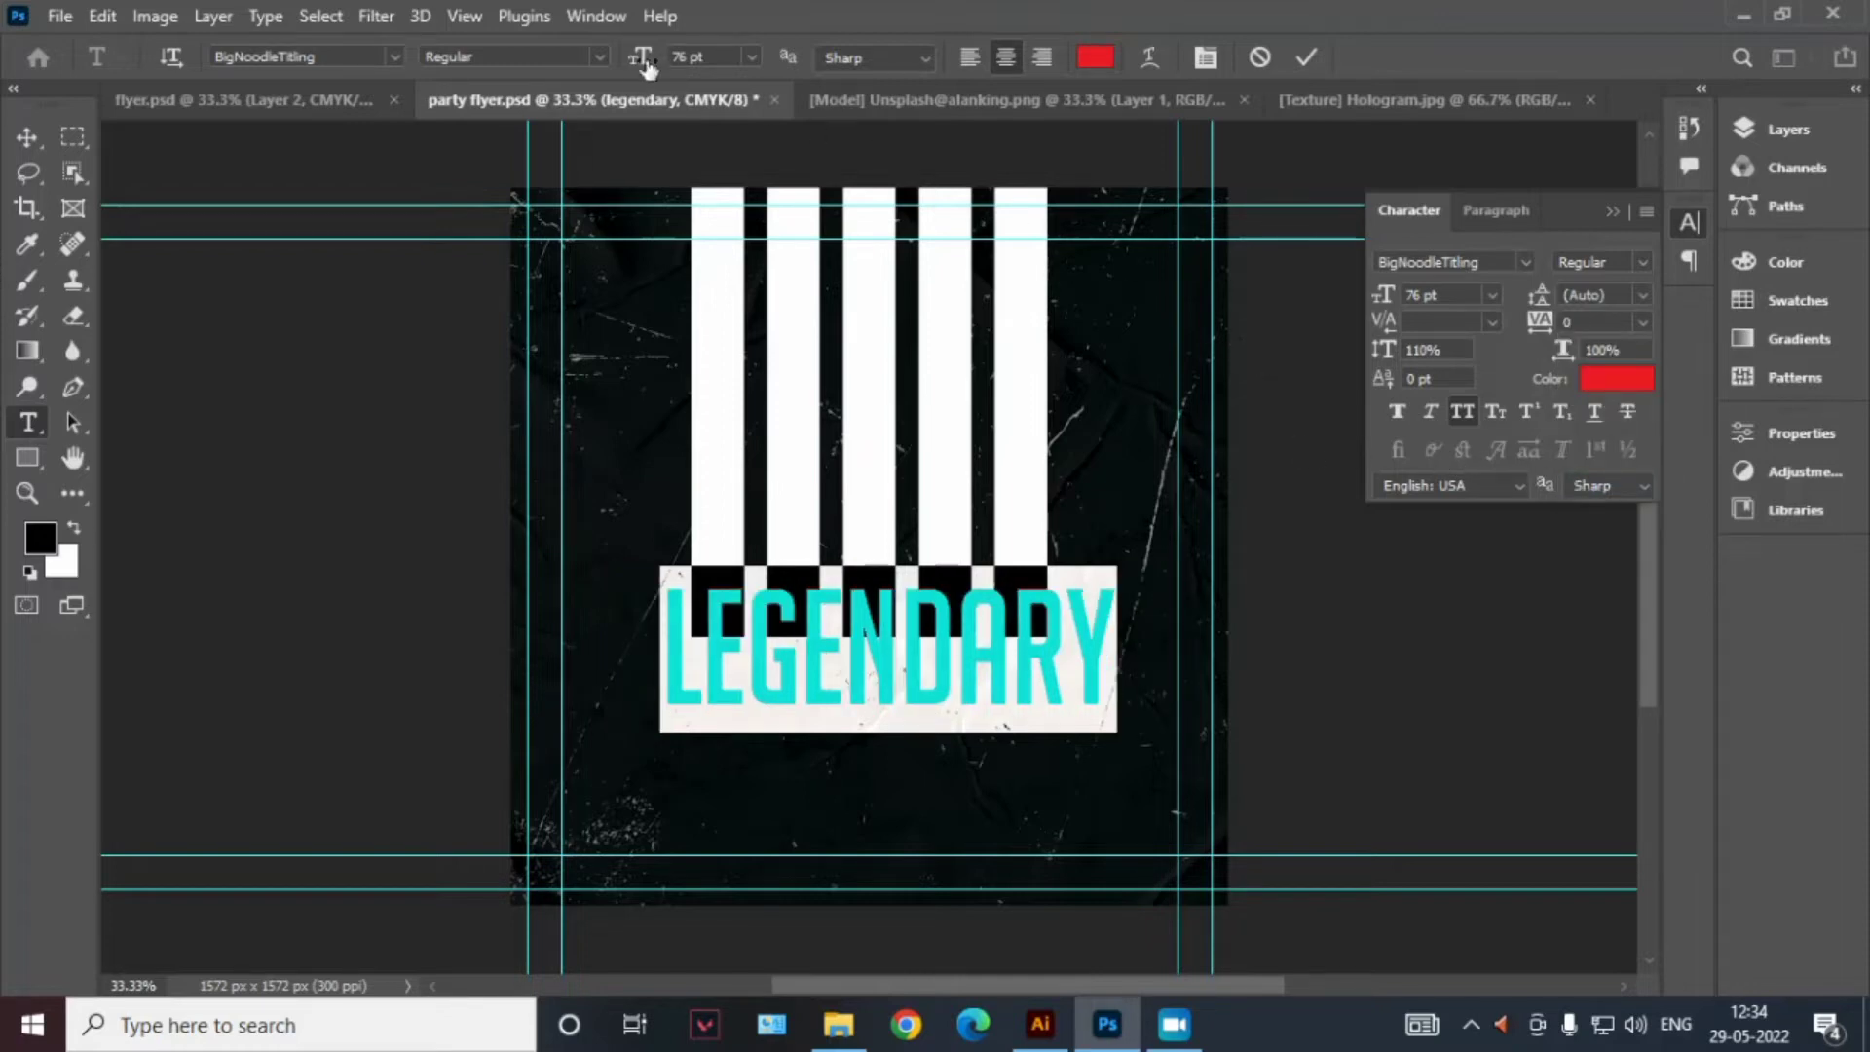
pyautogui.moveTo(640, 60); pyautogui.dragTo(668, 62)
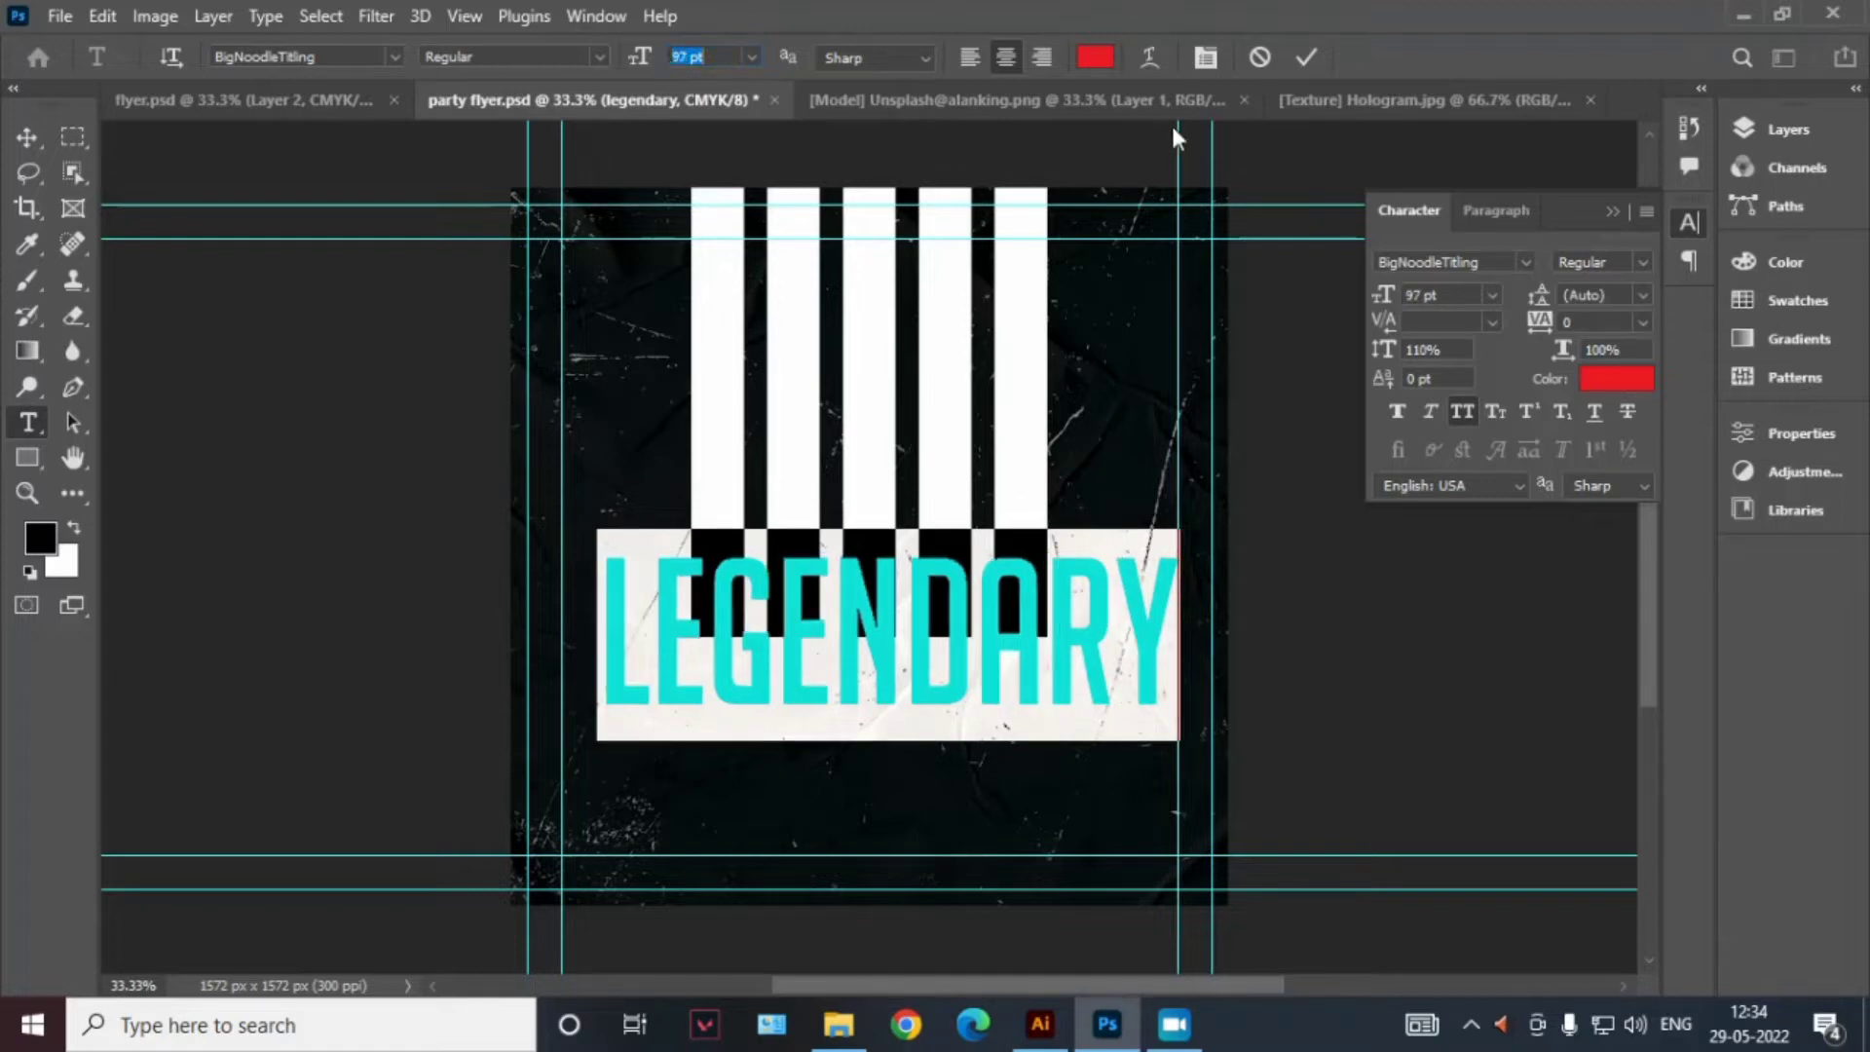
pyautogui.click(1306, 59)
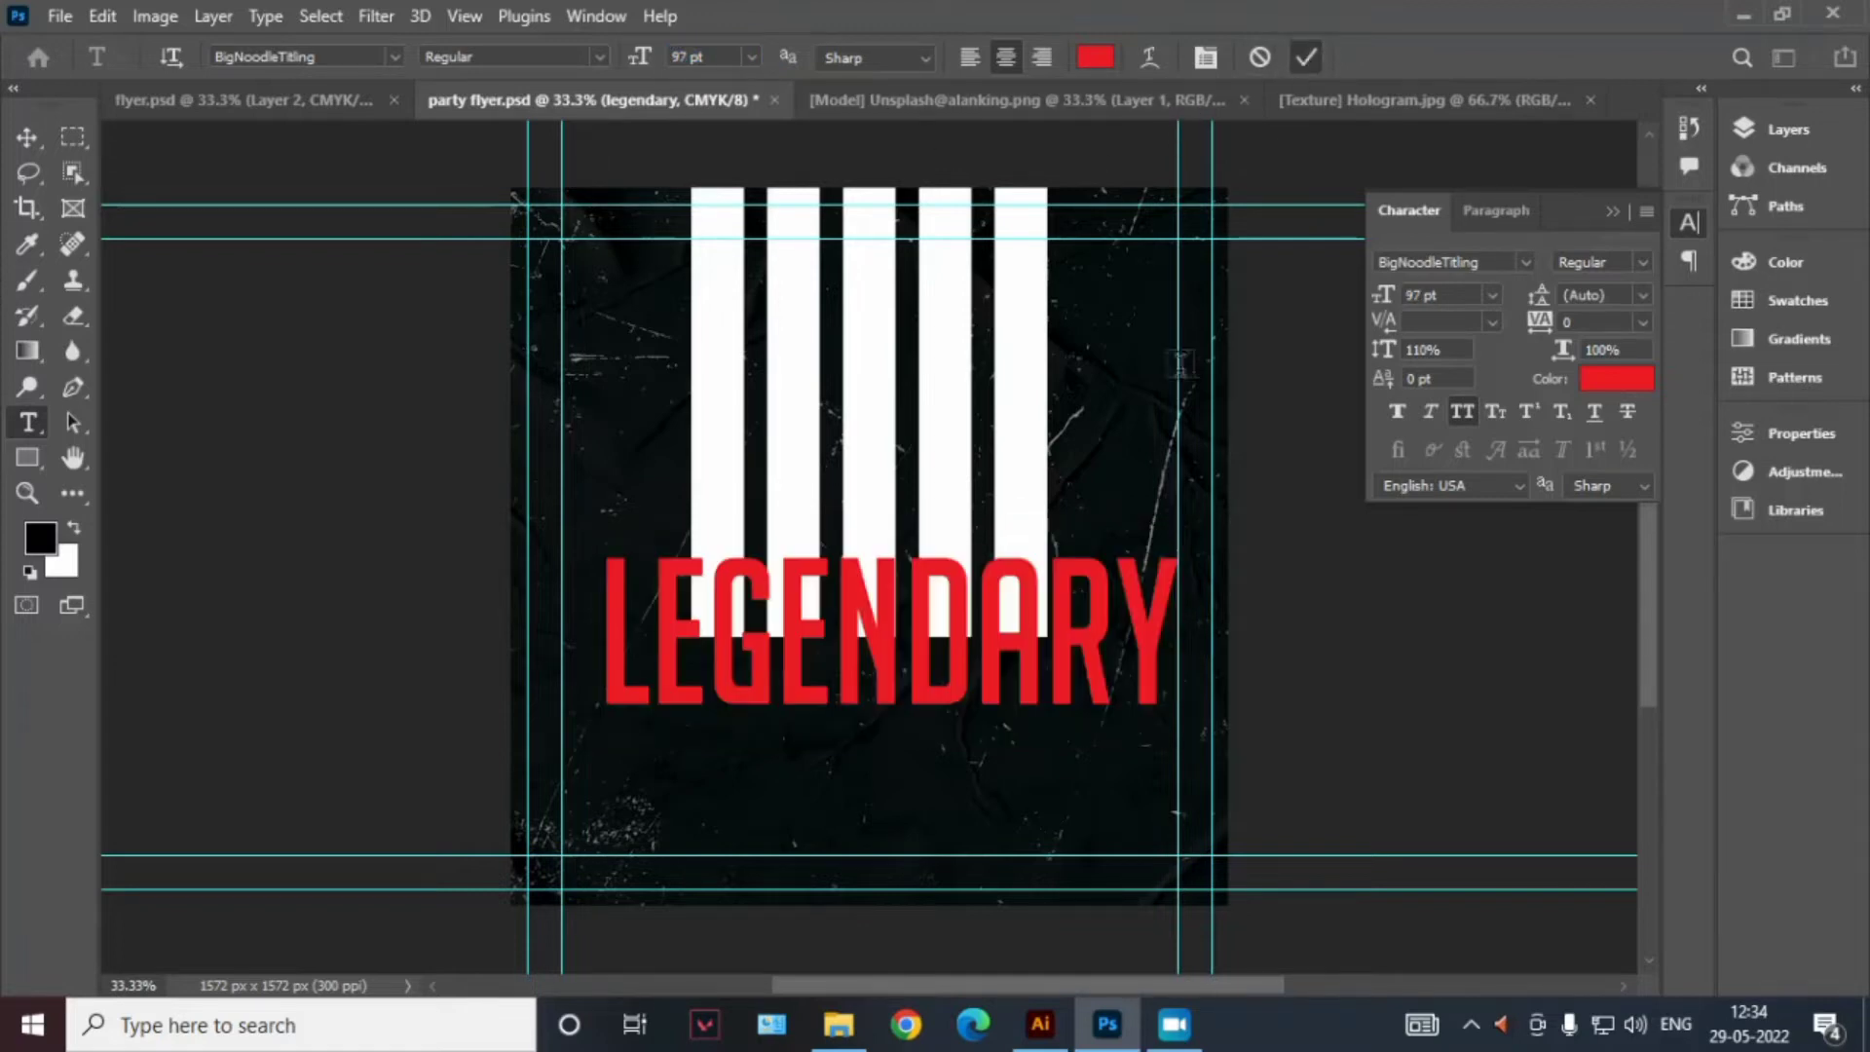
pyautogui.click(27, 136)
# Move LEGENDARY up across the top of the bars and recolour it red ed313a
pyautogui.moveTo(853, 612)
pyautogui.mouseDown()
pyautogui.moveTo(823, 388)
pyautogui.moveTo(834, 288)
pyautogui.mouseUp()
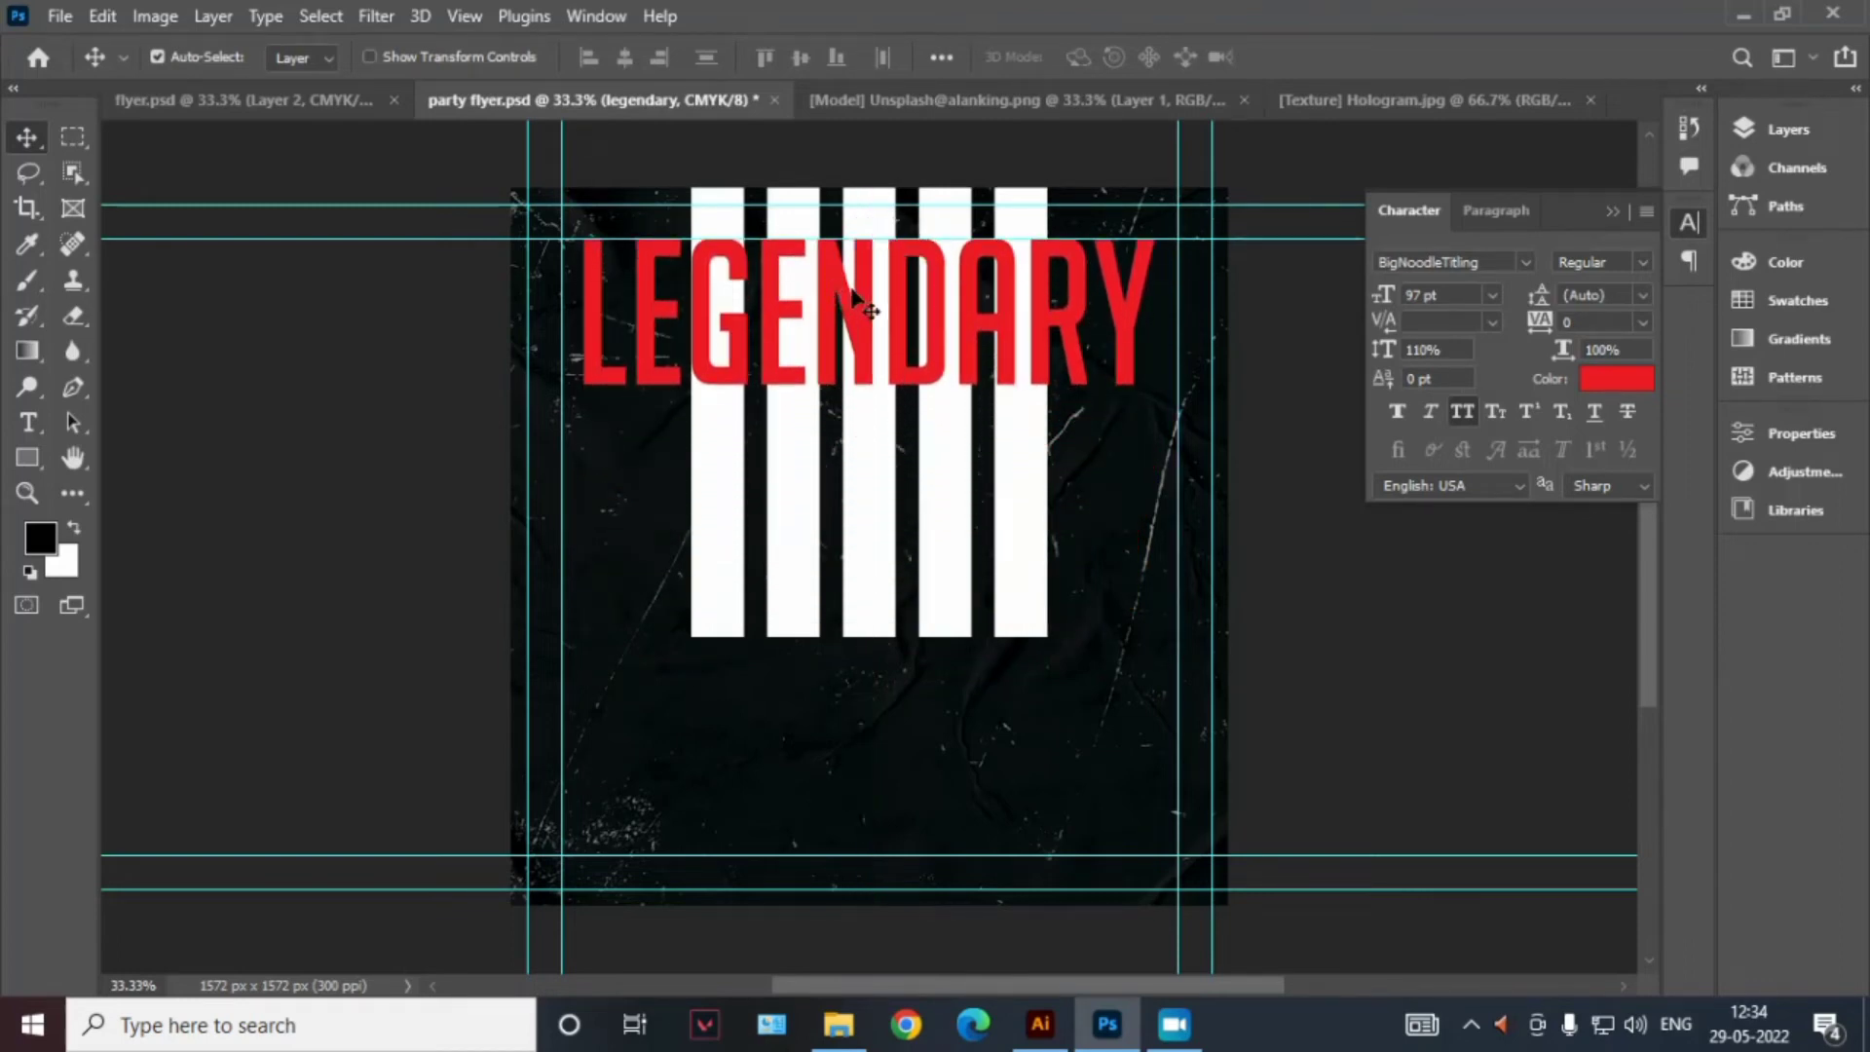
pyautogui.doubleClick(870, 300)
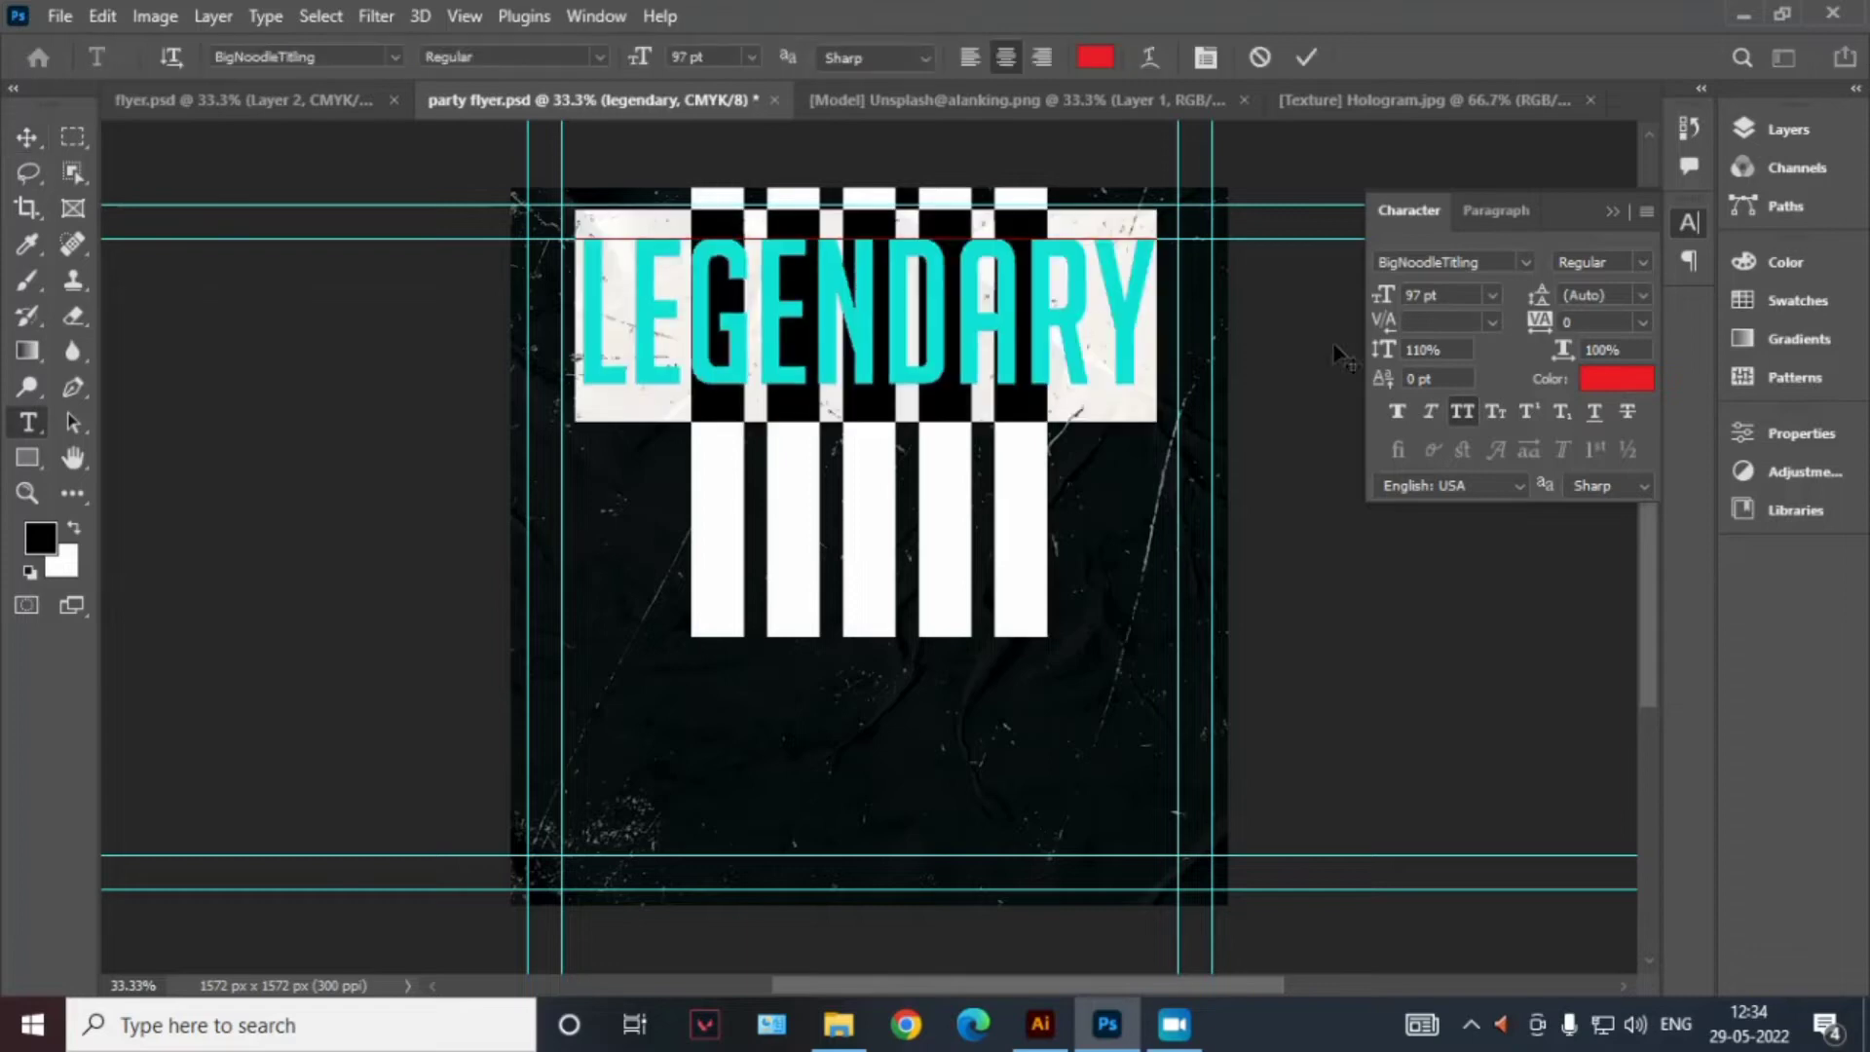
pyautogui.click(1597, 378)
pyautogui.moveTo(1371, 282)
pyautogui.mouseDown()
pyautogui.moveTo(1347, 283)
pyautogui.moveTo(1372, 283)
pyautogui.mouseUp()
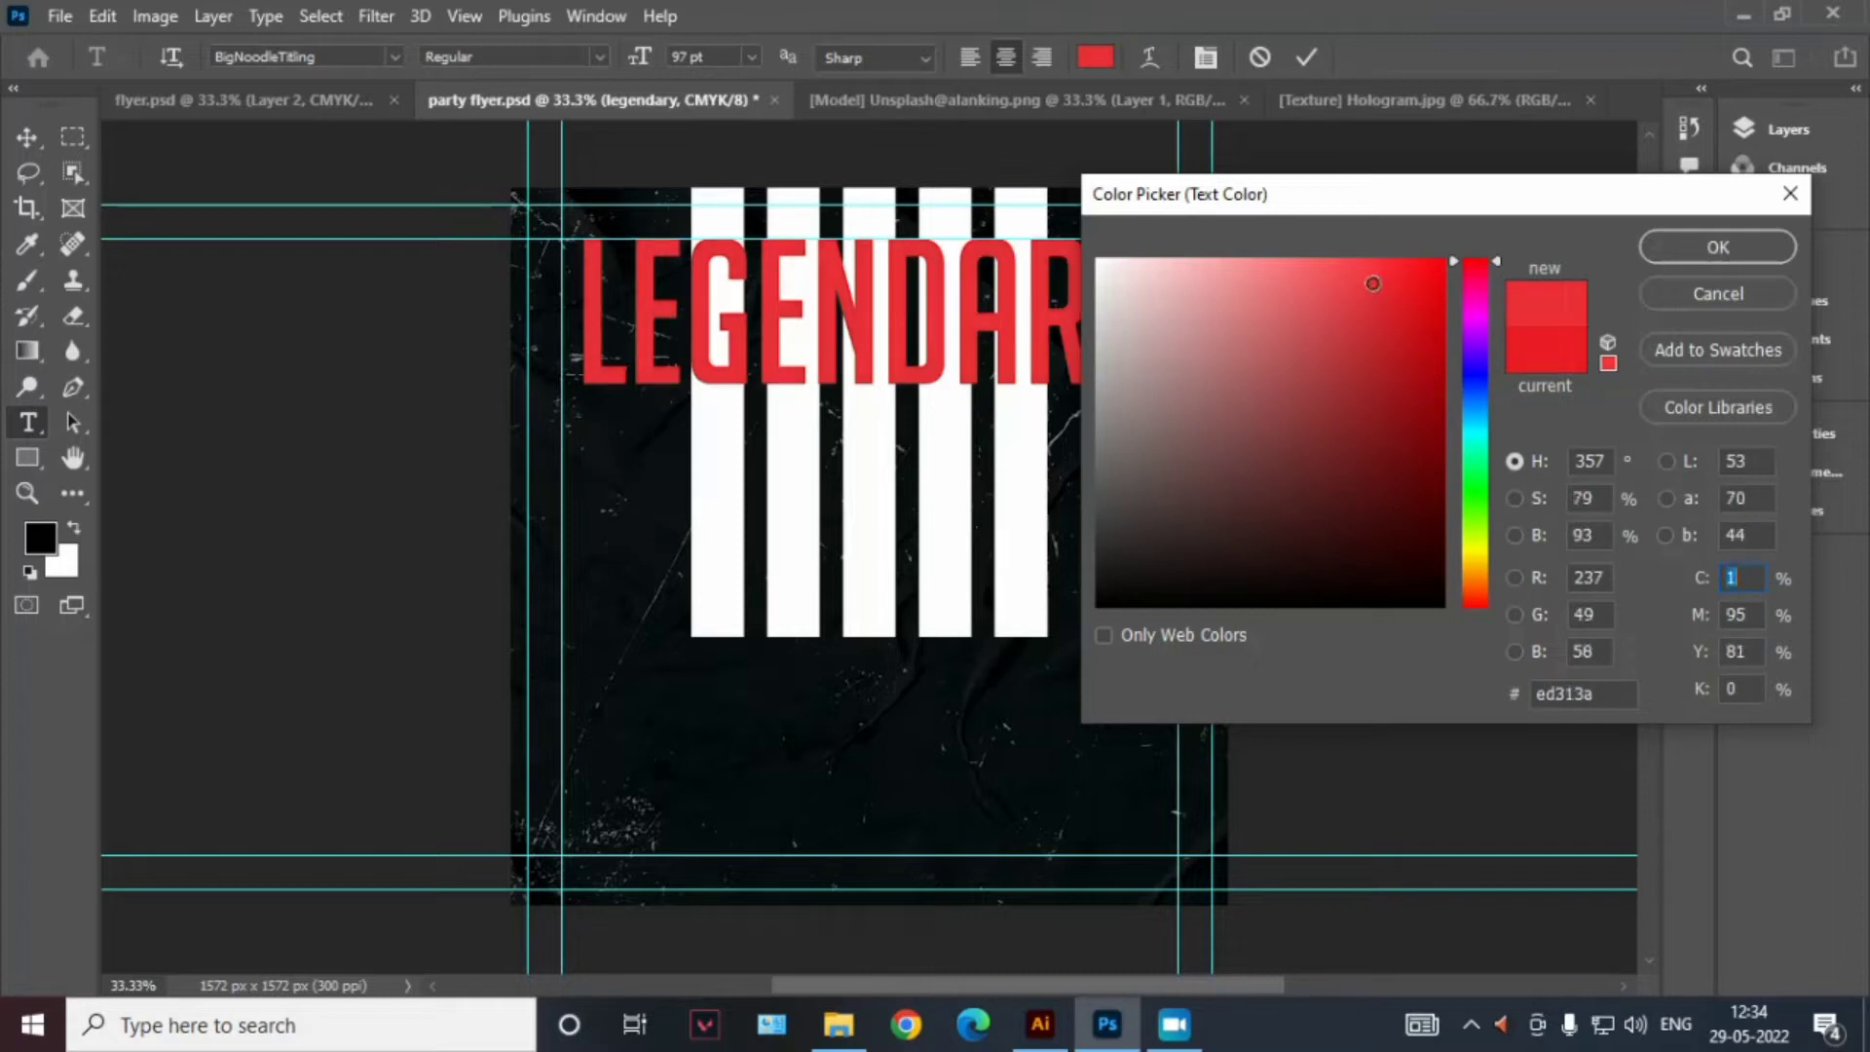
pyautogui.click(1716, 248)
pyautogui.click(1306, 58)
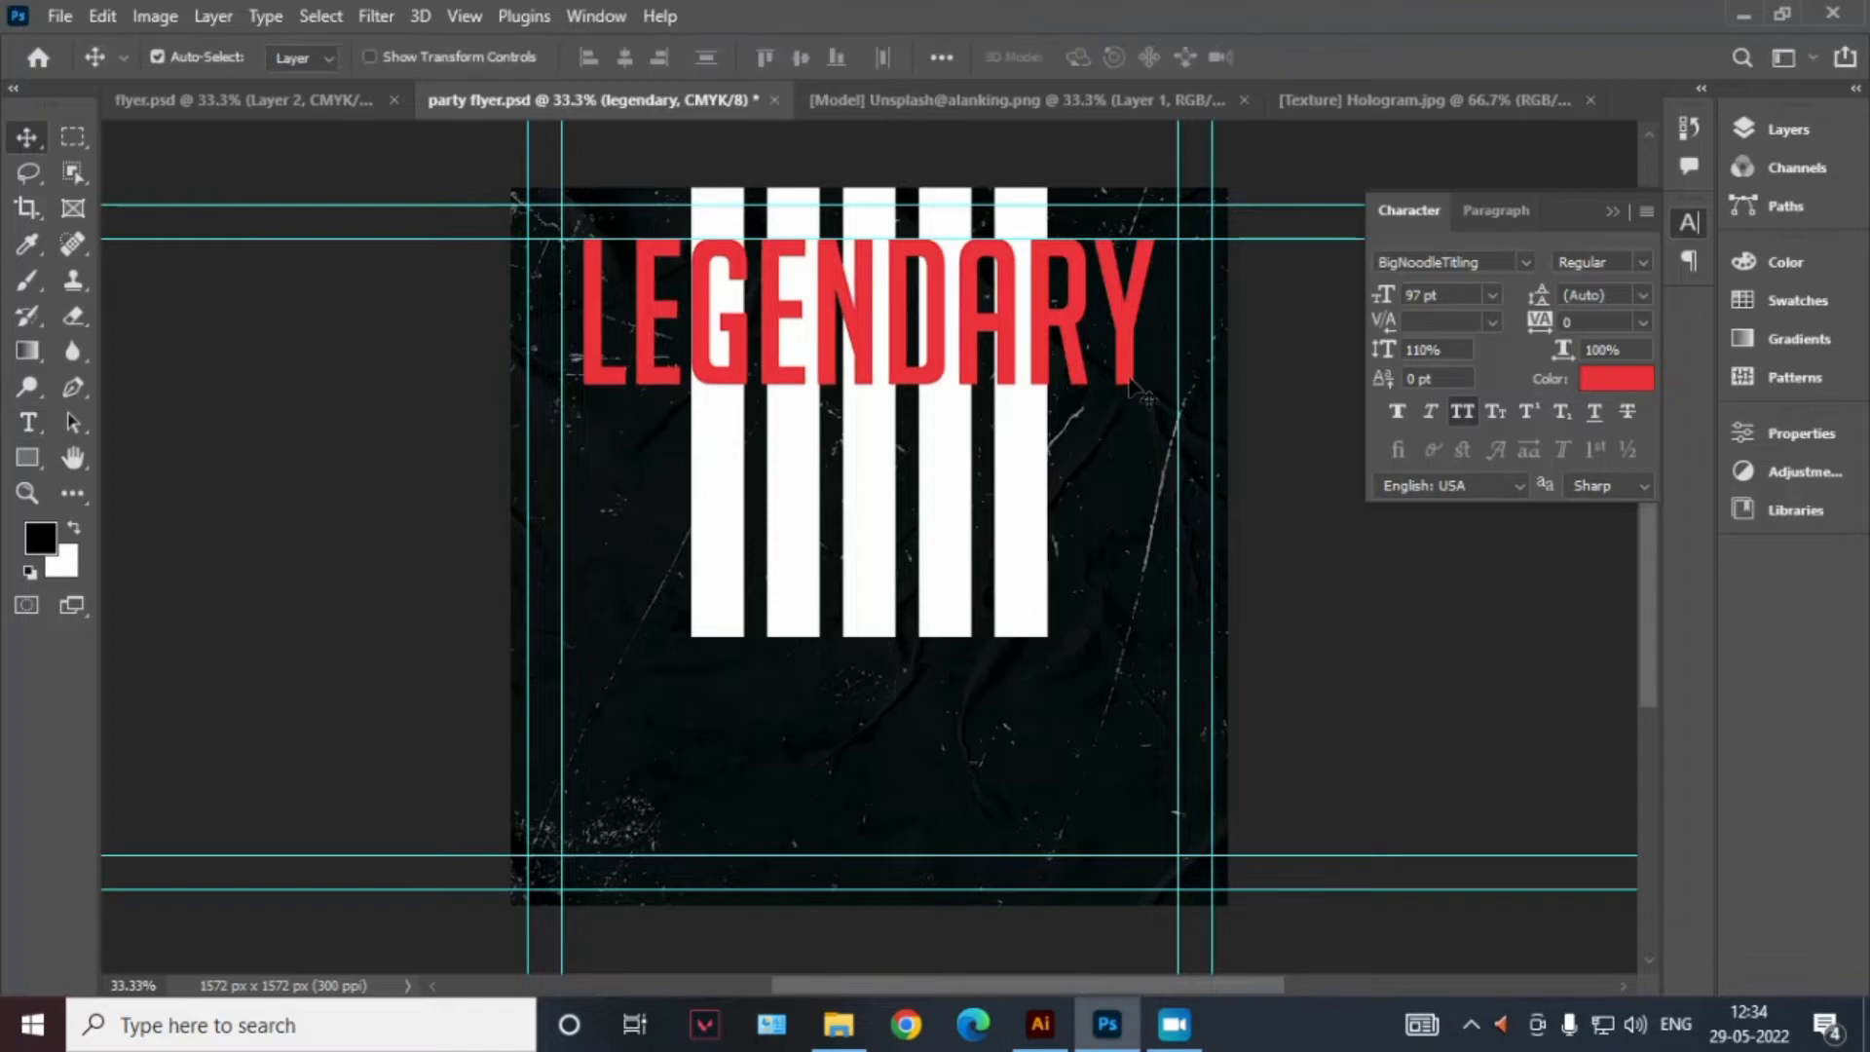
# Duplicate the LEGENDARY title and place the copy just under the original
pyautogui.moveTo(1130, 356); pyautogui.dragTo(1135, 484)
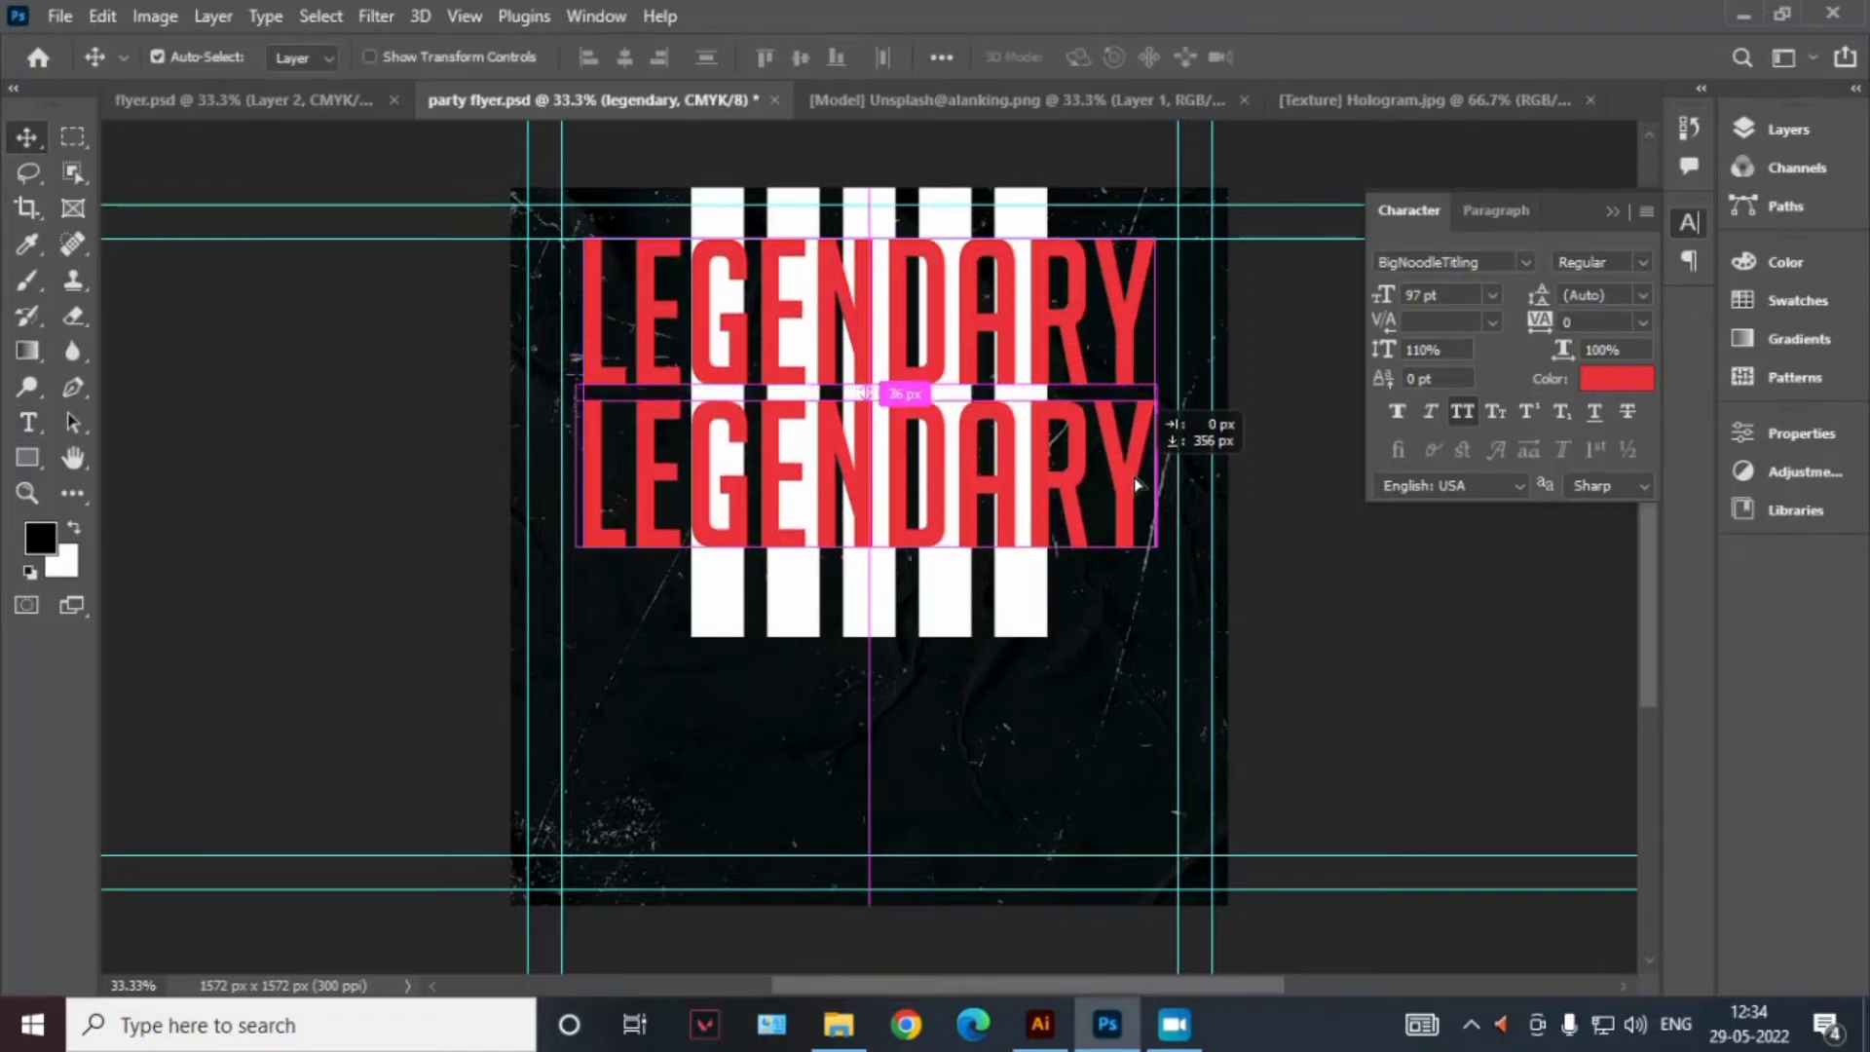
pyautogui.moveTo(1131, 481); pyautogui.dragTo(1149, 495)
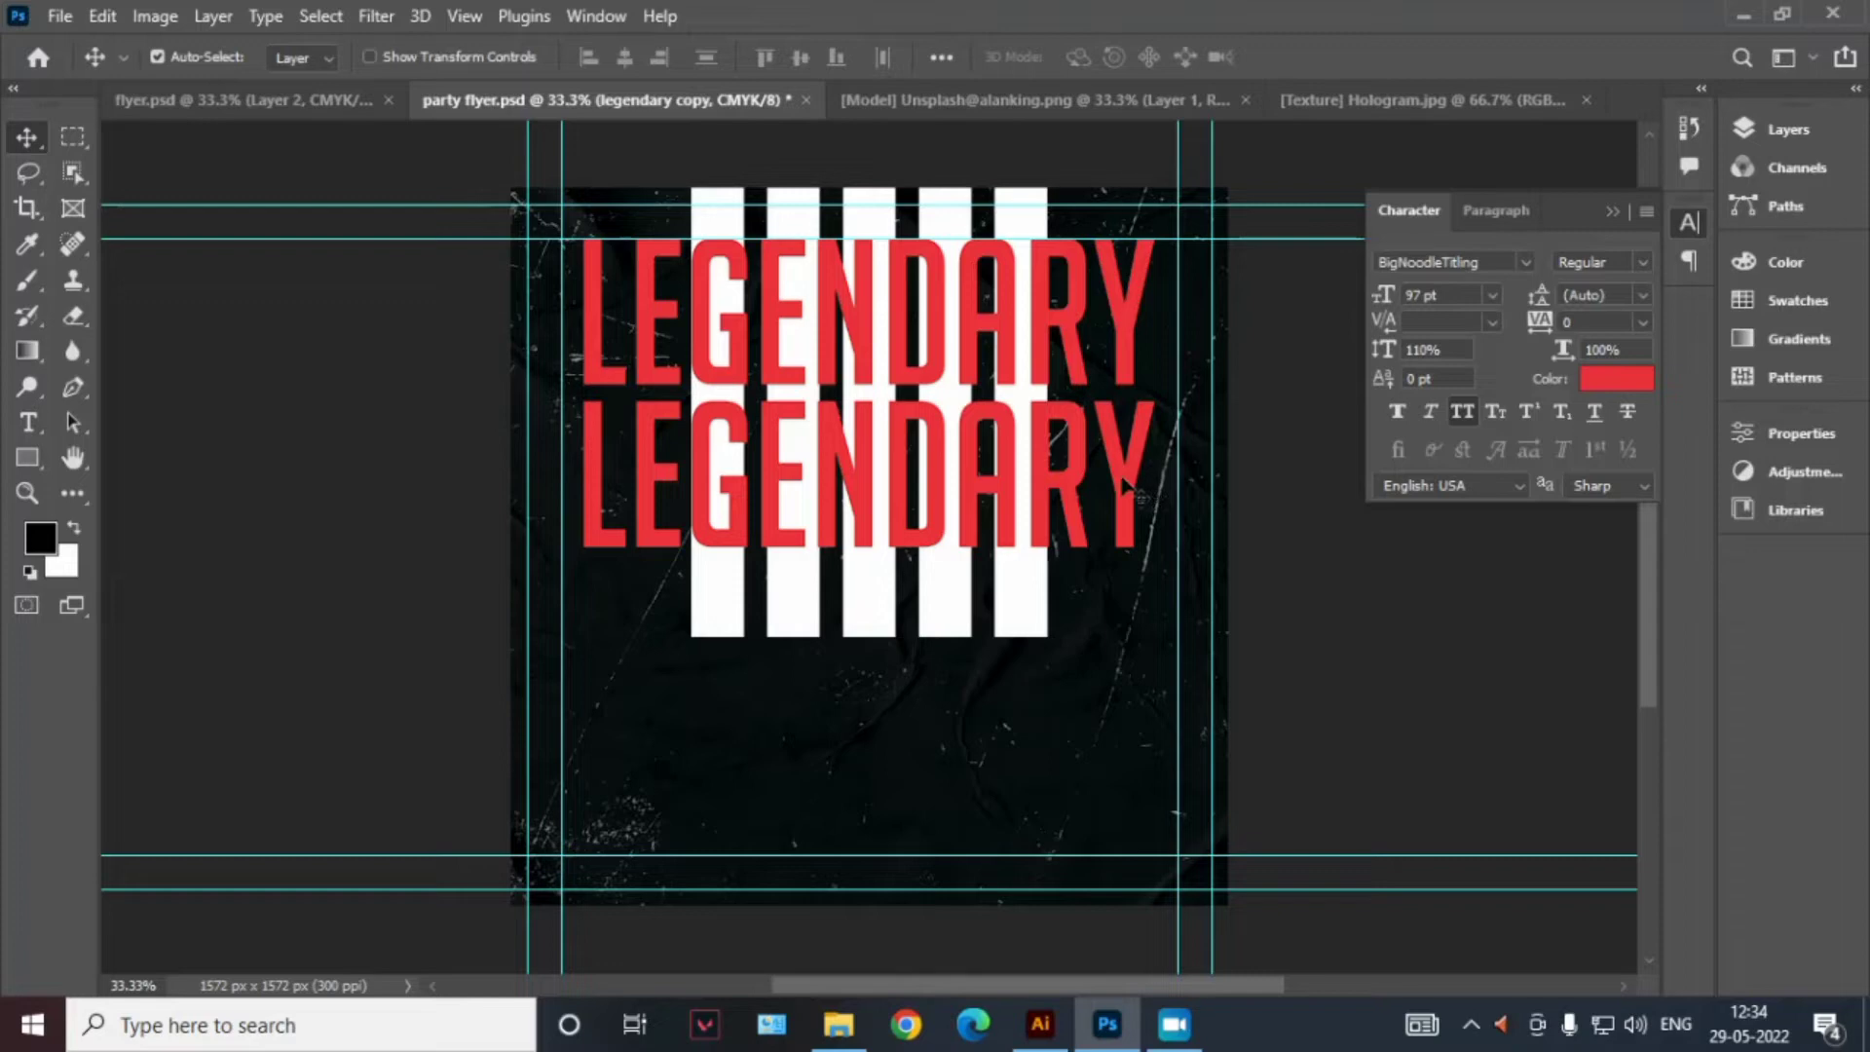
pyautogui.press('Up')
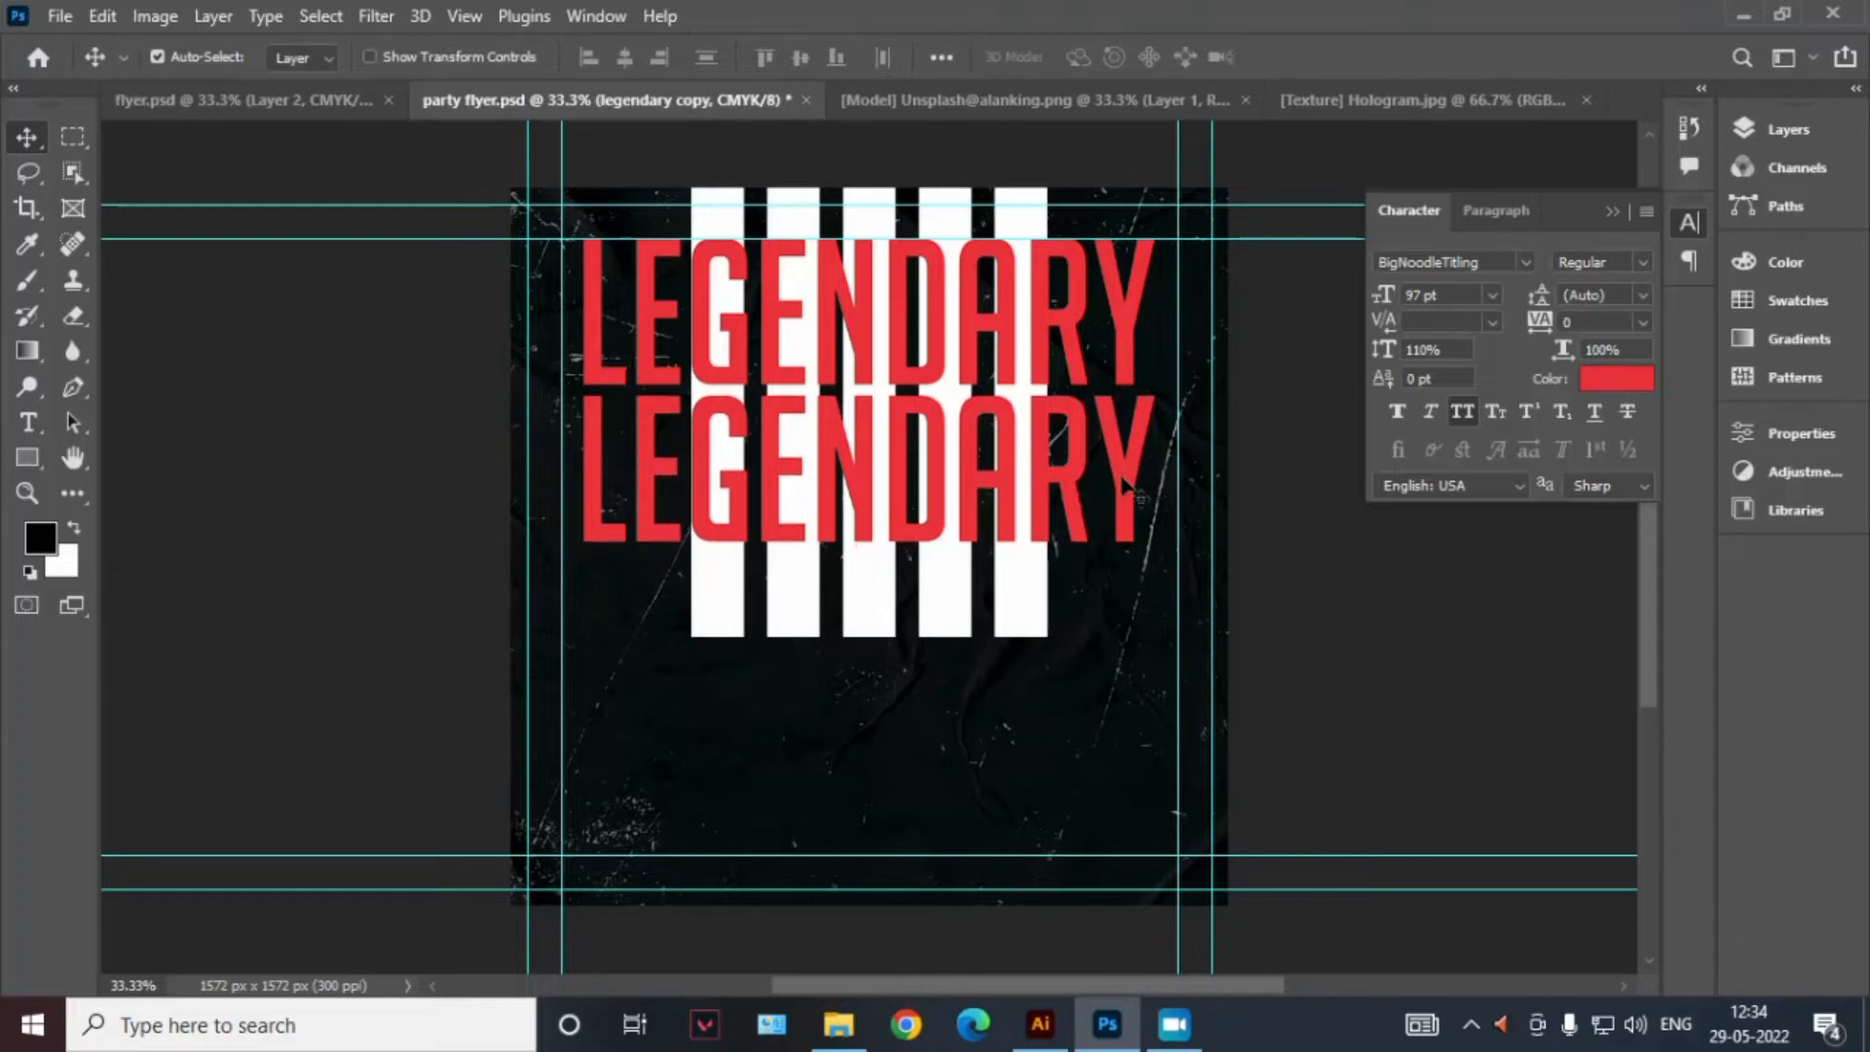
pyautogui.press('Up')
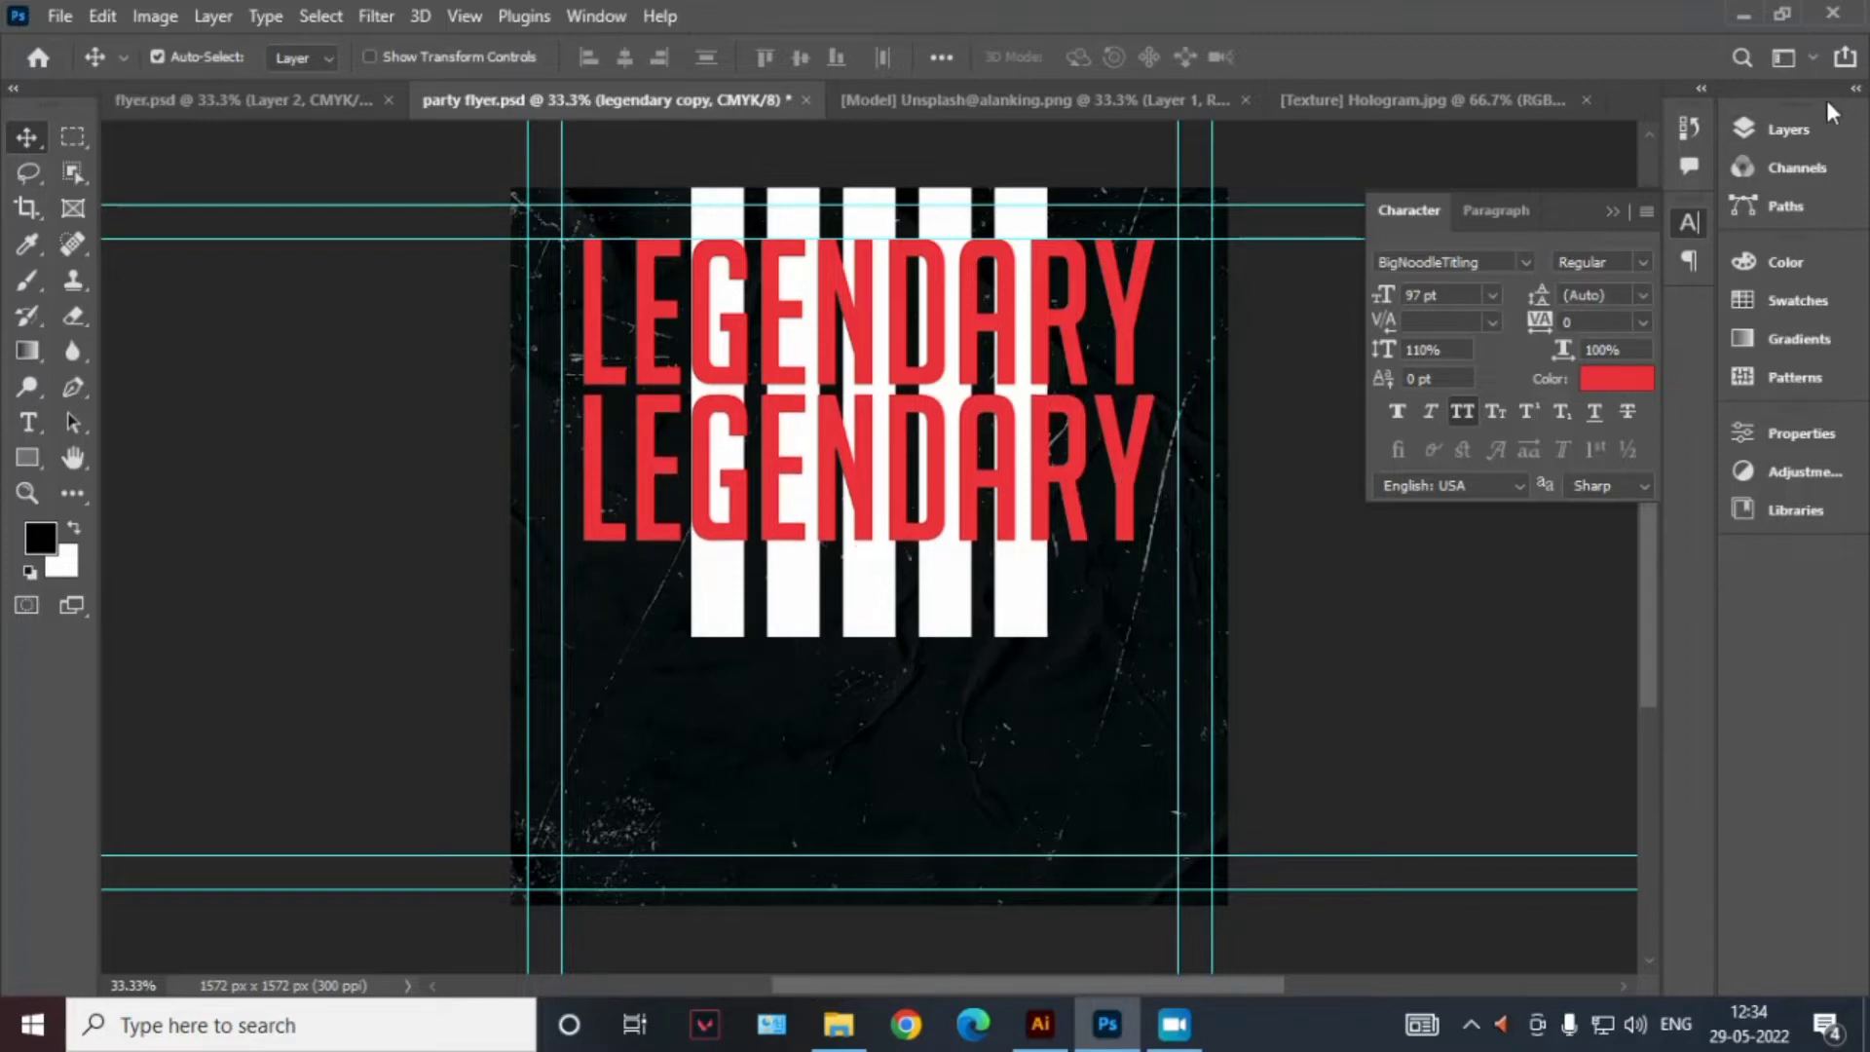
# Give the copy a 6 px outside white stroke and move its layer below the original
pyautogui.click(1744, 131)
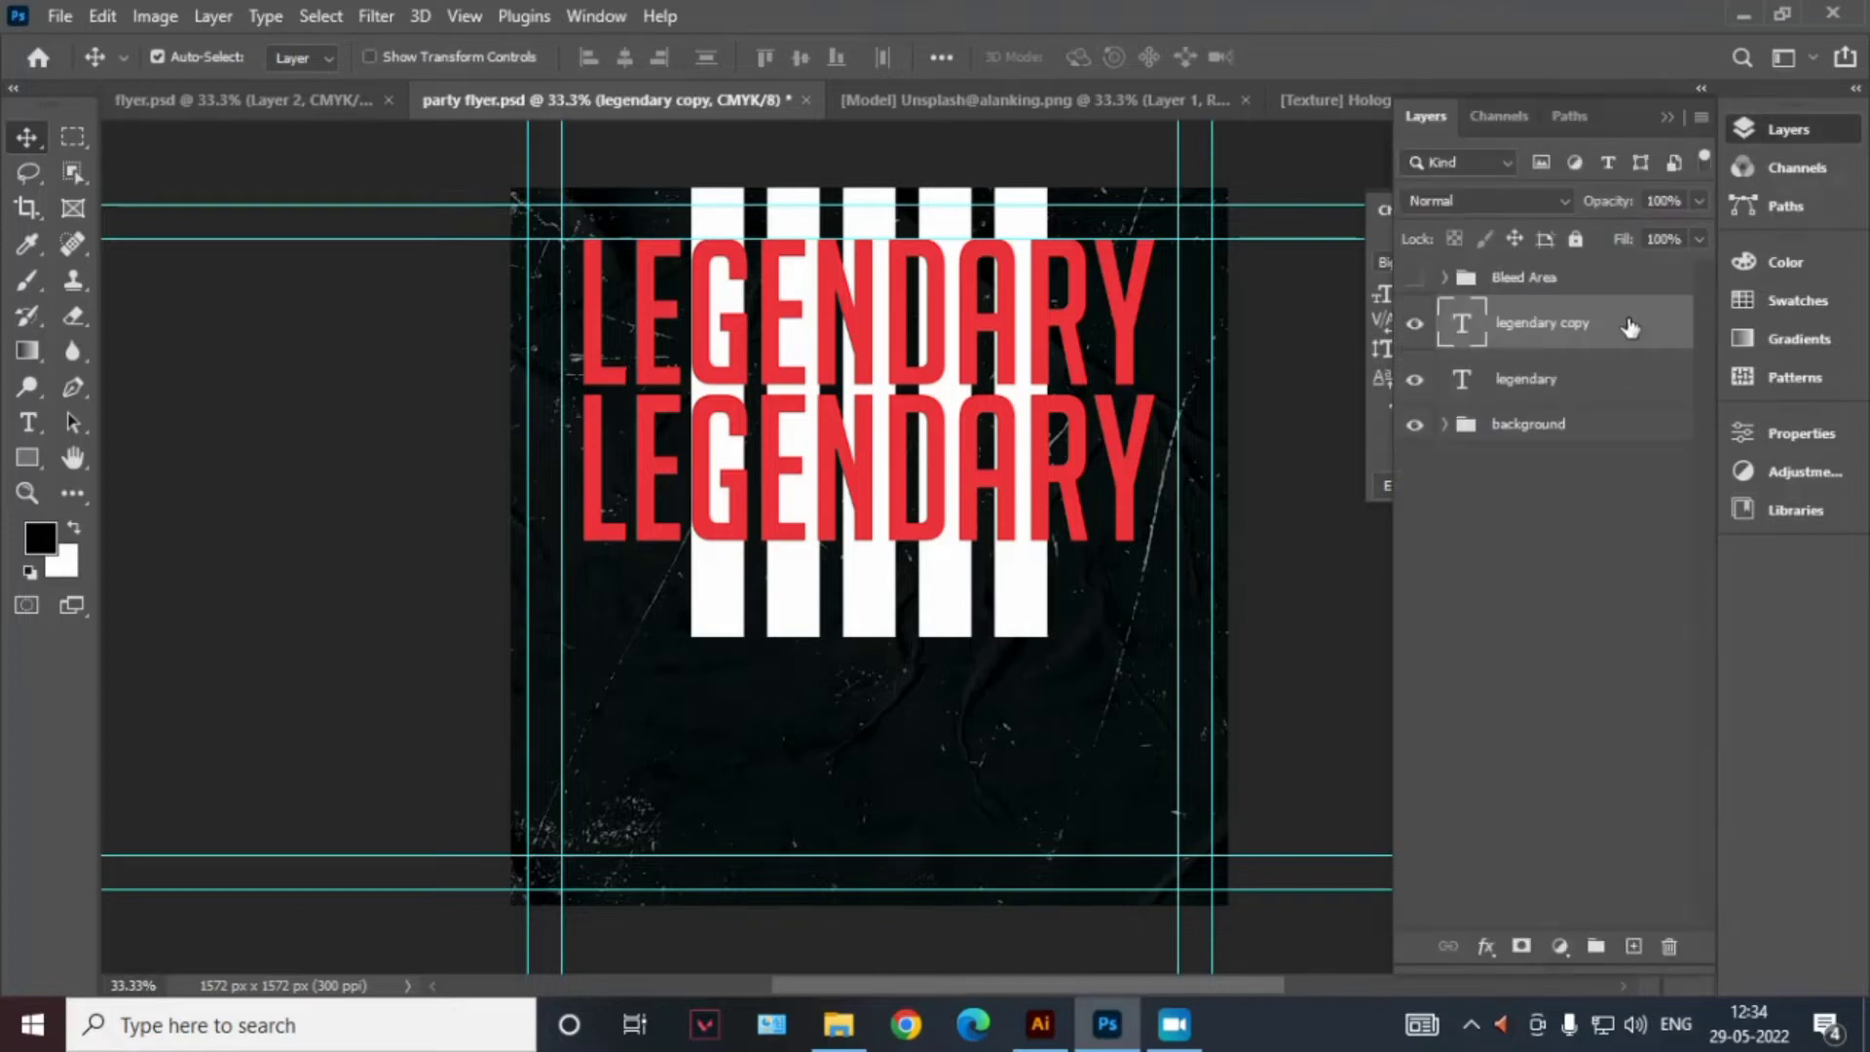
pyautogui.doubleClick(1628, 323)
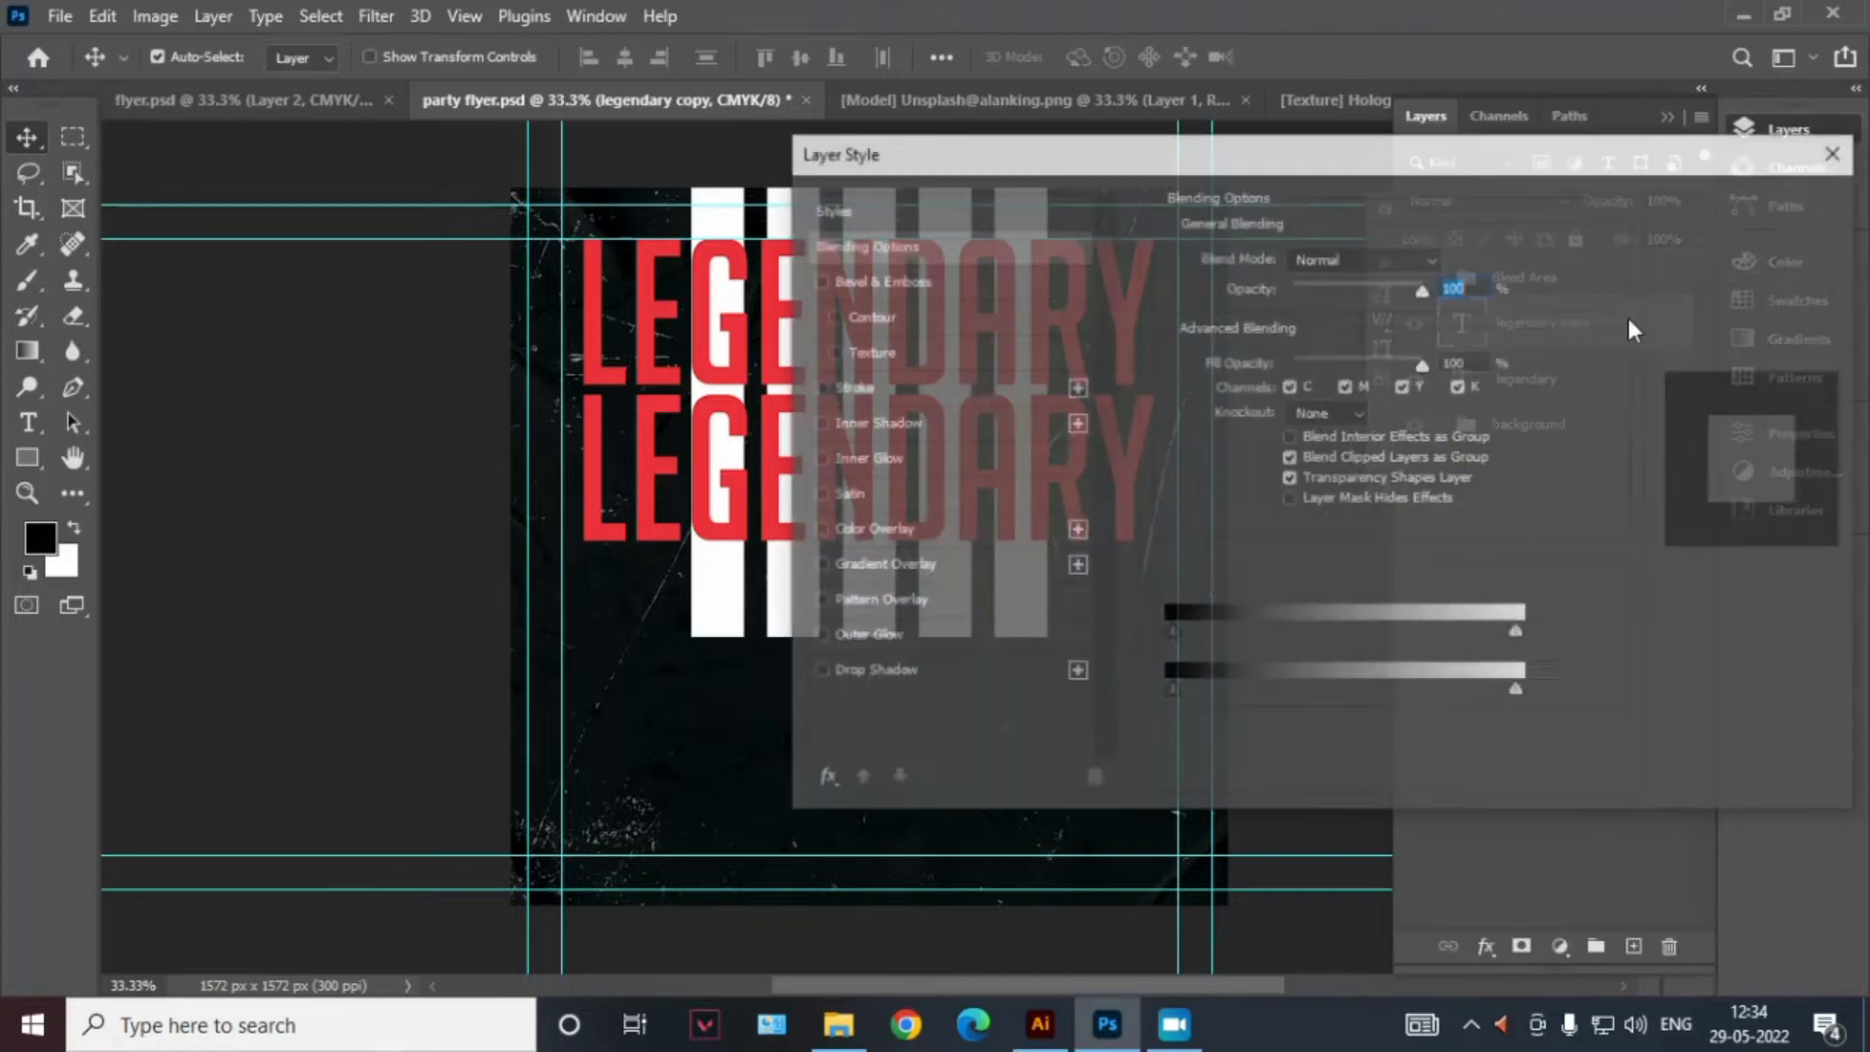
pyautogui.moveTo(934, 154); pyautogui.dragTo(1047, 151)
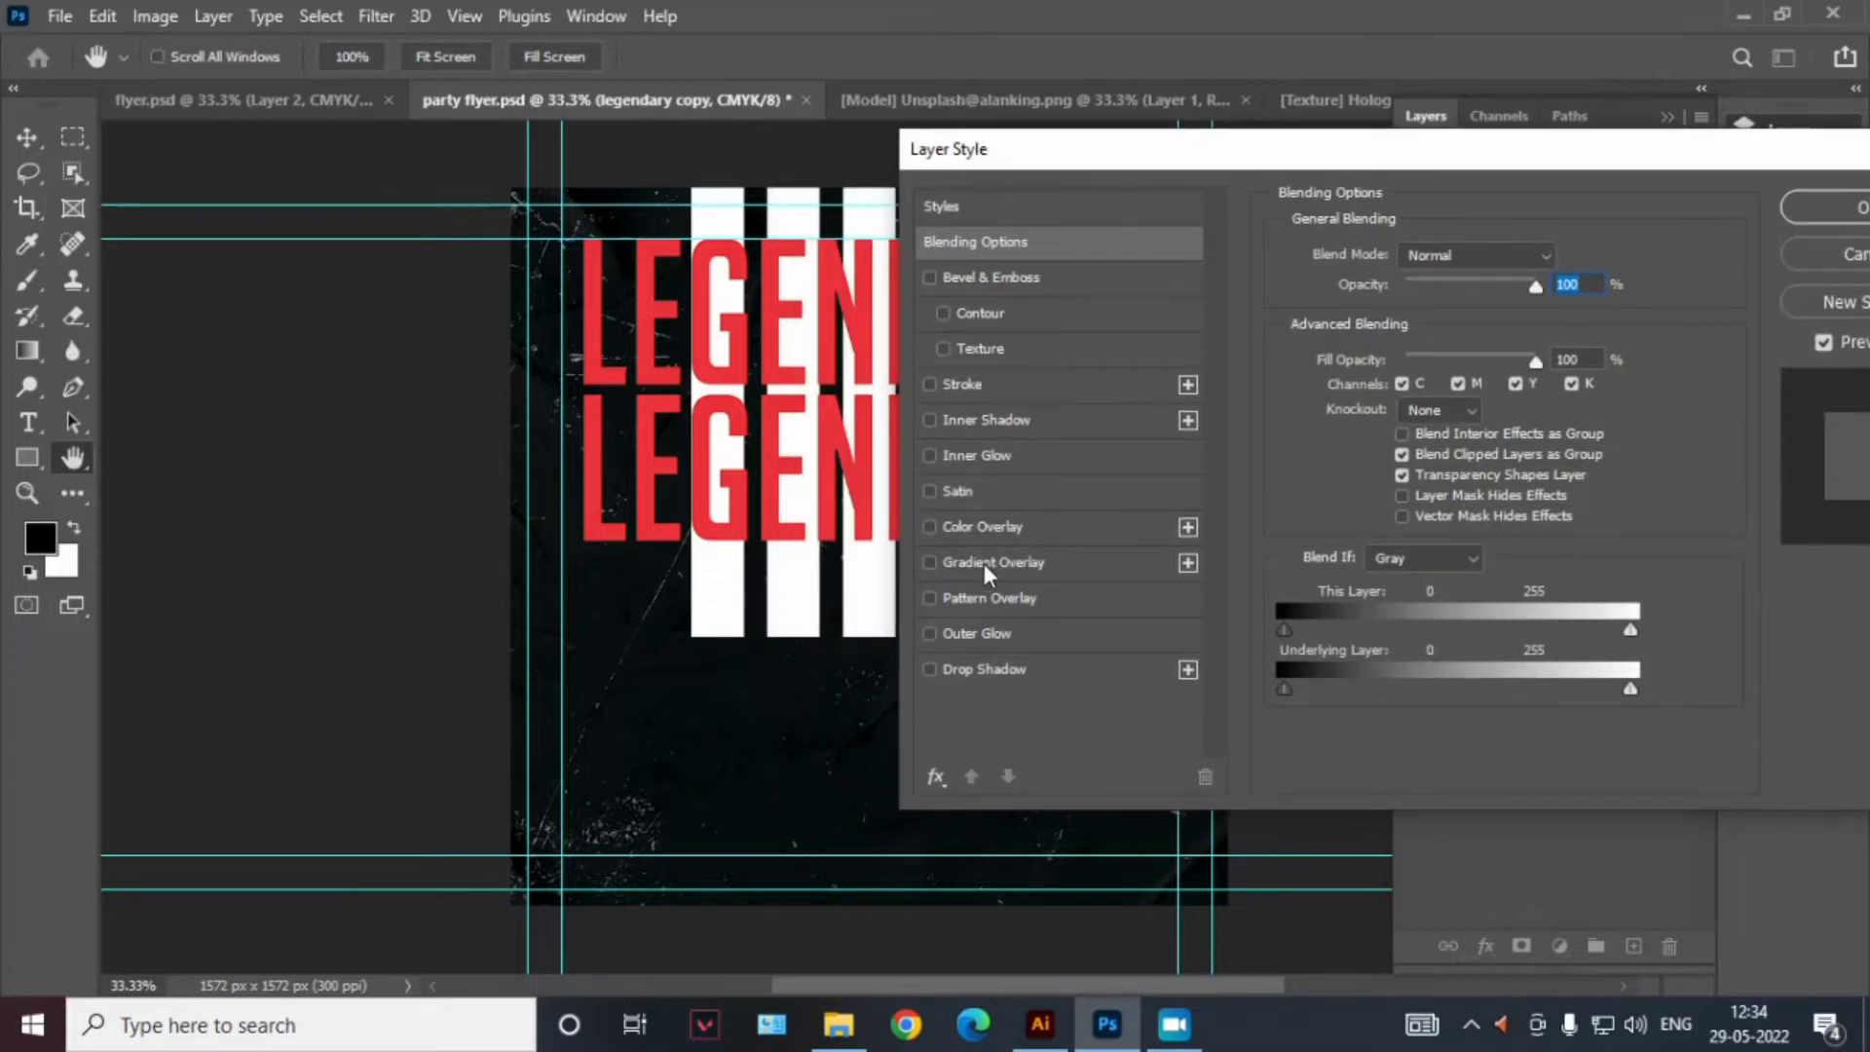
pyautogui.click(1004, 386)
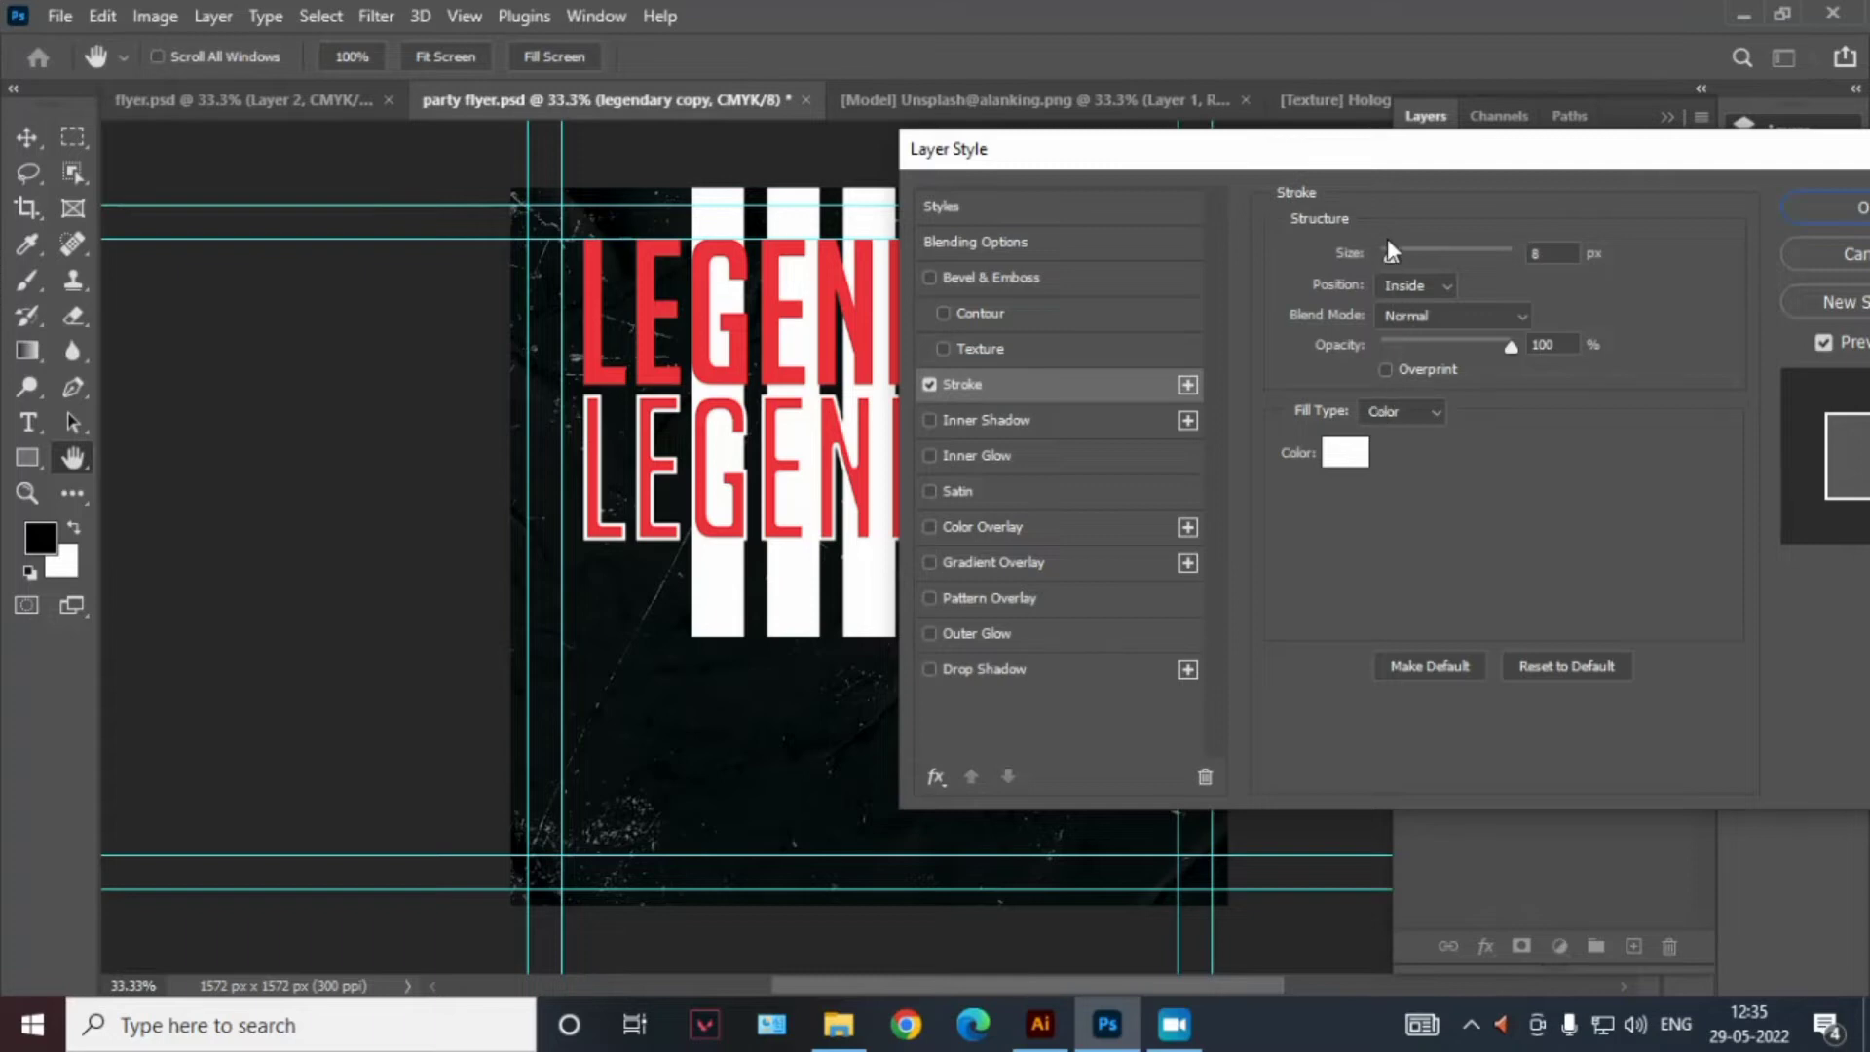
pyautogui.click(1529, 253)
pyautogui.write('6')
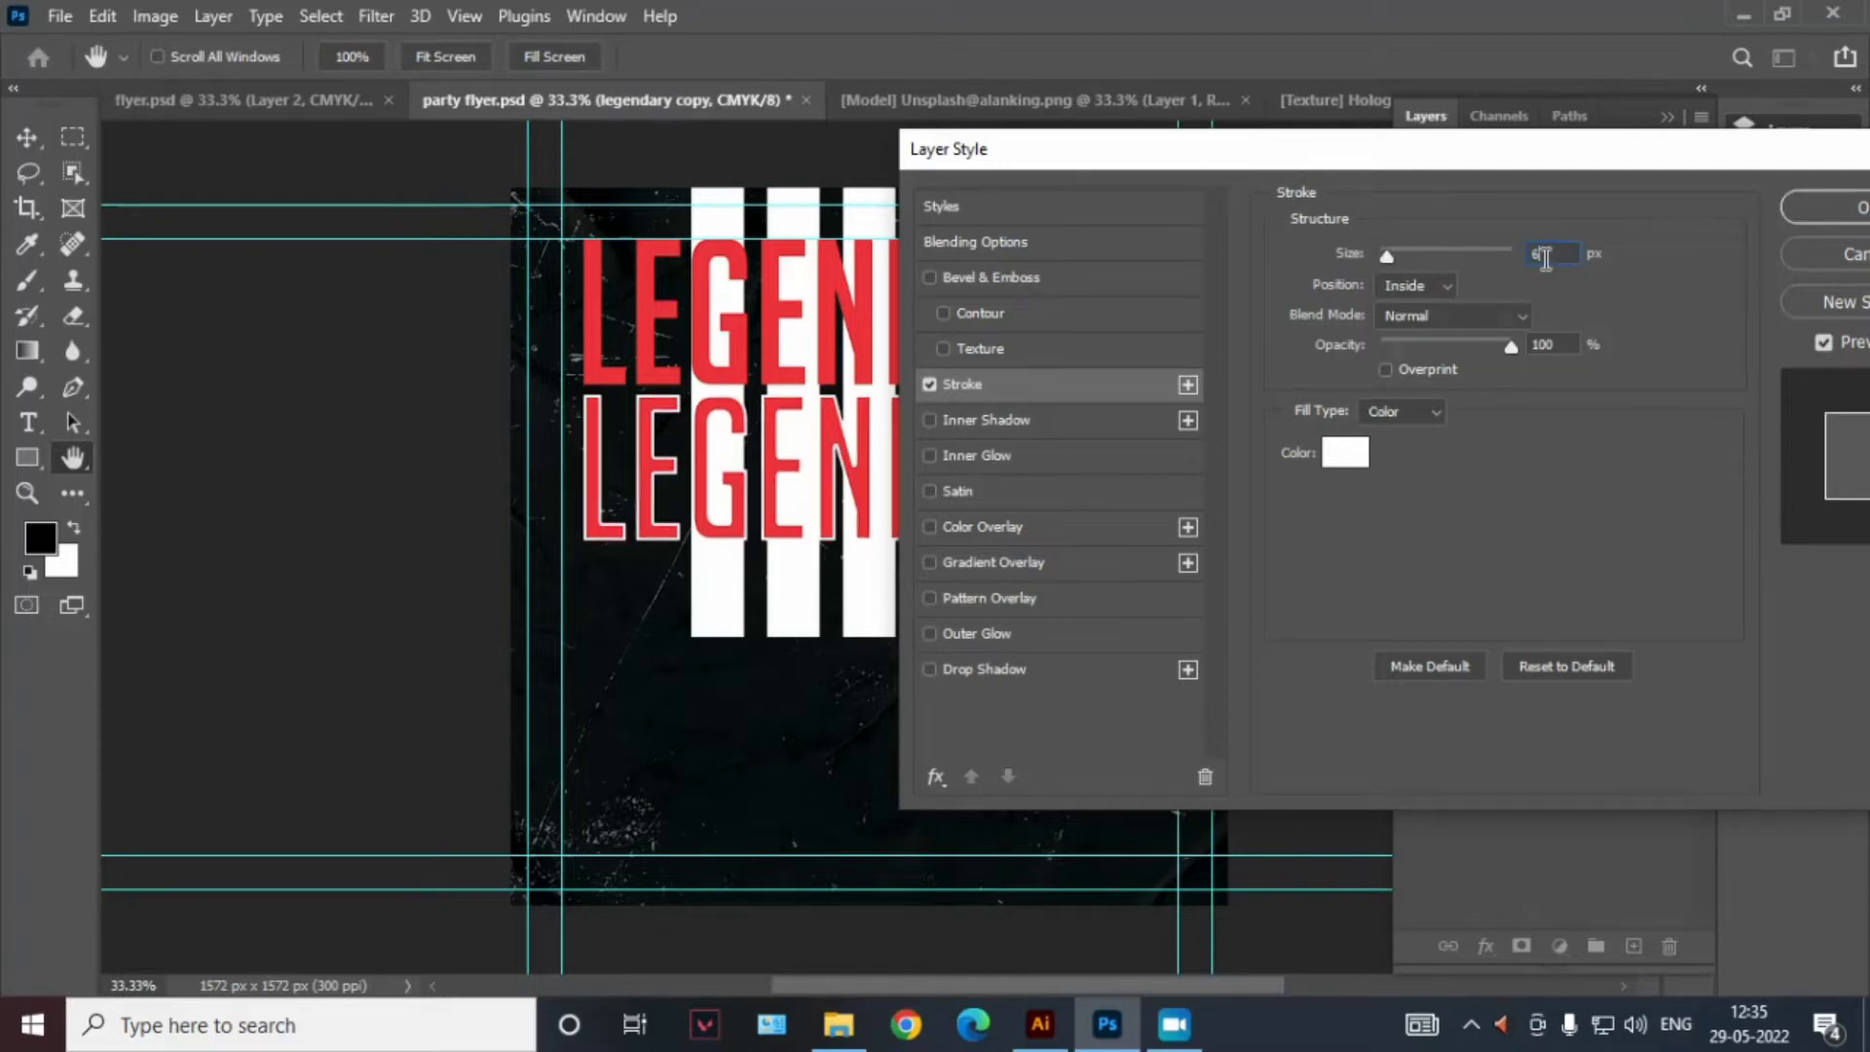
pyautogui.click(1430, 285)
pyautogui.click(1424, 310)
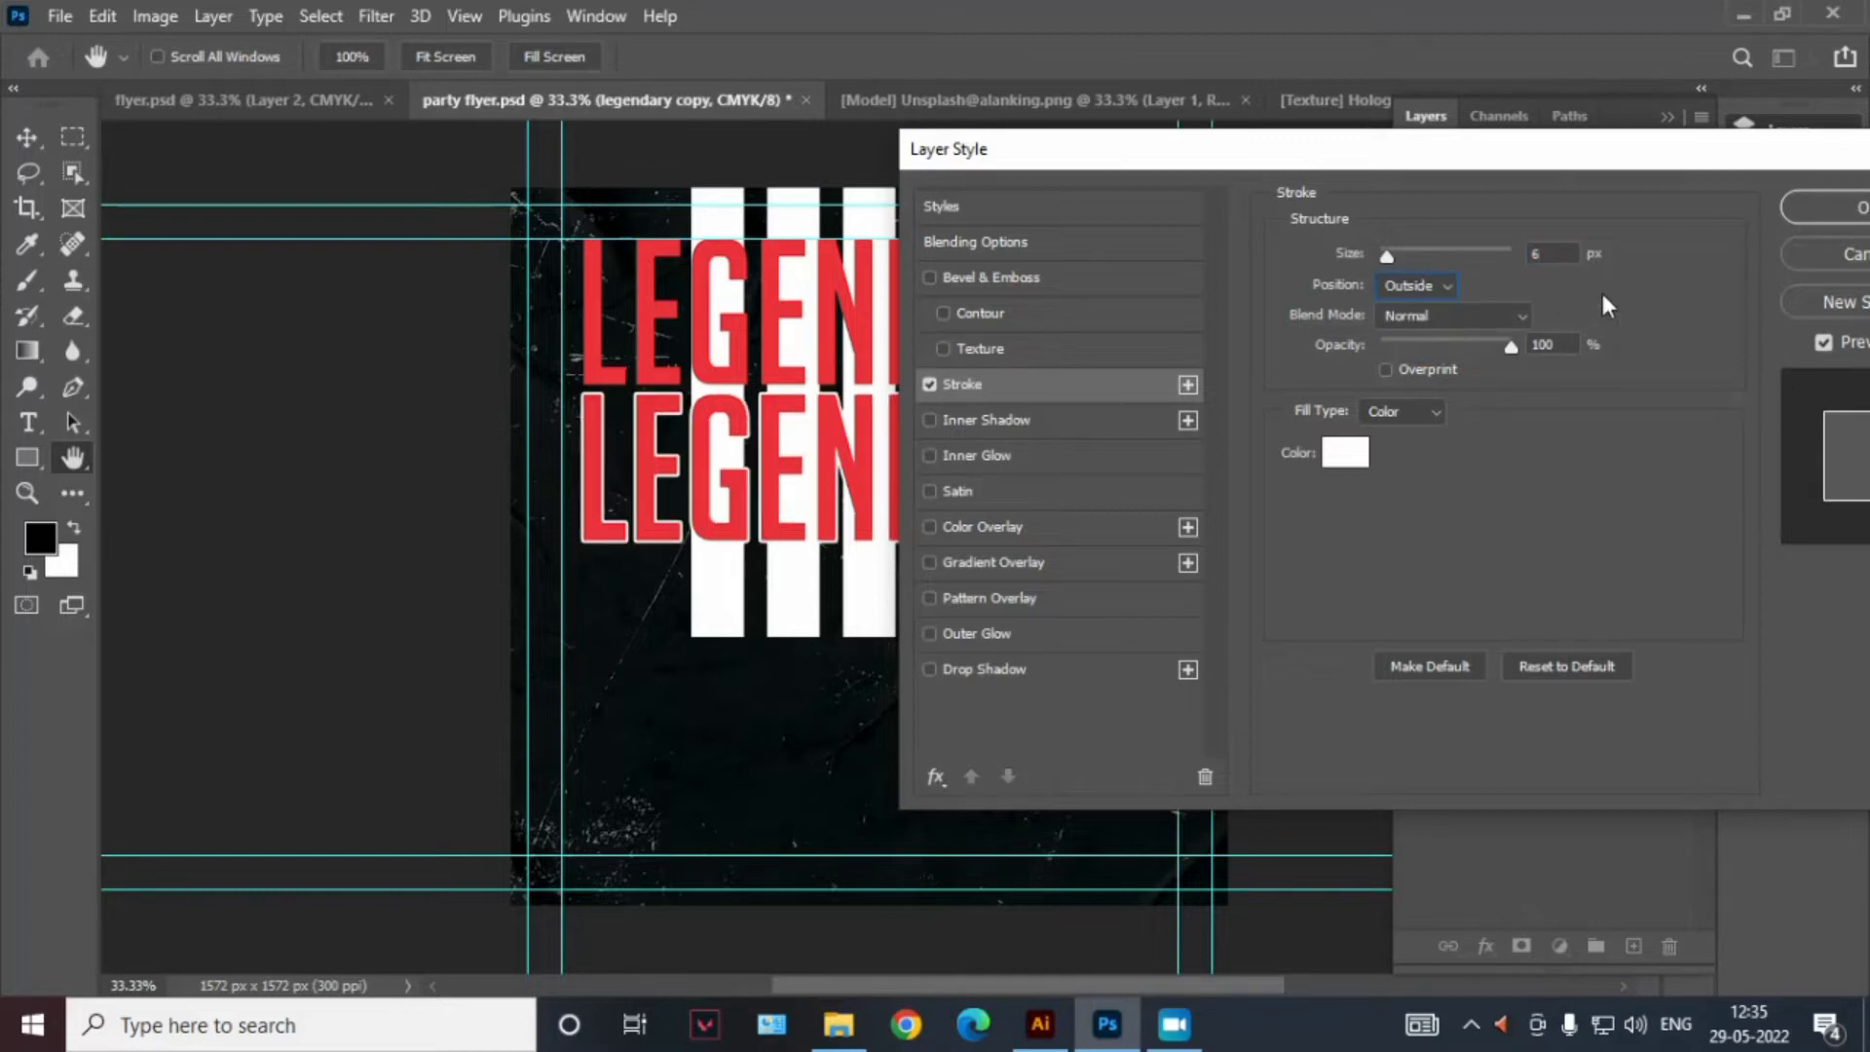
pyautogui.click(1797, 207)
pyautogui.moveTo(1625, 331); pyautogui.dragTo(1626, 458)
pyautogui.click(1687, 379)
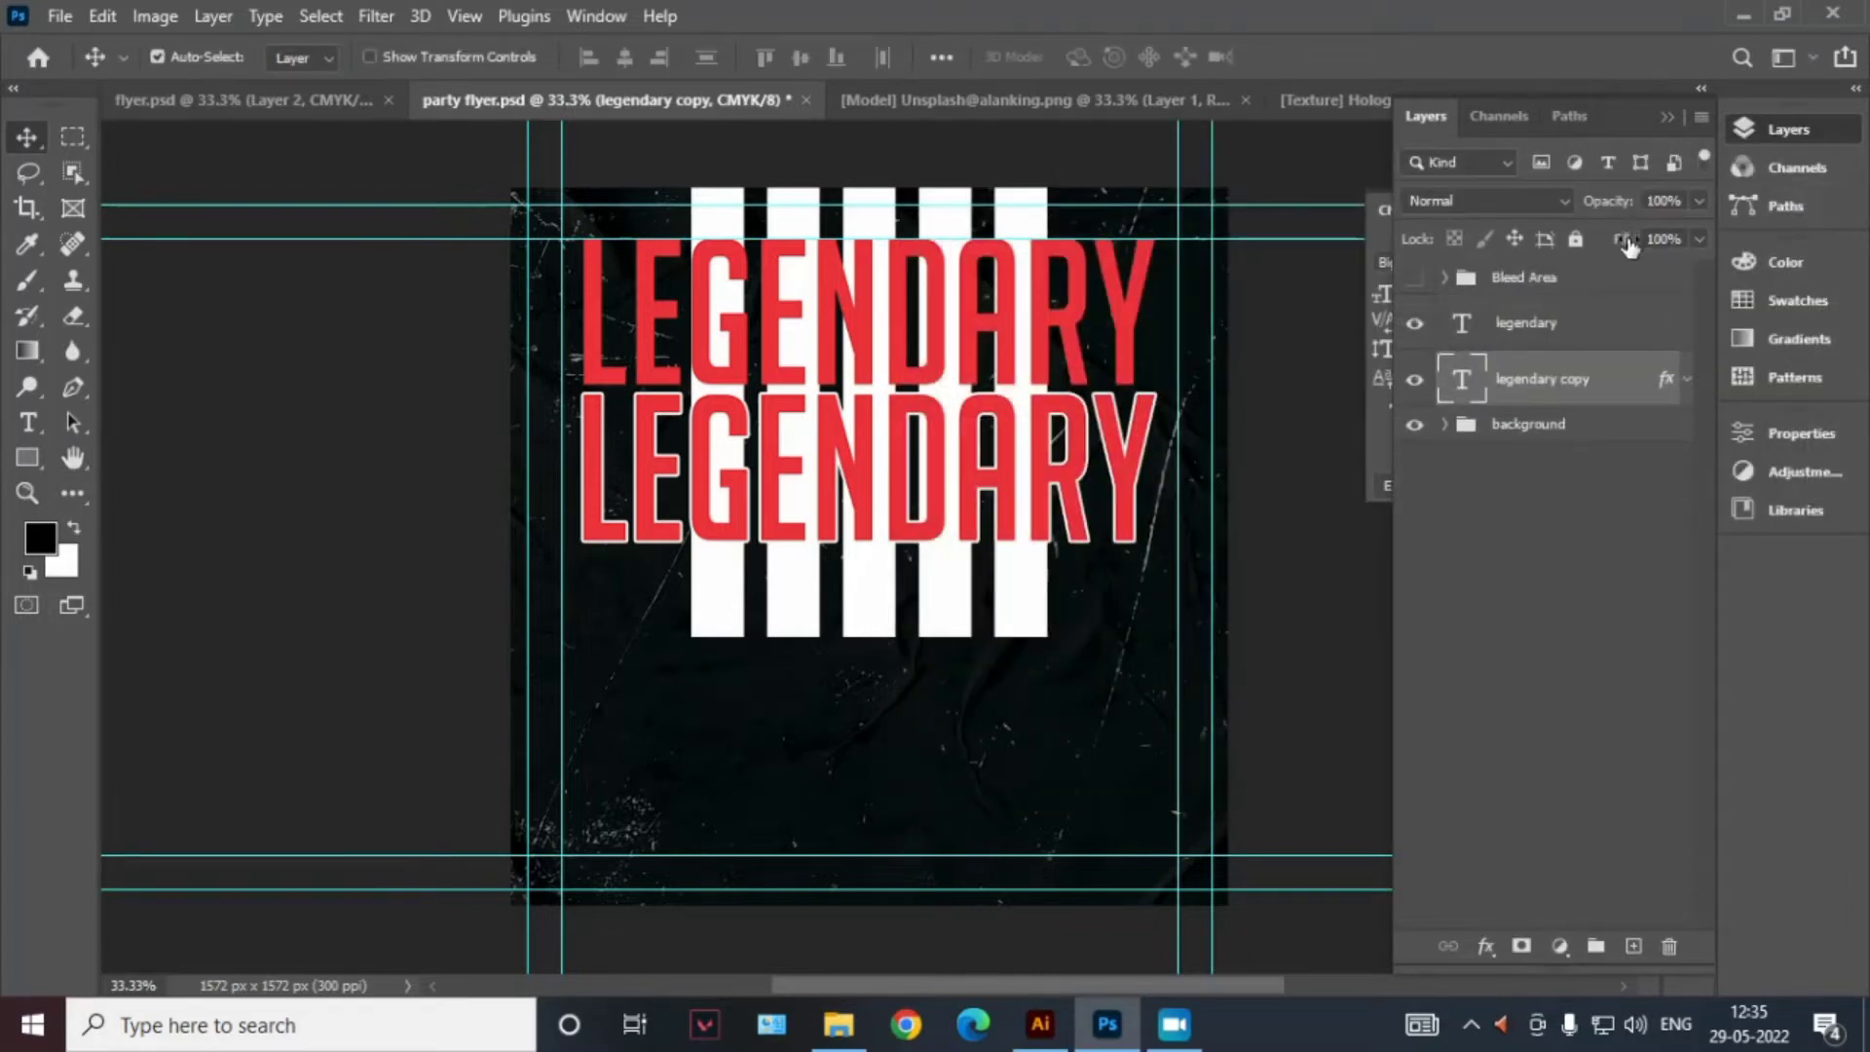
# Set the copy's Fill to 0% and group both title layers as 'legendary text'
pyautogui.moveTo(1629, 247); pyautogui.dragTo(1468, 253)
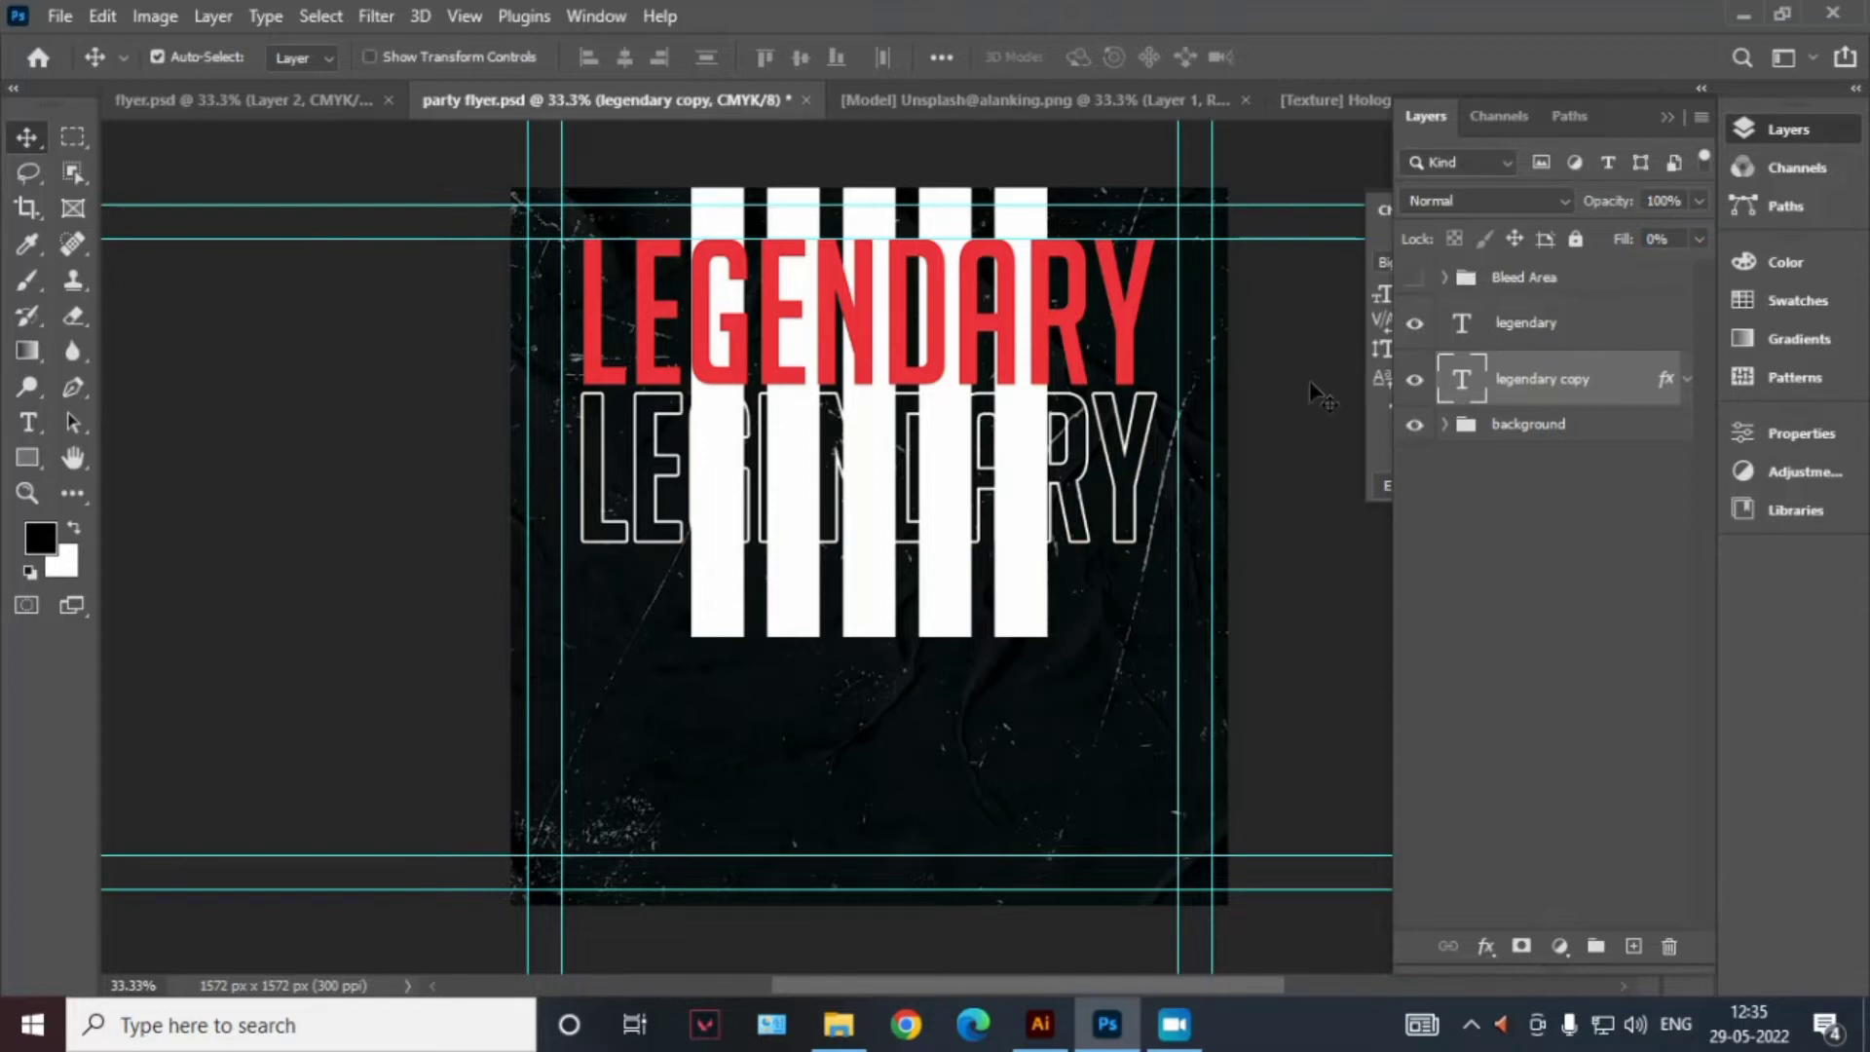
pyautogui.press('ctrl')
pyautogui.click(1563, 336)
pyautogui.hotkey('ctrl', 'g')
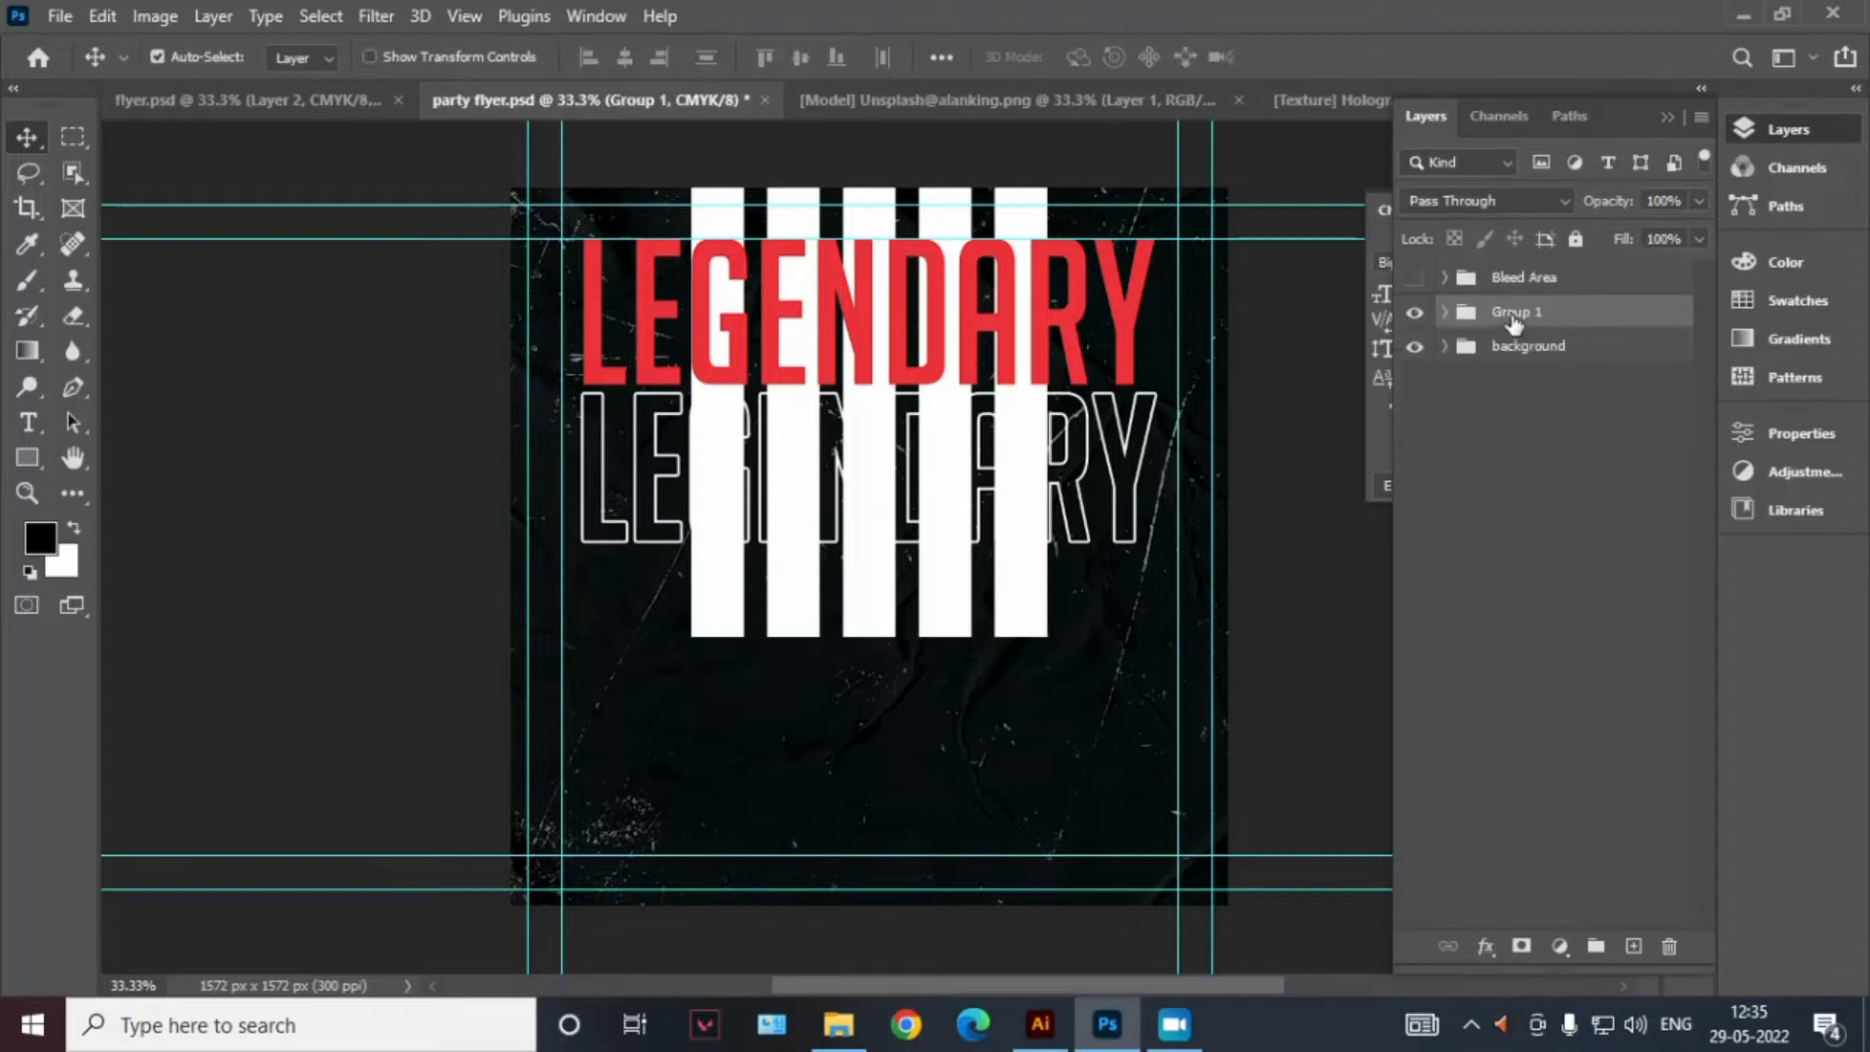
pyautogui.doubleClick(1512, 312)
pyautogui.write('le')
pyautogui.write('ry')
pyautogui.write('xt')
pyautogui.press('Return')
# Drag the model portrait into the flyer, scale it to 94.40% and centre it below the LEGENDARY titles
pyautogui.click(973, 98)
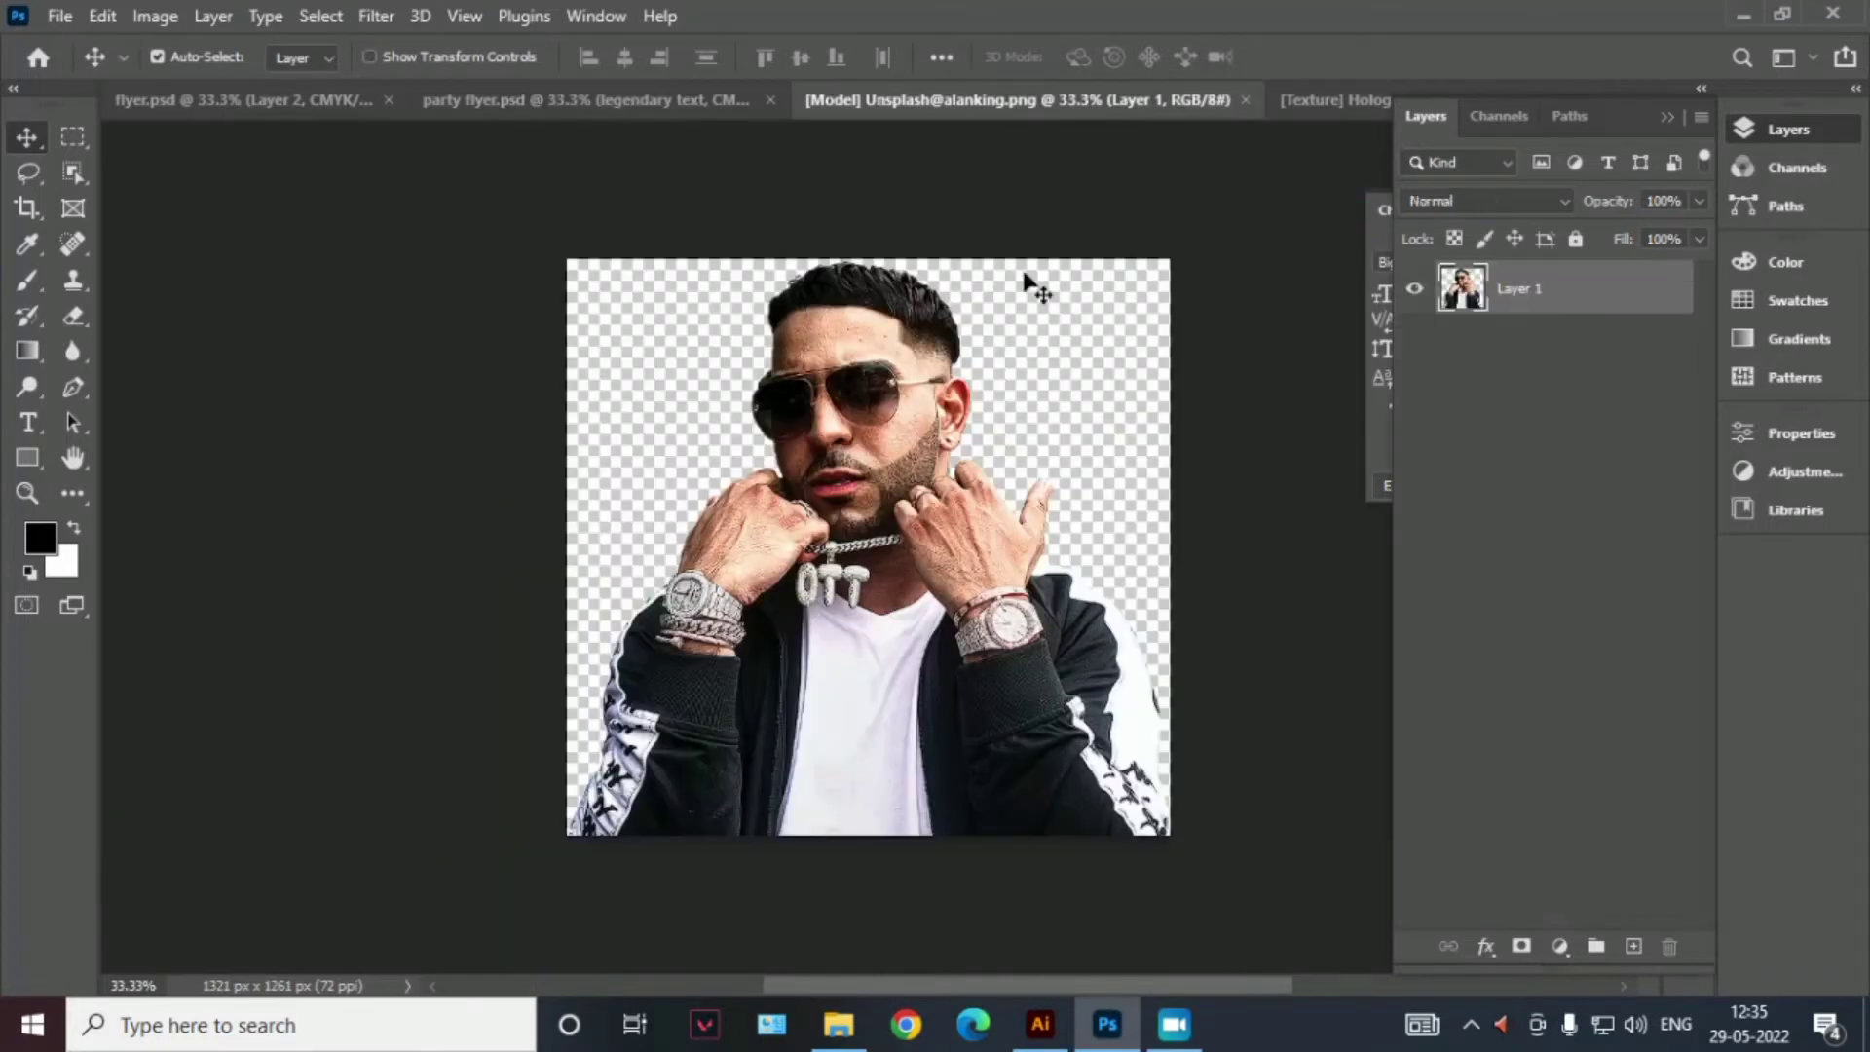
pyautogui.moveTo(879, 357)
pyautogui.mouseDown()
pyautogui.moveTo(703, 113)
pyautogui.moveTo(901, 609)
pyautogui.moveTo(897, 579)
pyautogui.mouseUp()
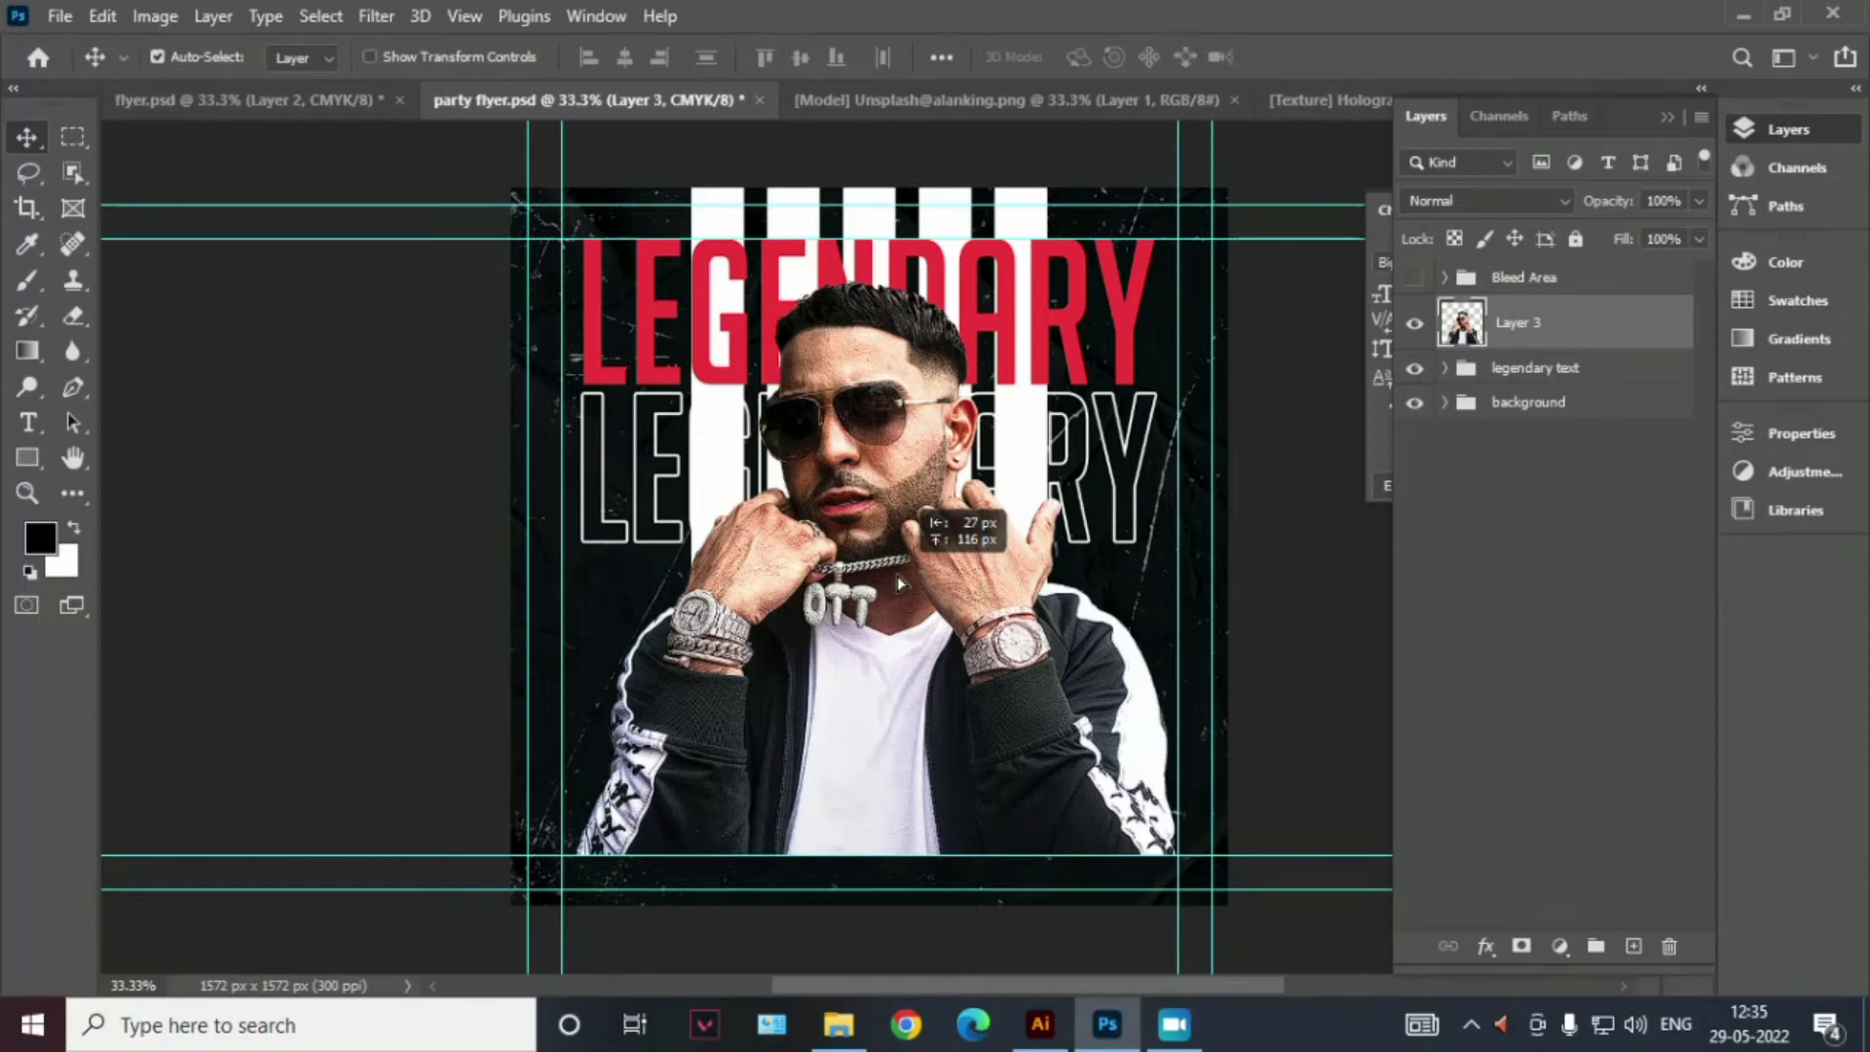
pyautogui.hotkey('ctrl', 't')
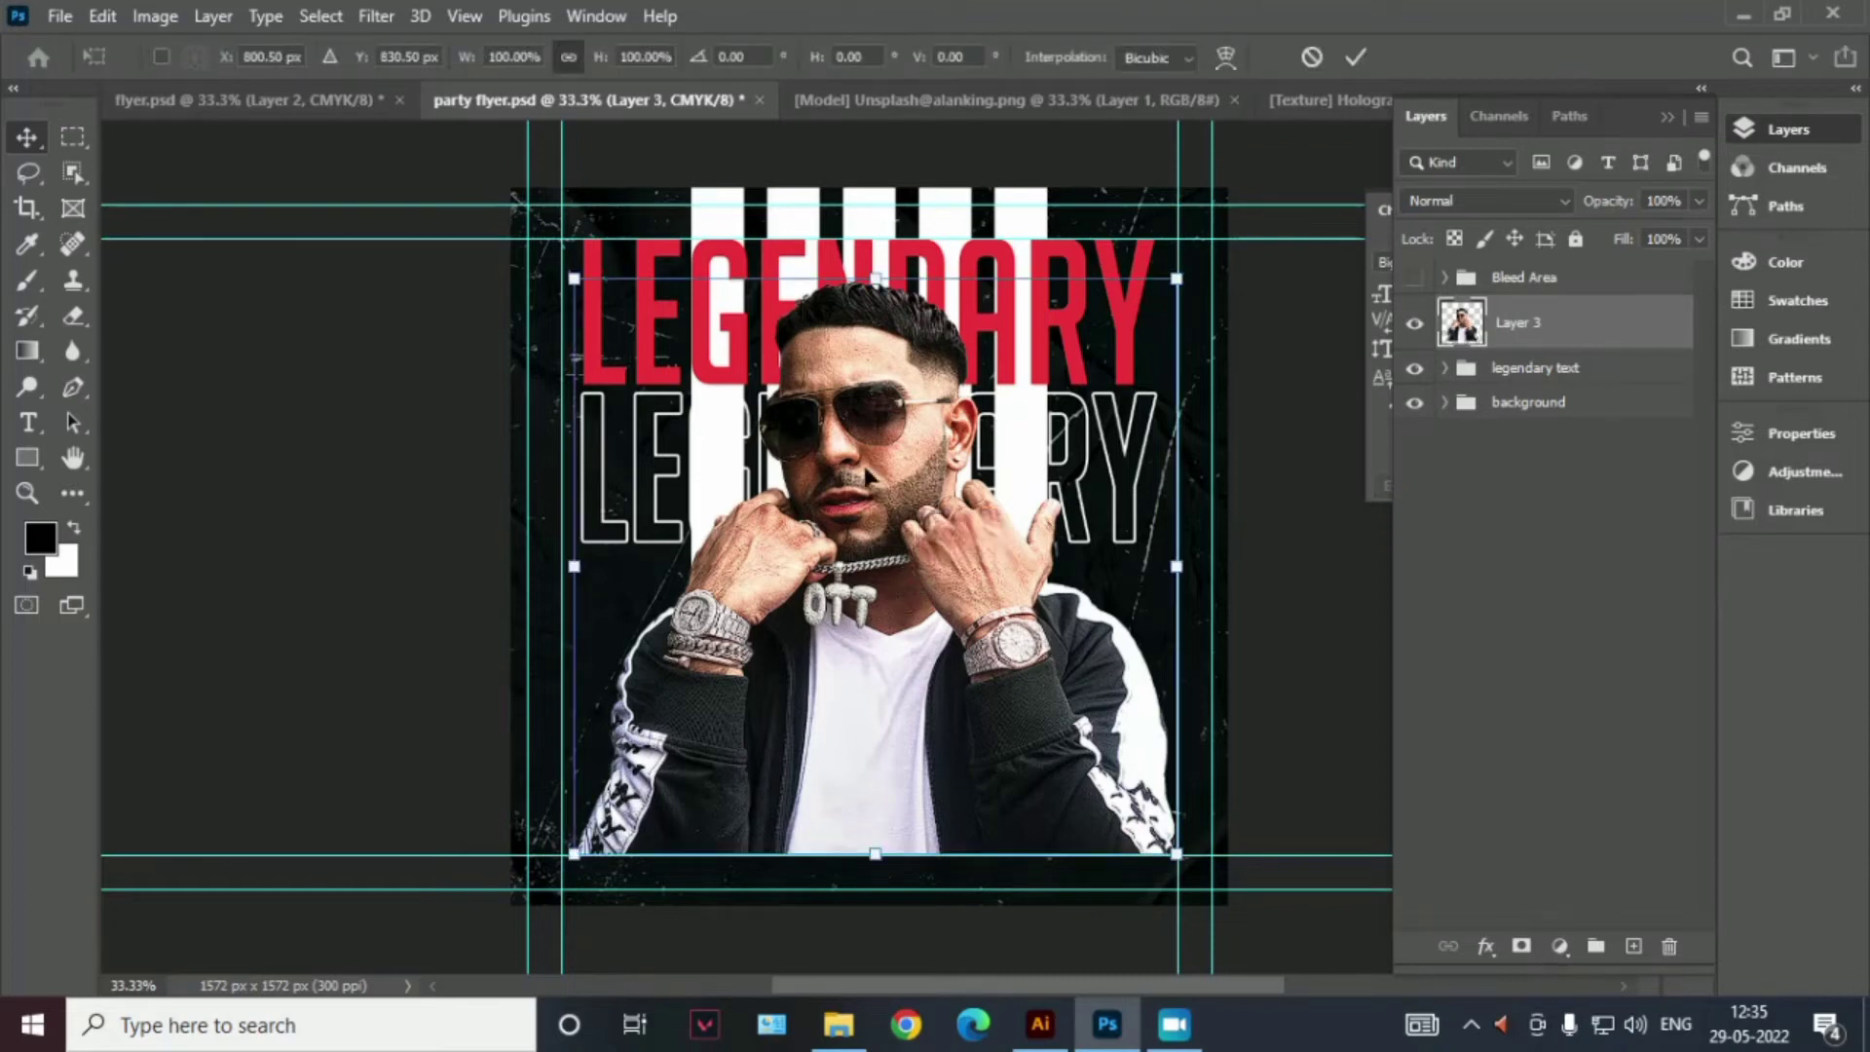
pyautogui.moveTo(875, 279); pyautogui.dragTo(875, 311)
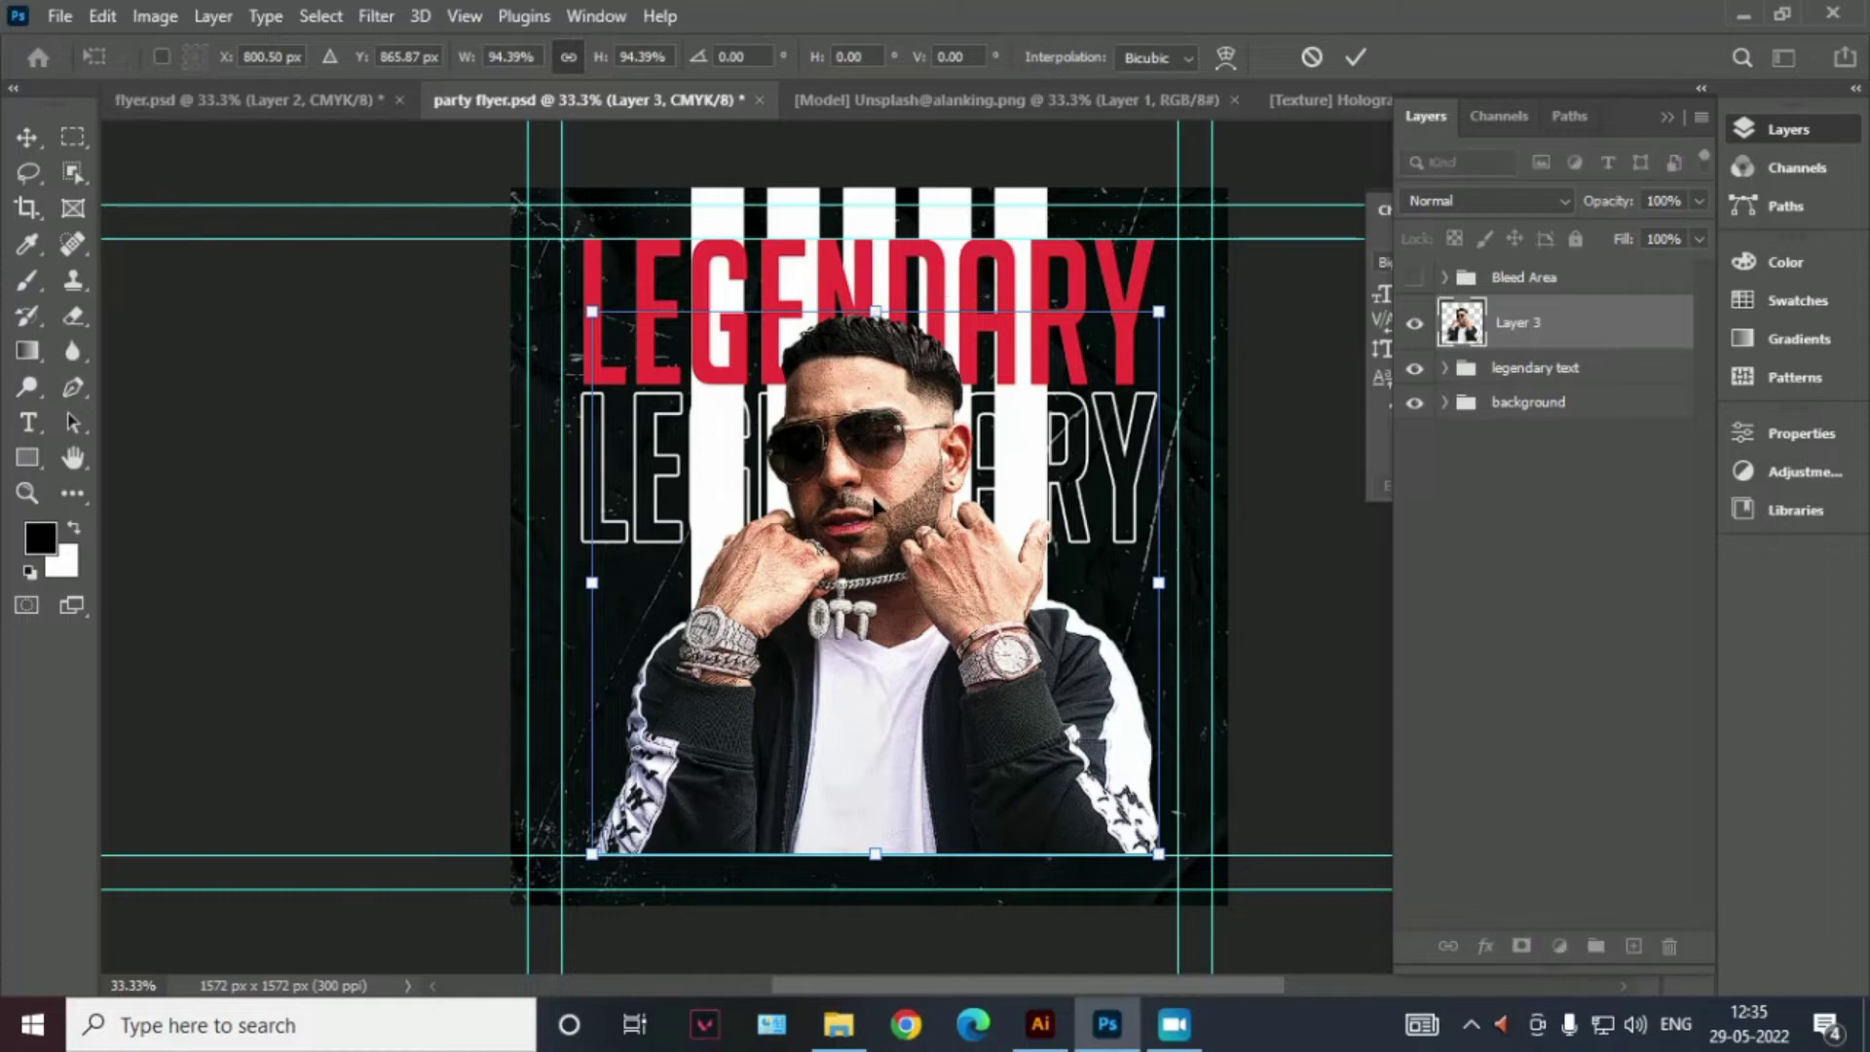
pyautogui.moveTo(878, 508); pyautogui.dragTo(876, 455)
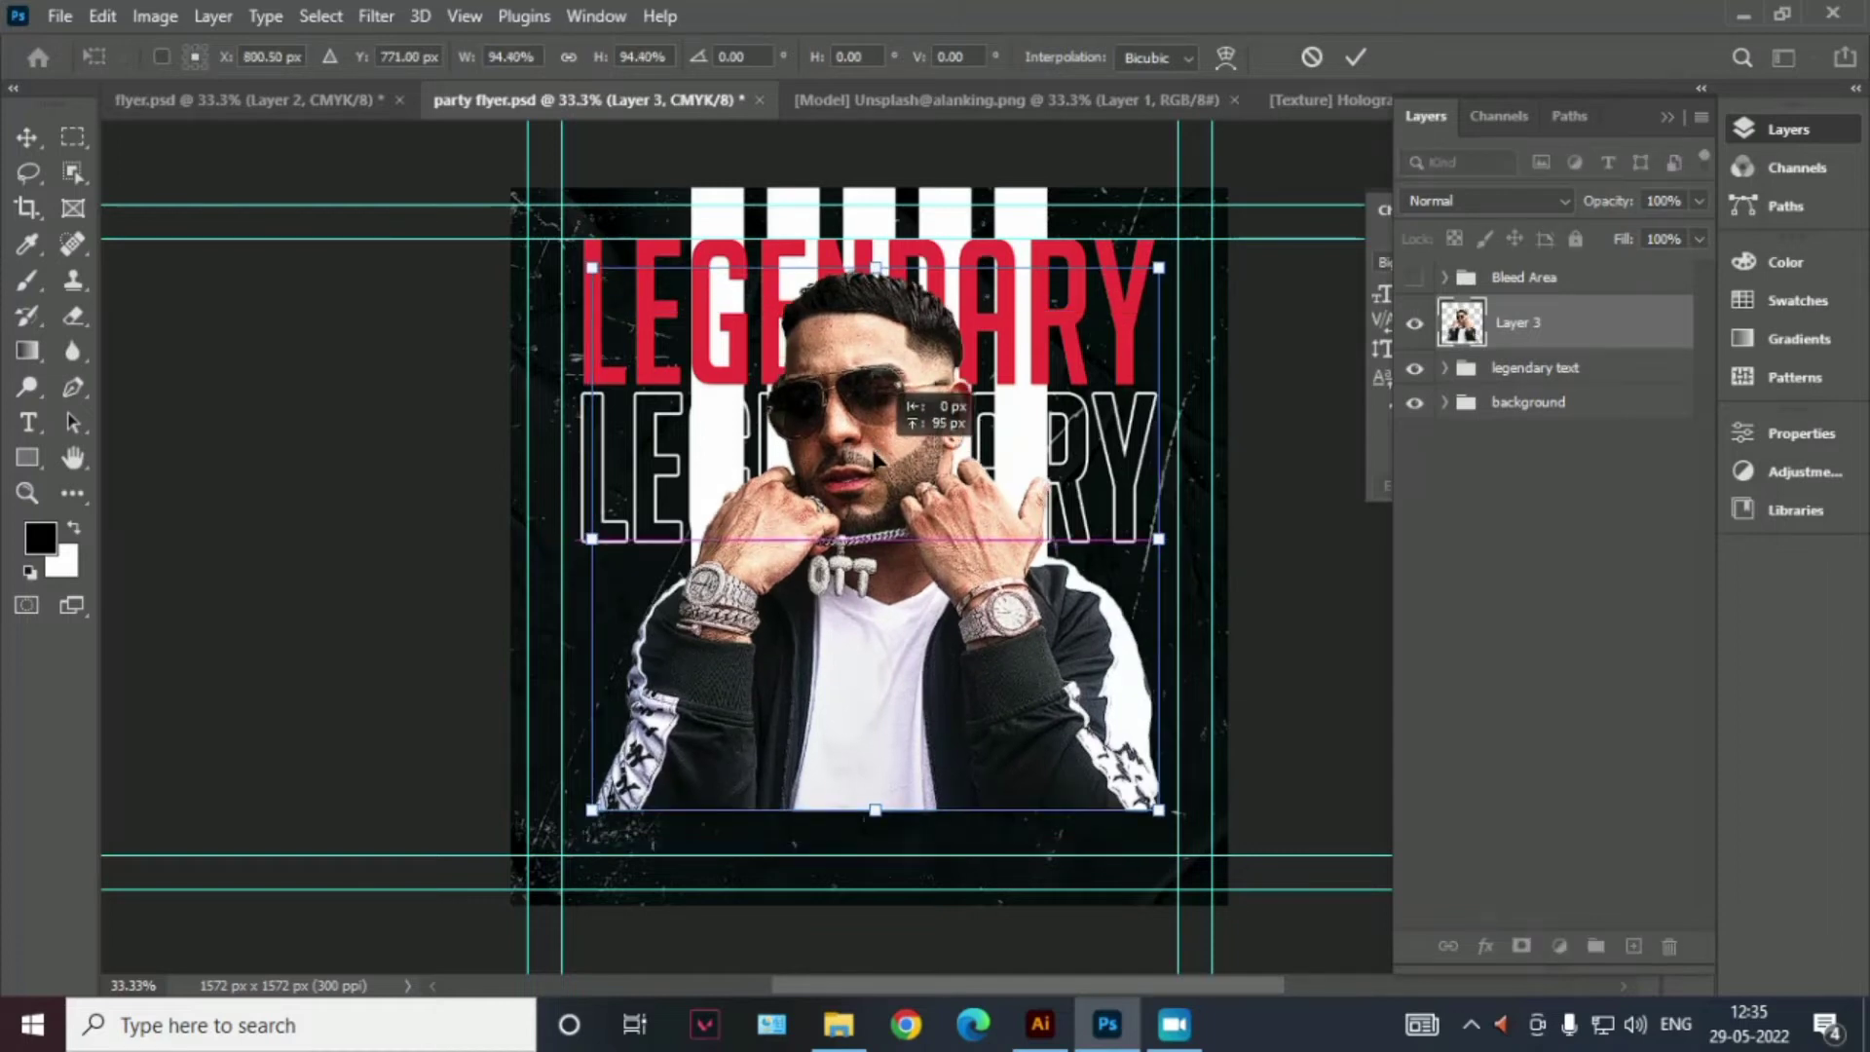
pyautogui.click(1354, 57)
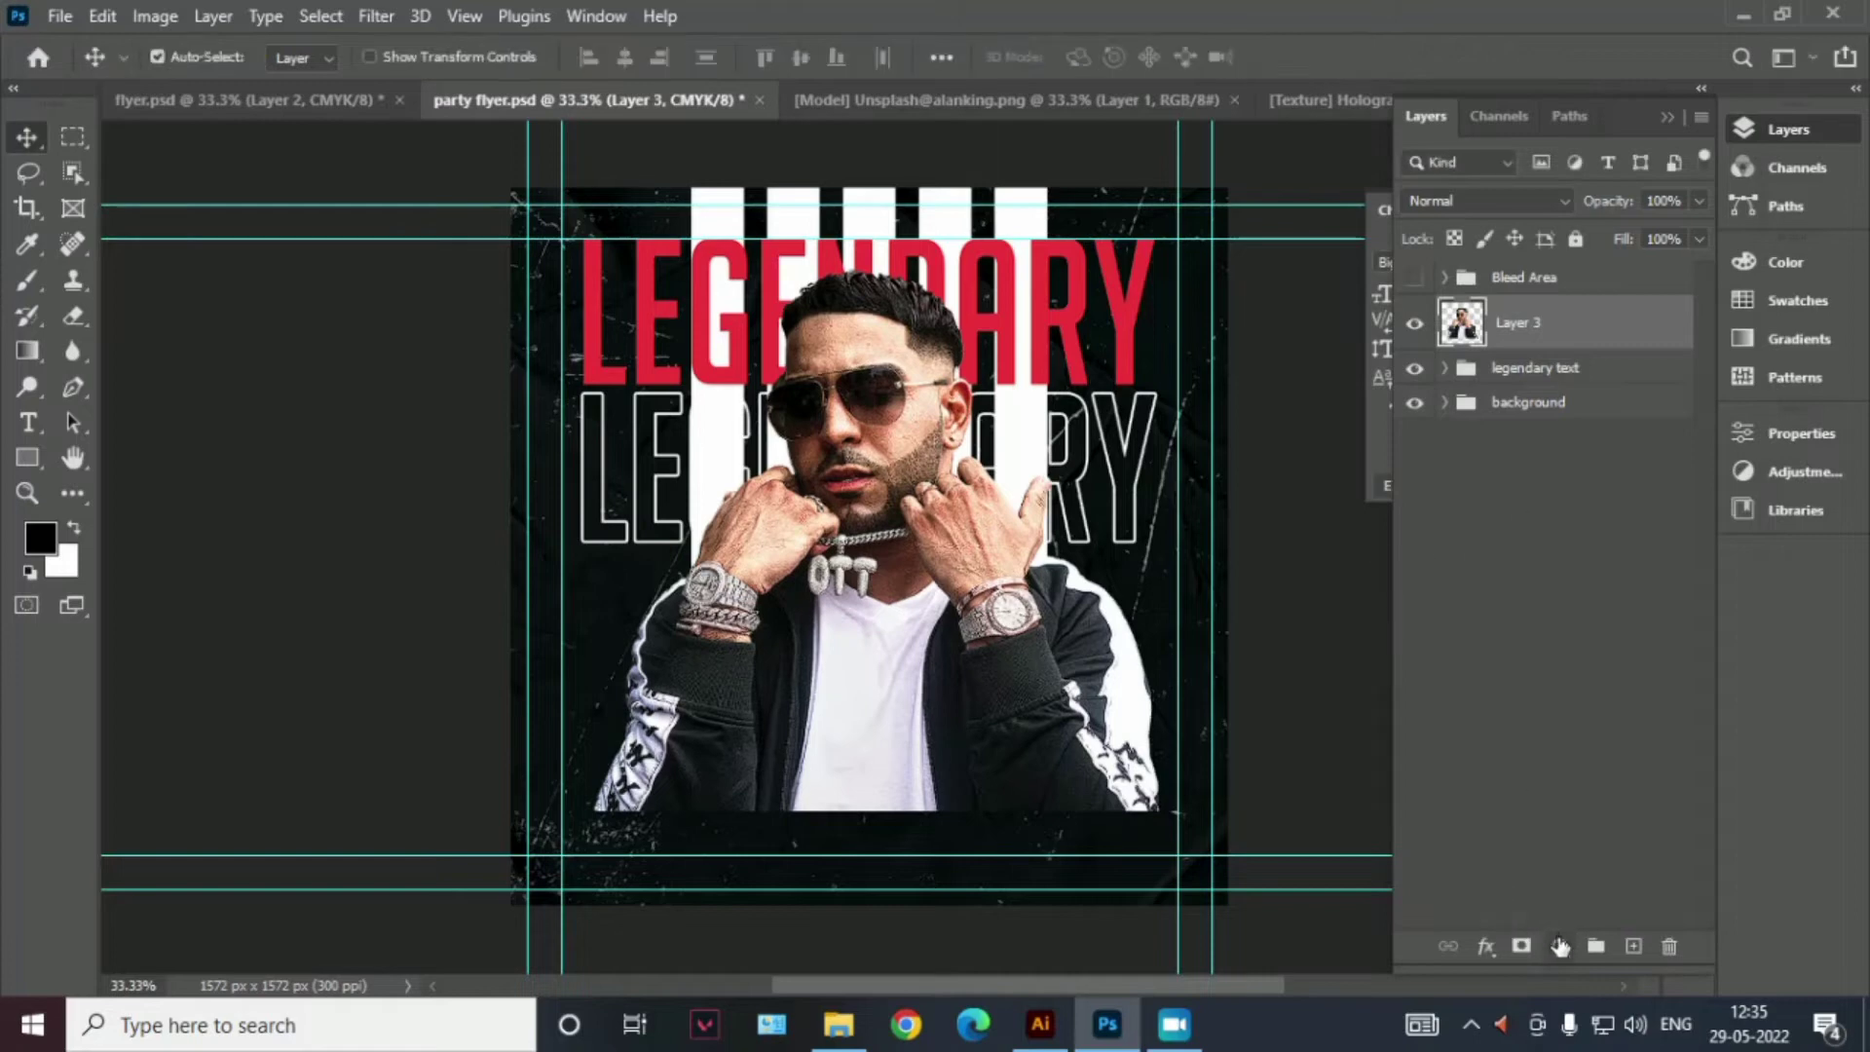
# Add a Gradient Map adjustment and set its dark stop colour to 181818
pyautogui.click(1559, 946)
pyautogui.click(1579, 910)
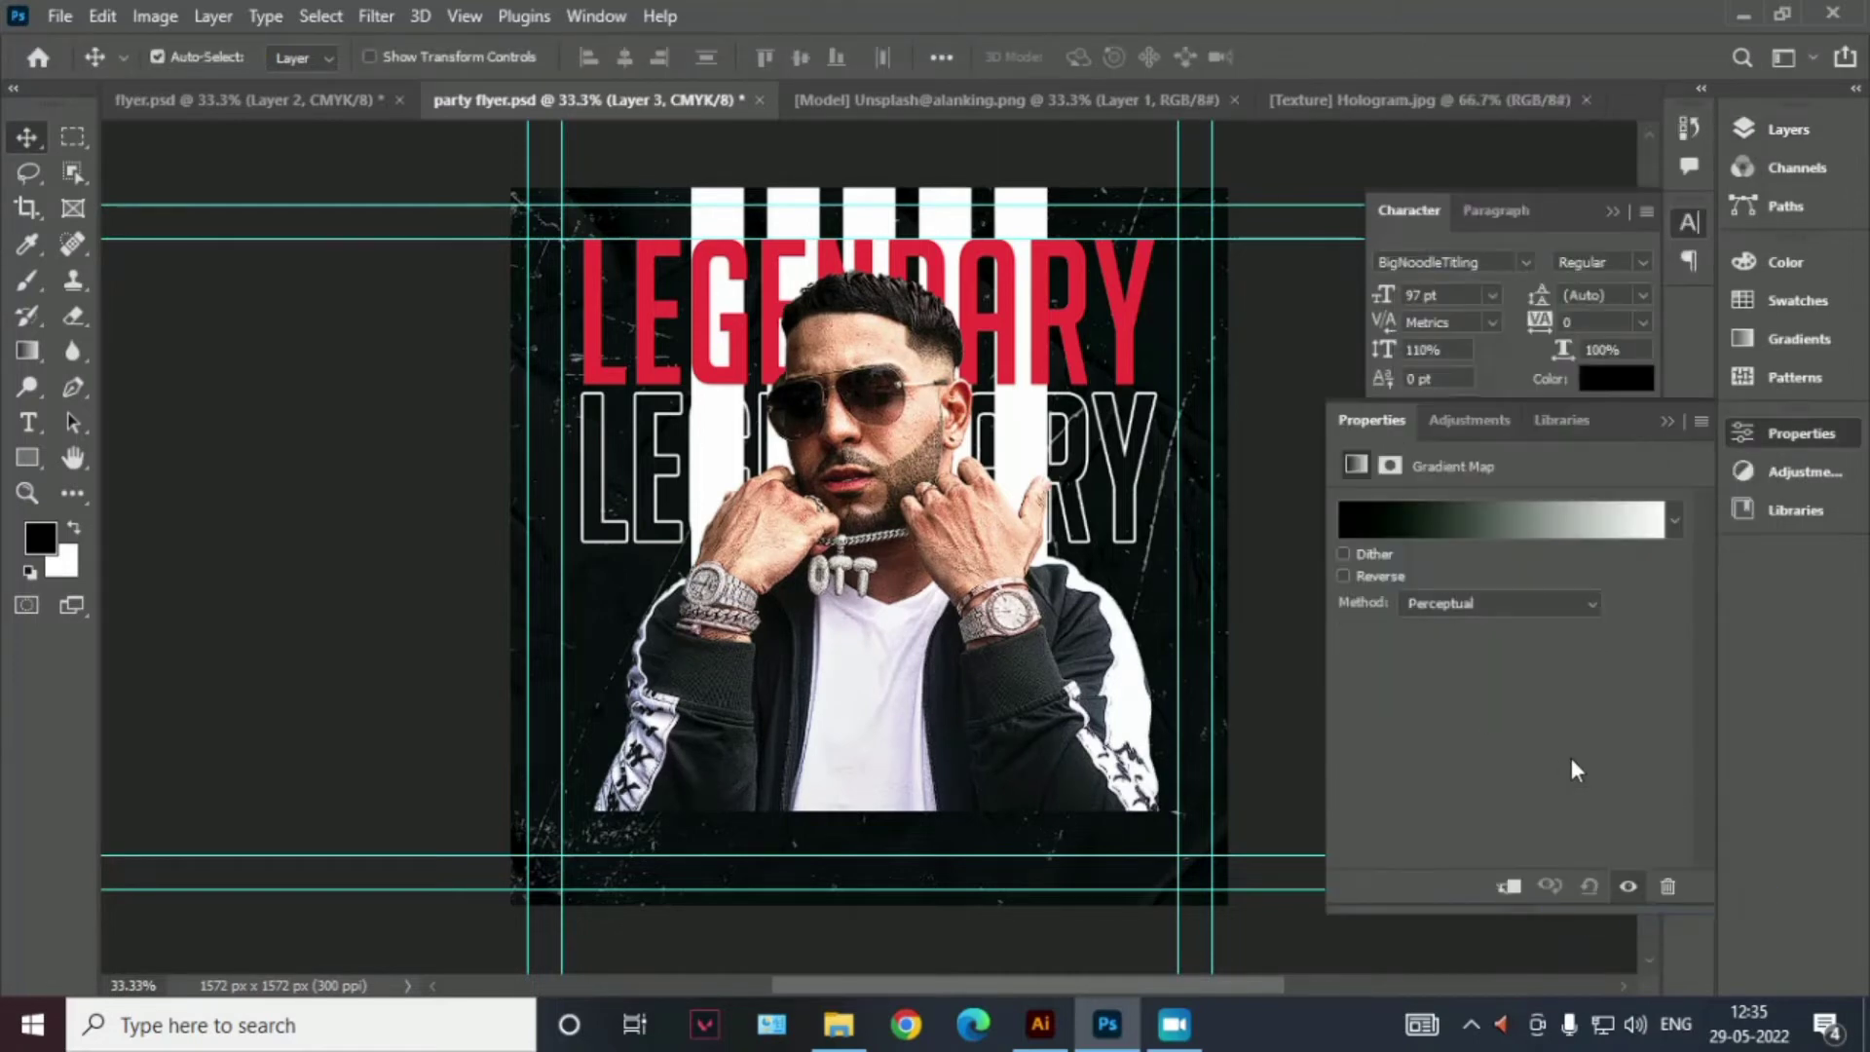
pyautogui.click(1513, 518)
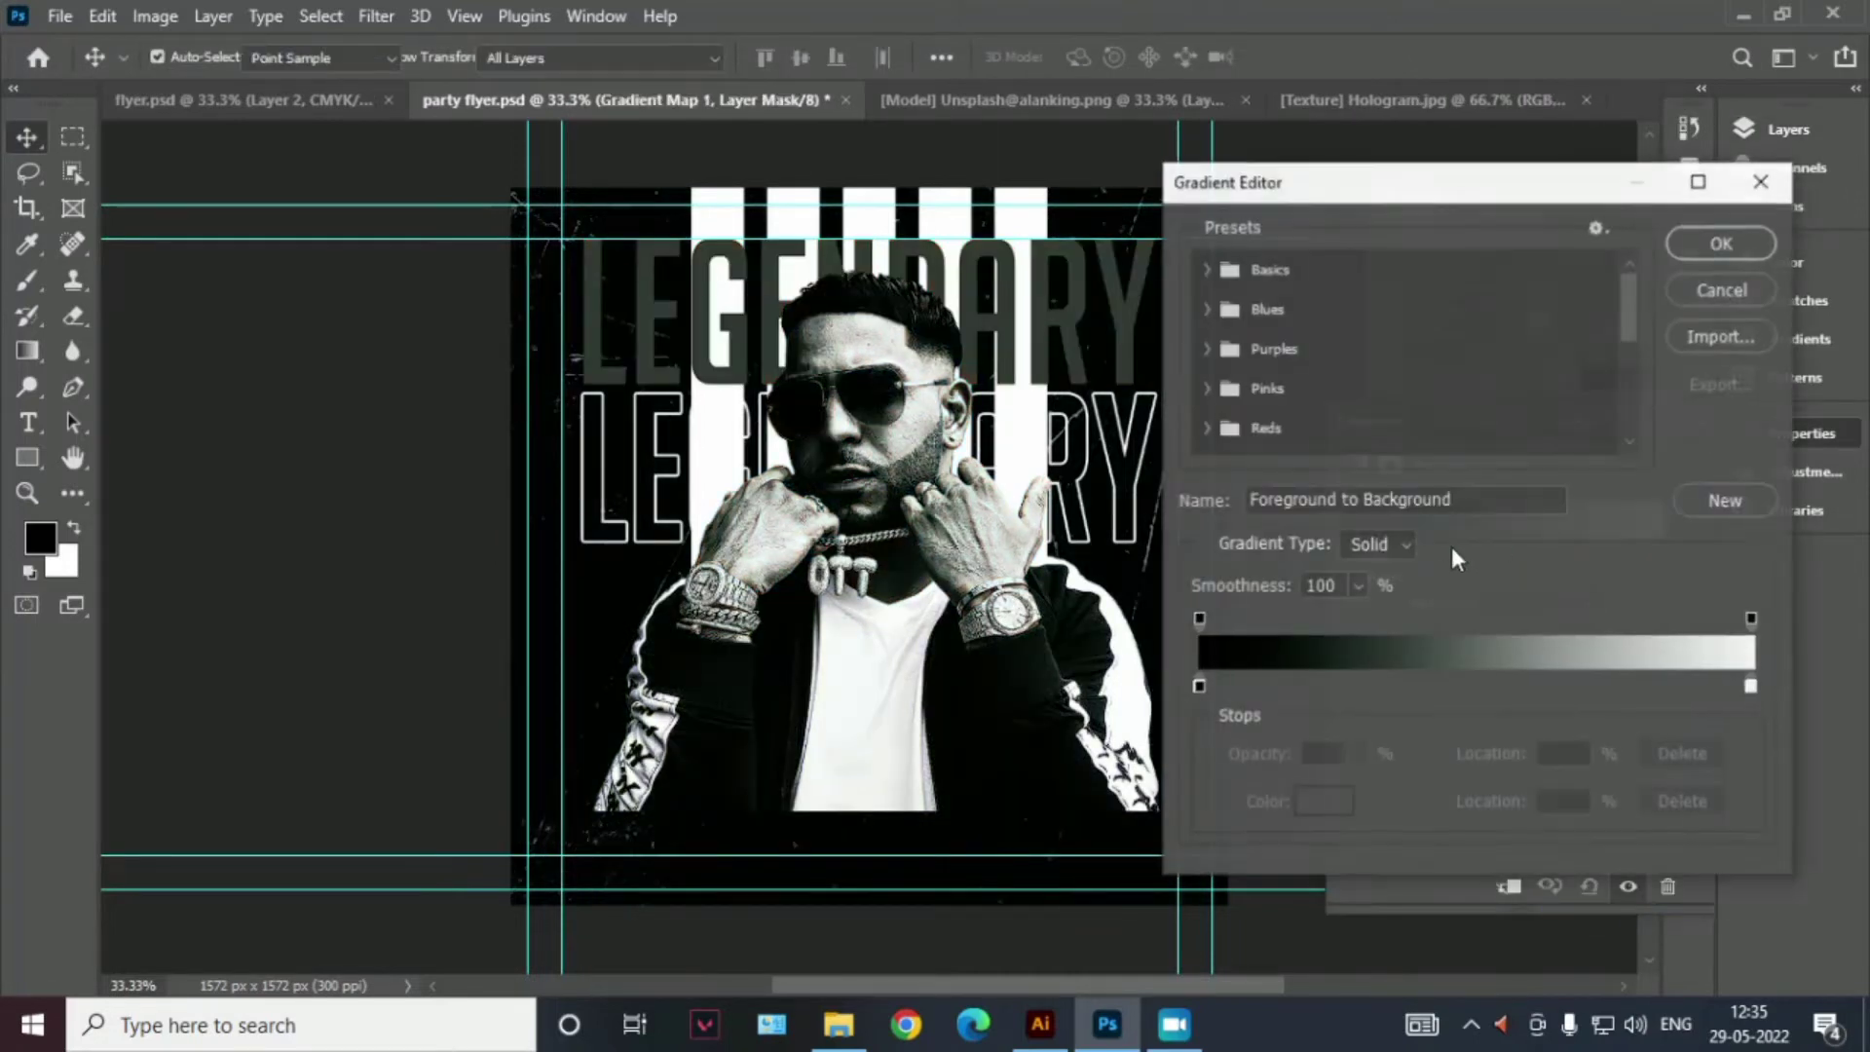
pyautogui.doubleClick(1200, 685)
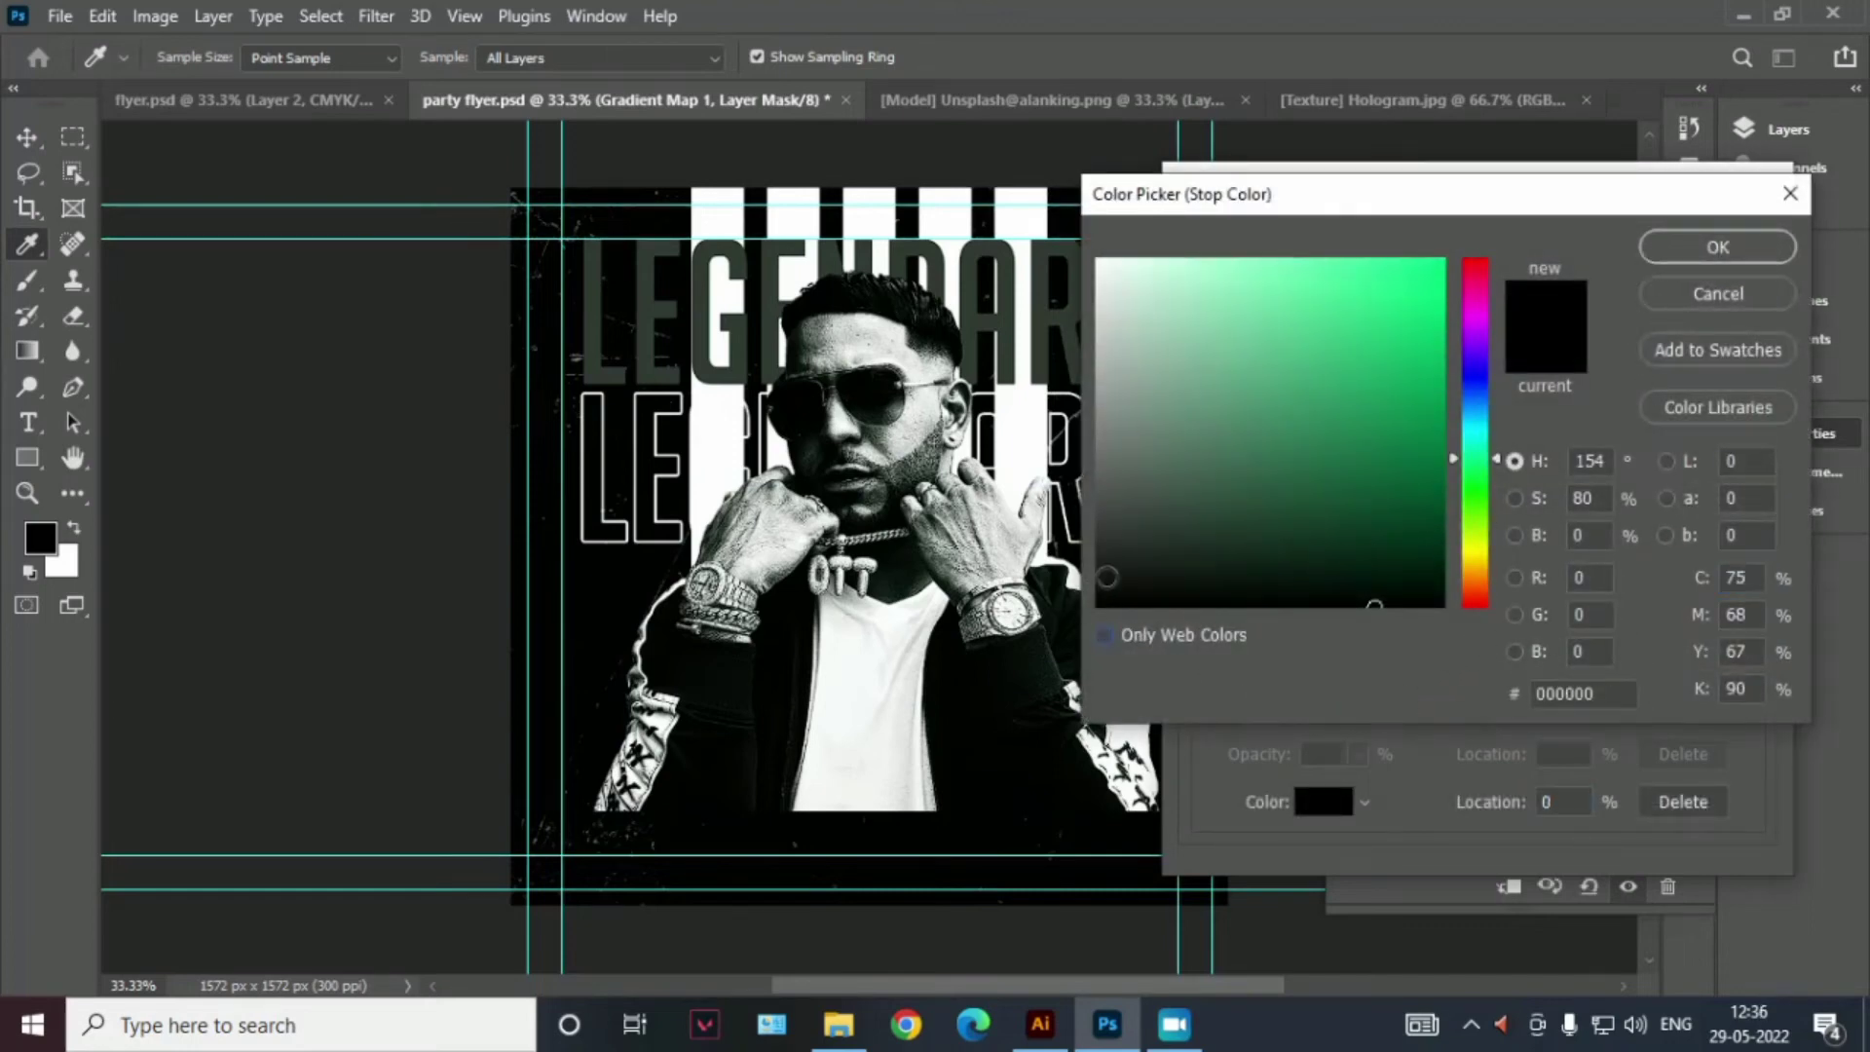
pyautogui.click(1097, 590)
pyautogui.moveTo(1074, 590); pyautogui.dragTo(1072, 575)
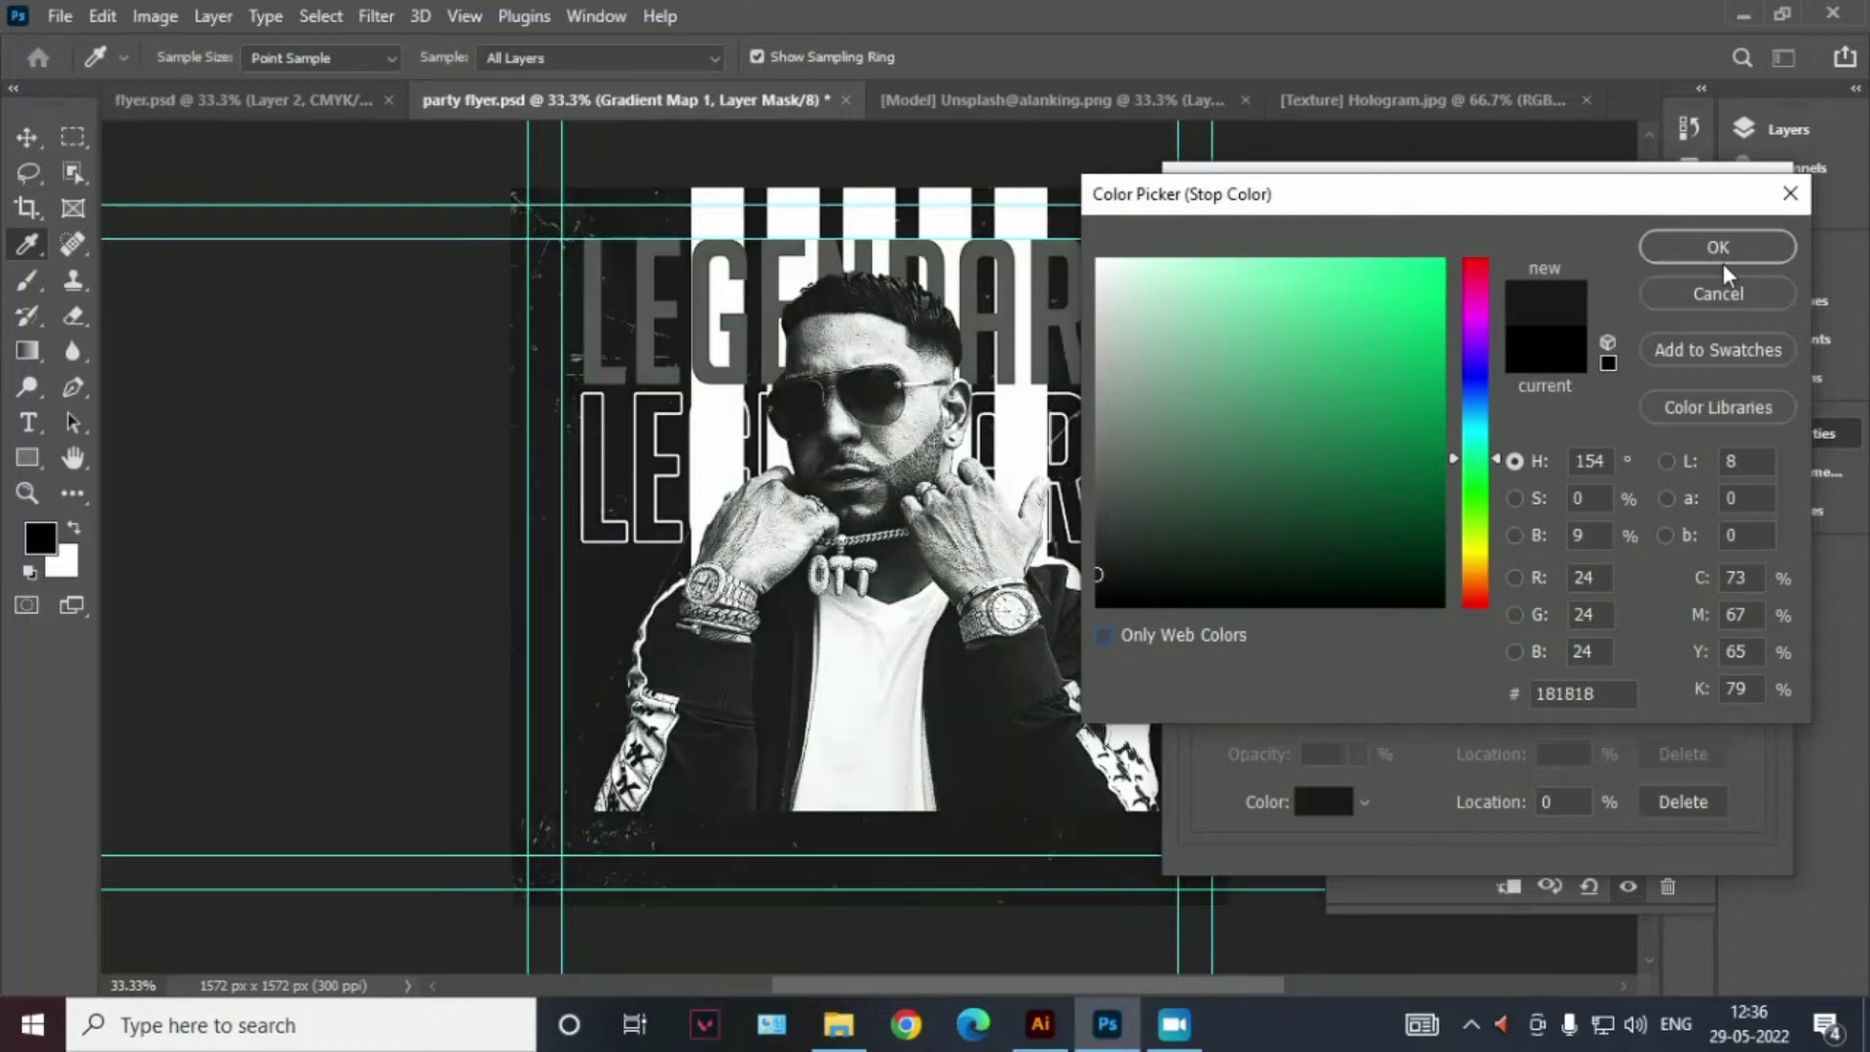
pyautogui.click(1717, 247)
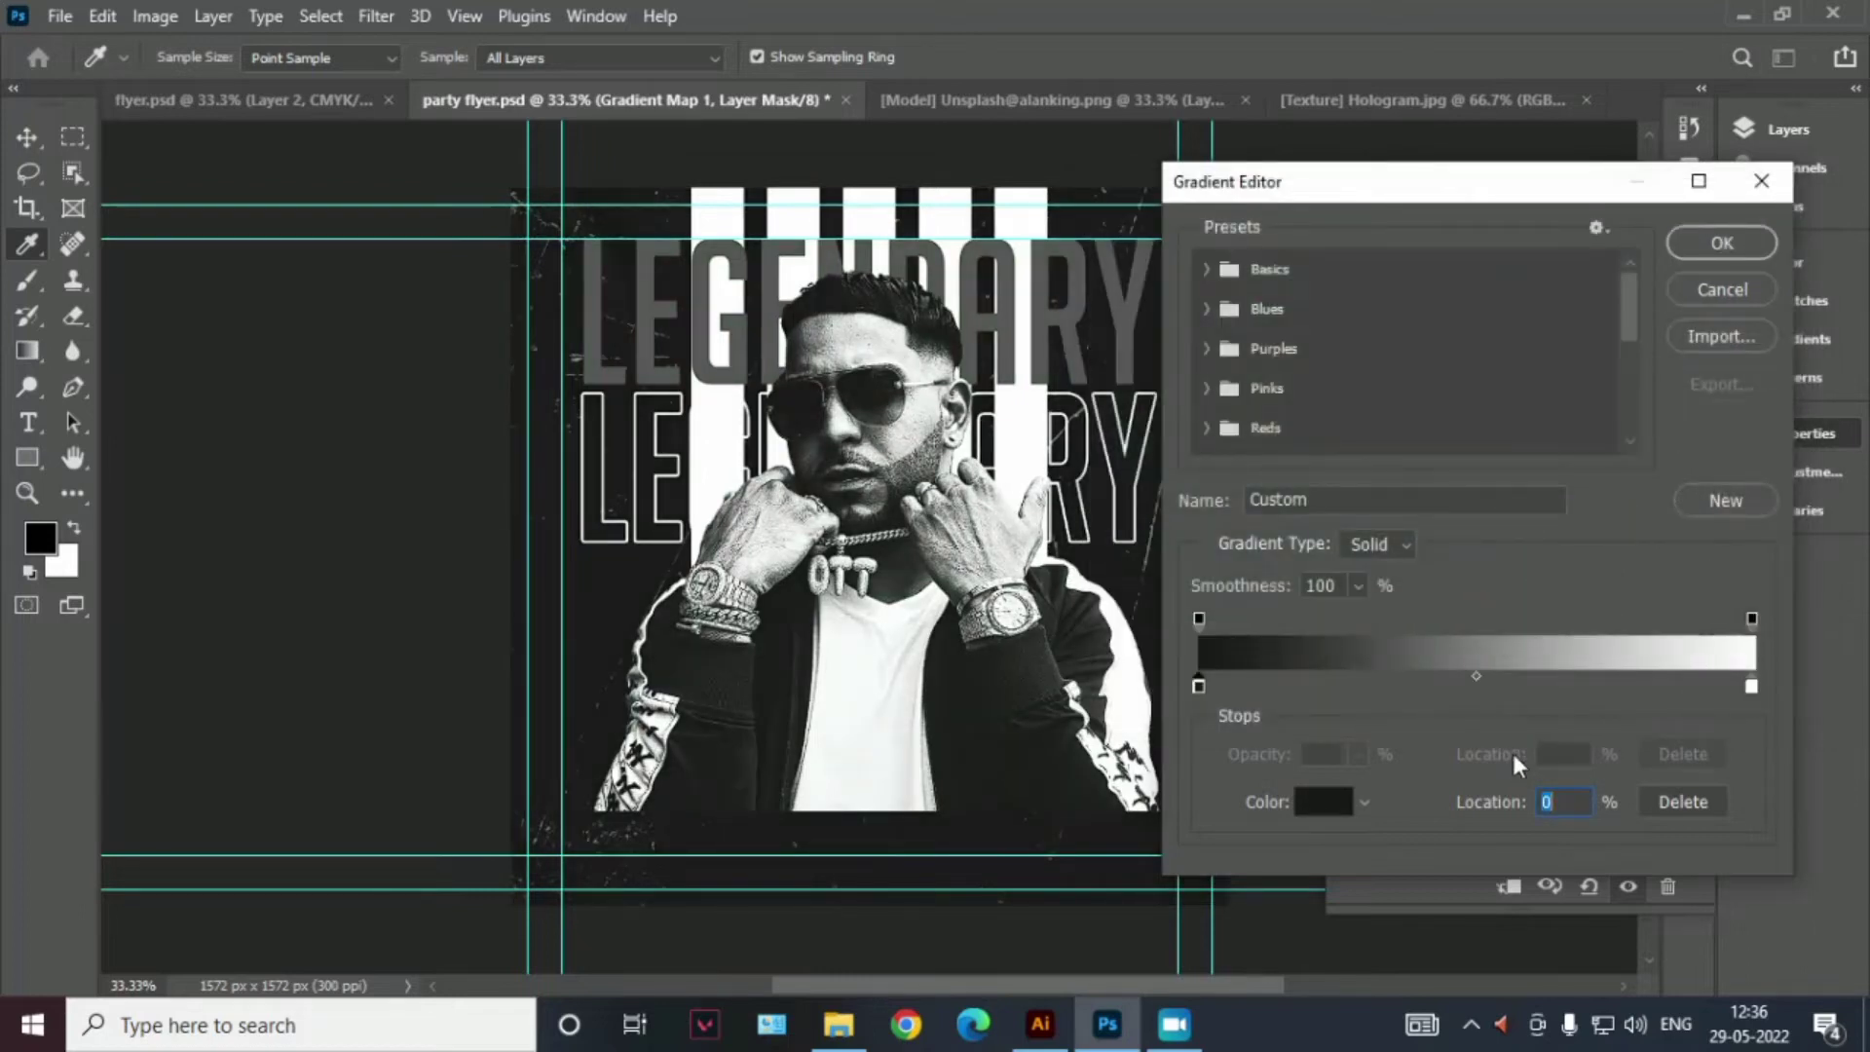
# Rearrange the dark and white gradient stops, accept the gradient and tick Reverse
pyautogui.moveTo(1751, 687); pyautogui.dragTo(1535, 690)
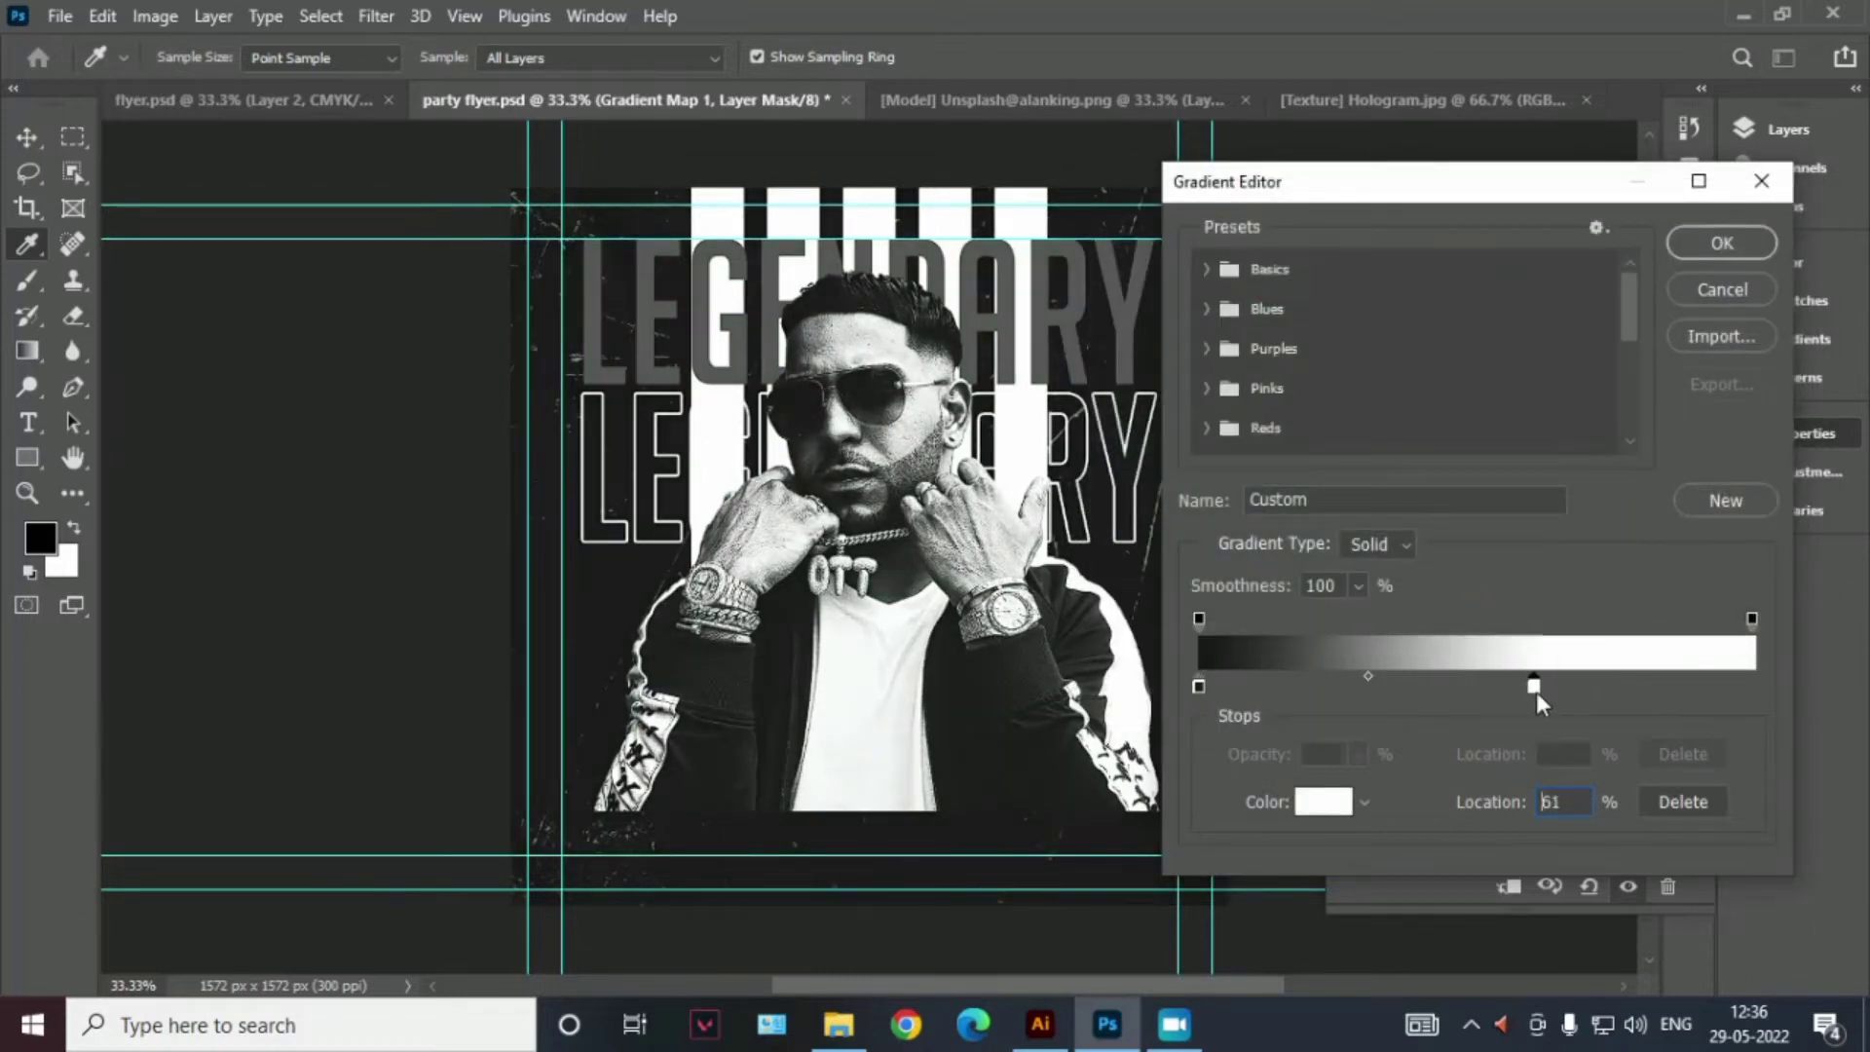
pyautogui.moveTo(1199, 686); pyautogui.dragTo(1753, 687)
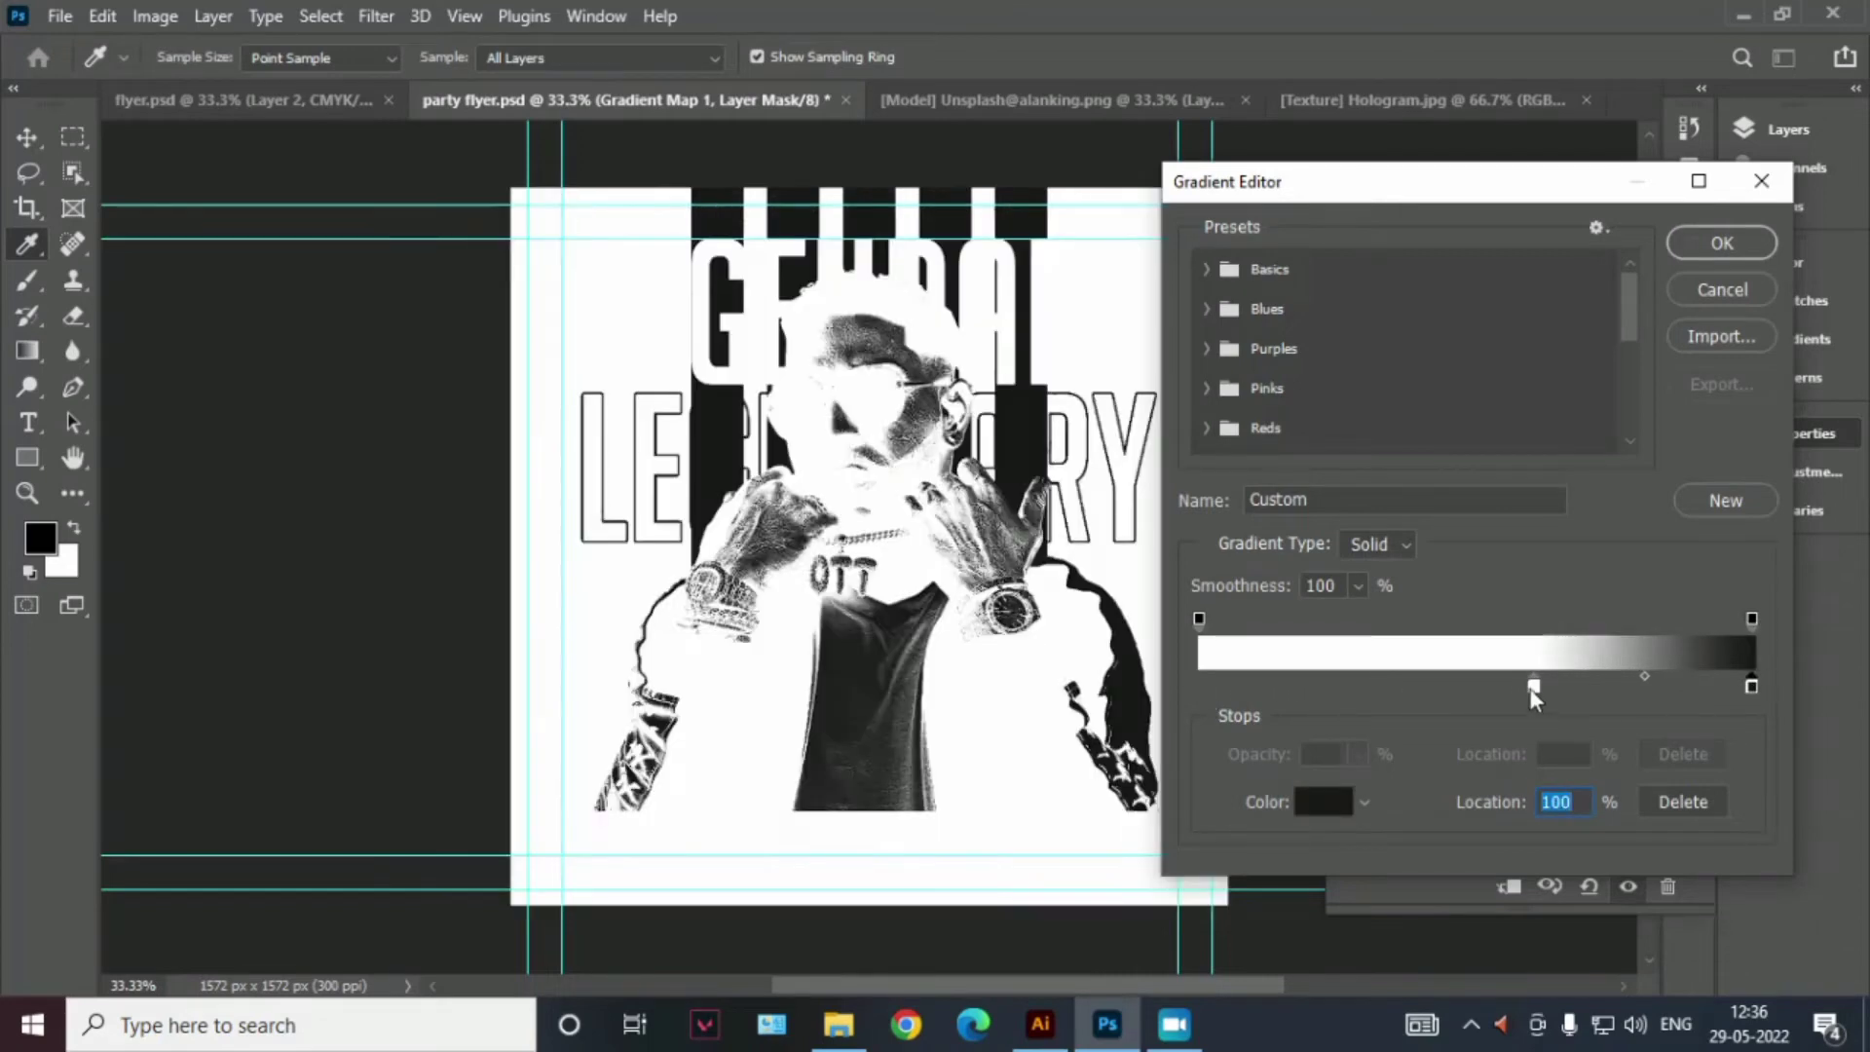
pyautogui.moveTo(1534, 686); pyautogui.dragTo(1165, 687)
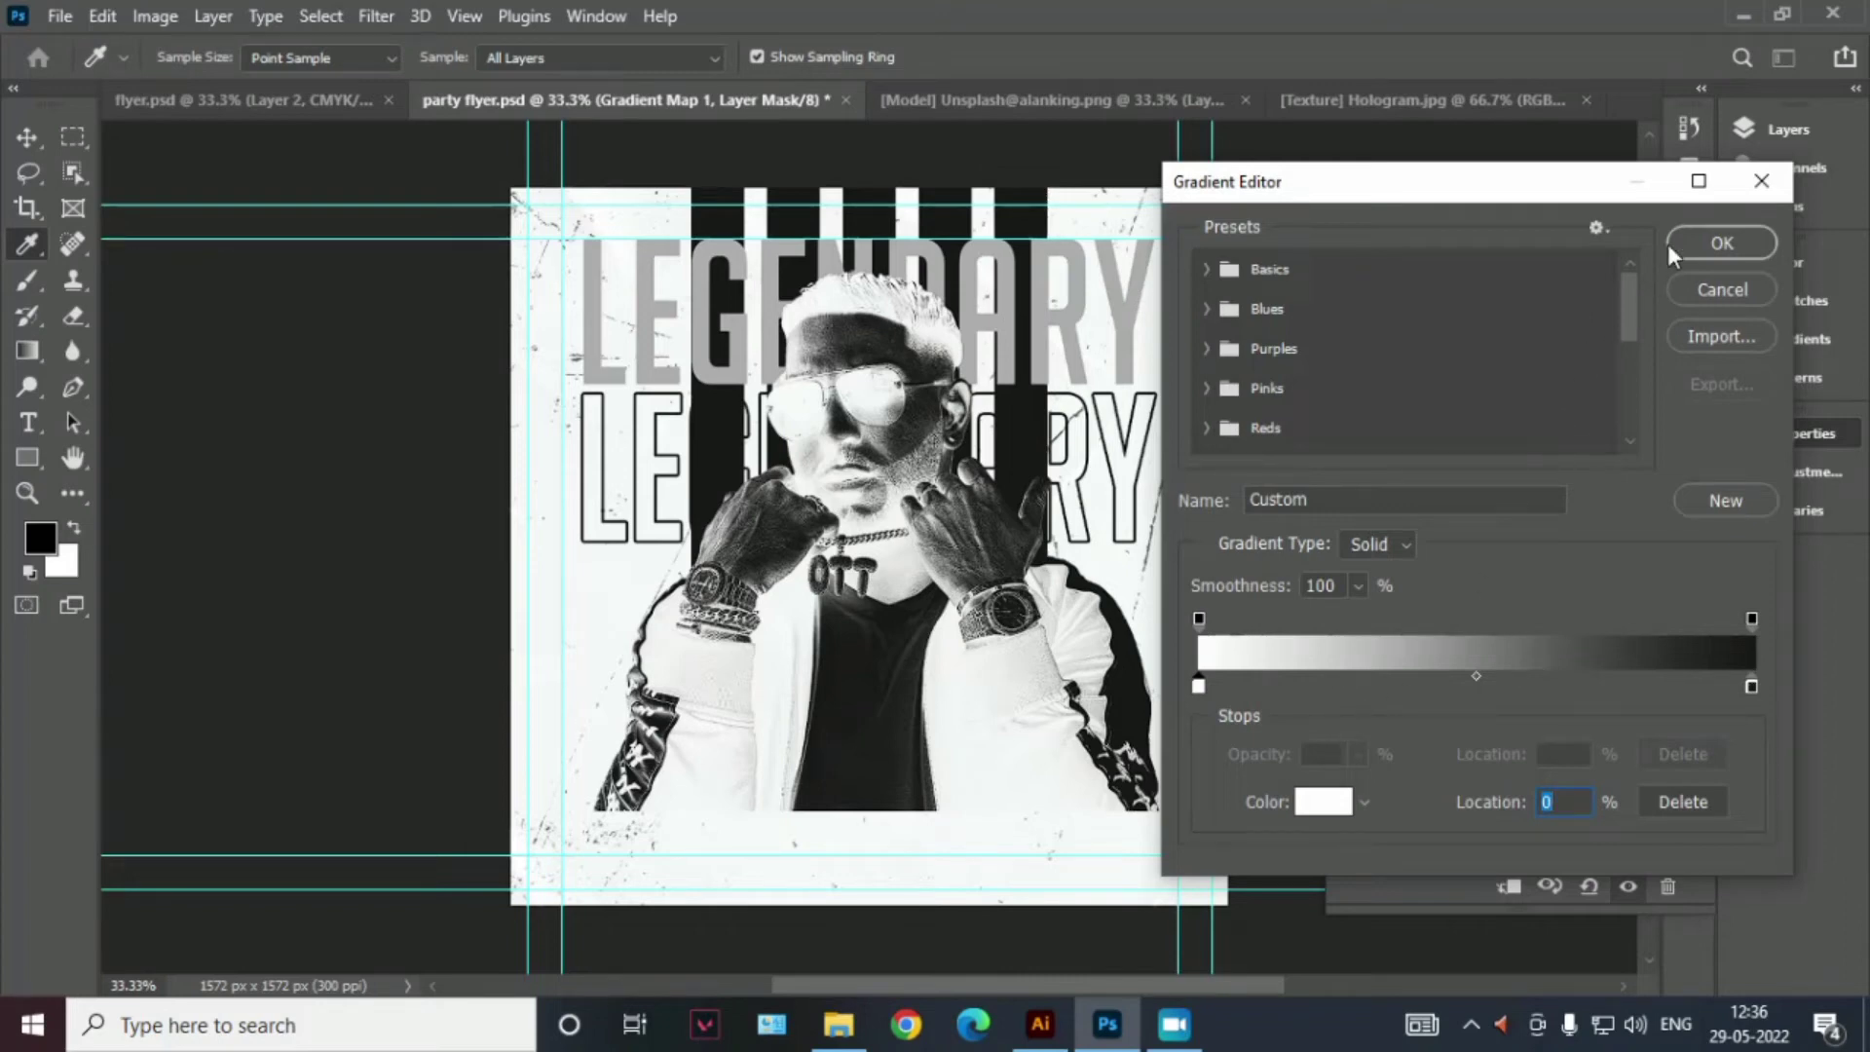
pyautogui.click(1694, 240)
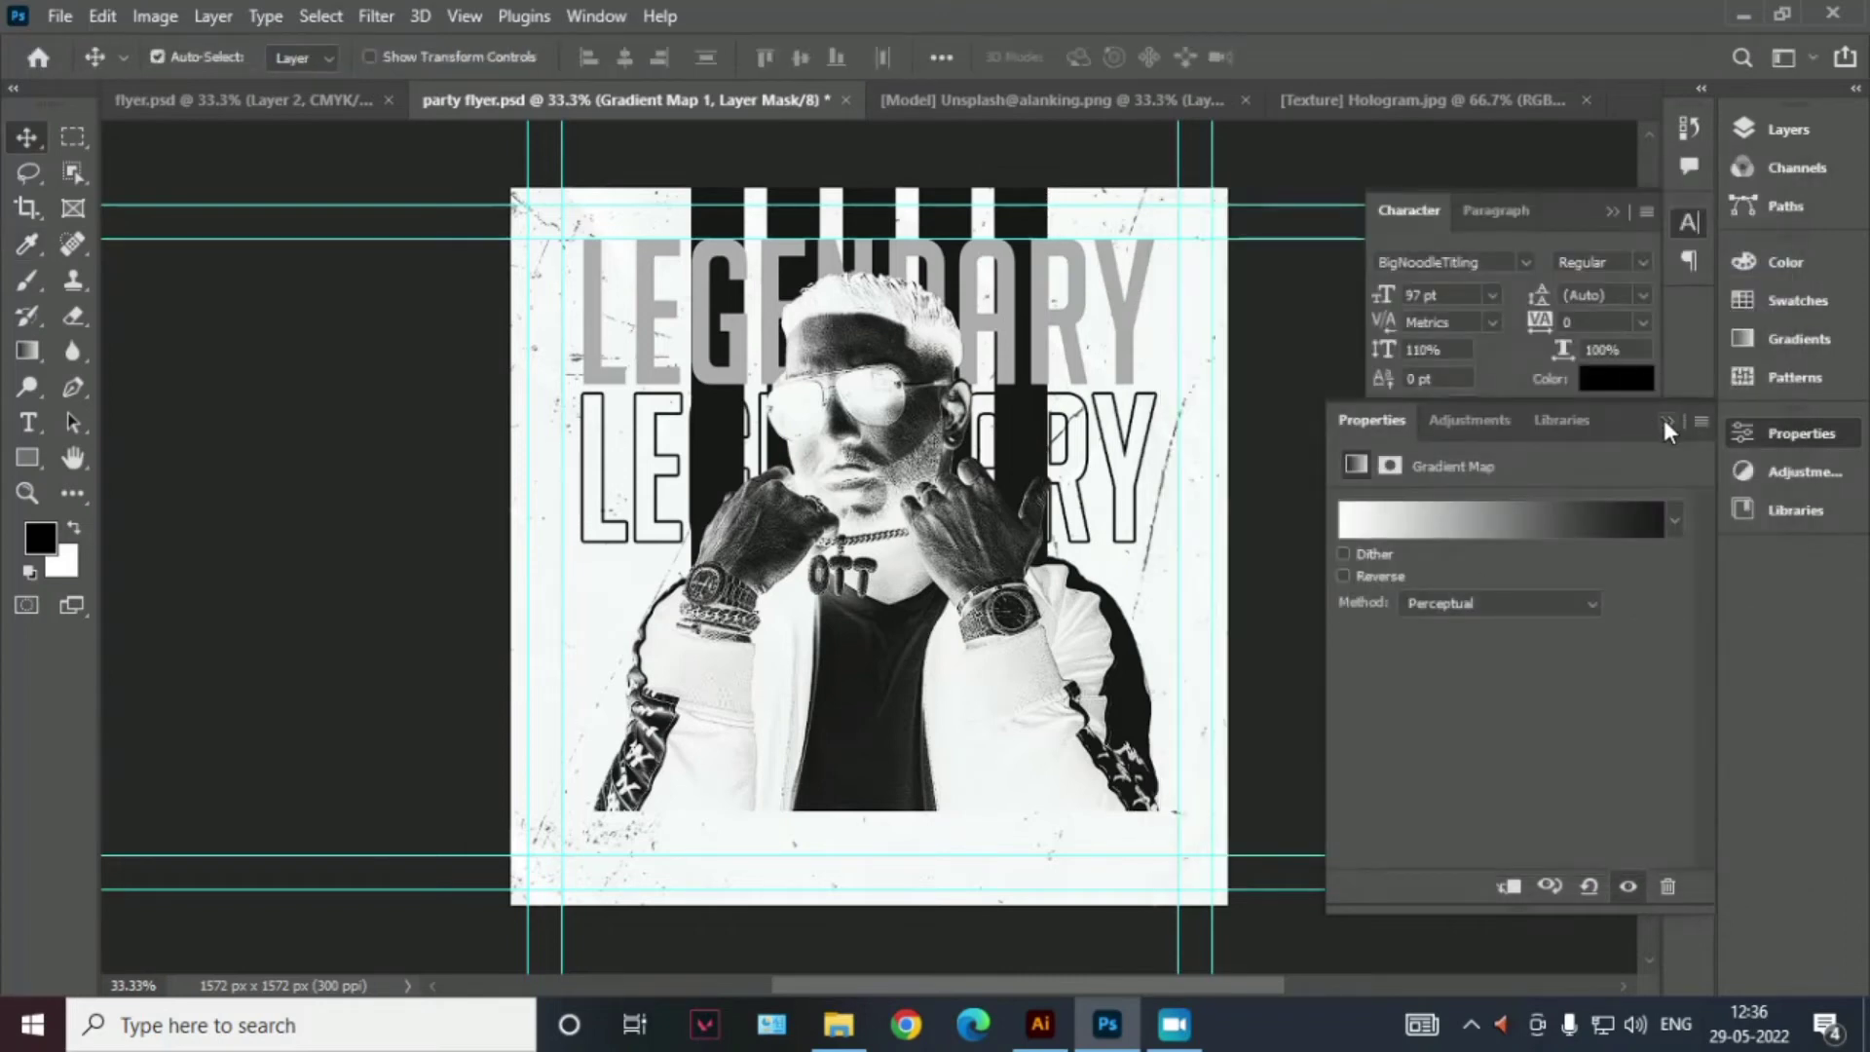
pyautogui.click(1343, 576)
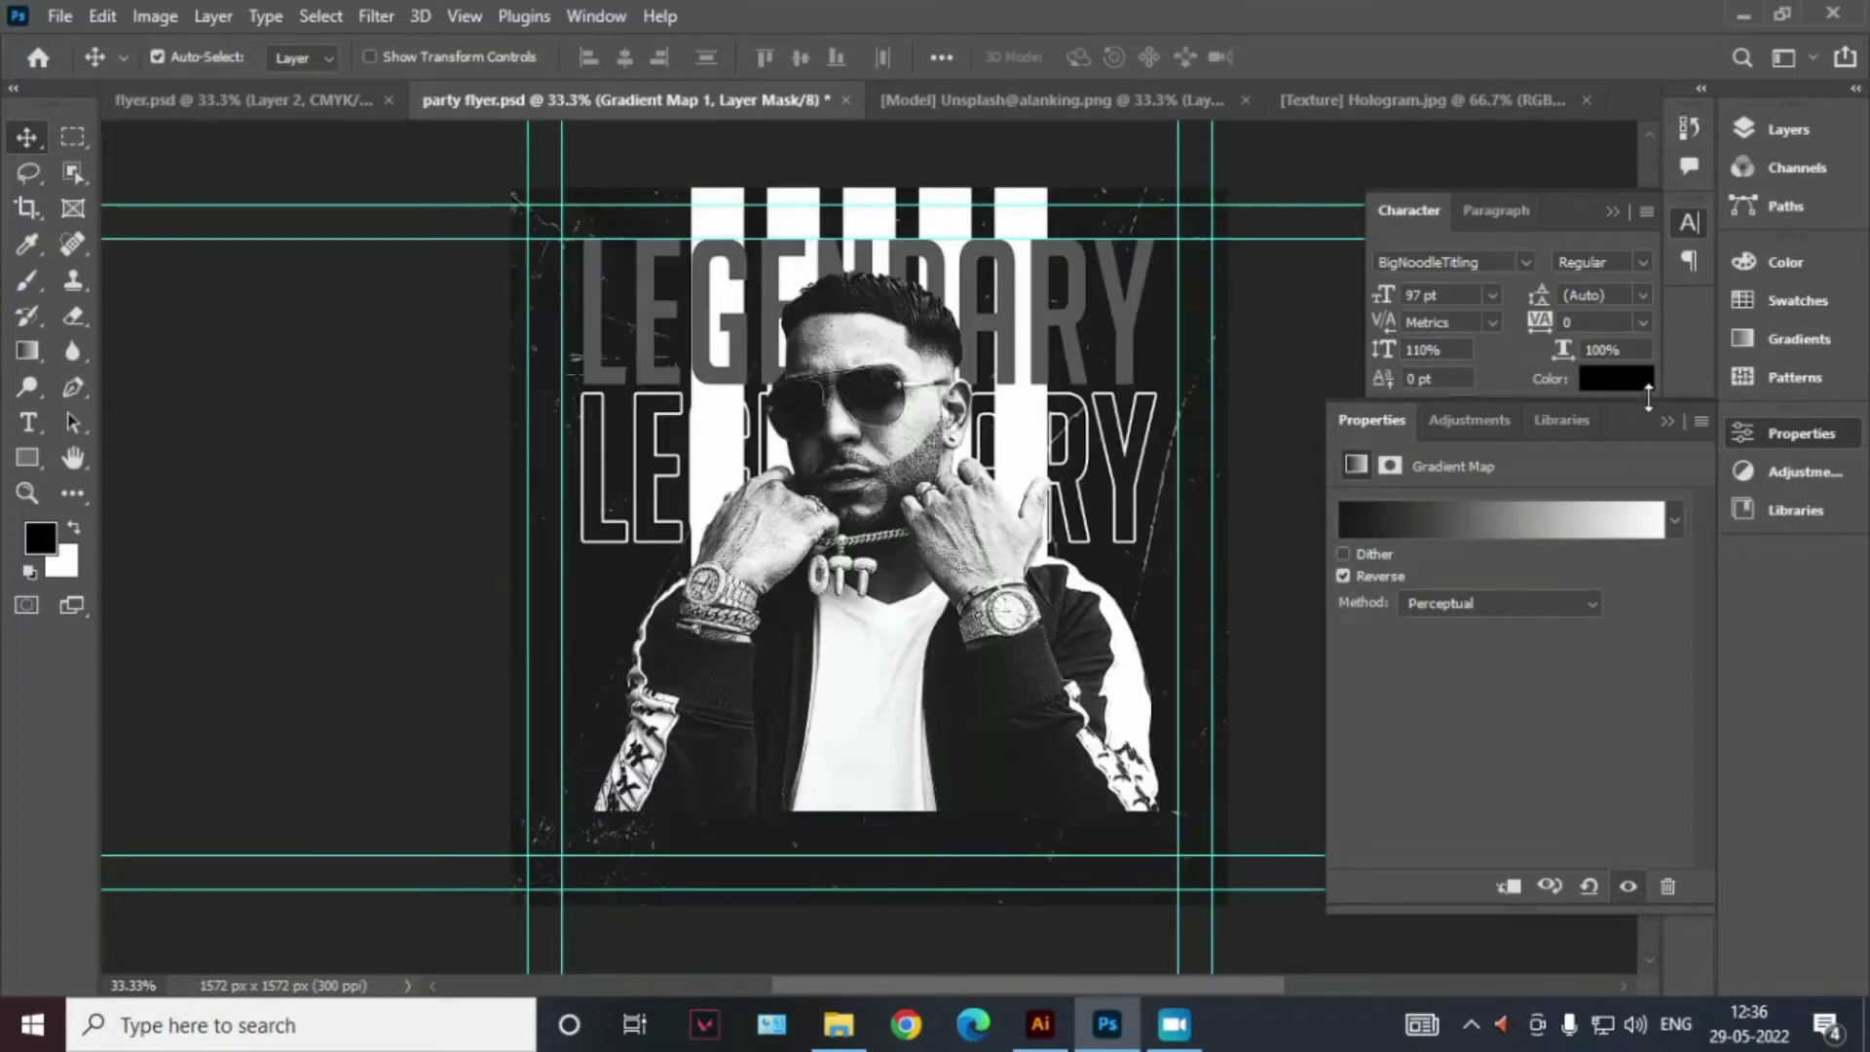
pyautogui.click(1667, 421)
# Clip Gradient Map 1 to the model photo and convert Layer 3 to a Smart Object
pyautogui.click(1788, 129)
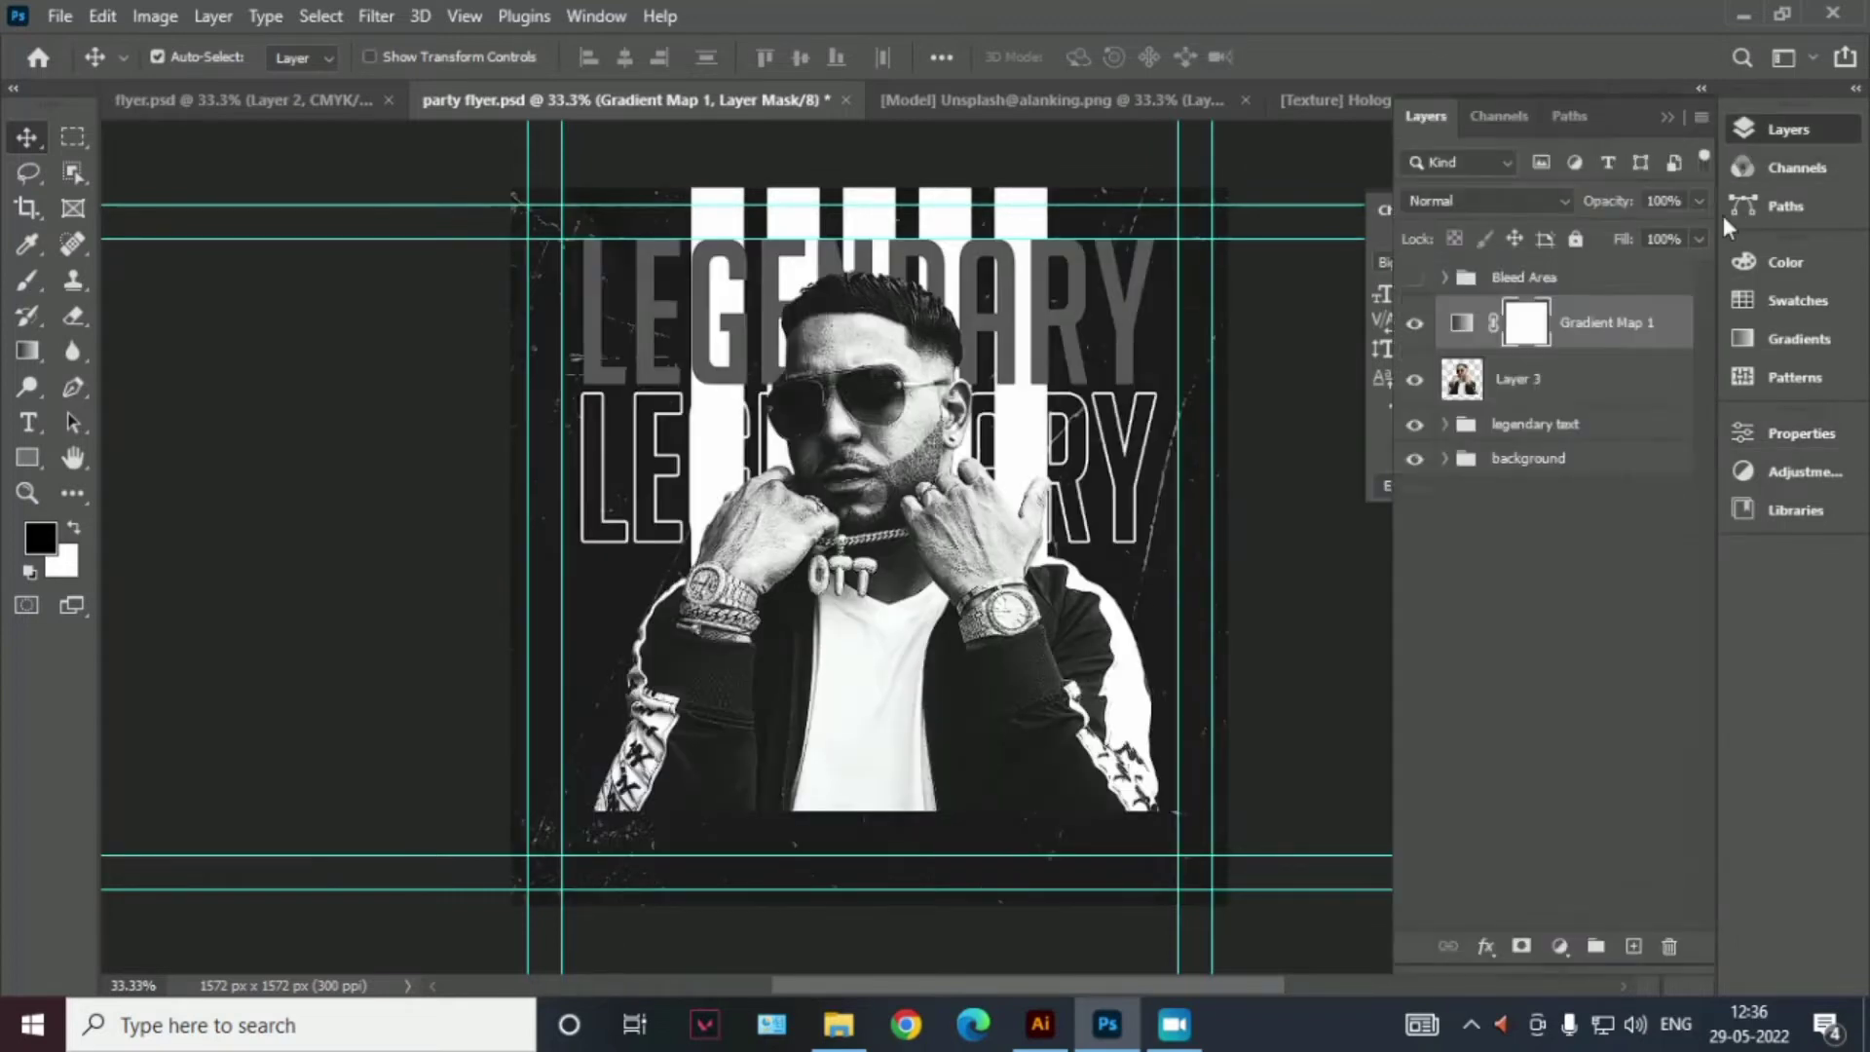
pyautogui.rightClick(1660, 324)
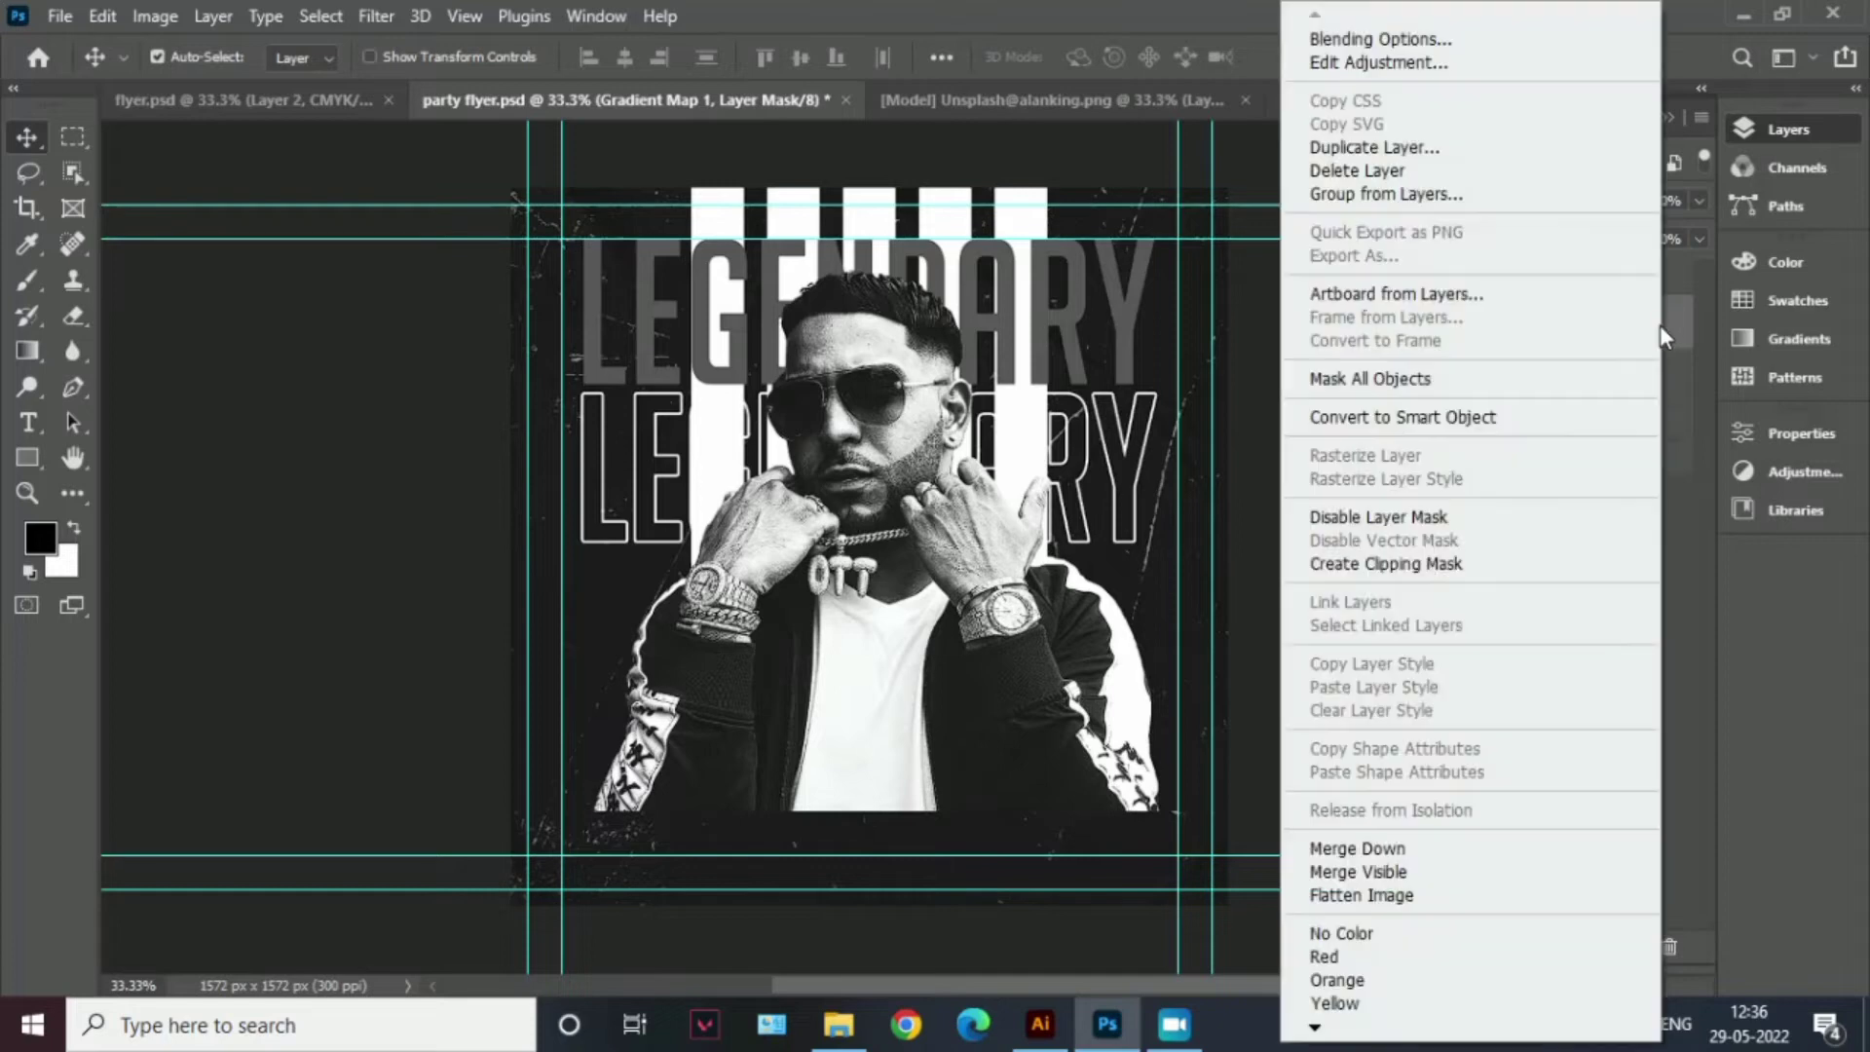
pyautogui.click(1424, 563)
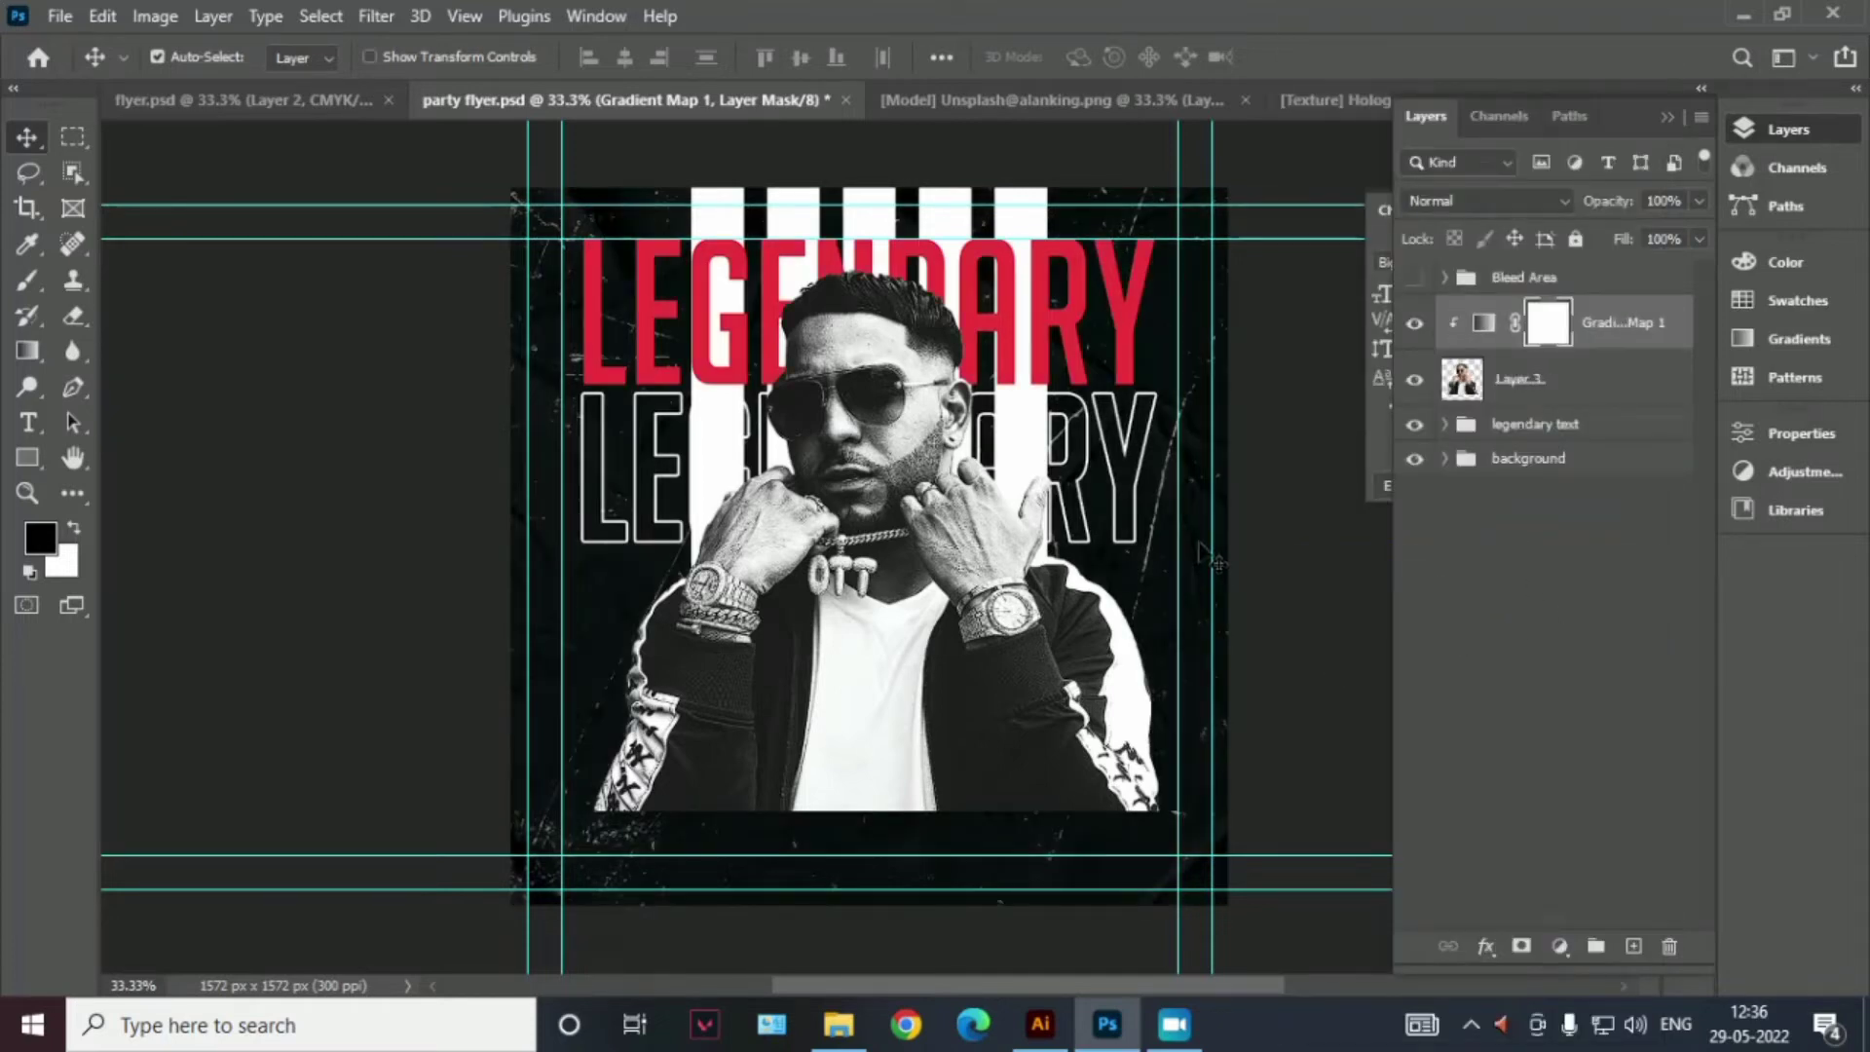
pyautogui.click(1546, 385)
pyautogui.rightClick(1553, 379)
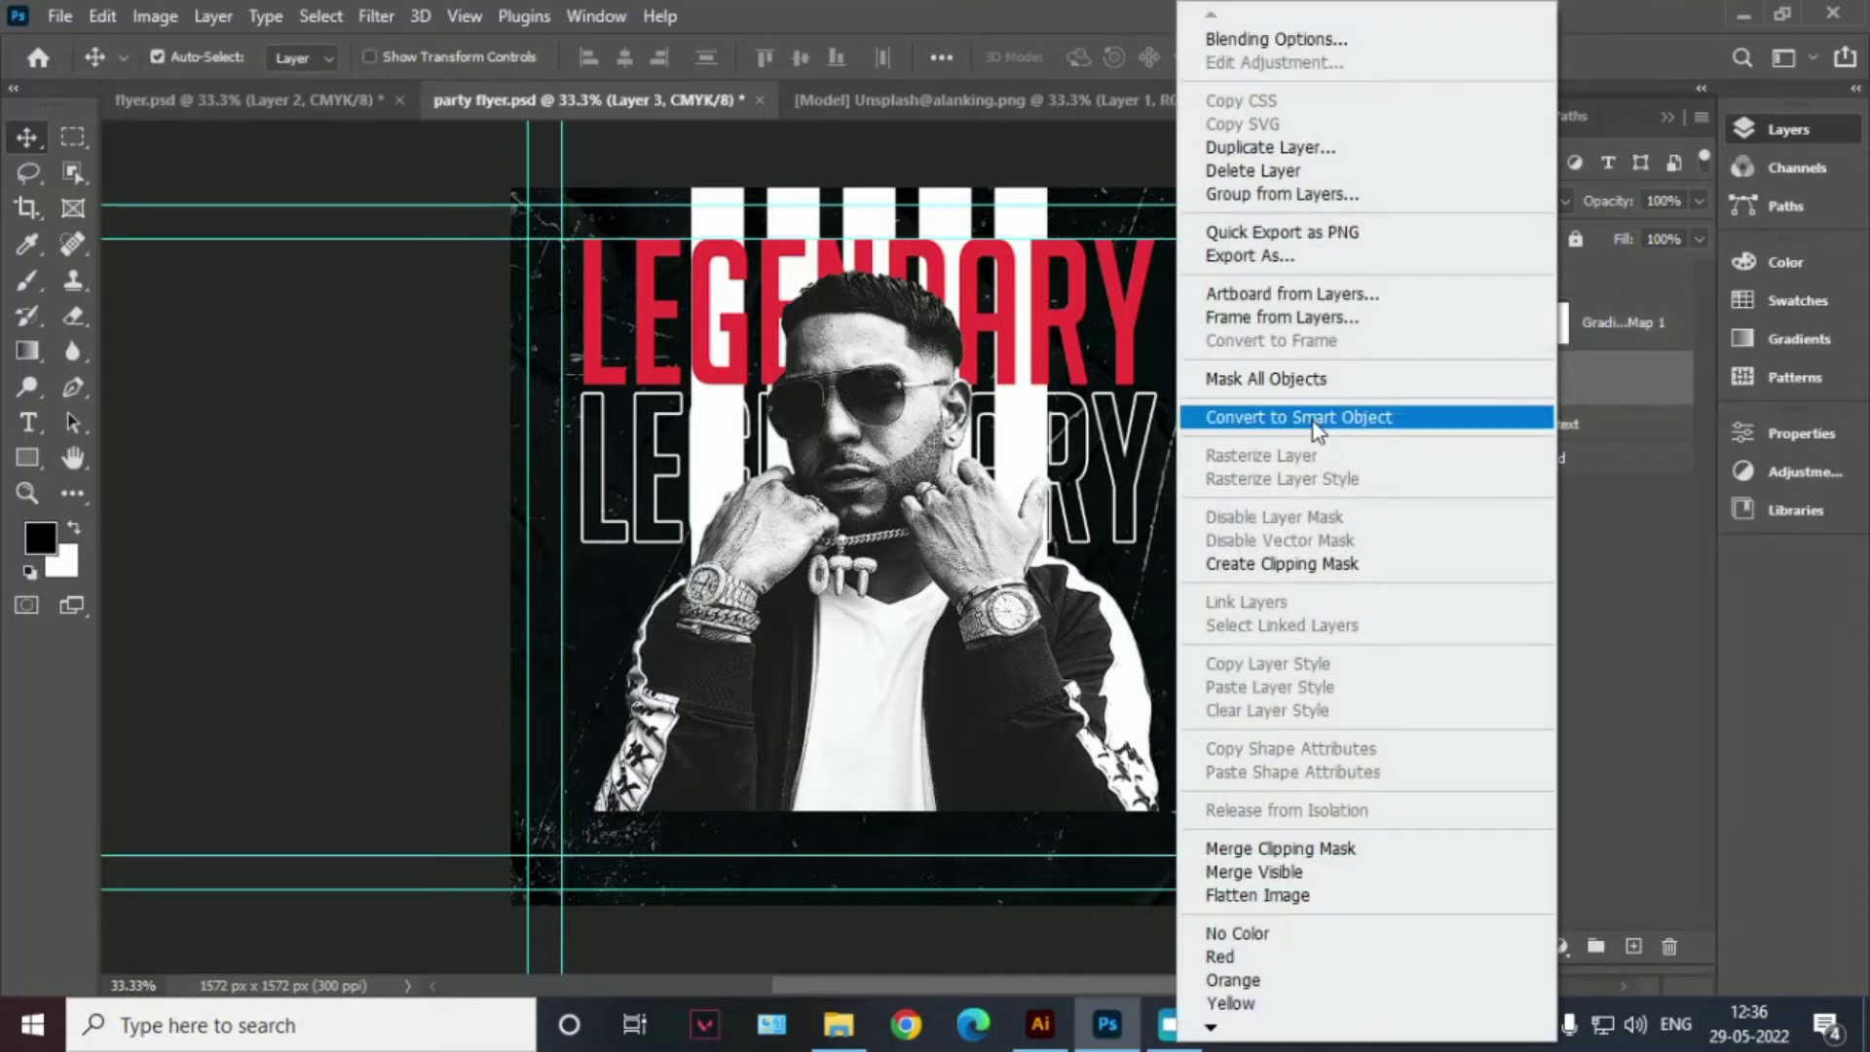
pyautogui.click(1312, 423)
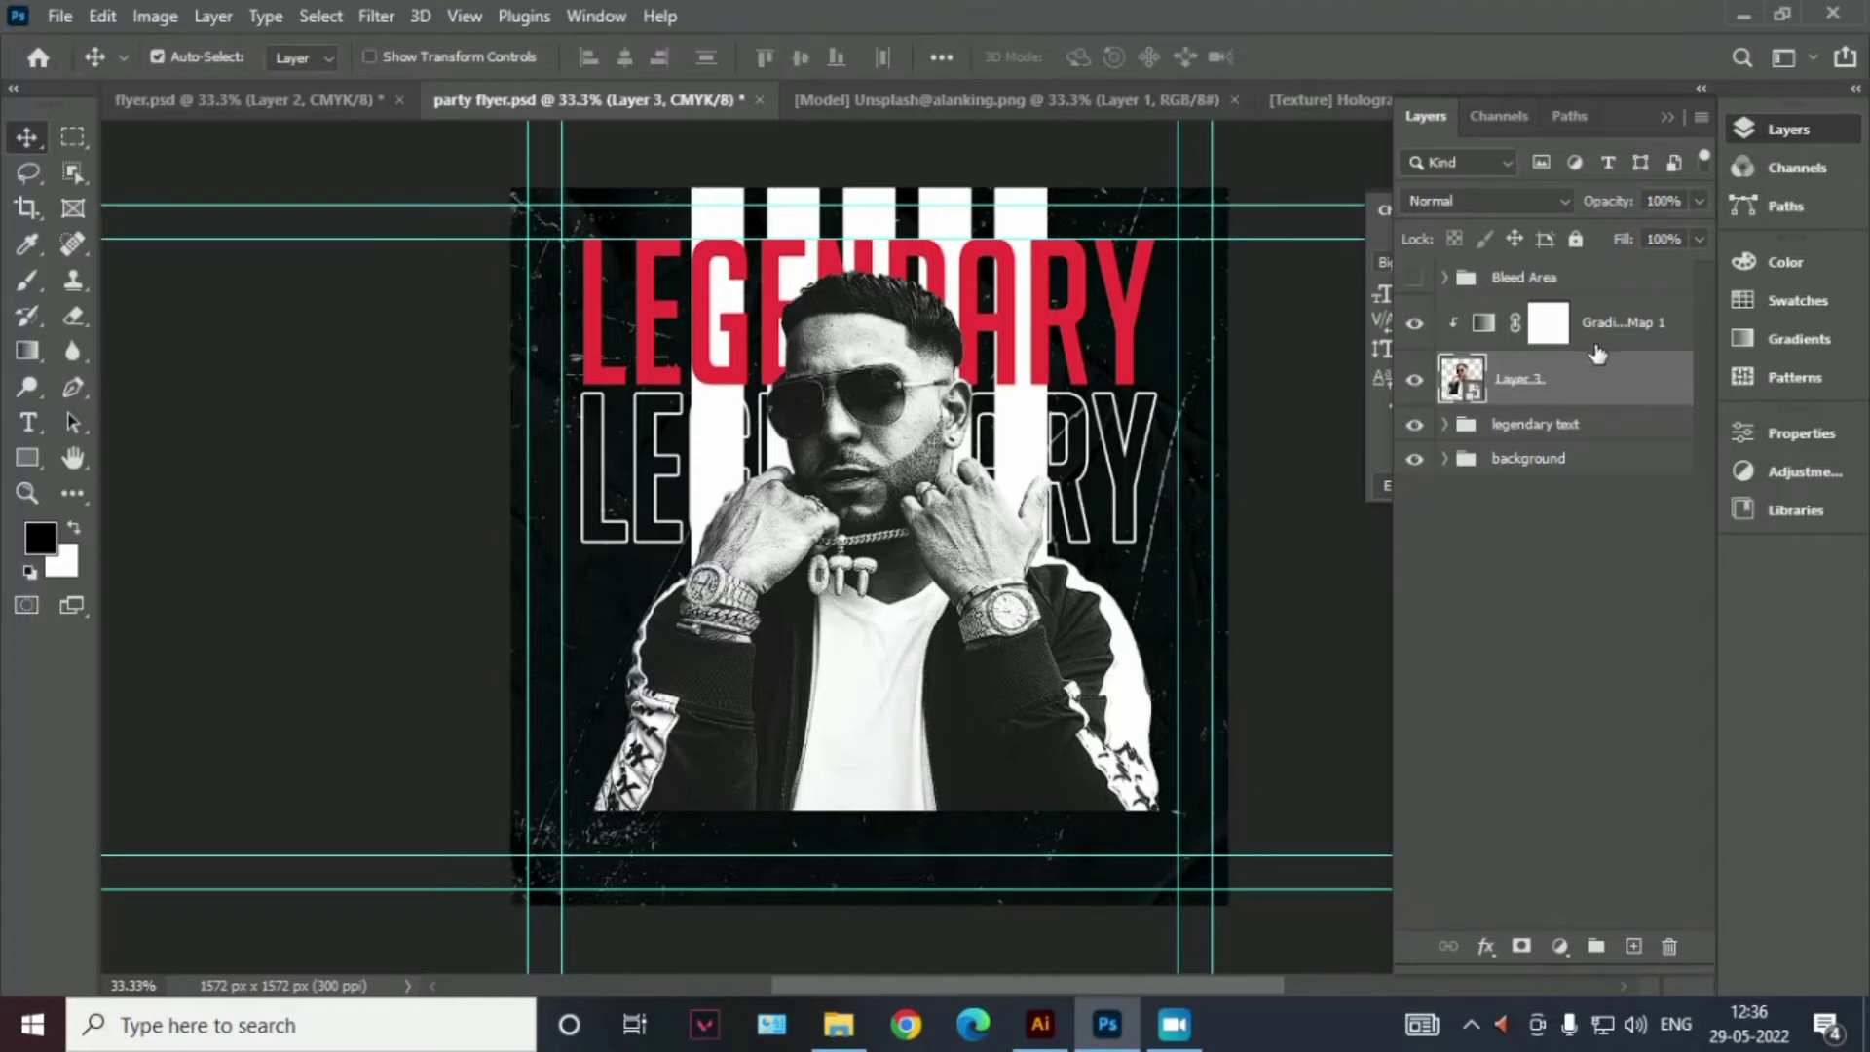
# Group the photo and gradient map as 'model', then select the torn-paper shape in Illustrator
pyautogui.keyDown('shift'); pyautogui.click(1633, 319); pyautogui.keyUp('shift')
pyautogui.hotkey('ctrl', 'g')
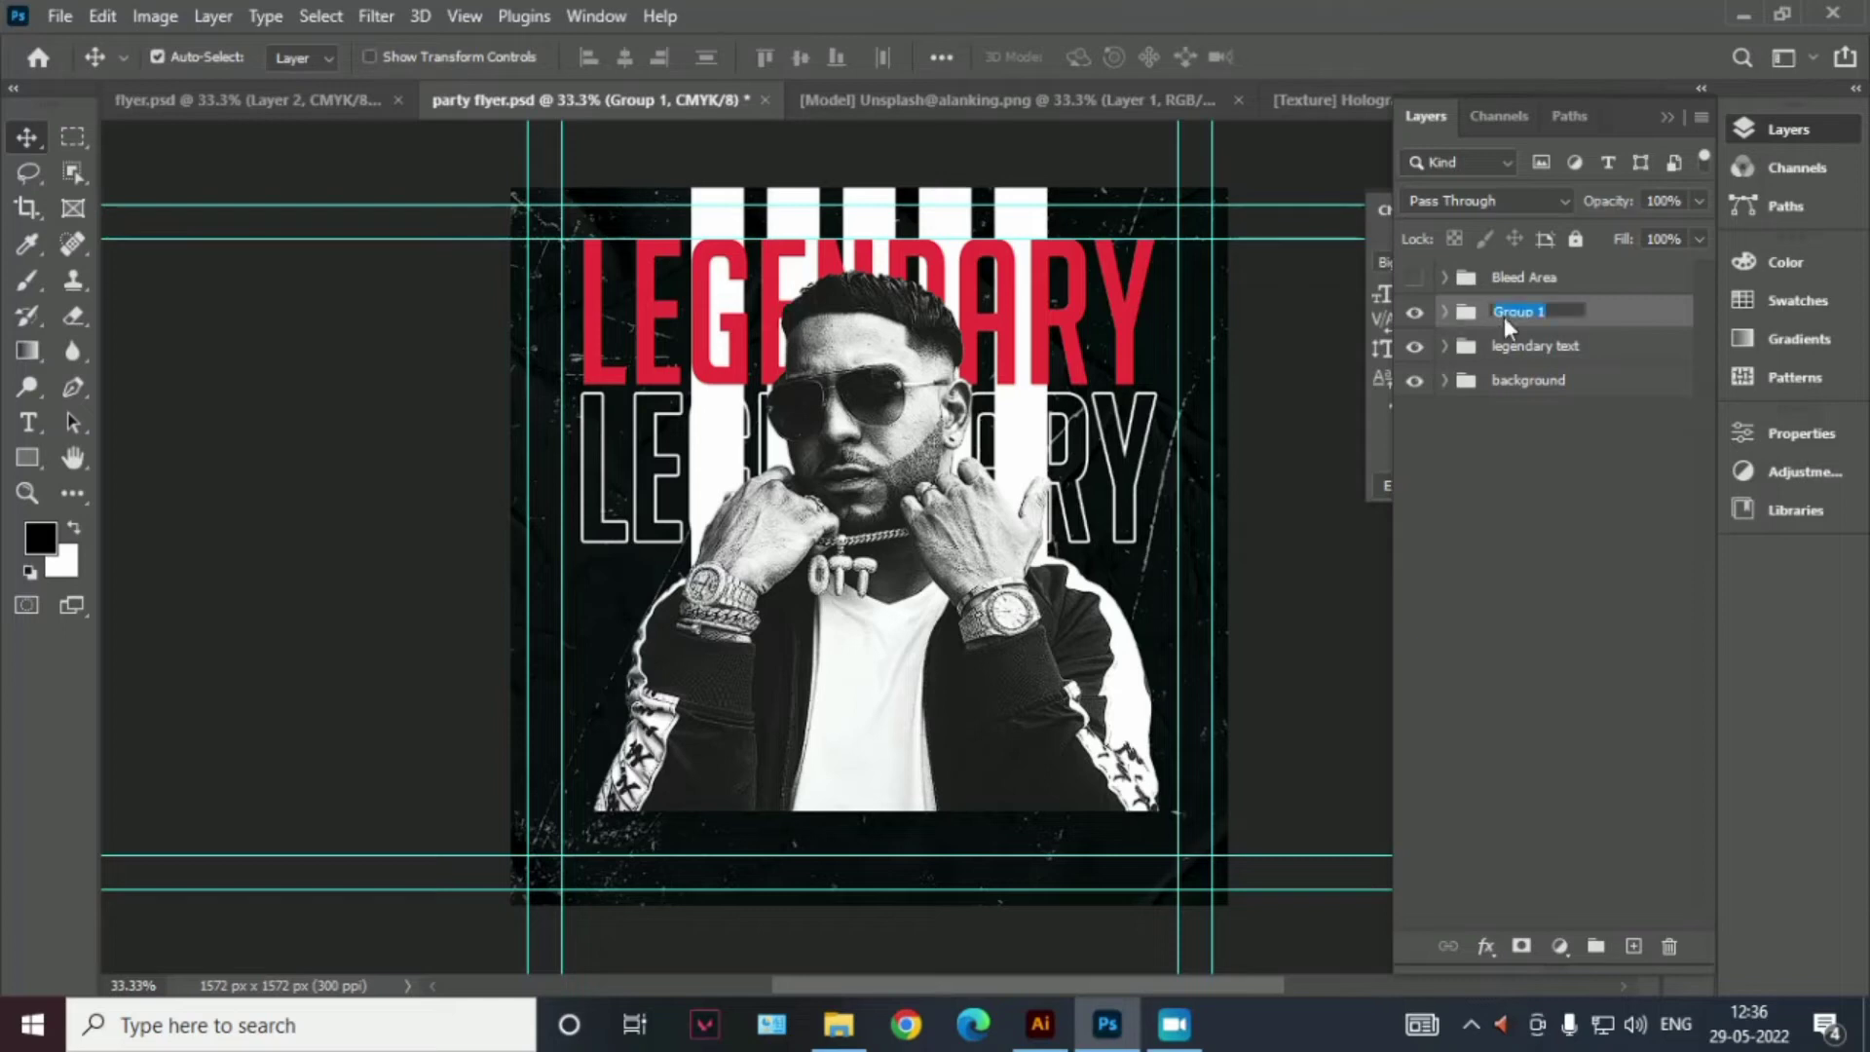
pyautogui.write('model')
pyautogui.press('Return')
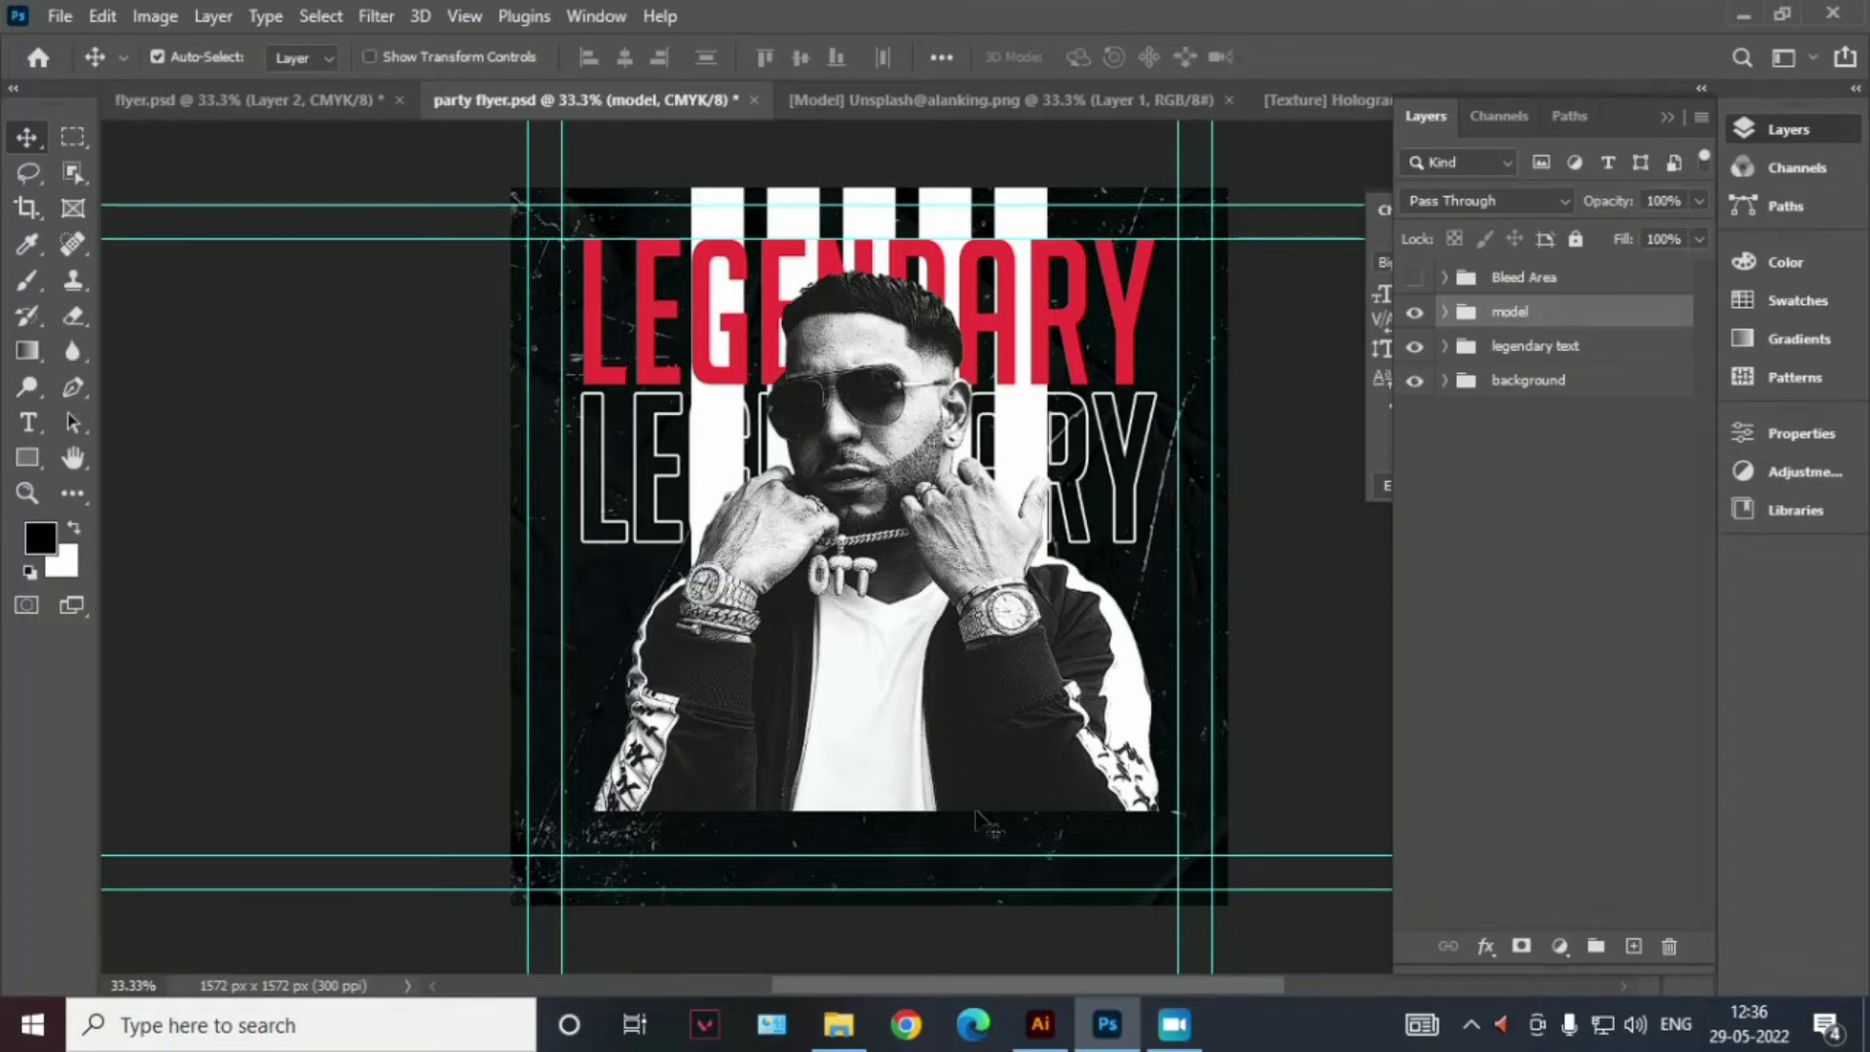
pyautogui.click(1040, 1022)
pyautogui.click(820, 366)
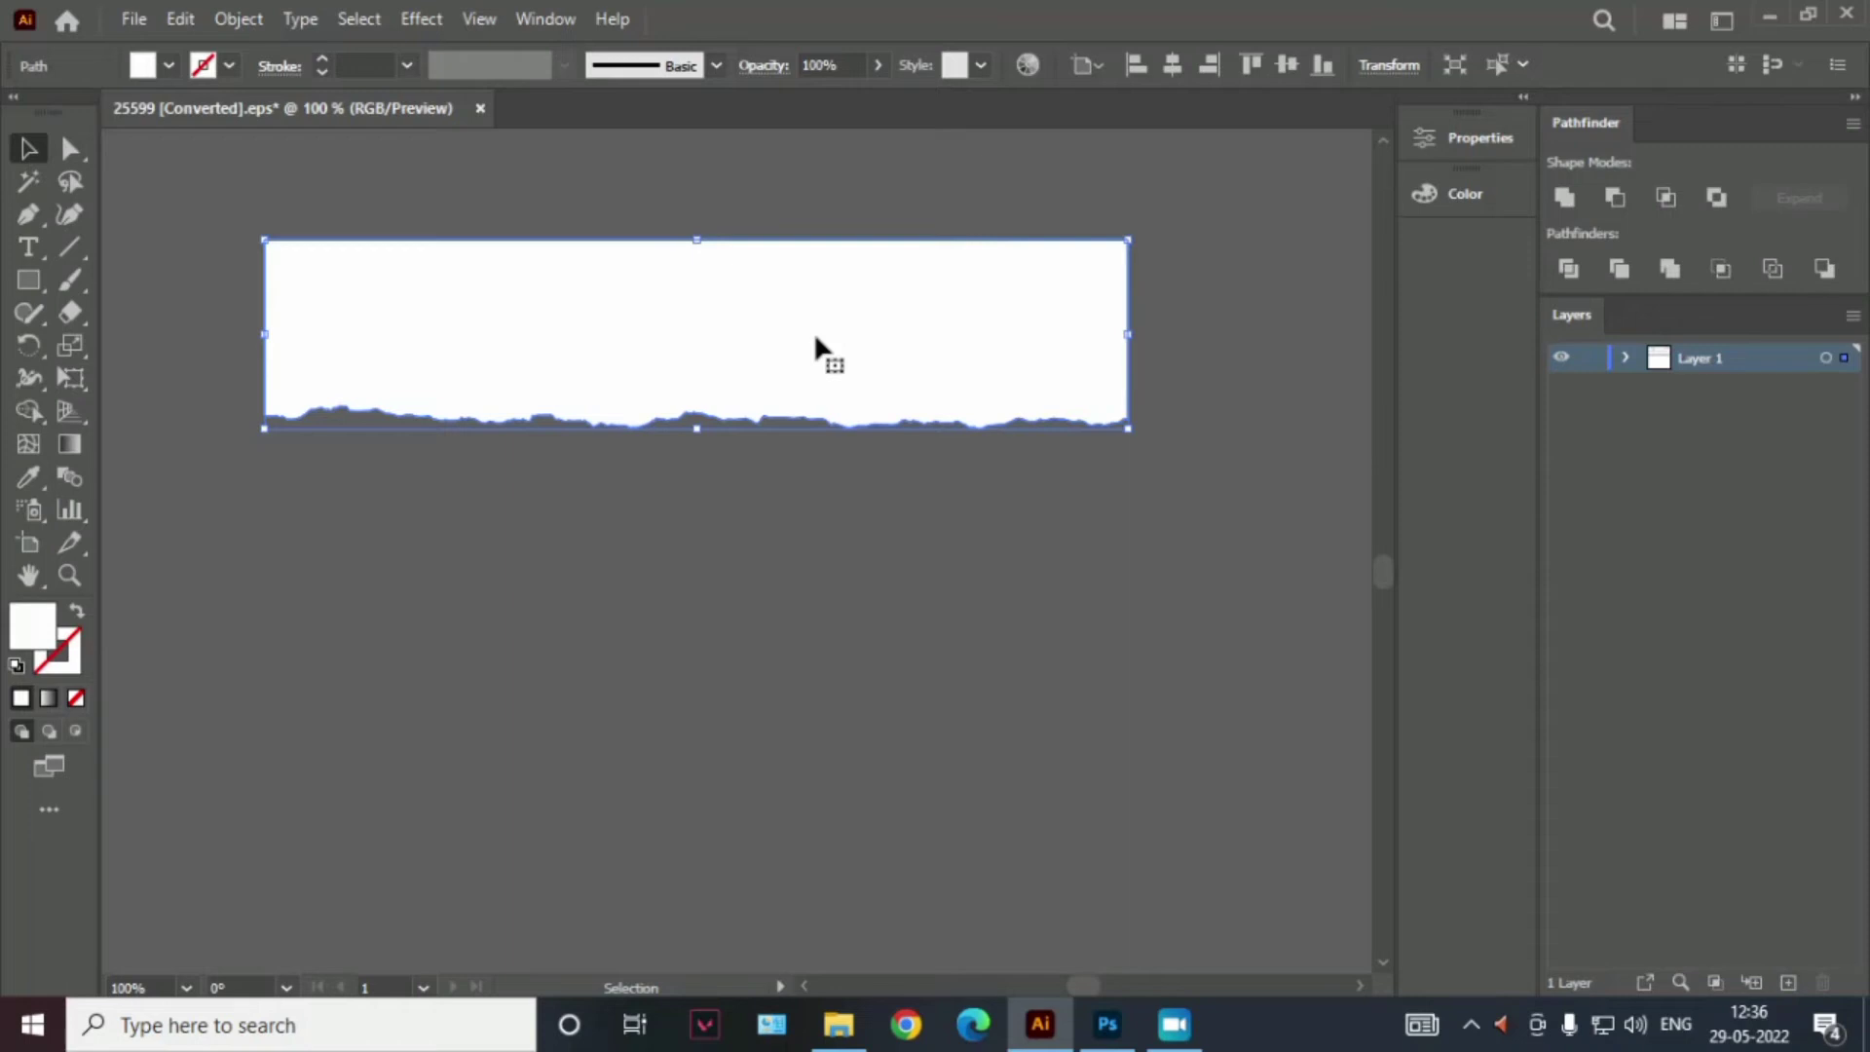
# Paste the Illustrator torn-paper shape as layers, rotate it 180° and fit it across the flyer's bottom
pyautogui.click(1106, 1020)
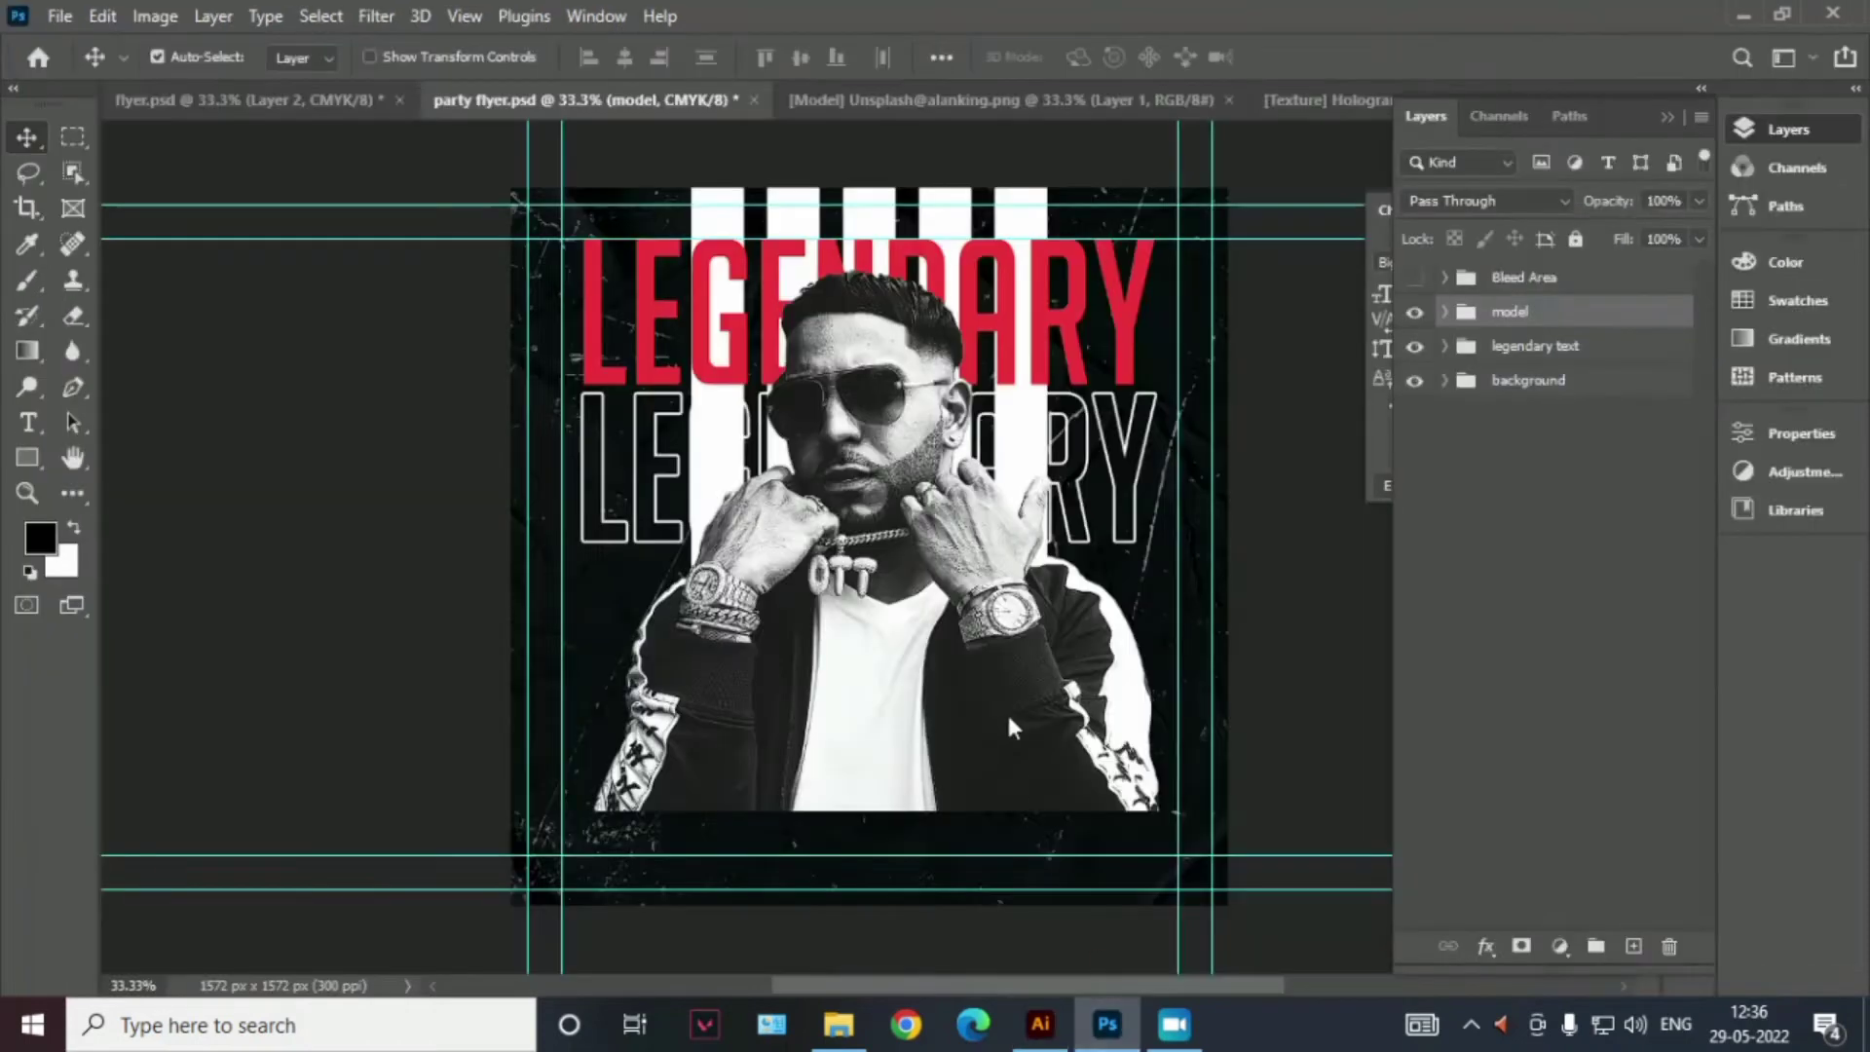
pyautogui.hotkey('ctrl', 'v')
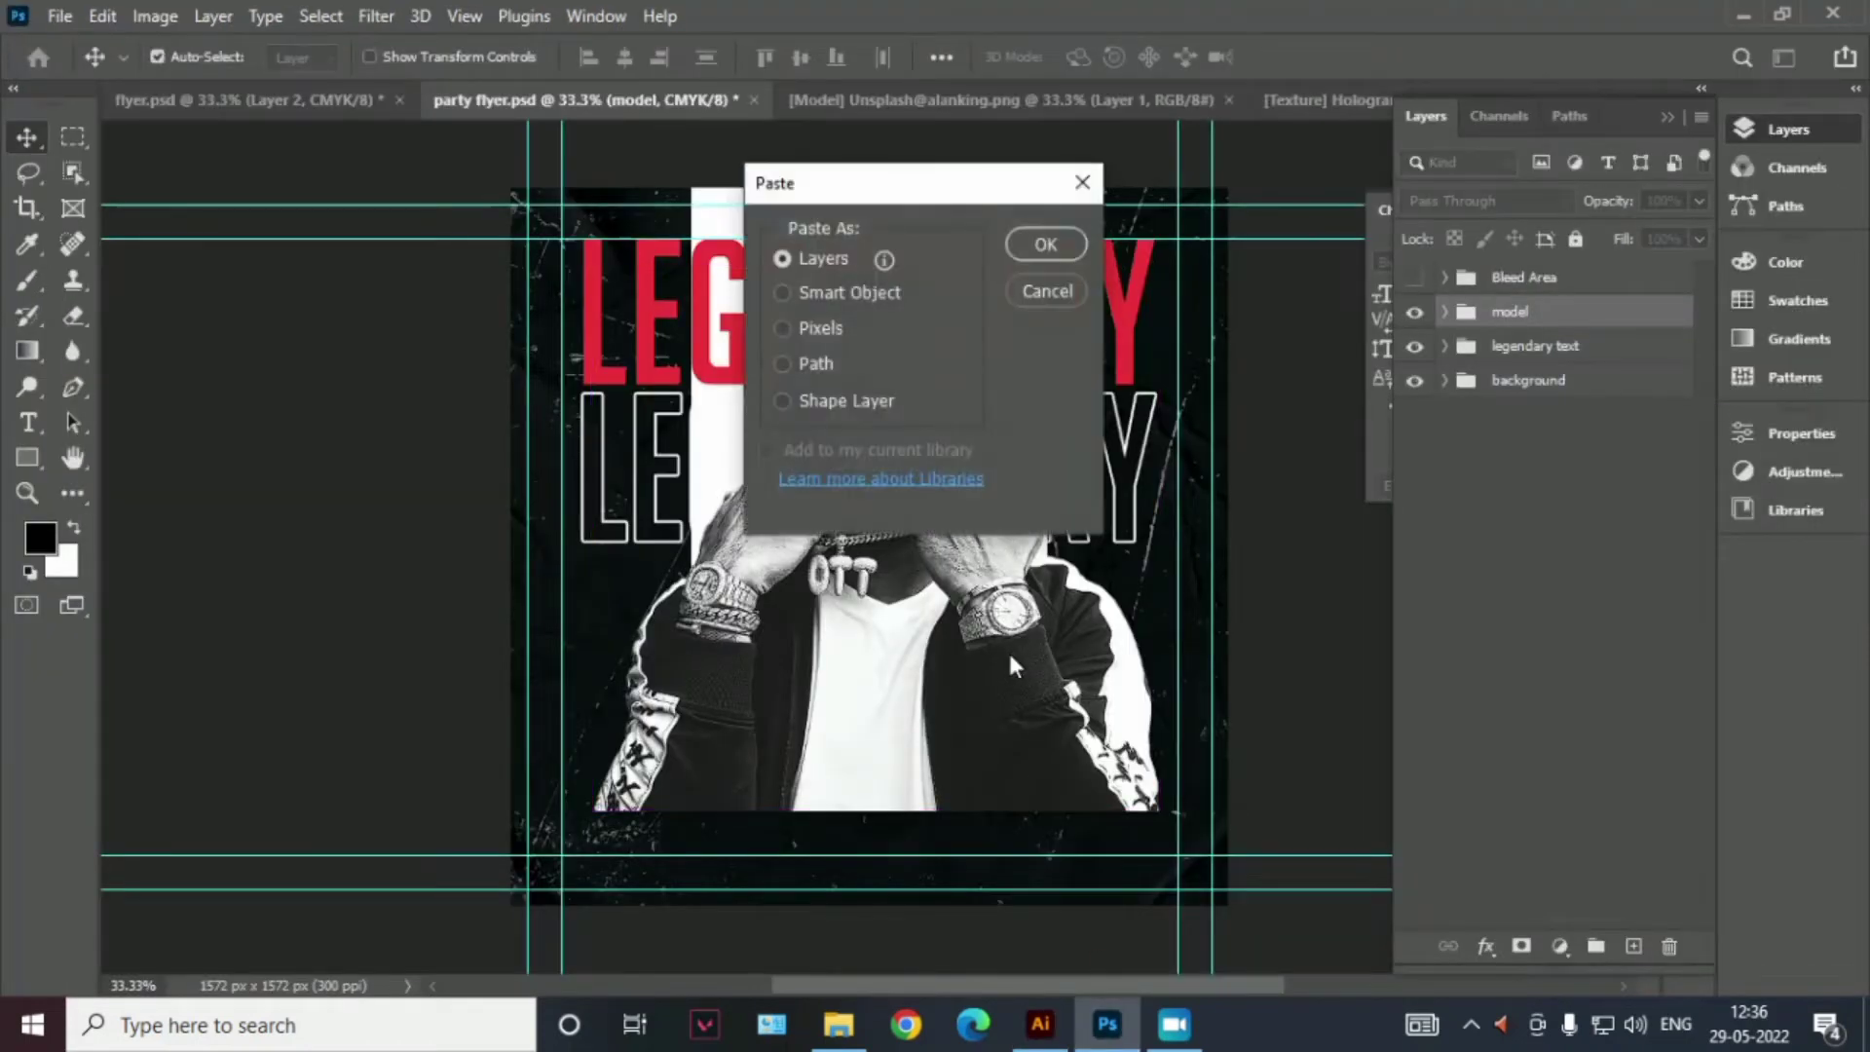
pyautogui.click(1044, 243)
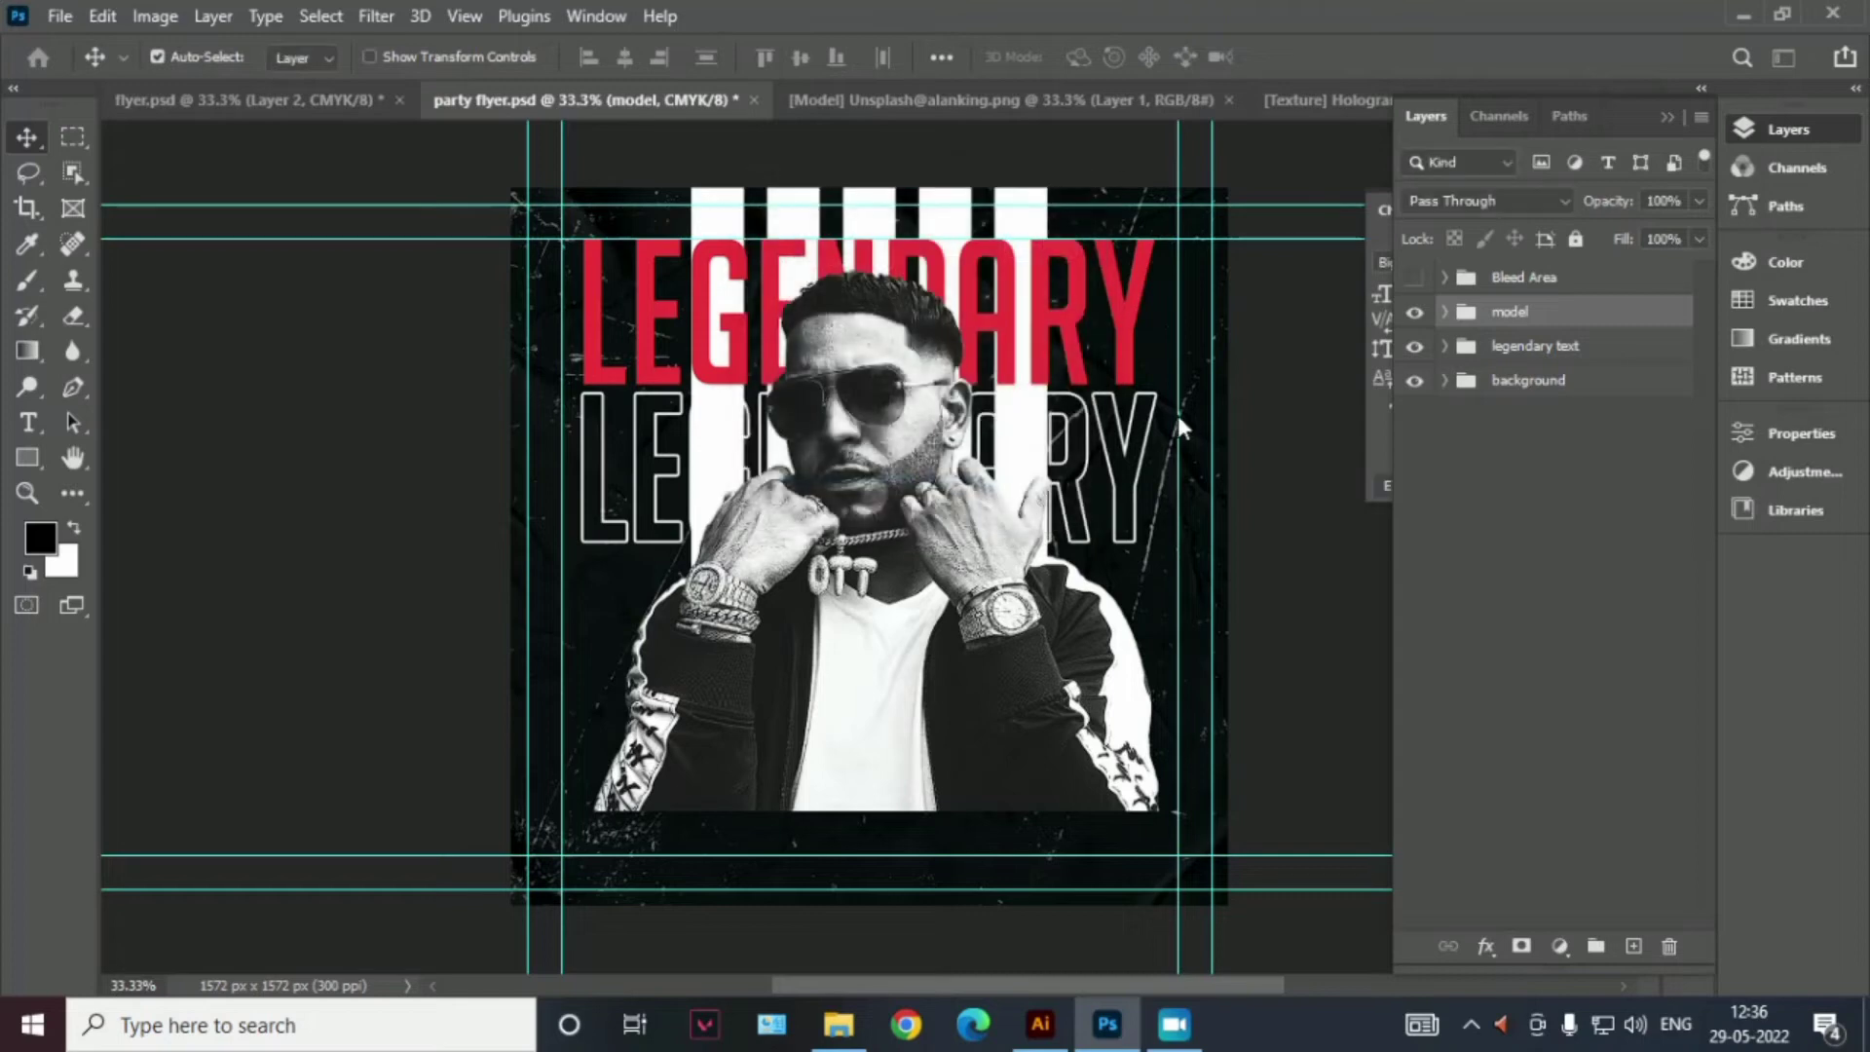
pyautogui.hotkey('ctrl', 't')
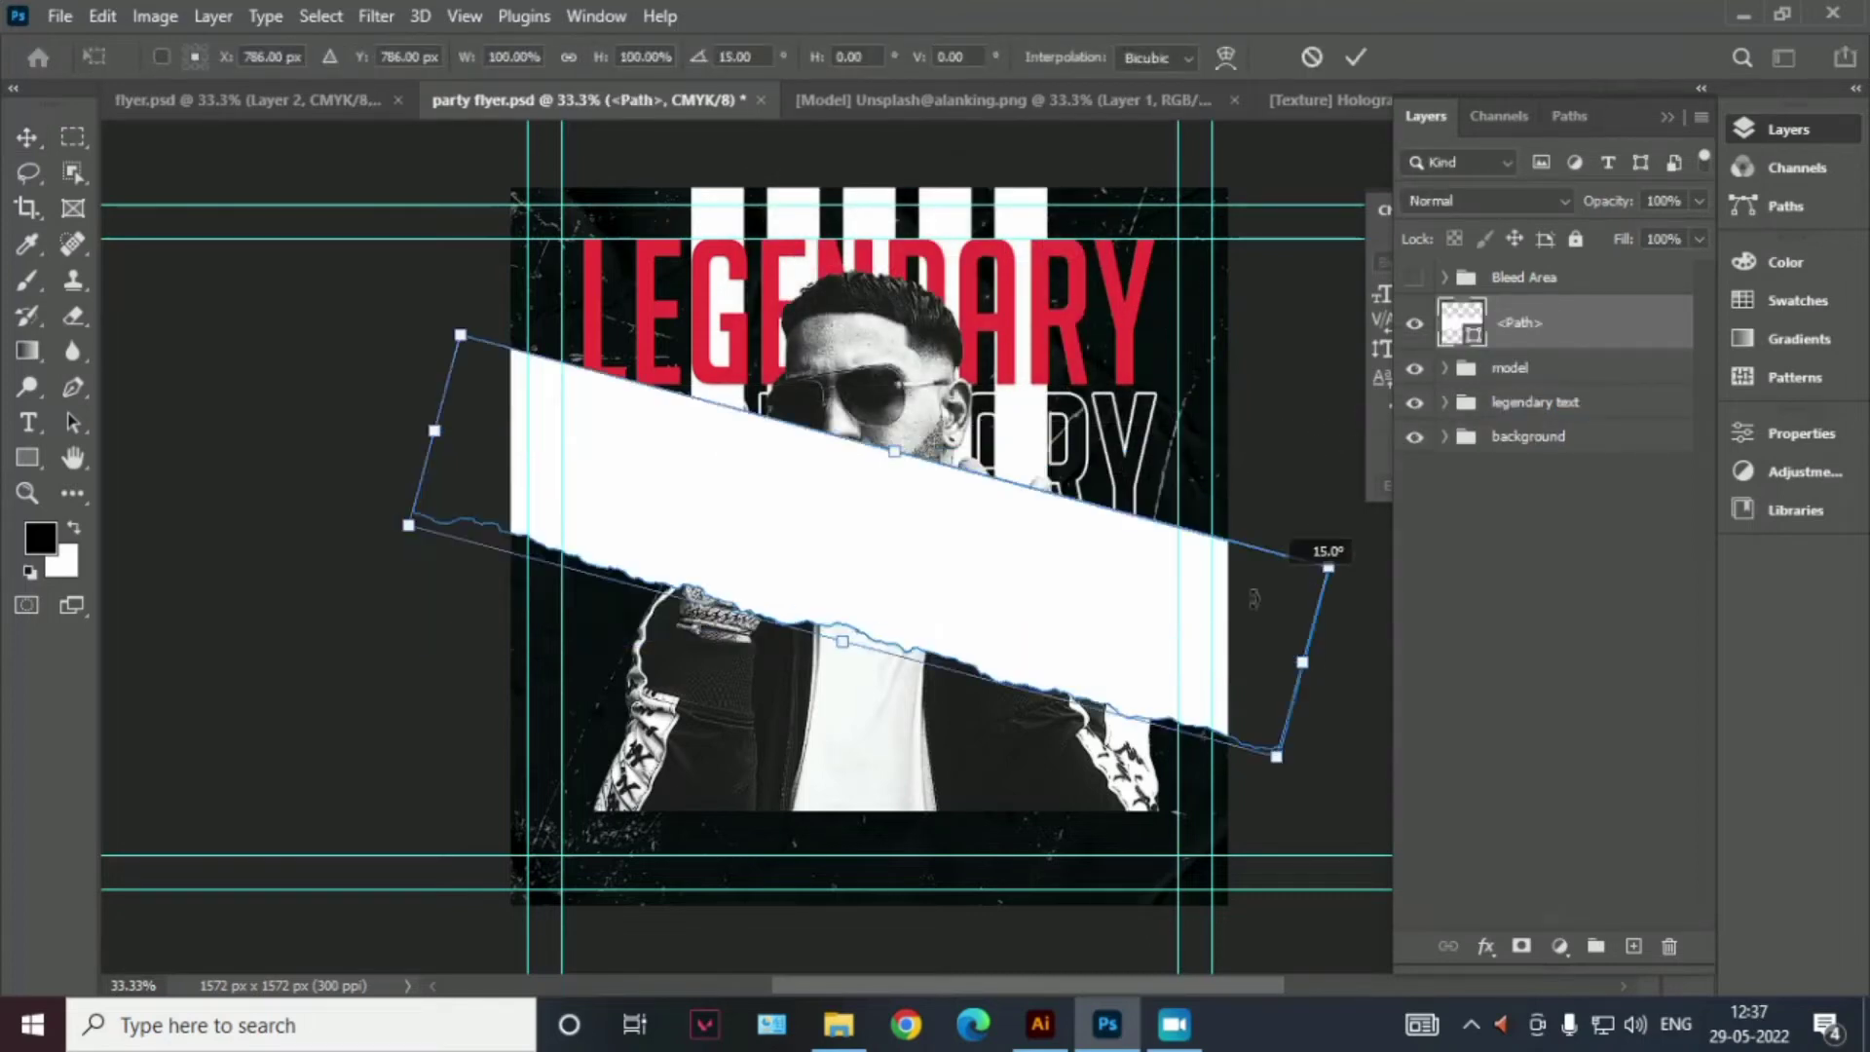
pyautogui.moveTo(1336, 441)
pyautogui.mouseDown()
pyautogui.moveTo(440, 563)
pyautogui.moveTo(512, 546)
pyautogui.mouseUp()
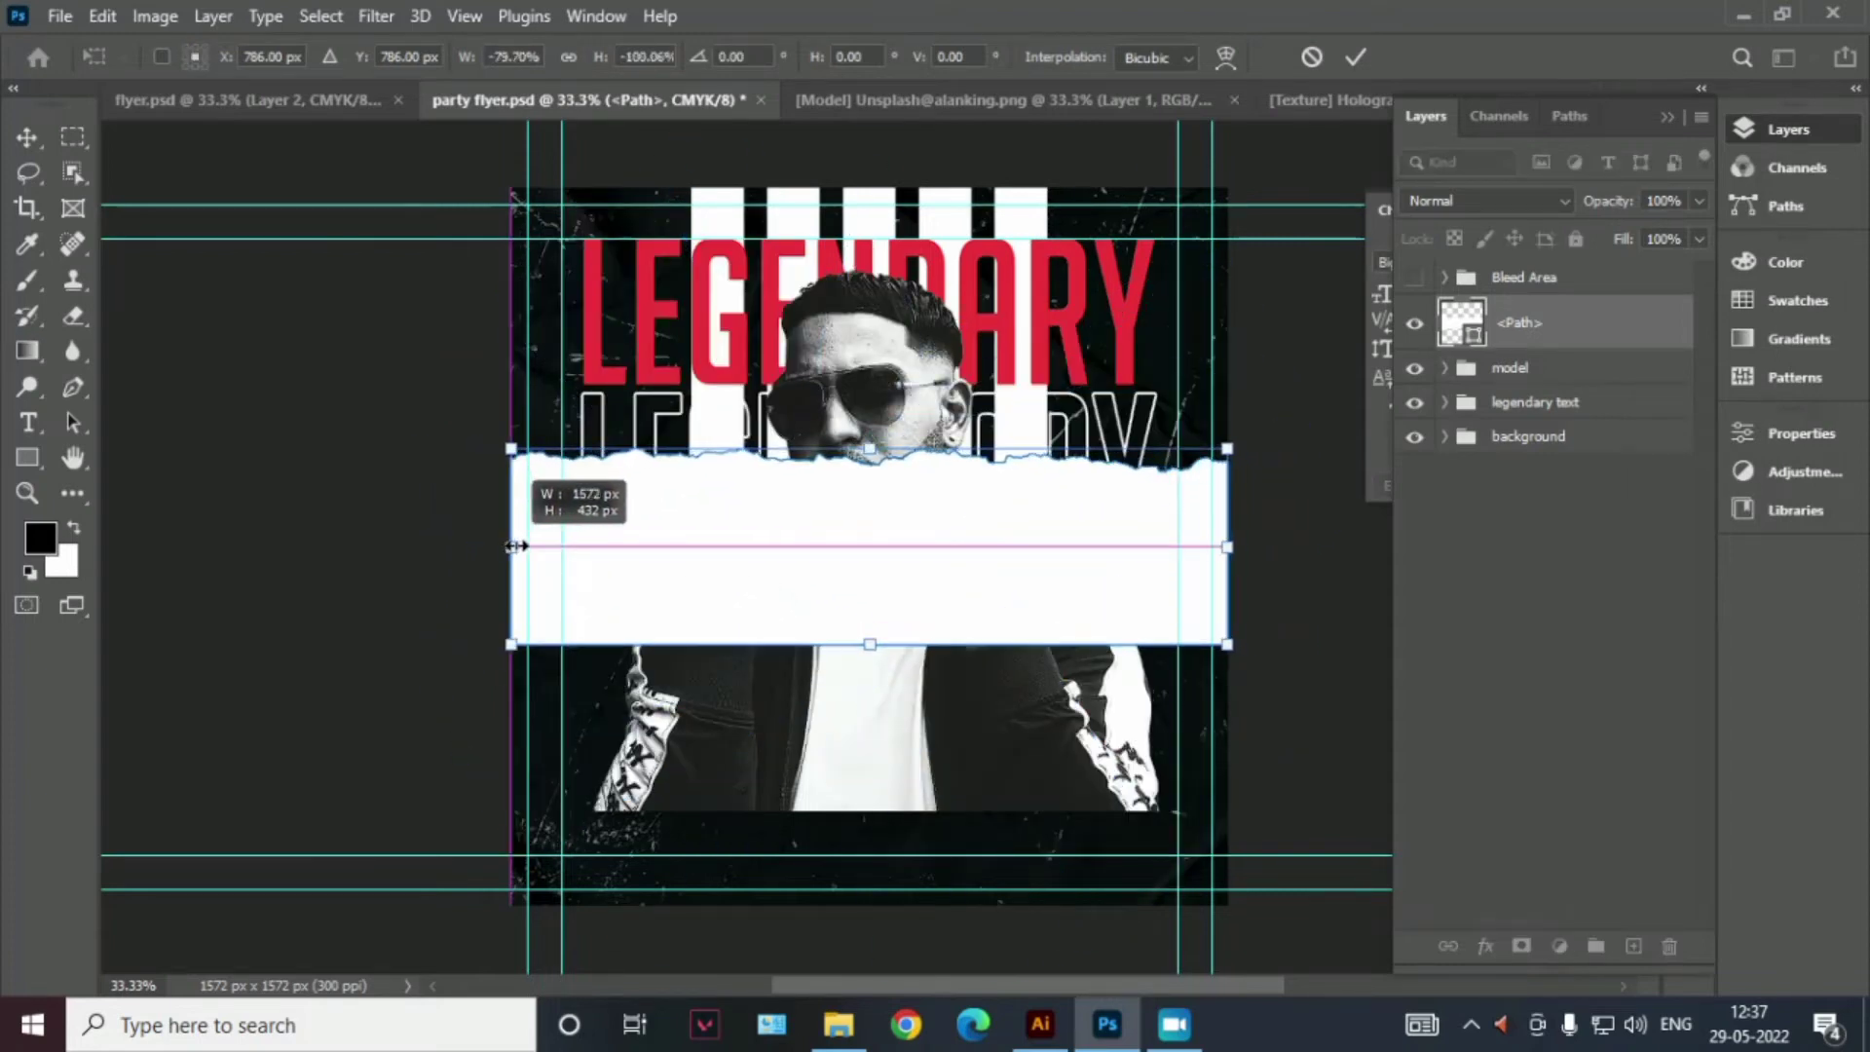
pyautogui.moveTo(896, 511); pyautogui.dragTo(906, 782)
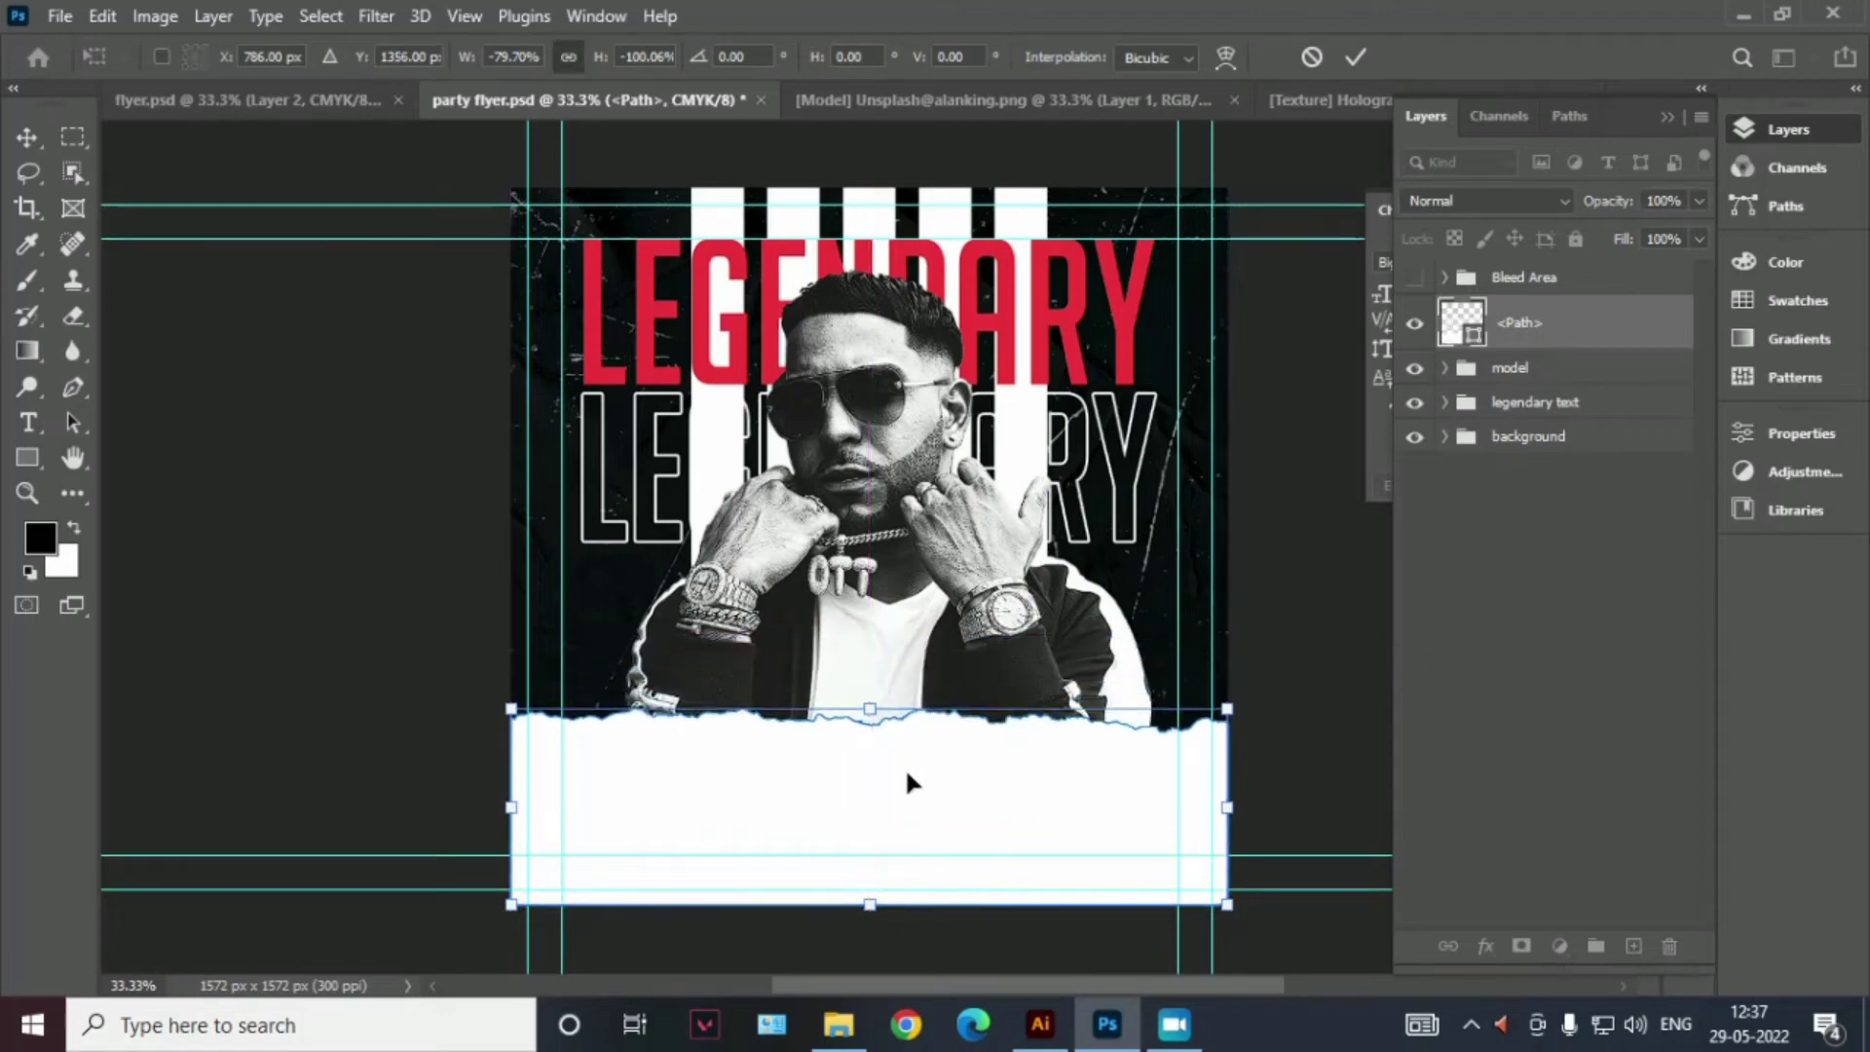
pyautogui.moveTo(872, 709); pyautogui.dragTo(938, 787)
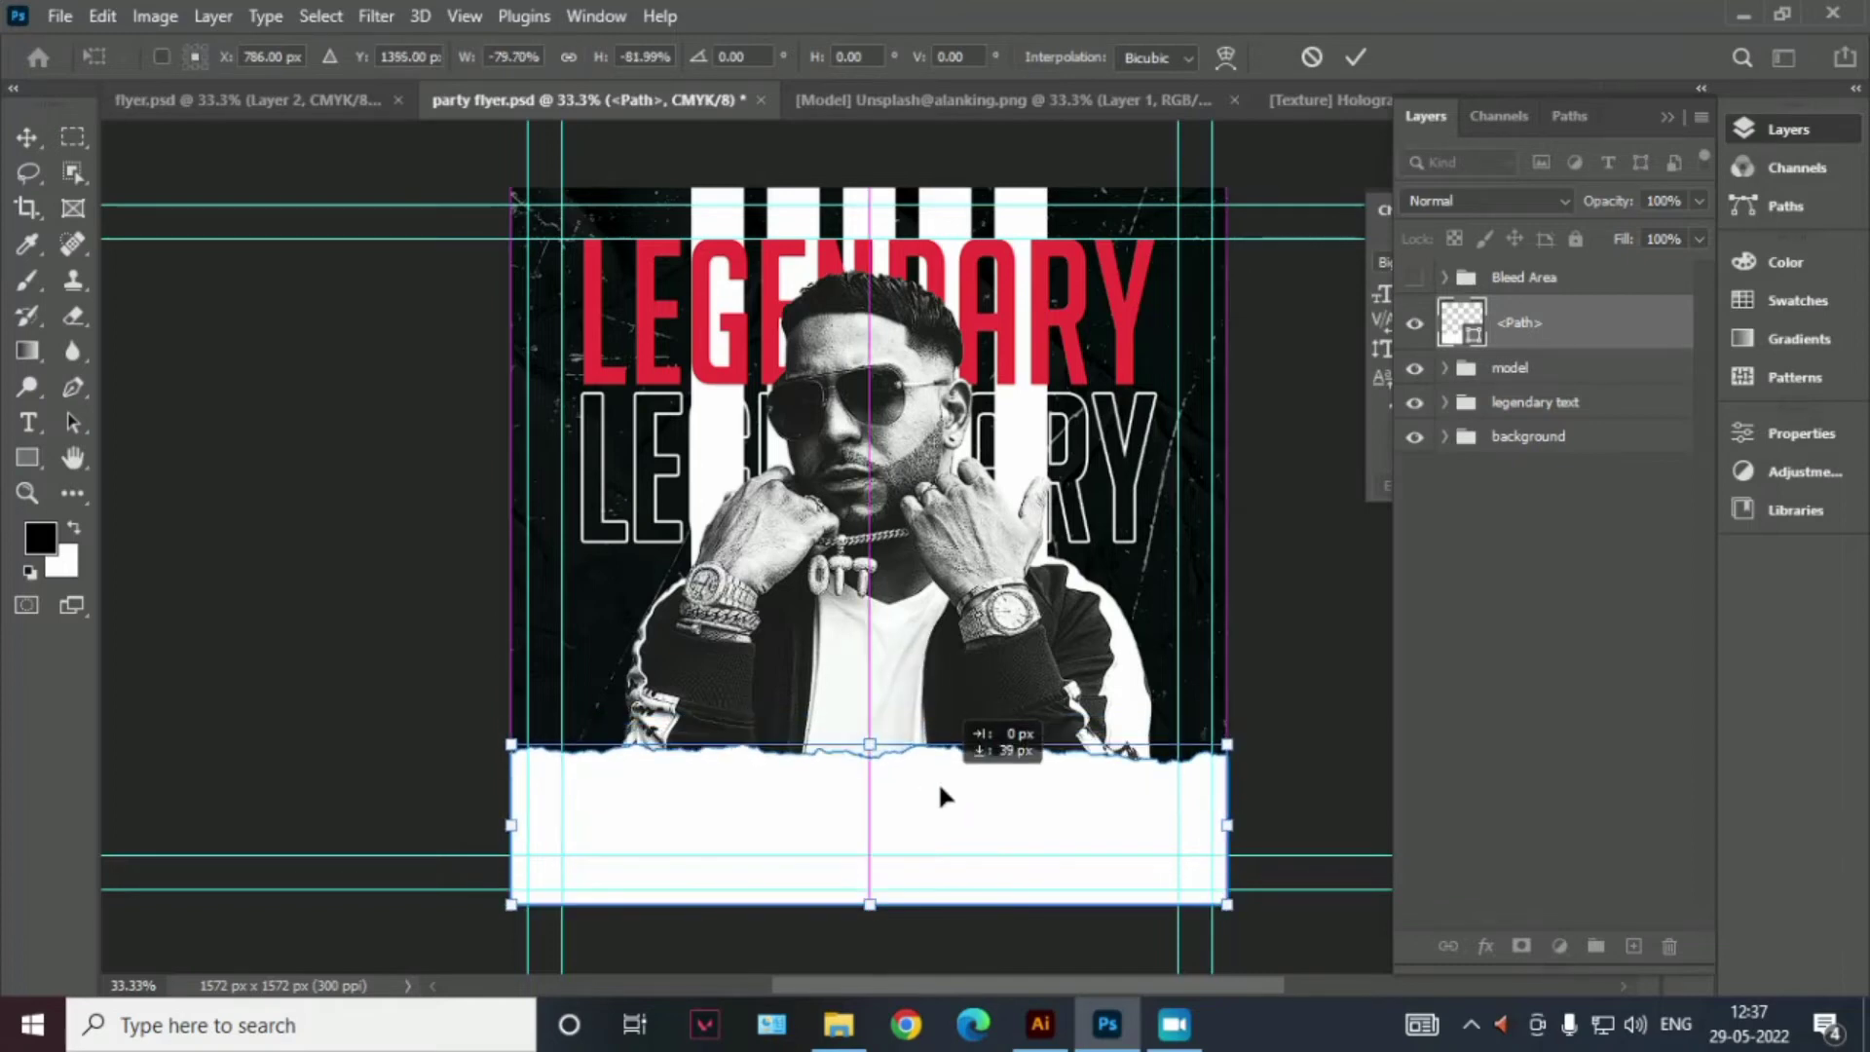
pyautogui.click(1353, 51)
# Open the [Texture] Glued Paper file and place its layer into the party flyer as Layer 4
pyautogui.hotkey('ctrl', 'o')
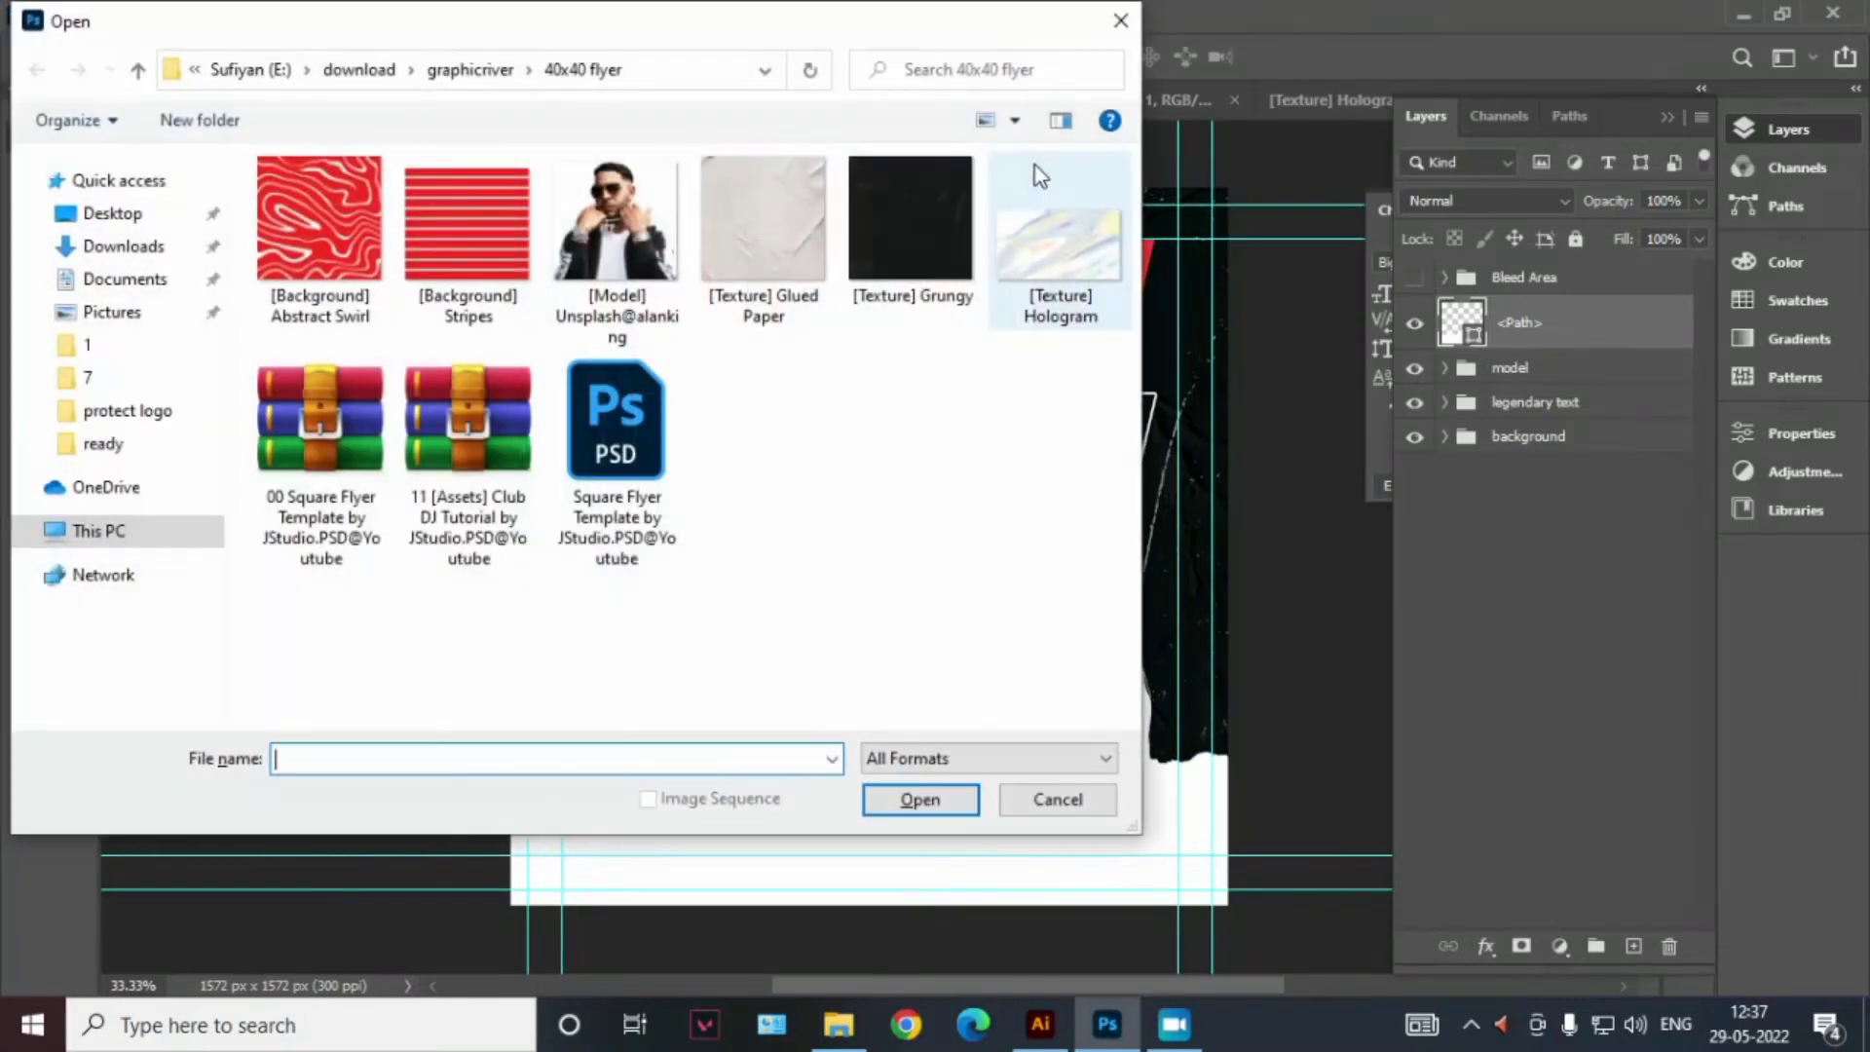
pyautogui.click(761, 234)
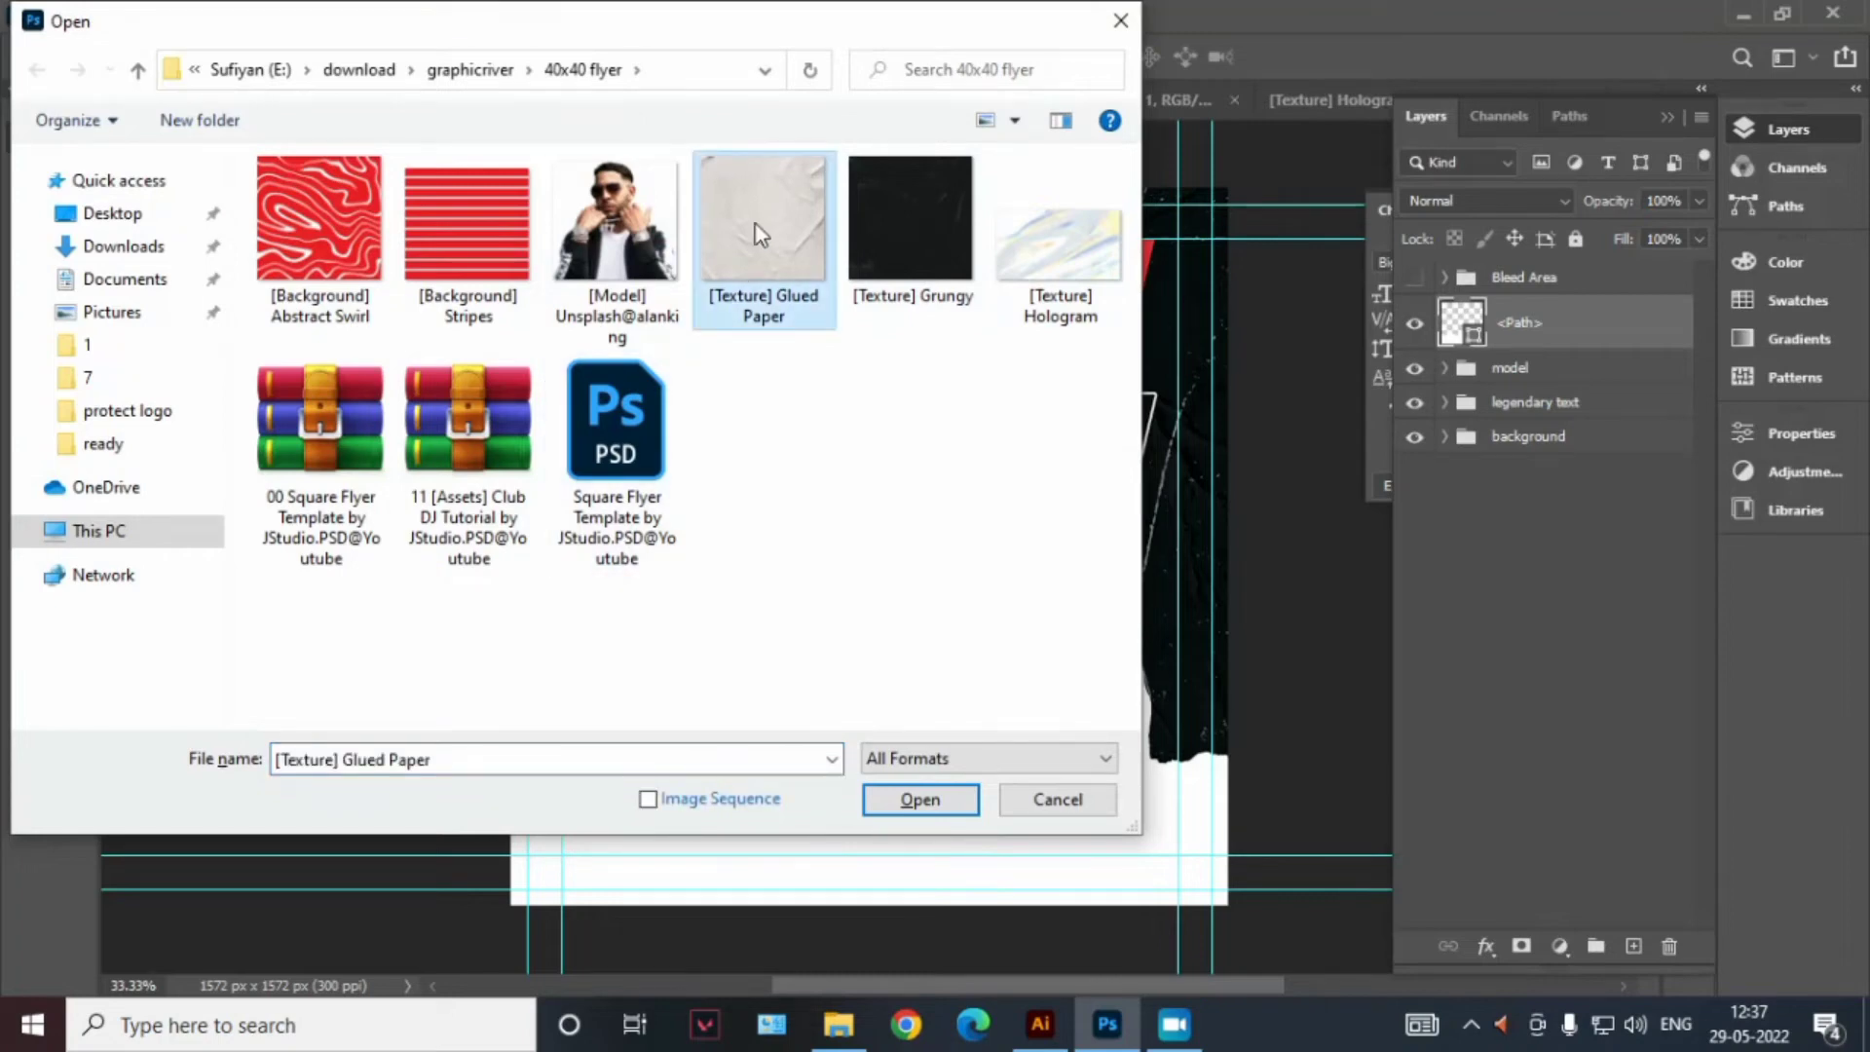
pyautogui.doubleClick(761, 234)
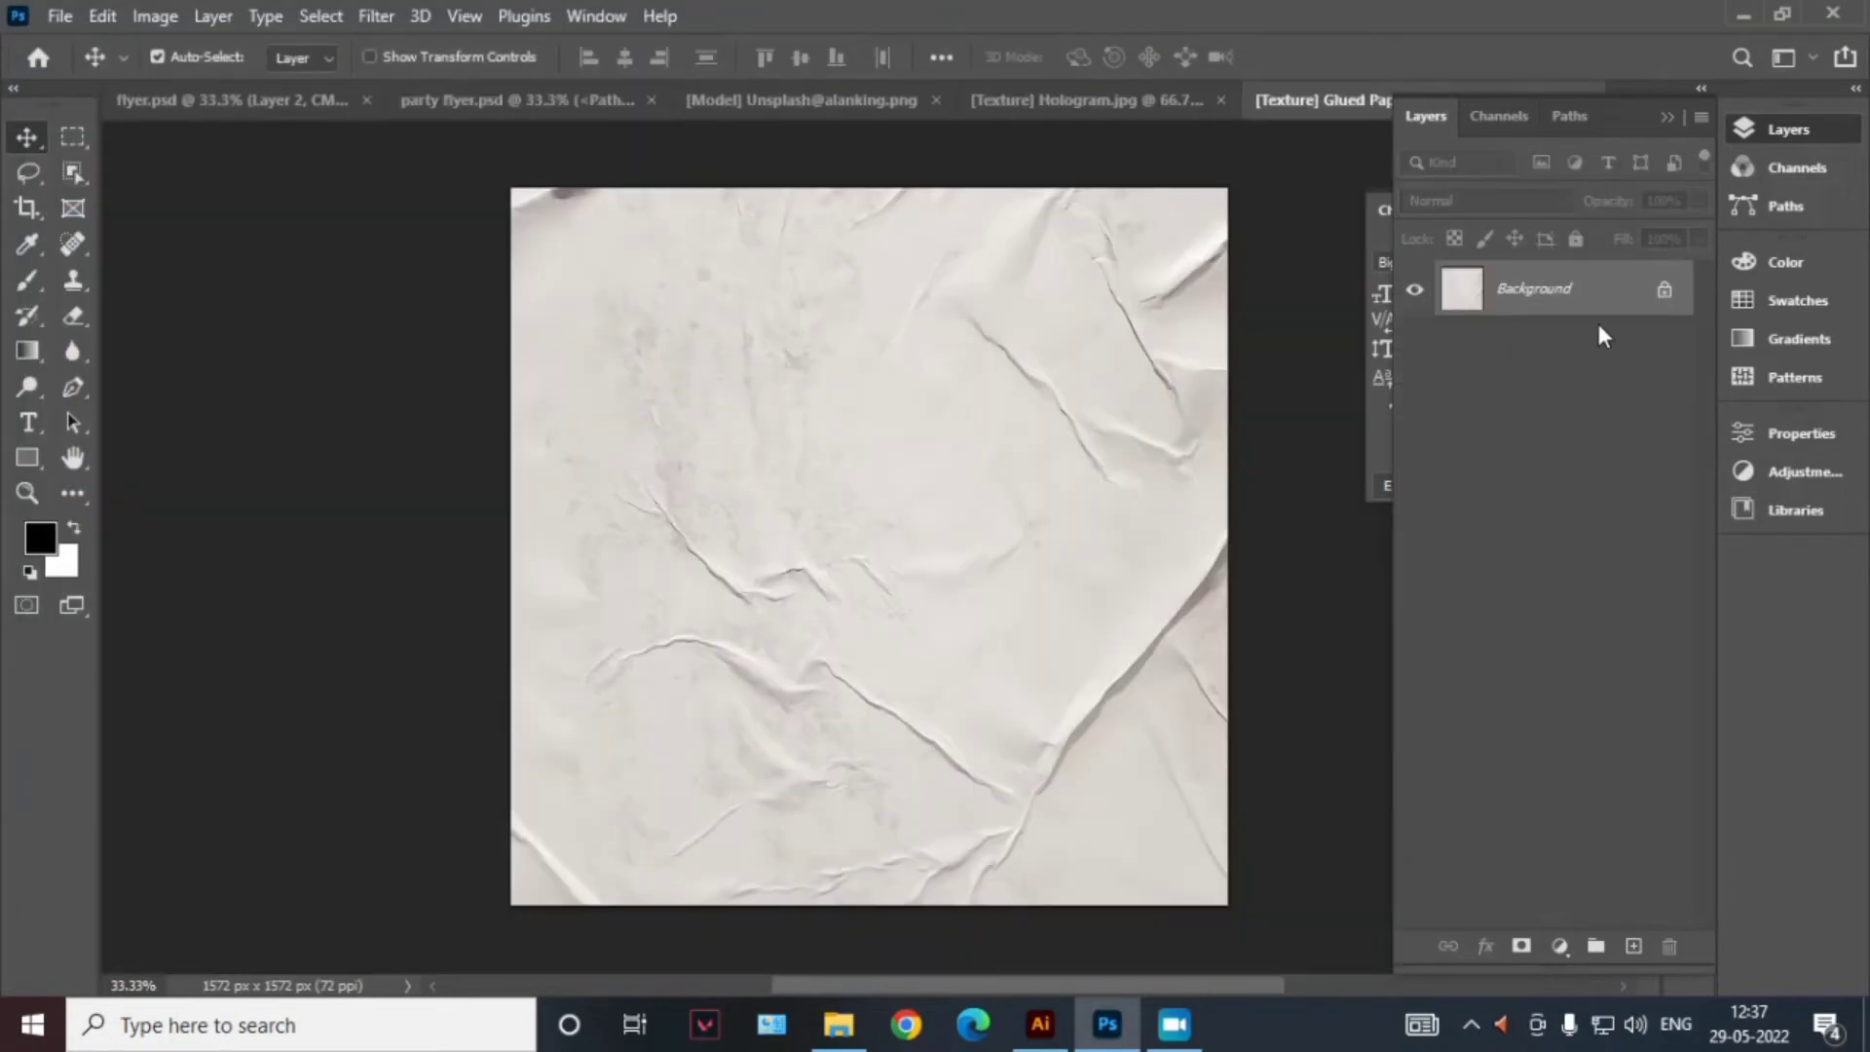
pyautogui.click(1663, 292)
pyautogui.moveTo(1119, 441)
pyautogui.mouseDown()
pyautogui.moveTo(526, 114)
pyautogui.moveTo(1047, 638)
pyautogui.moveTo(874, 776)
pyautogui.moveTo(876, 730)
pyautogui.mouseUp()
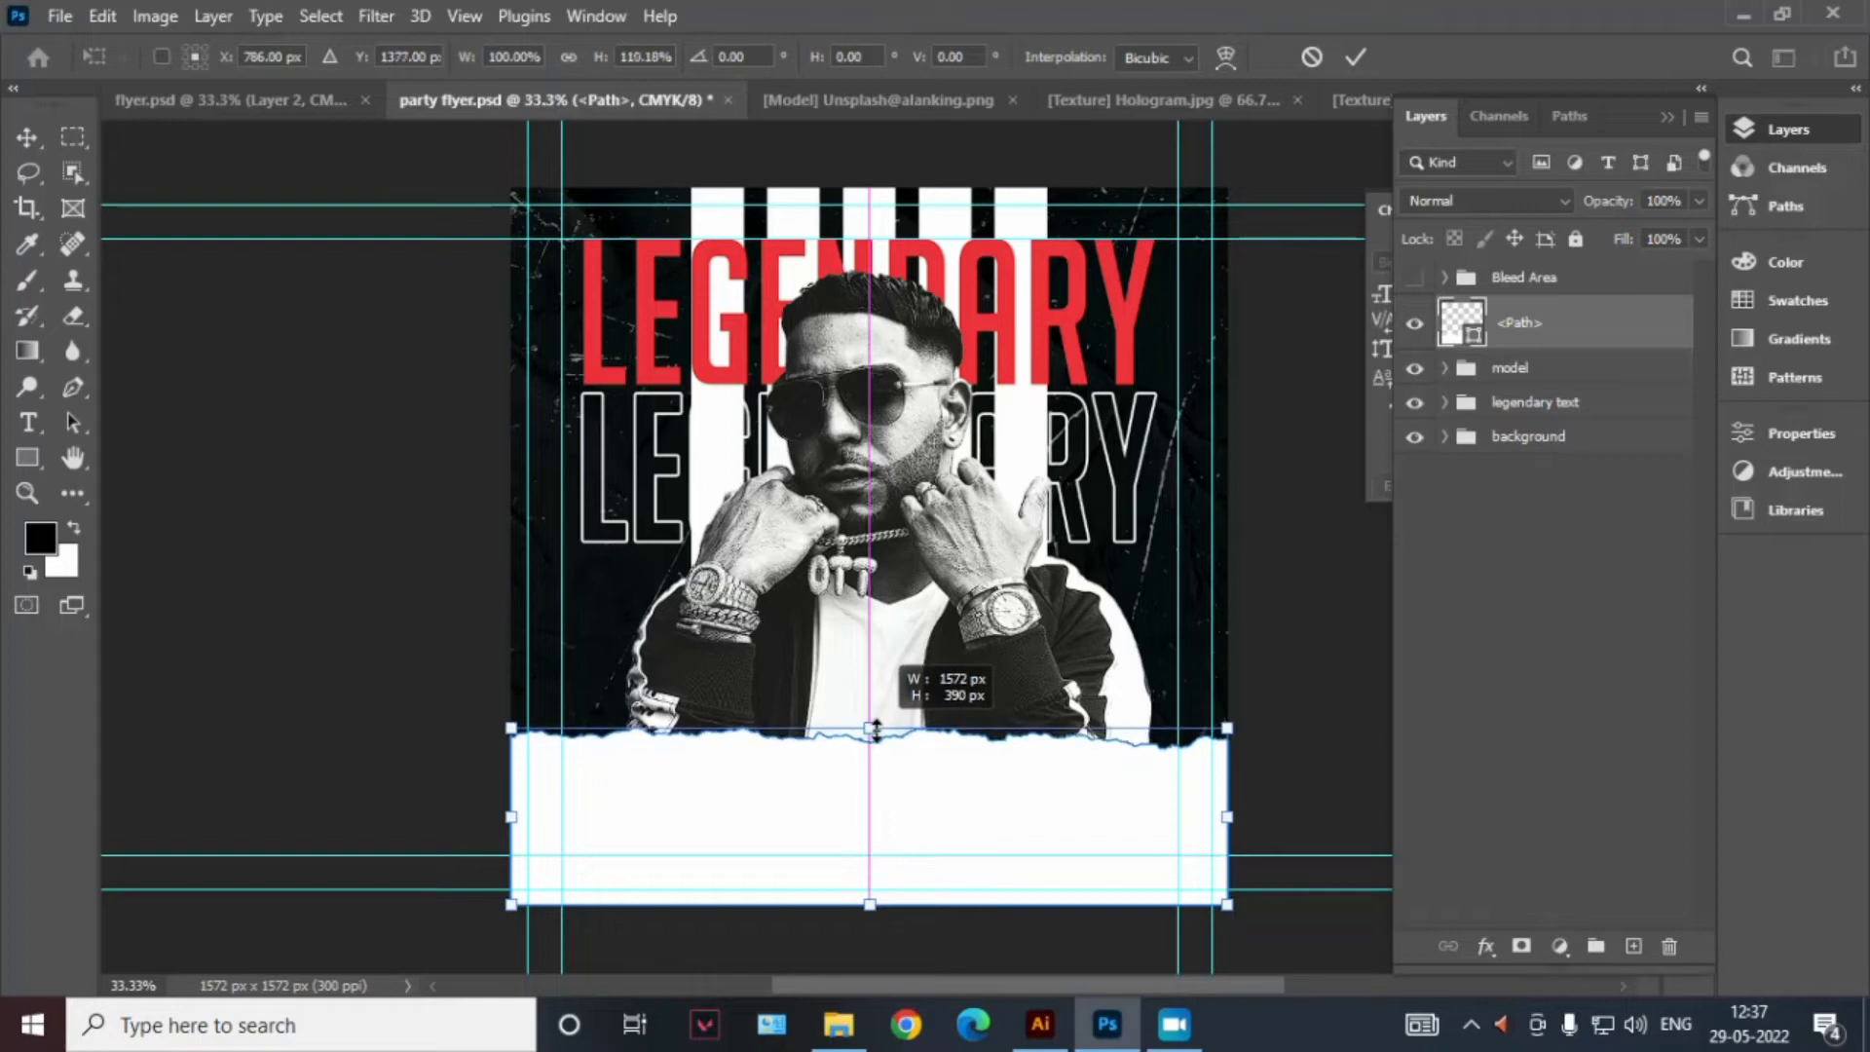
pyautogui.click(1353, 58)
# Scale the Glued Paper texture down over the torn strip at the flyer's bottom
pyautogui.hotkey('ctrl', 'v')
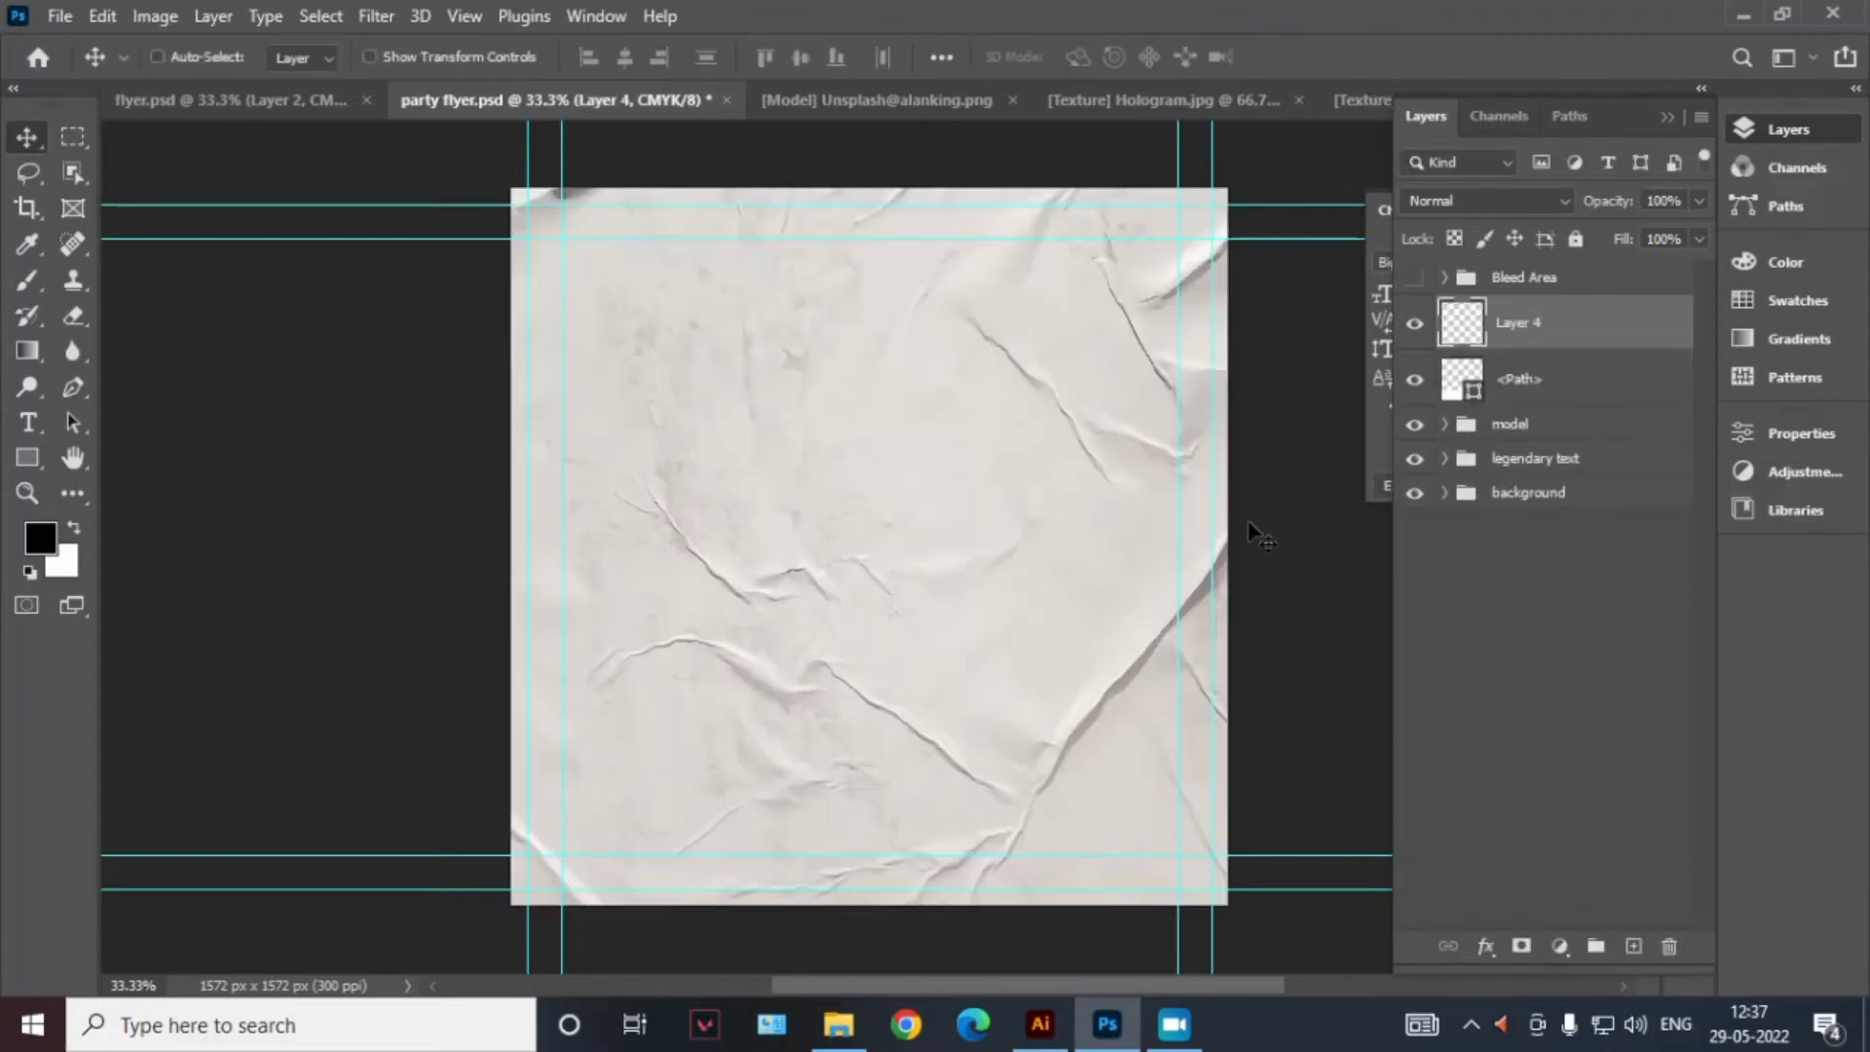
pyautogui.hotkey('ctrl', 't')
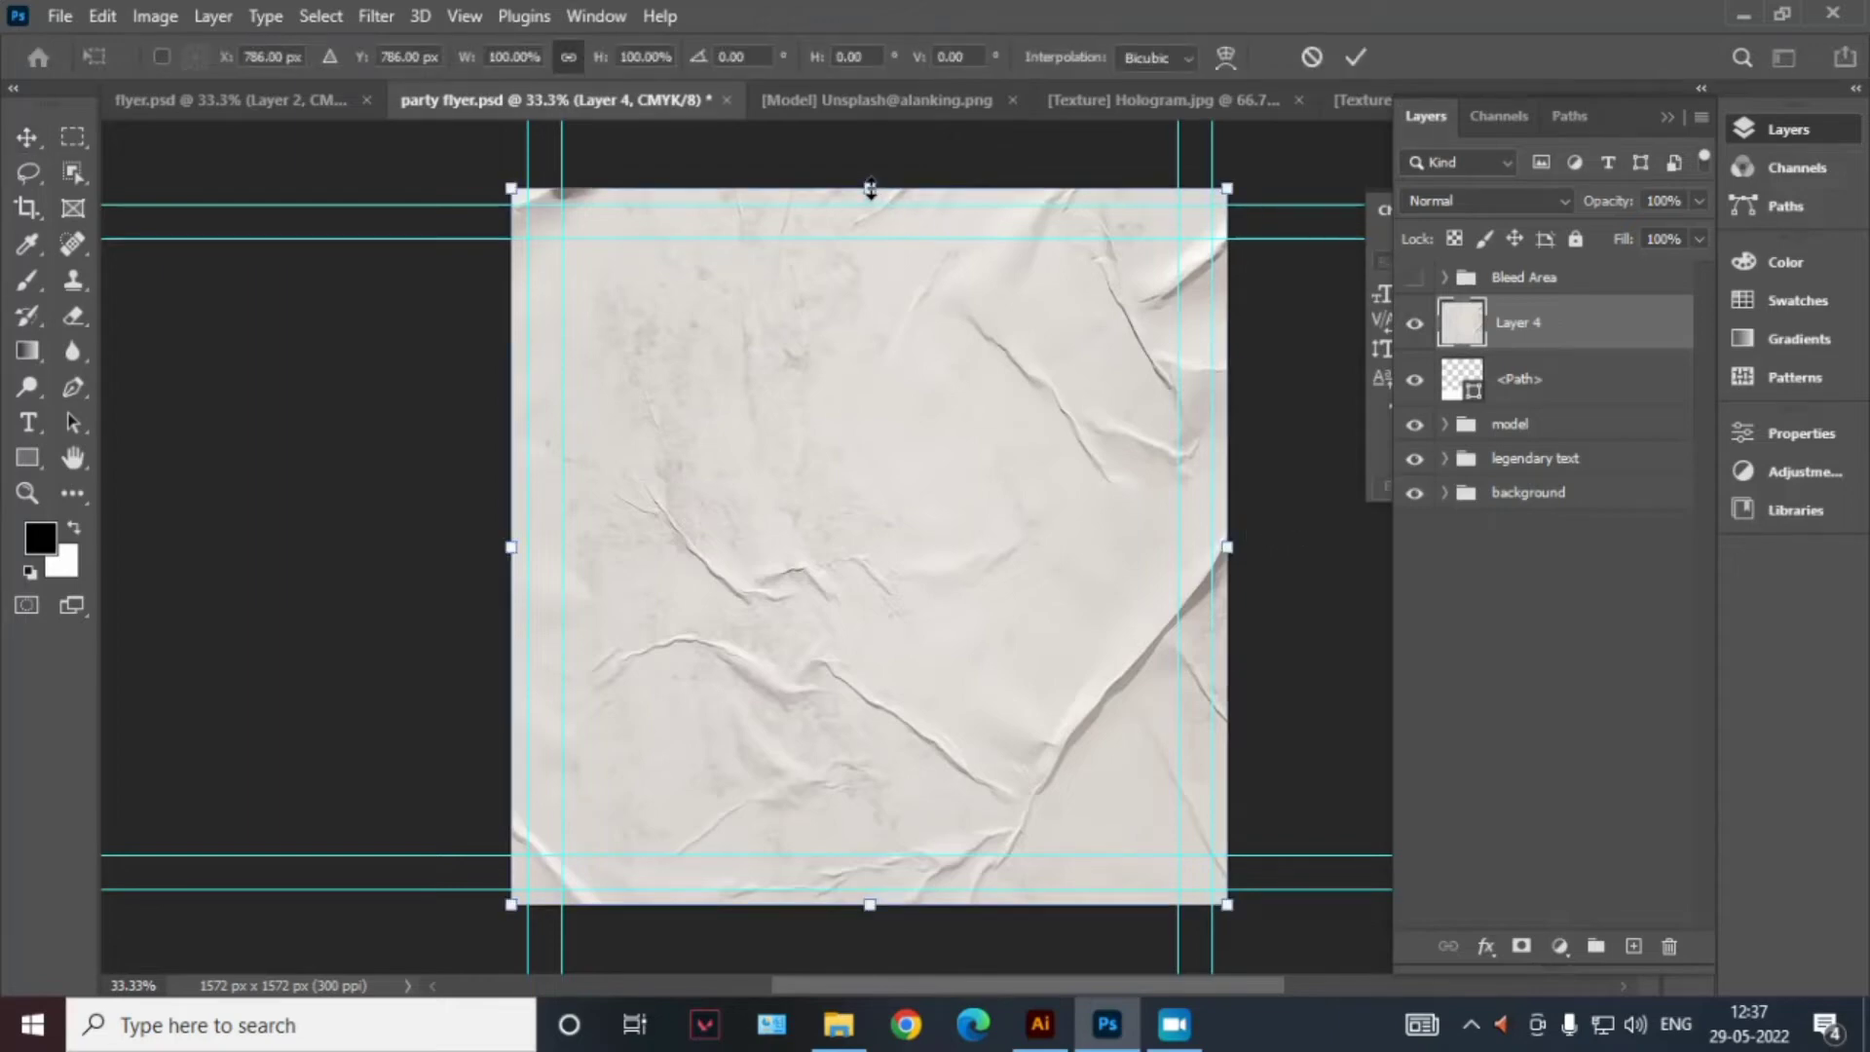
pyautogui.moveTo(869, 190)
pyautogui.mouseDown()
pyautogui.moveTo(889, 356)
pyautogui.moveTo(960, 451)
pyautogui.moveTo(963, 498)
pyautogui.moveTo(932, 654)
pyautogui.moveTo(870, 638)
pyautogui.mouseUp()
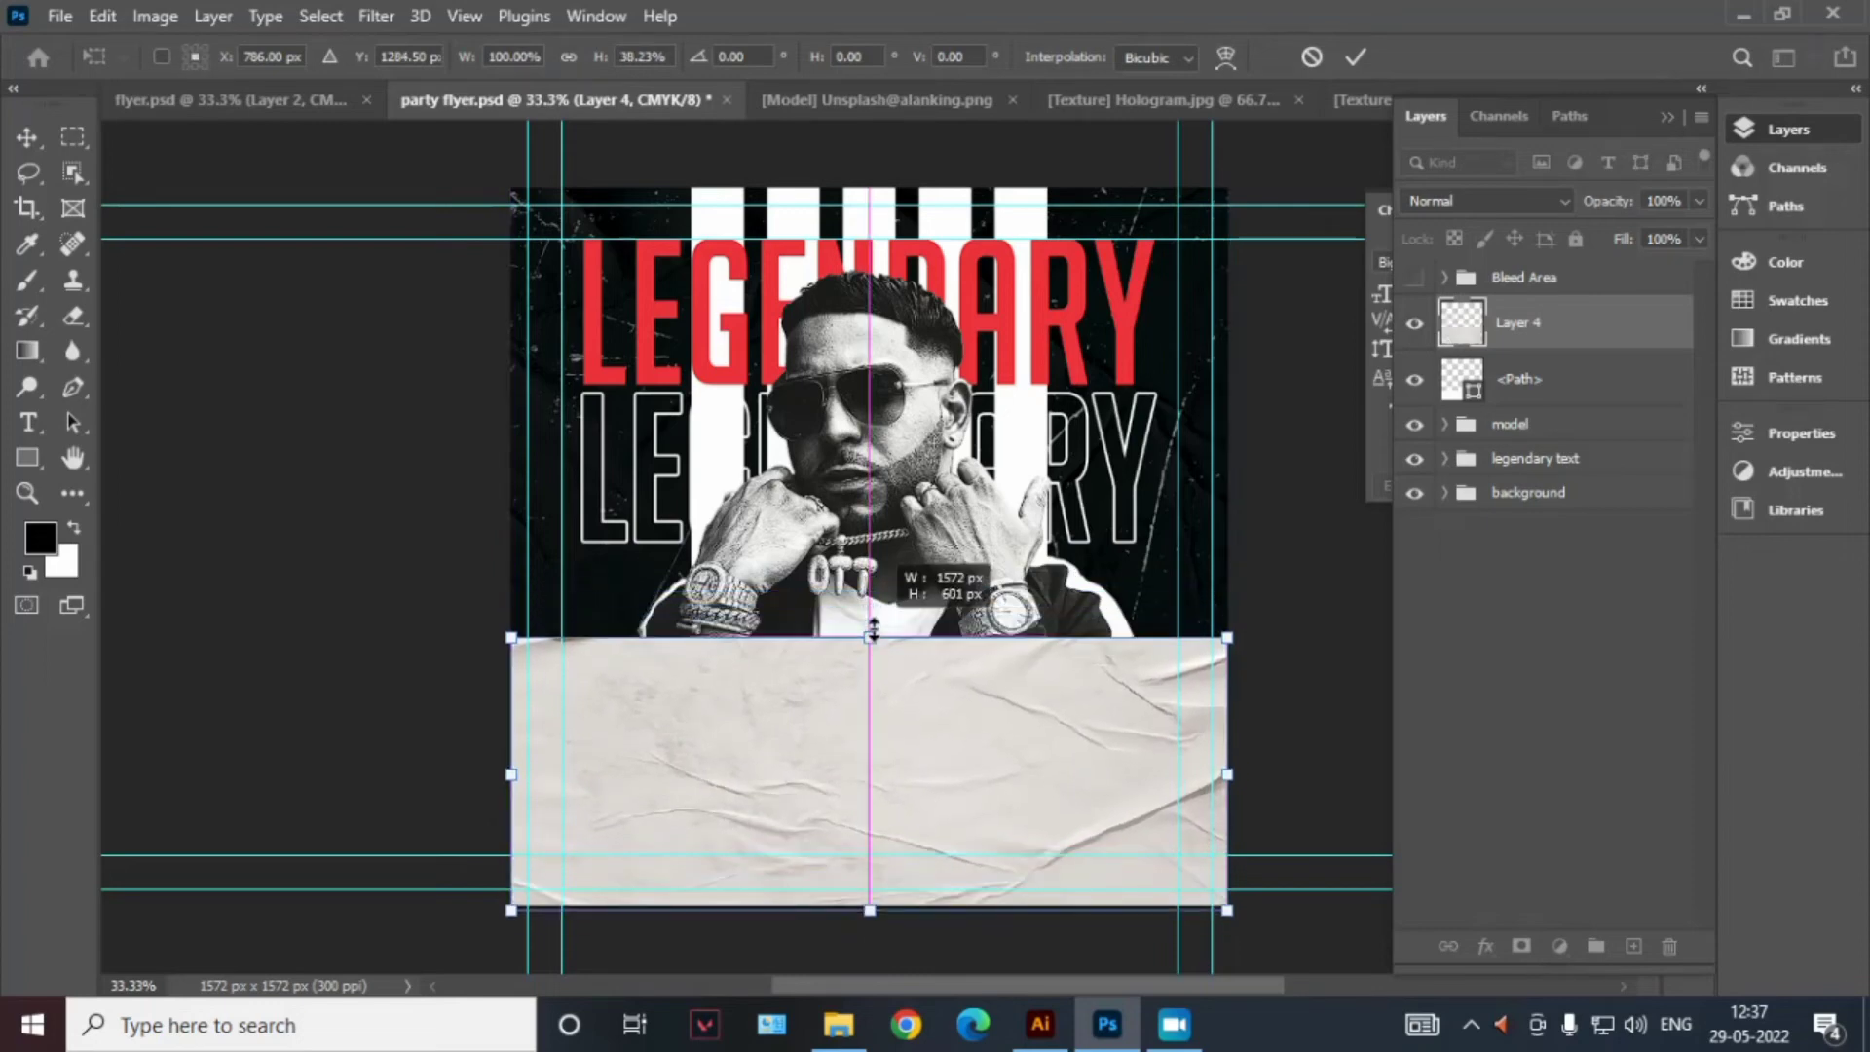
pyautogui.moveTo(1071, 714); pyautogui.dragTo(1070, 734)
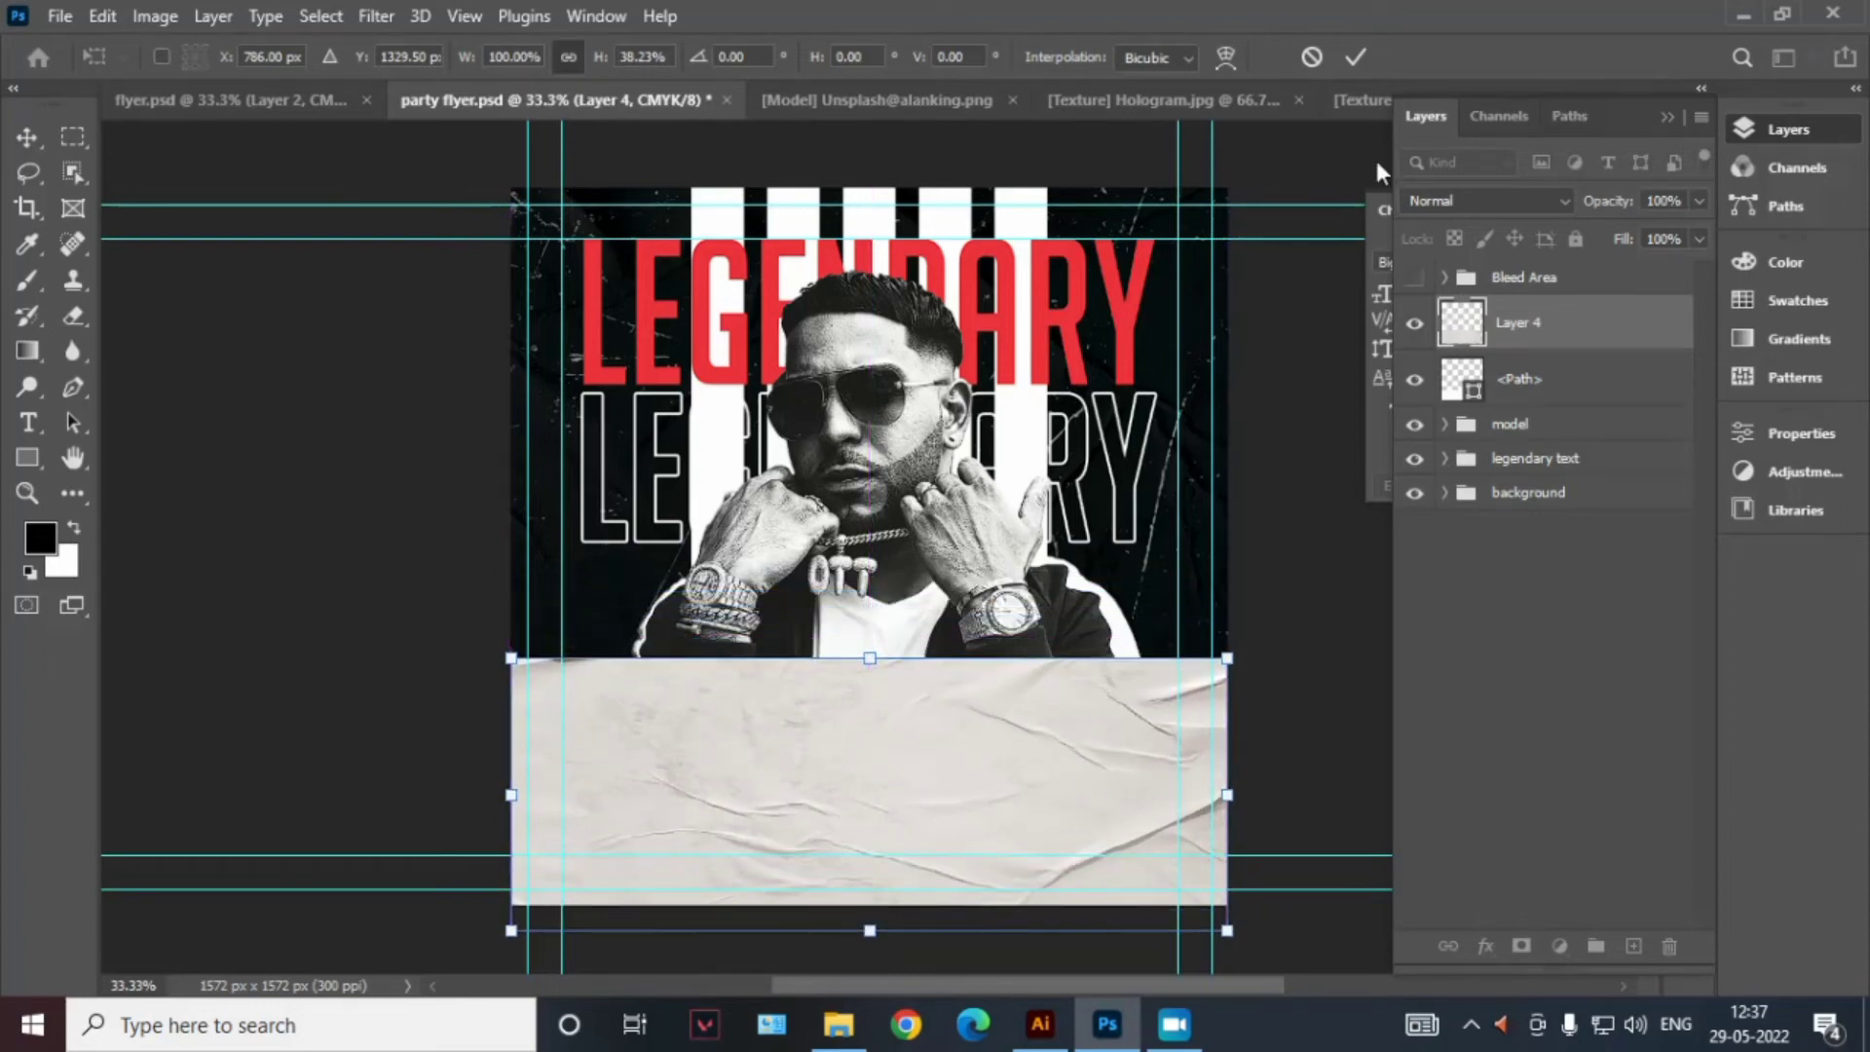
pyautogui.click(1374, 50)
# Clip the texture to the torn strip, group them as 'paper', and paste the all text group
pyautogui.rightClick(1628, 331)
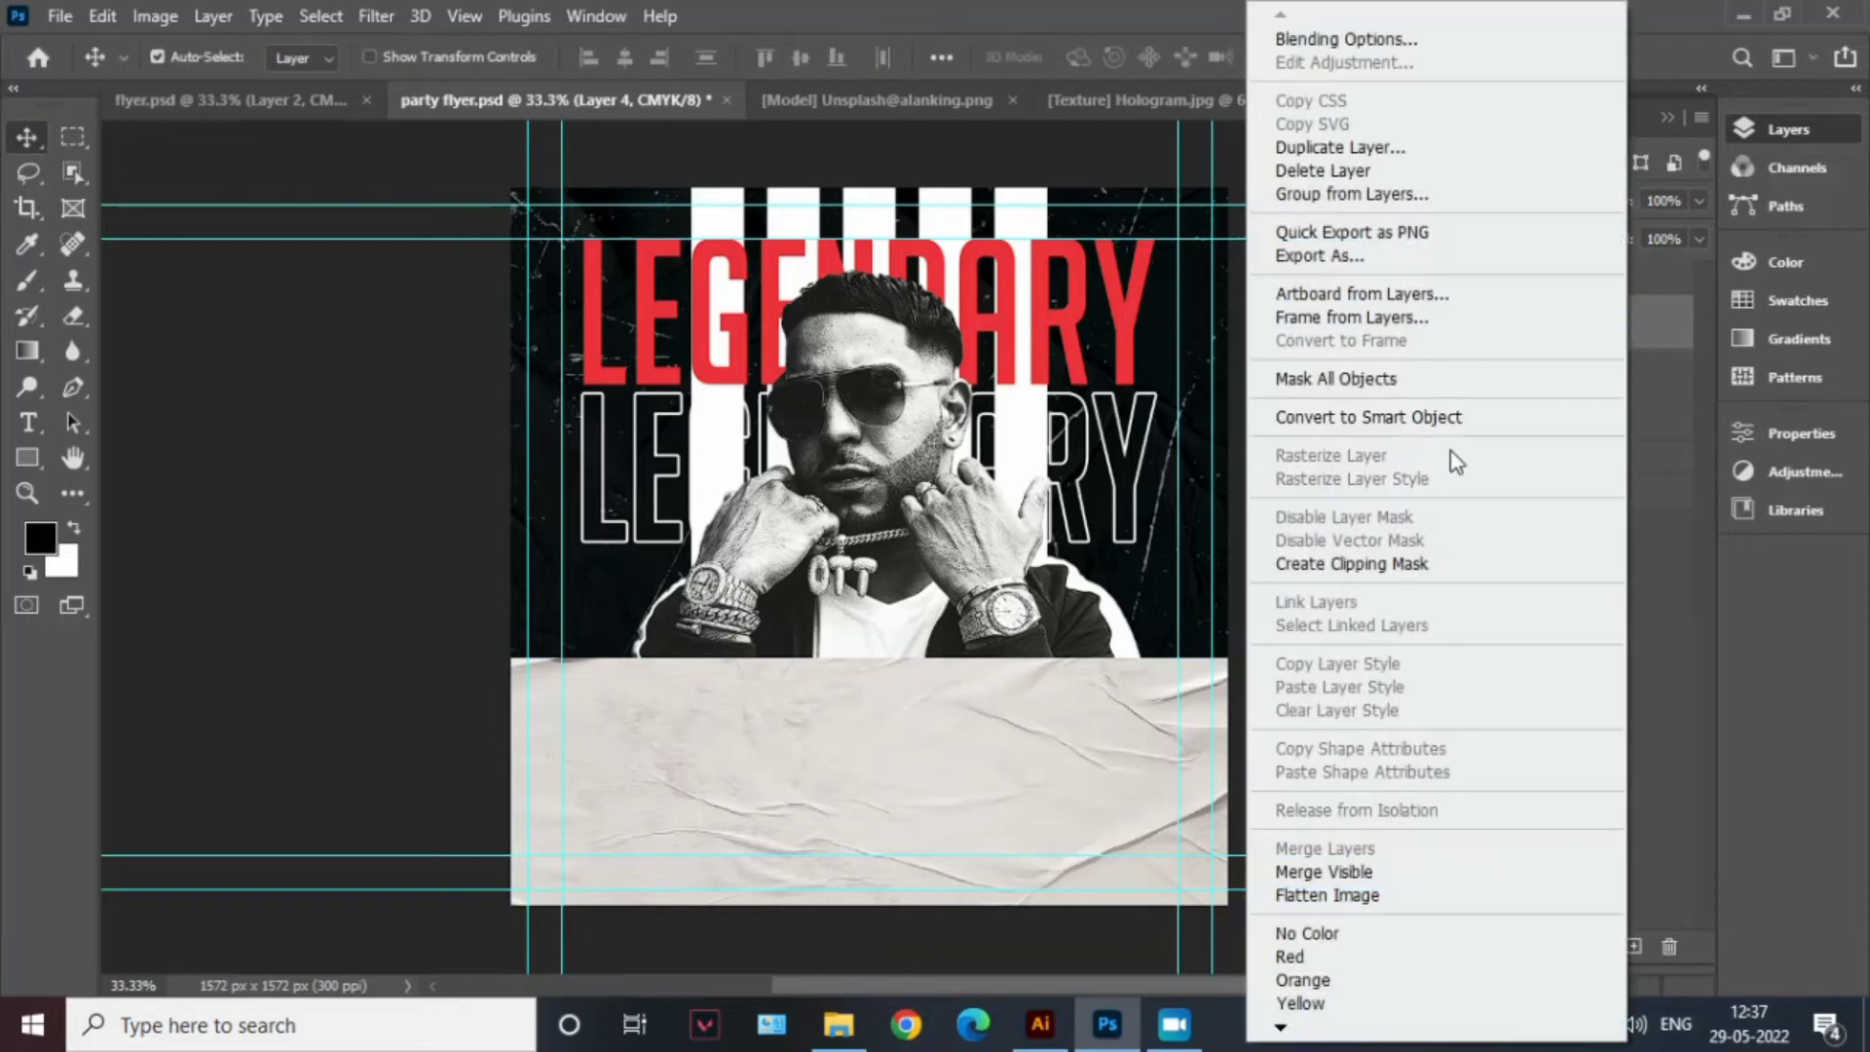
pyautogui.click(1425, 565)
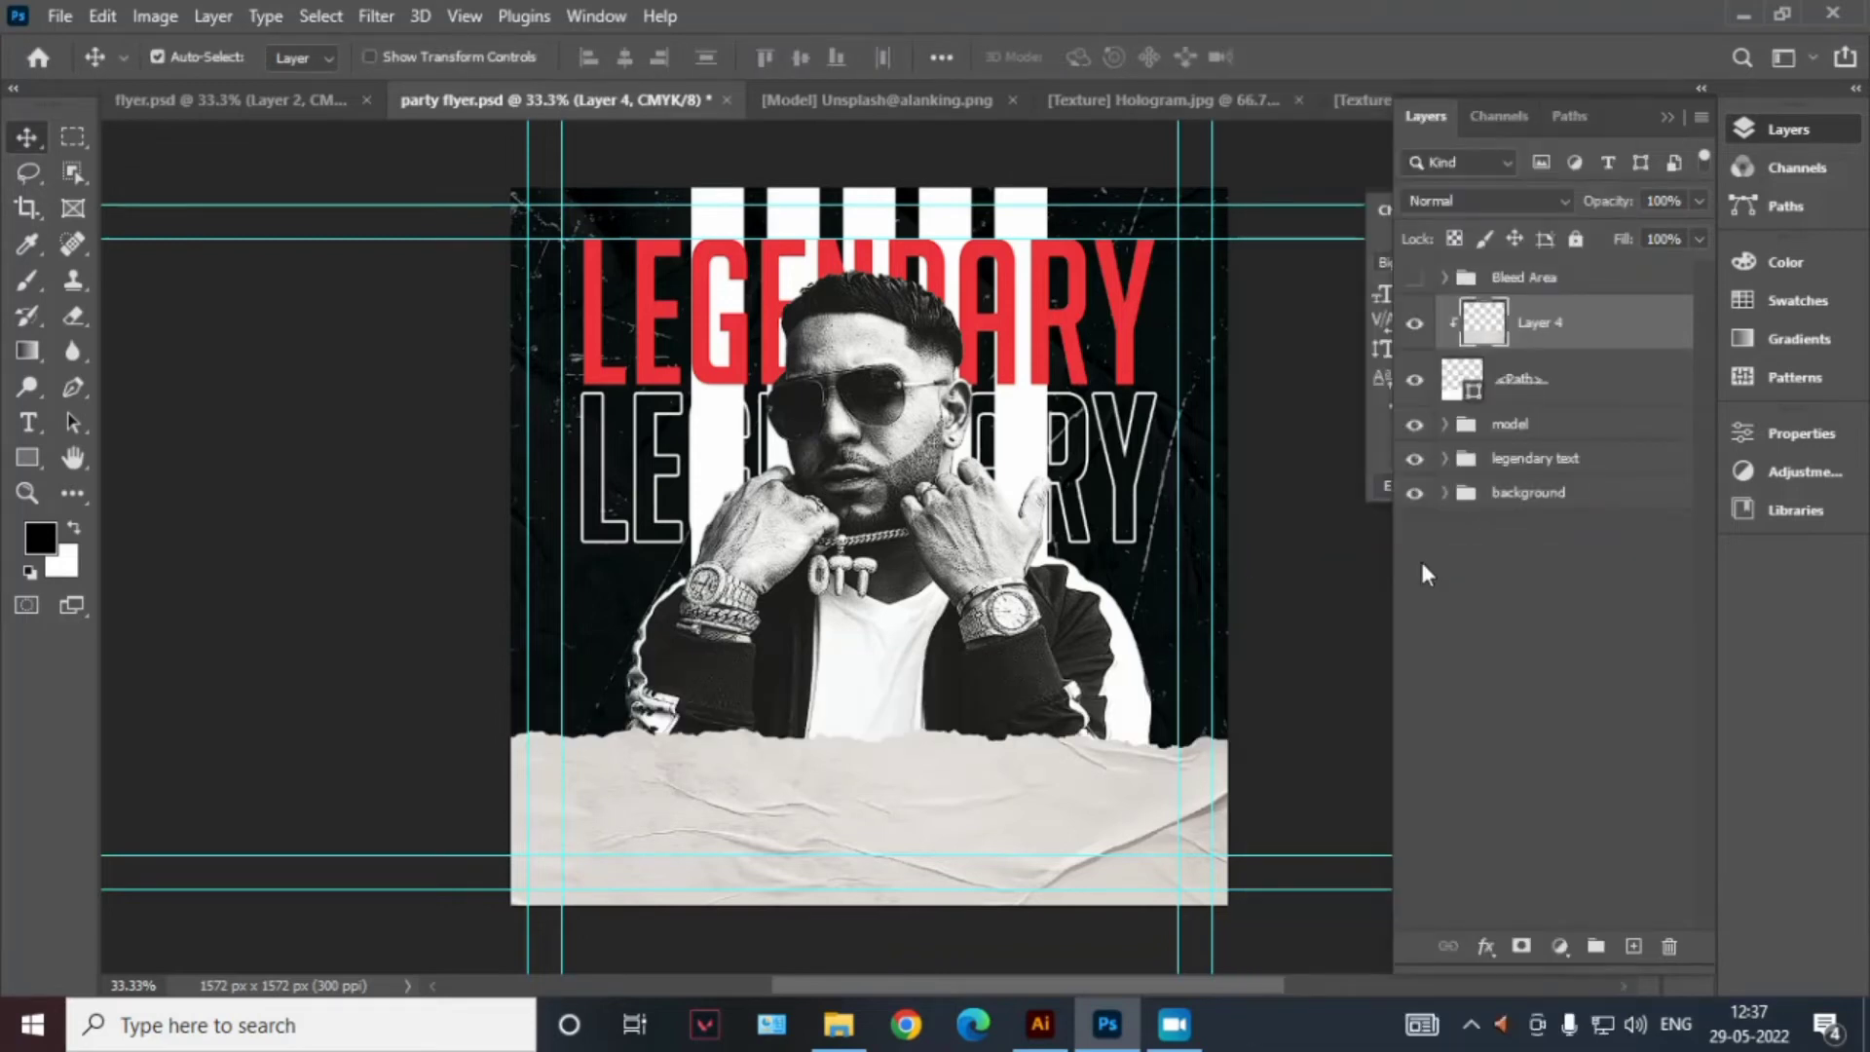
pyautogui.click(1585, 386)
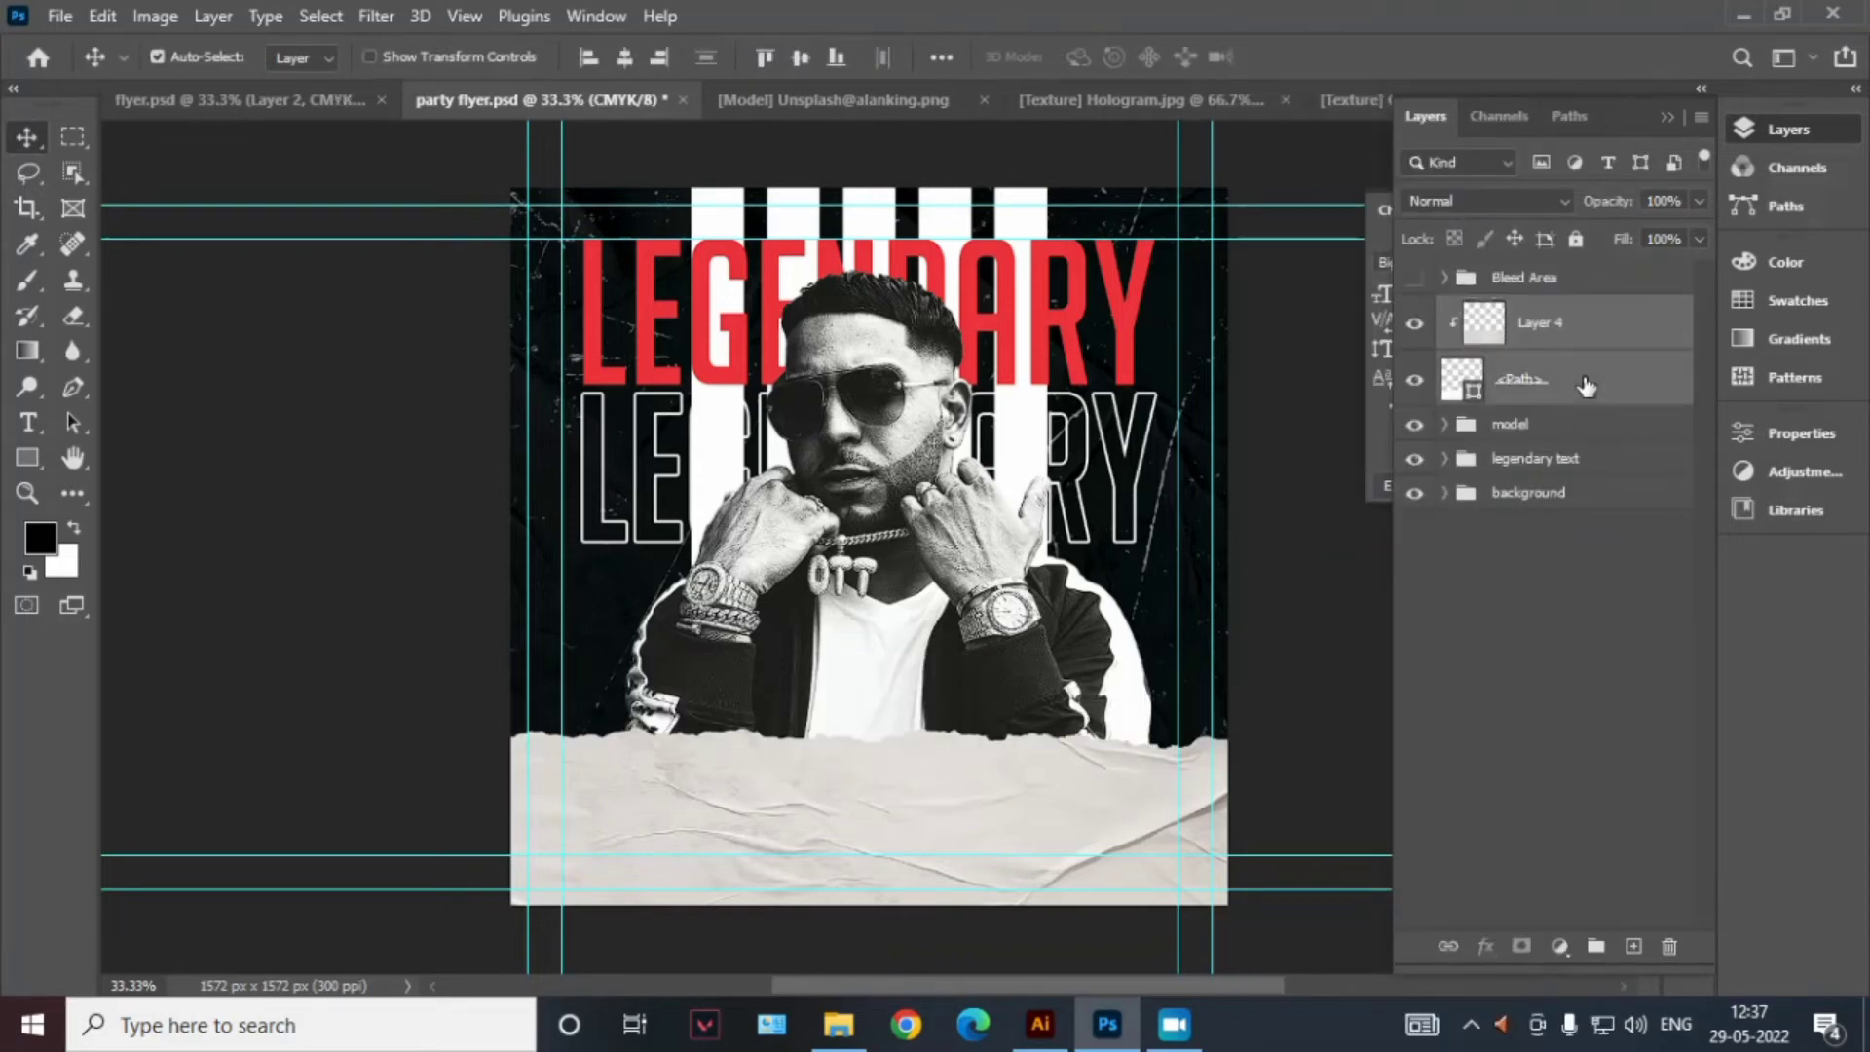
pyautogui.hotkey('ctrl', 'g')
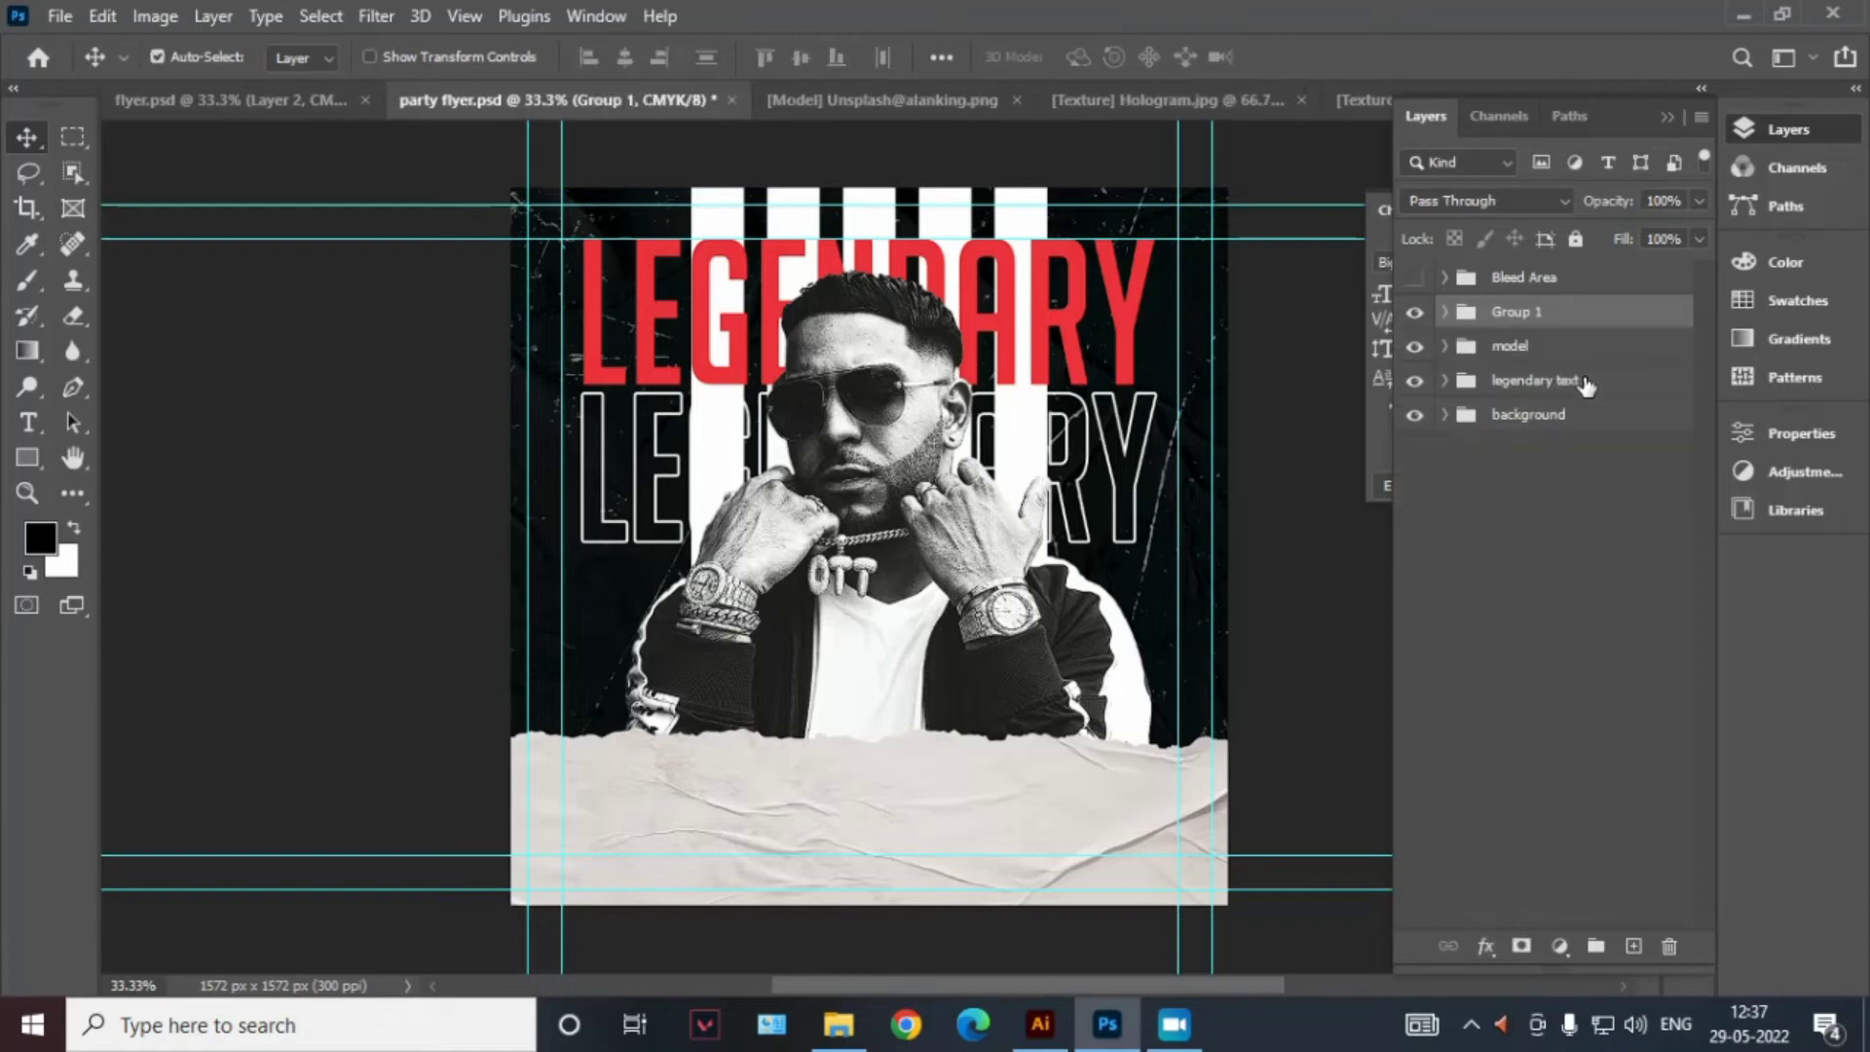
pyautogui.doubleClick(1516, 312)
pyautogui.write('o')
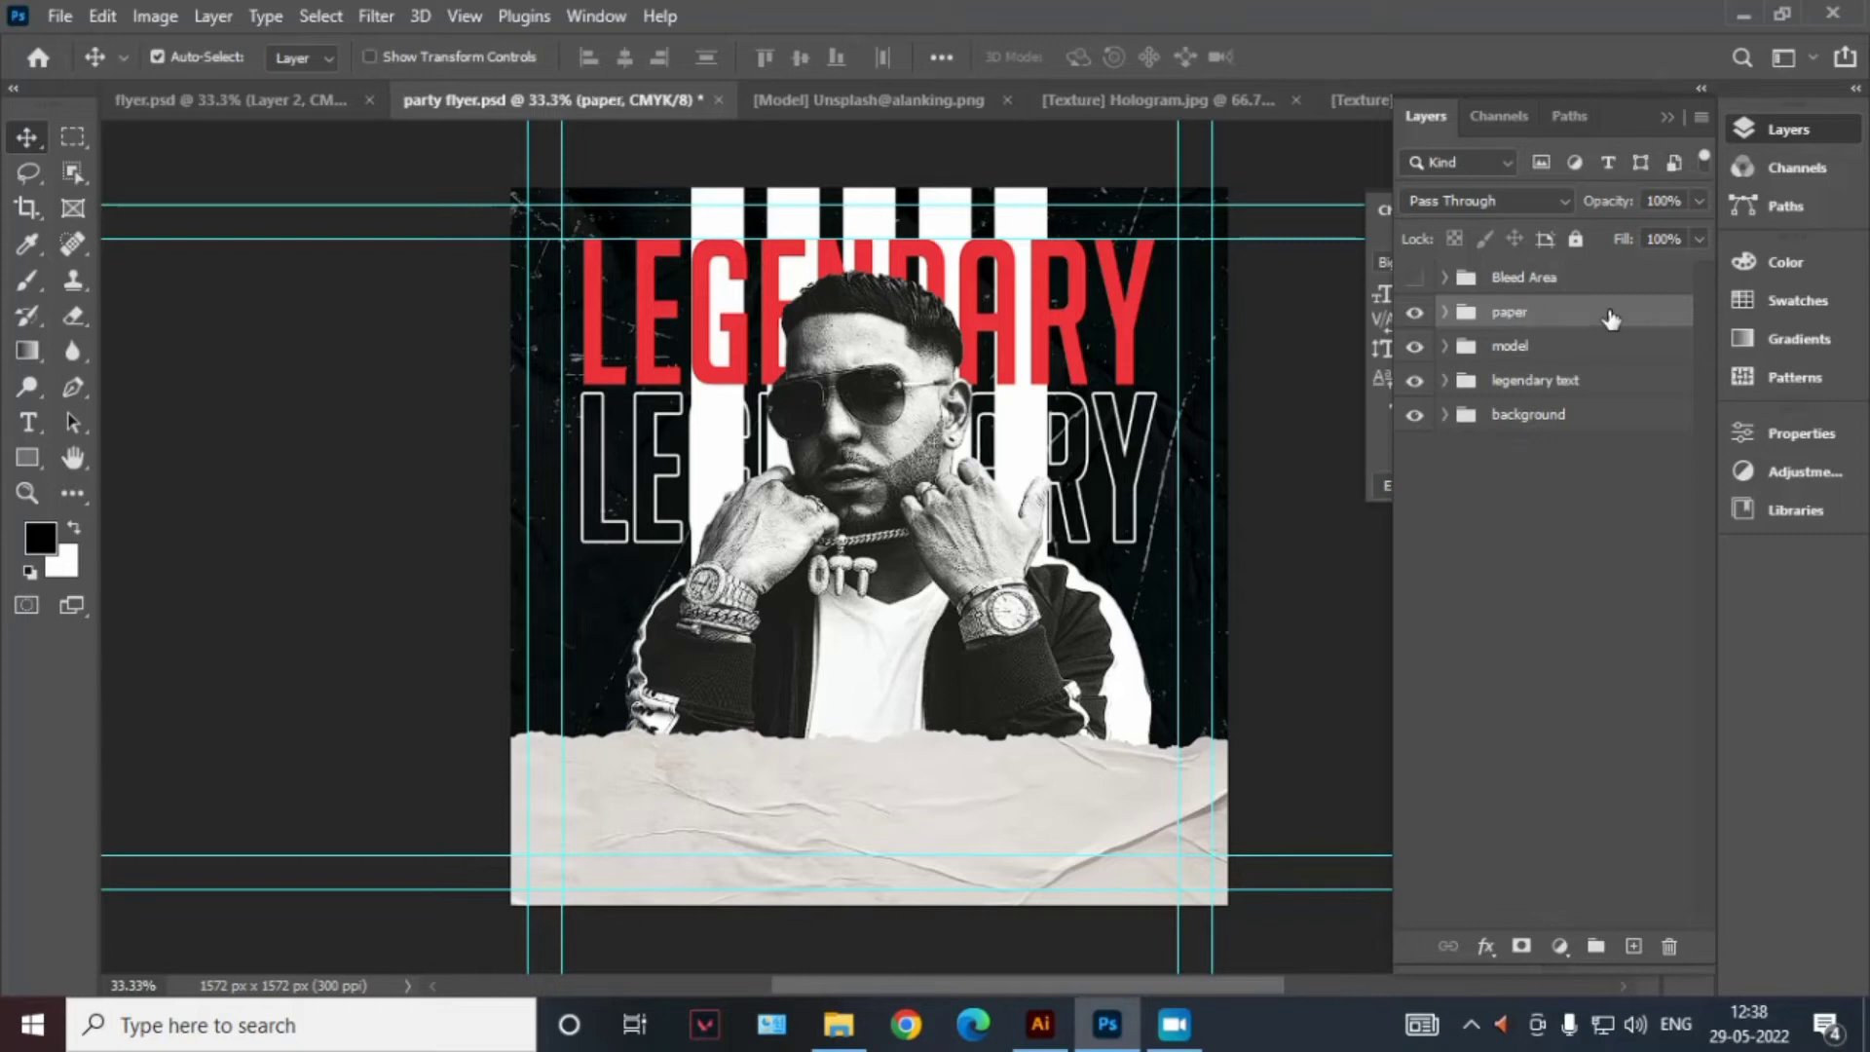
pyautogui.press('Return')
pyautogui.hotkey('ctrl', 'v')
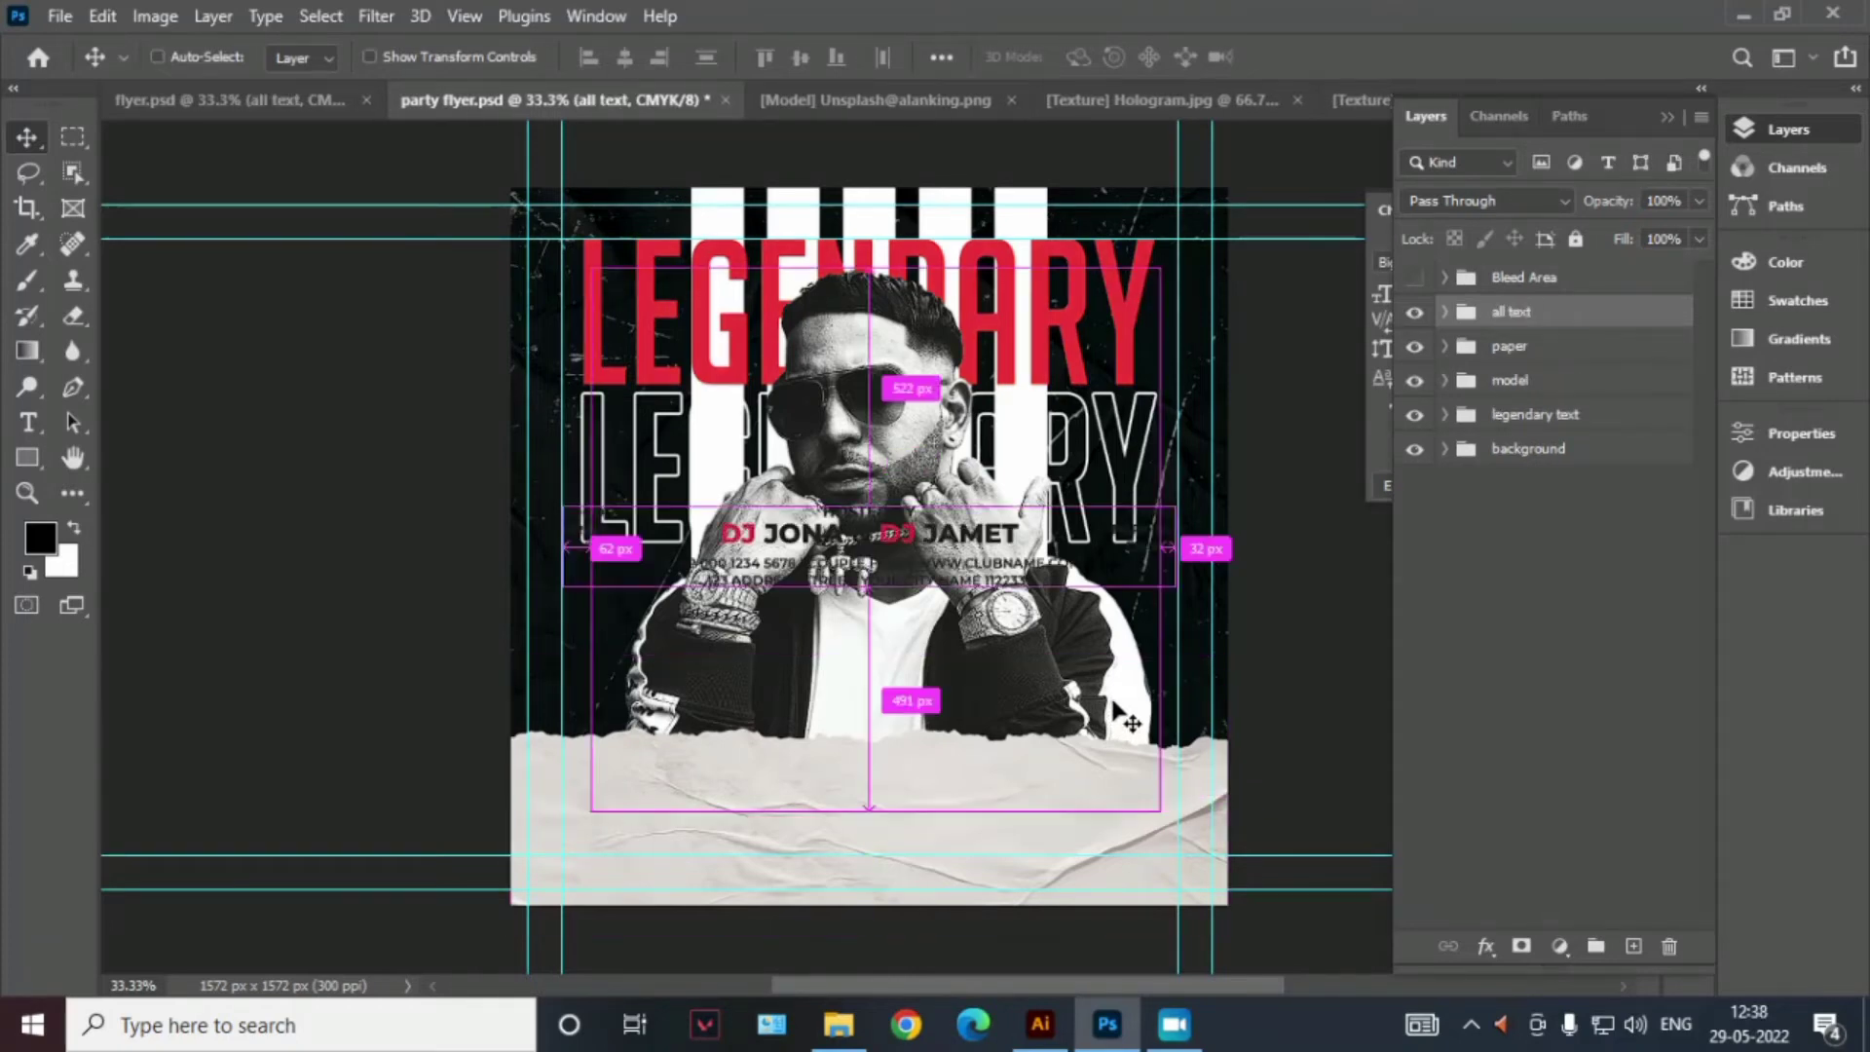
# Move the all text DJ info group down onto the torn paper strip
pyautogui.hotkey('ctrl', 't')
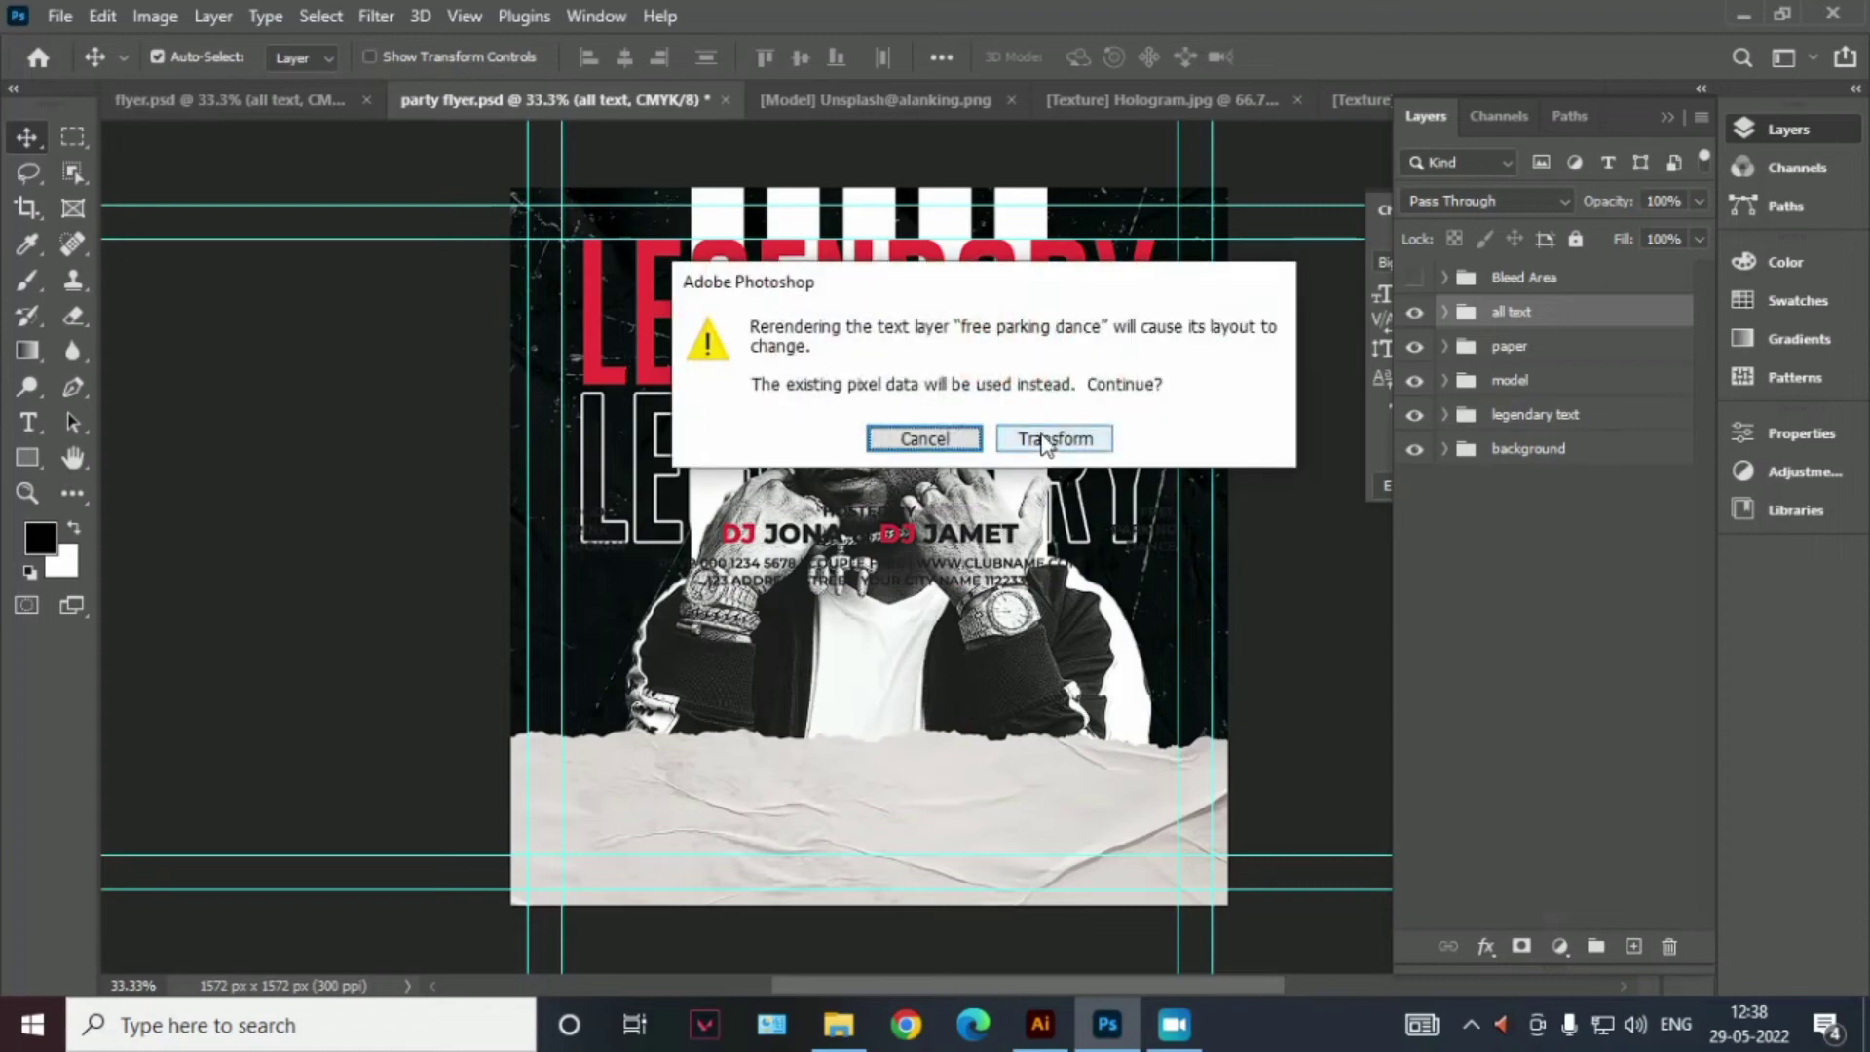
pyautogui.click(1038, 436)
pyautogui.moveTo(1003, 544); pyautogui.dragTo(998, 802)
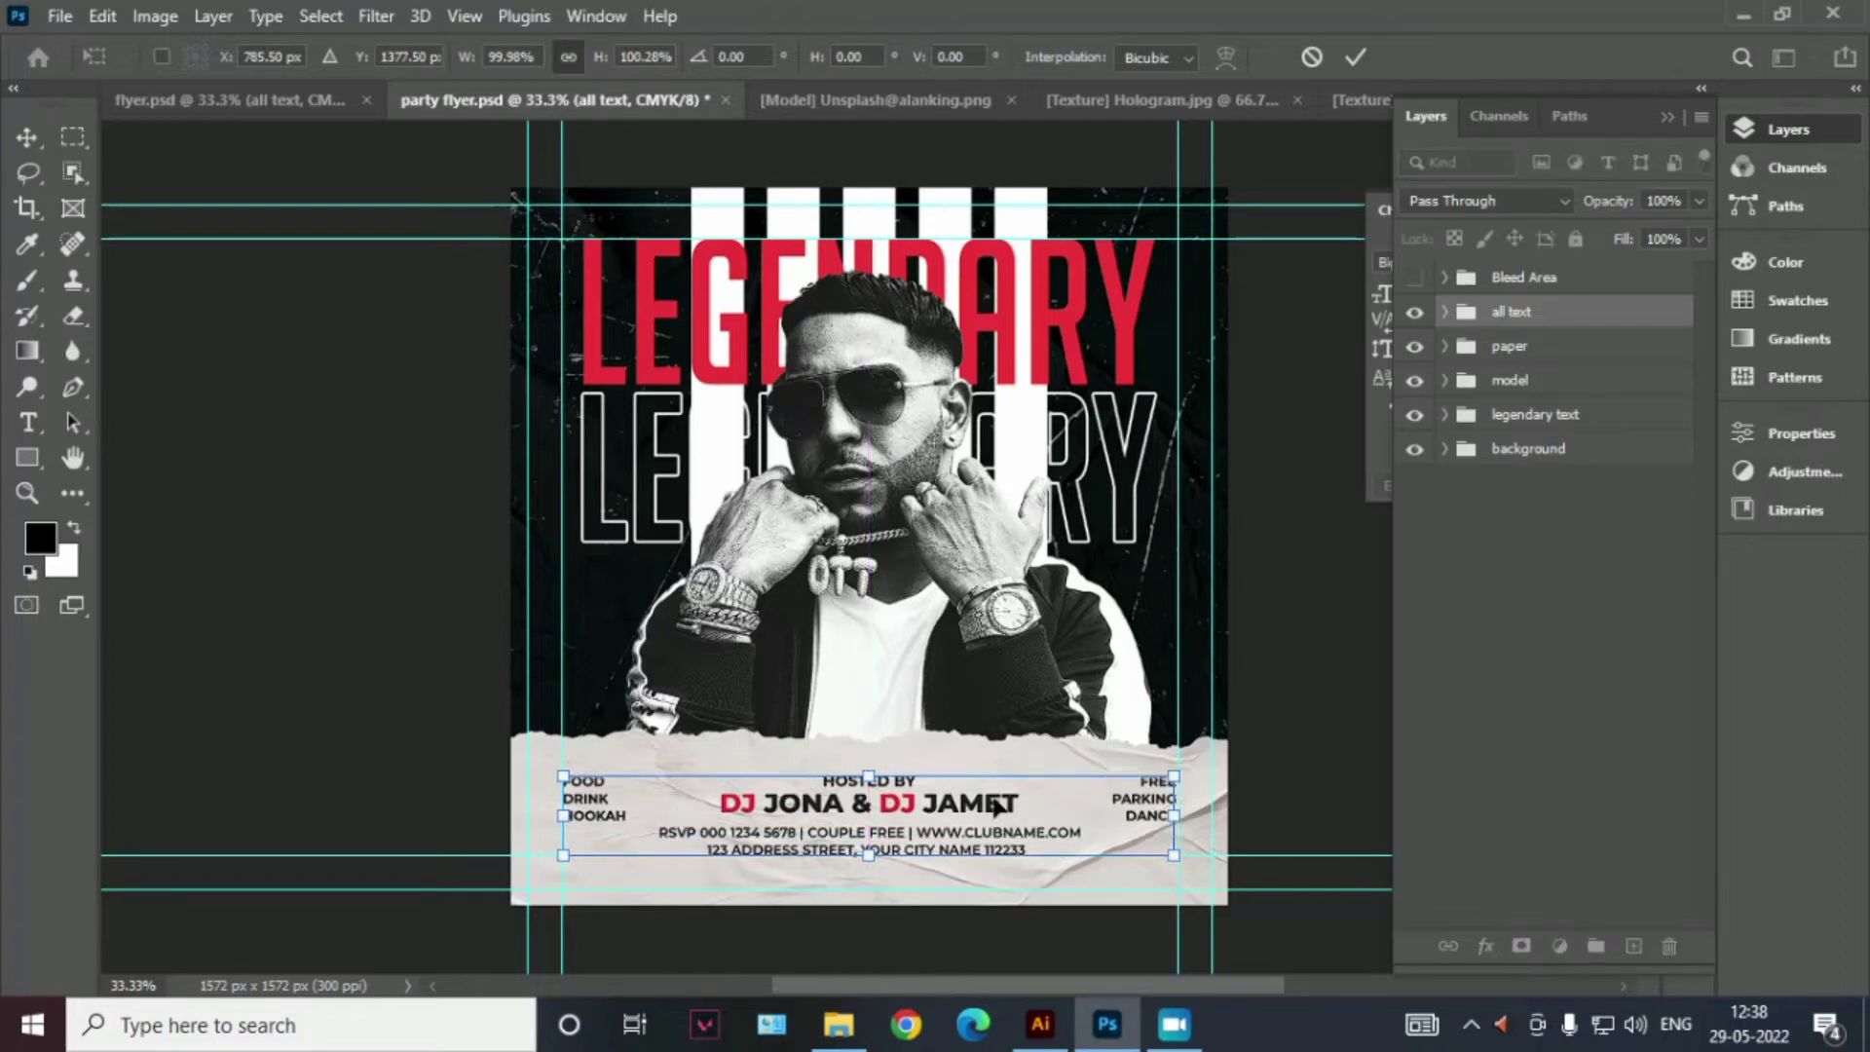
pyautogui.click(1354, 59)
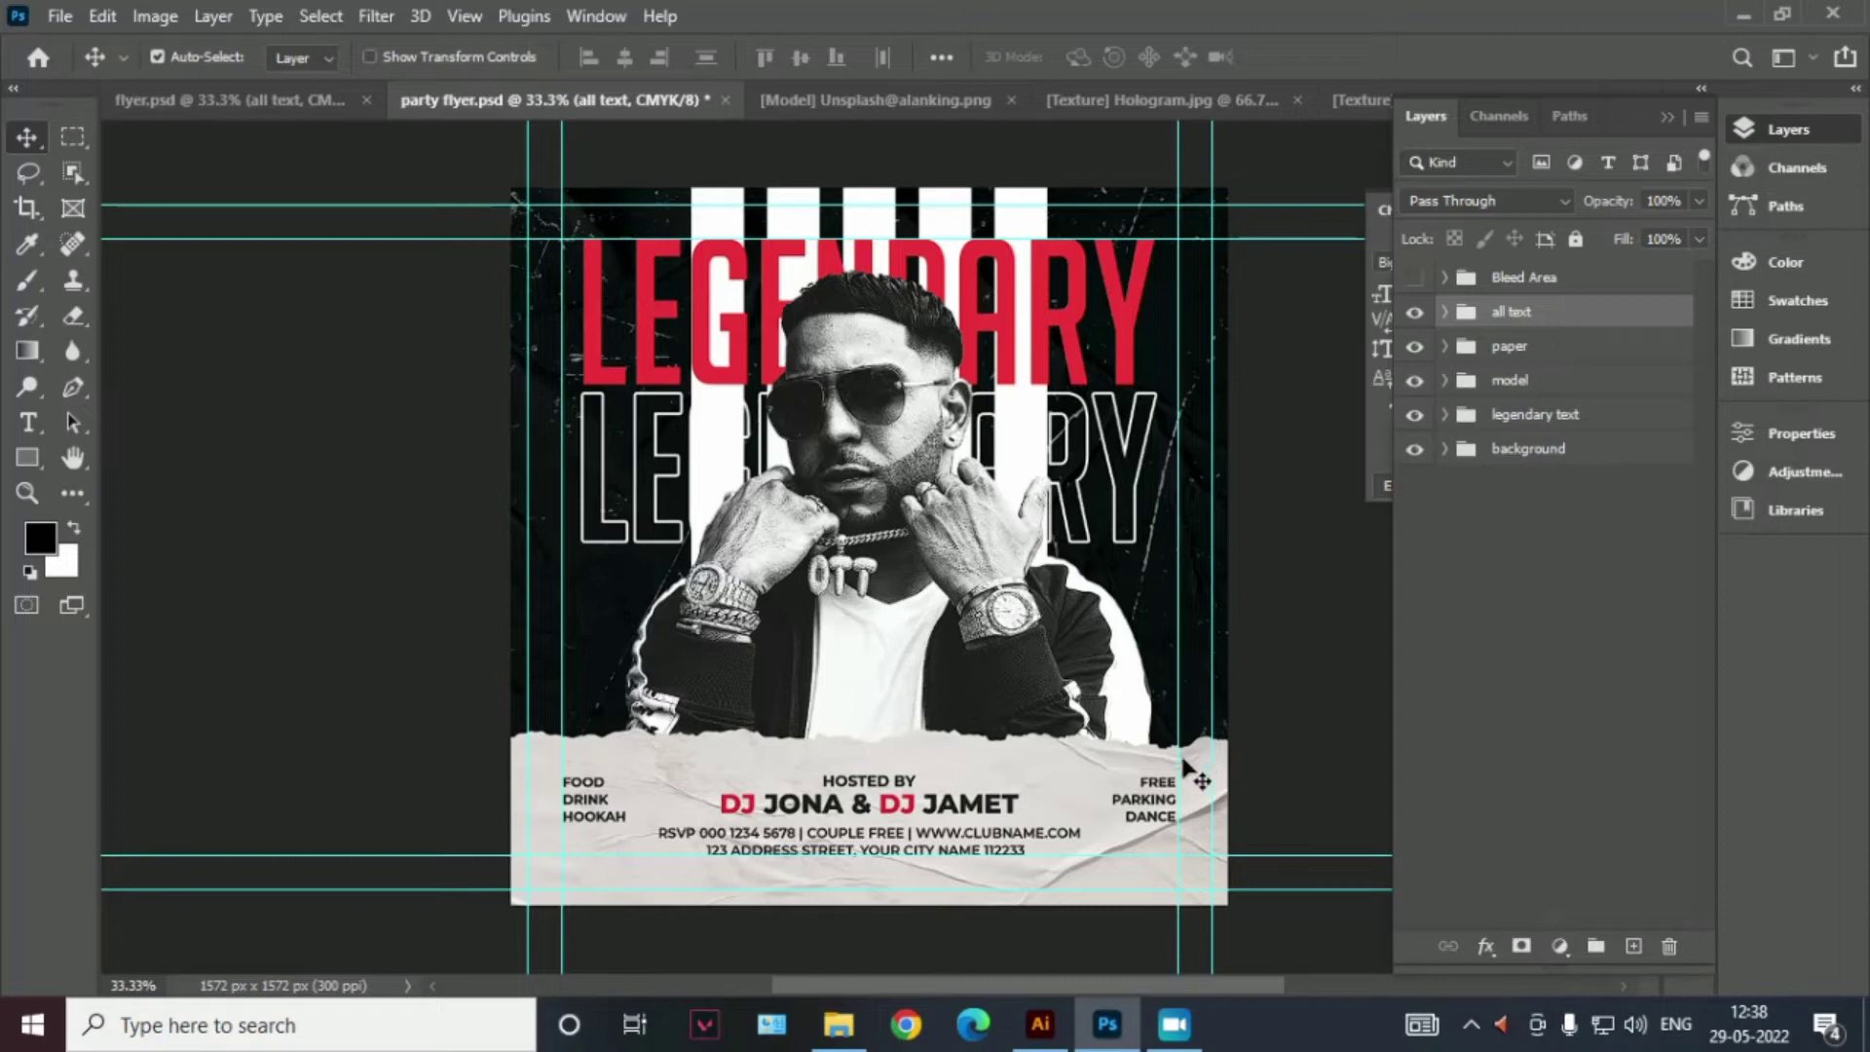
# Review the FREE PARKING DANCE, FOOD DRINK HOOKAH and RSVP text lines, toggling all caps
pyautogui.doubleClick(1165, 811)
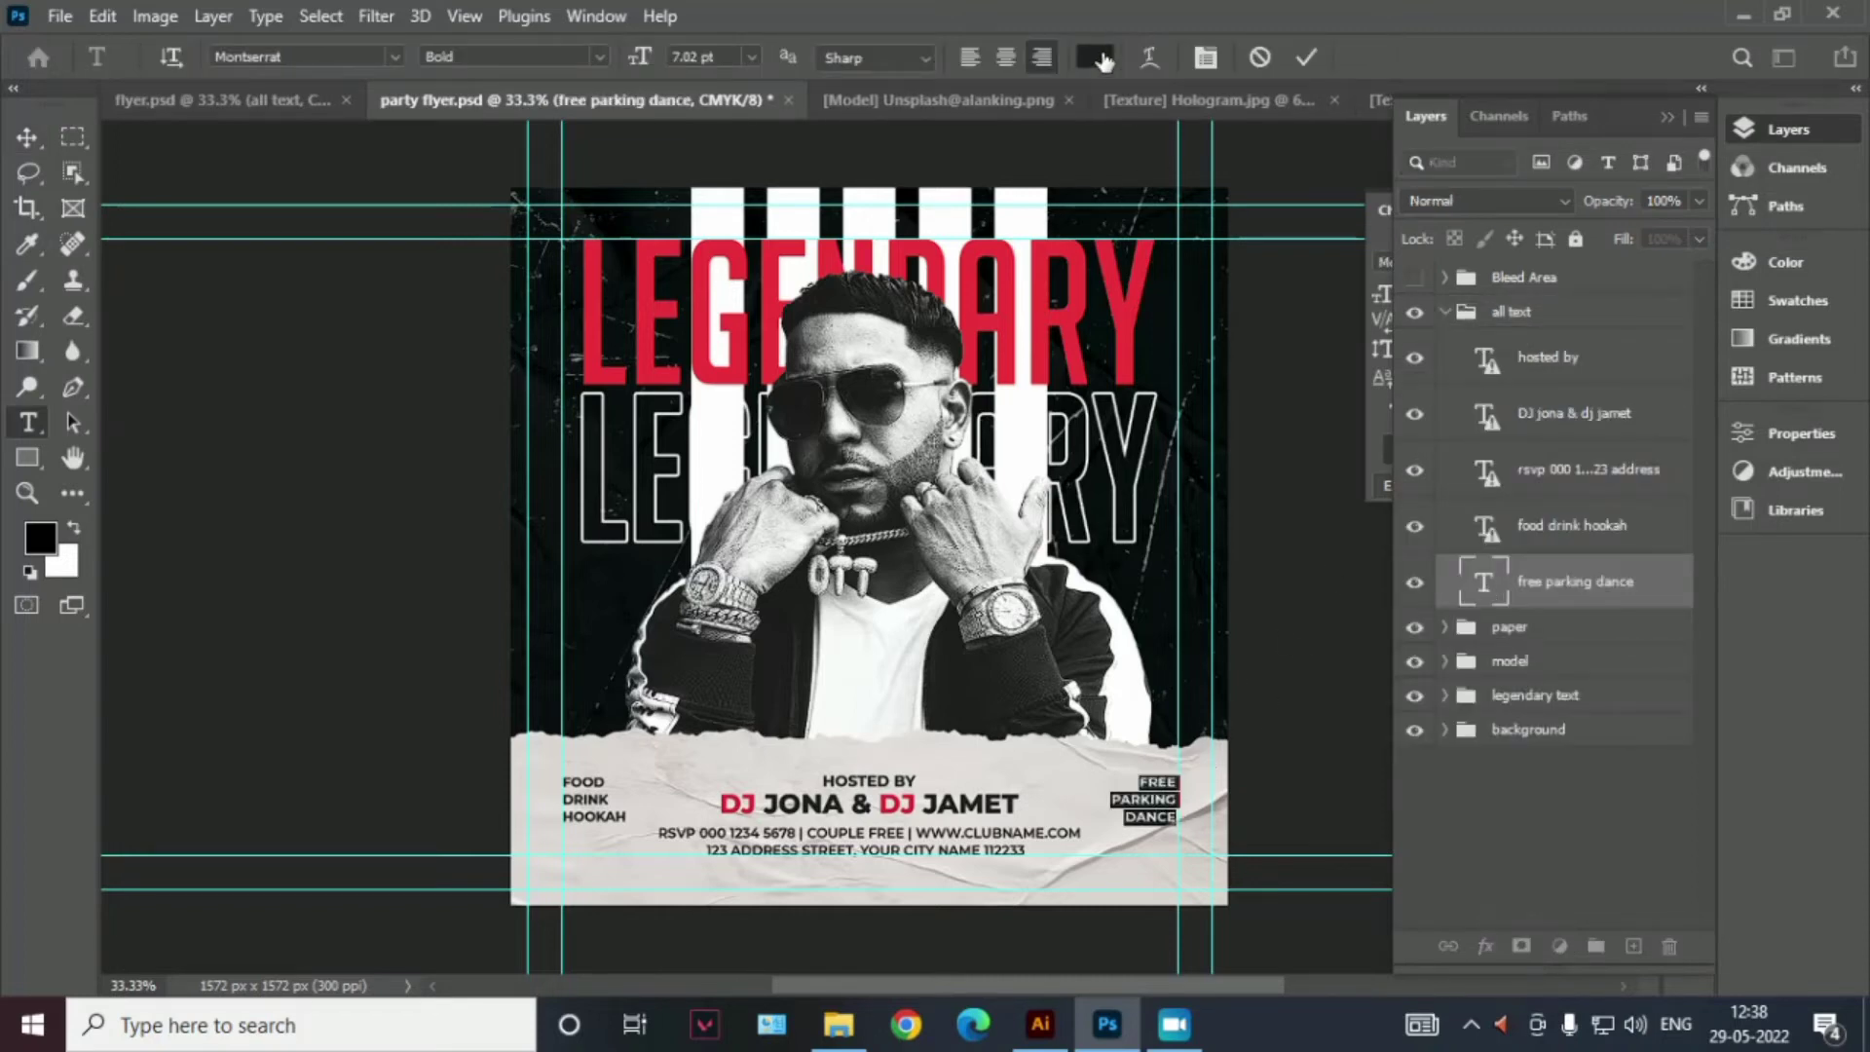
pyautogui.click(1097, 57)
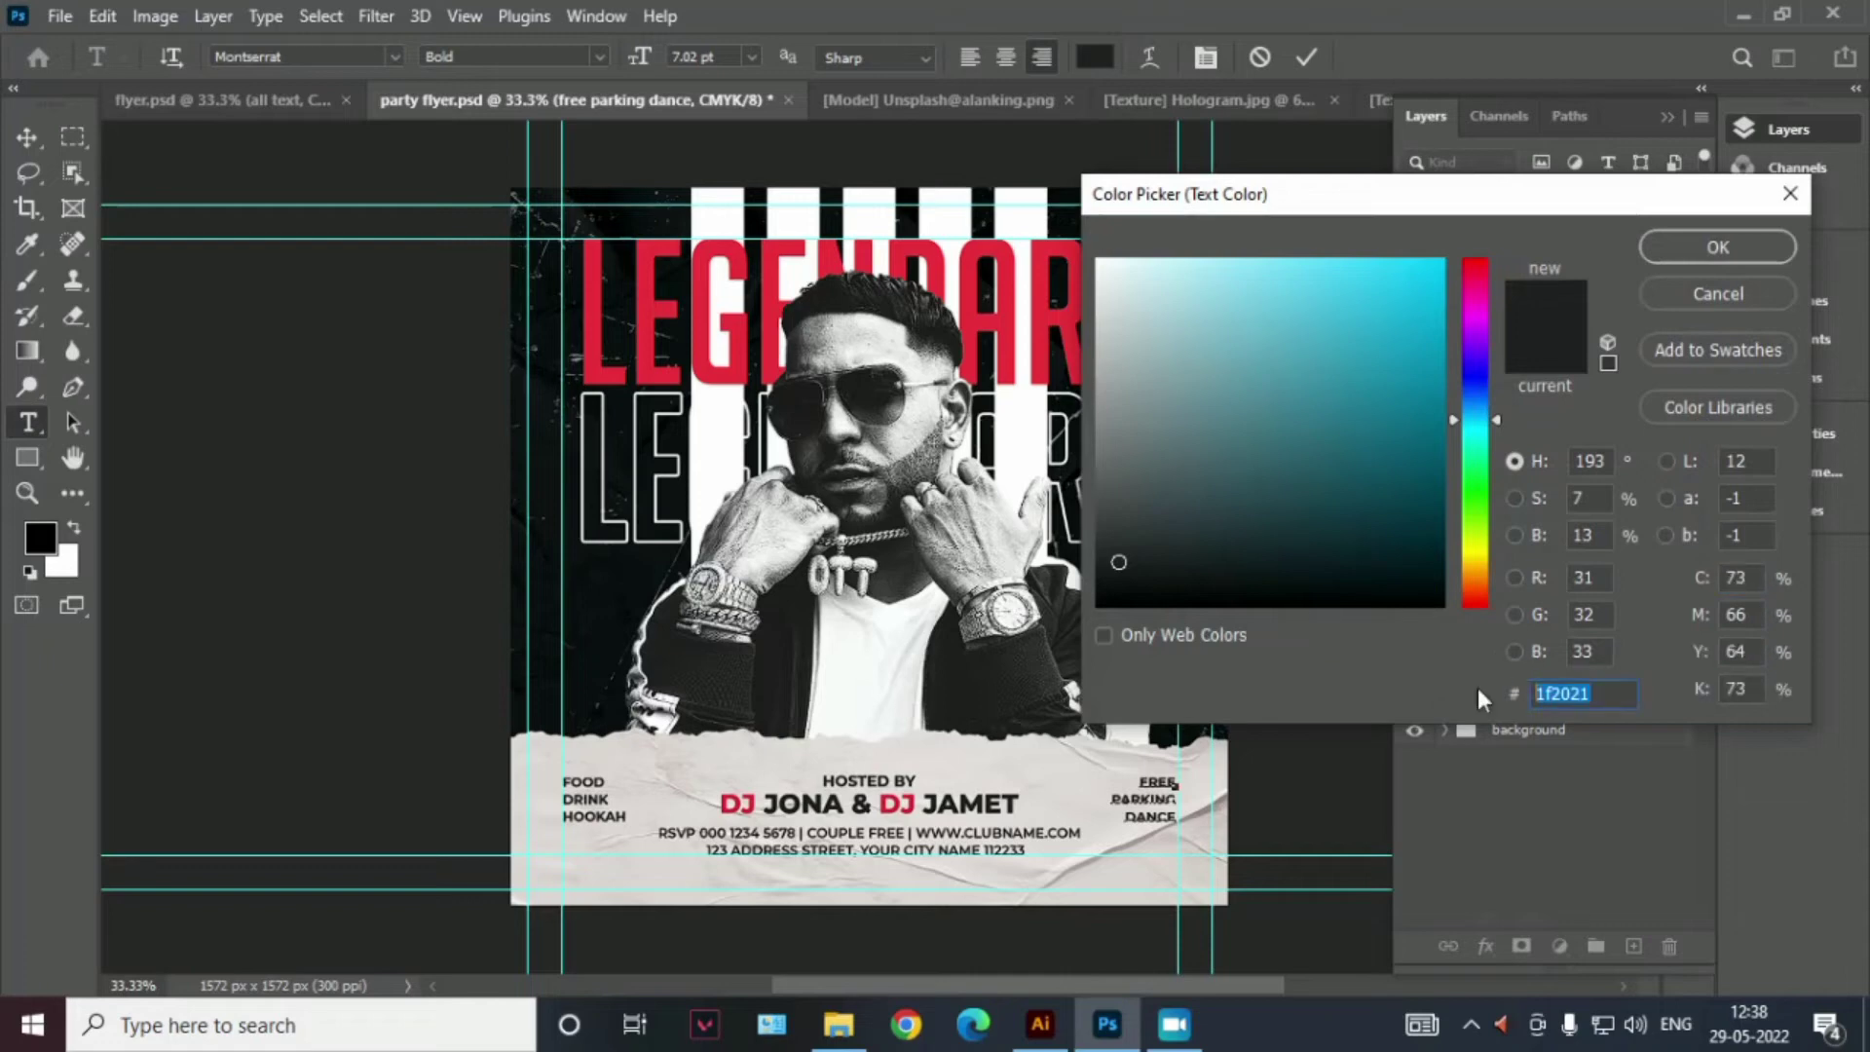
pyautogui.click(1702, 255)
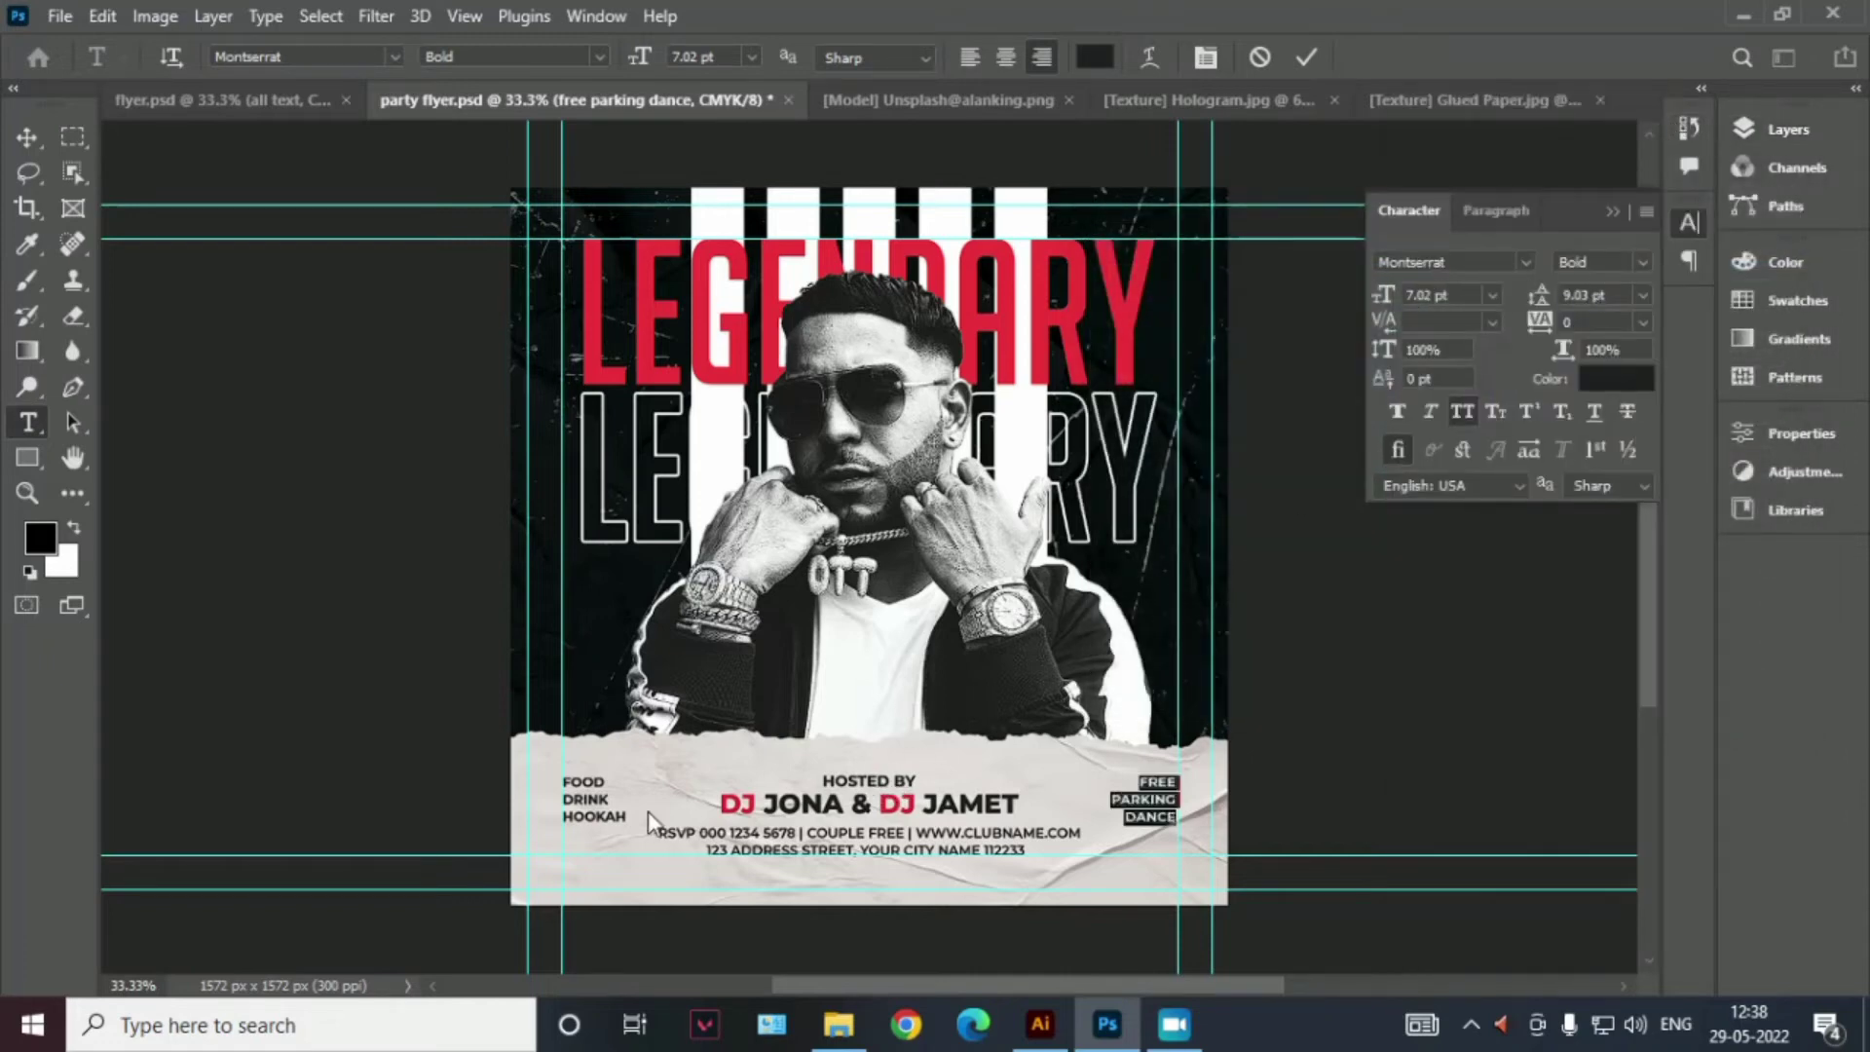
pyautogui.click(615, 818)
pyautogui.hotkey('ctrl', 'a')
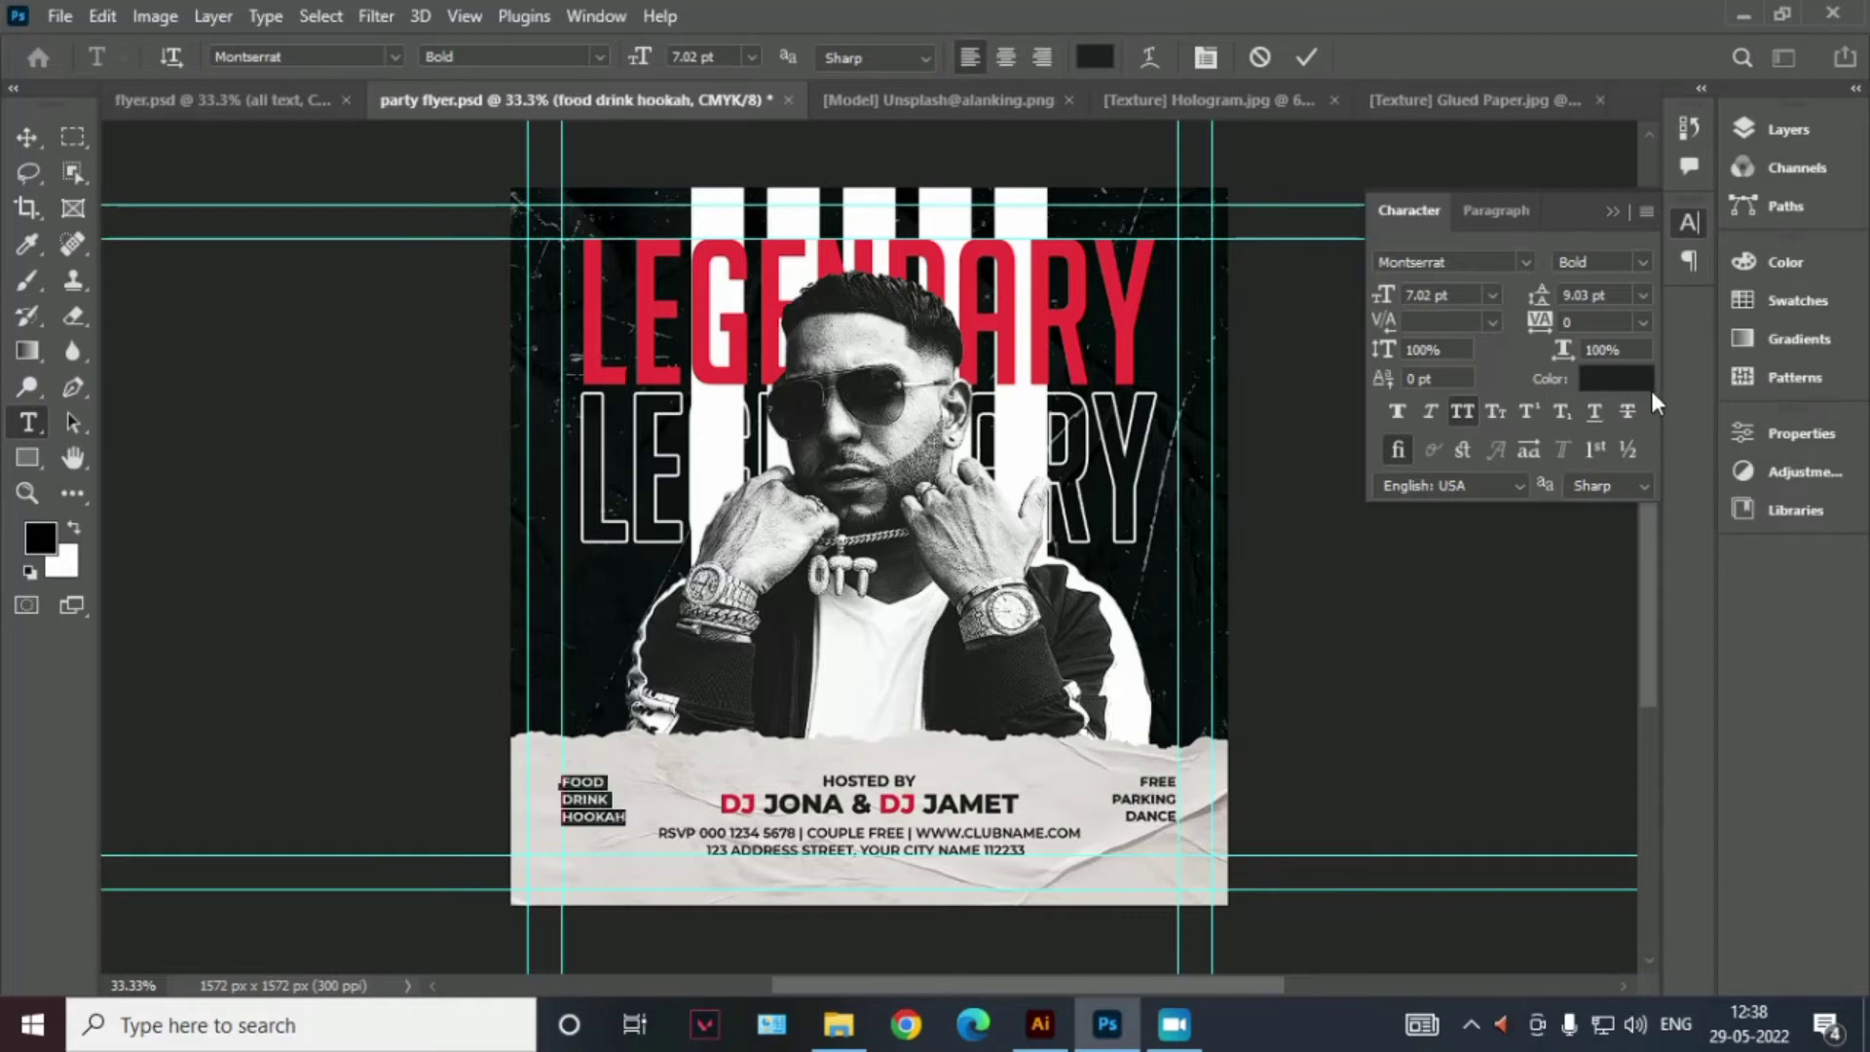
pyautogui.click(1459, 413)
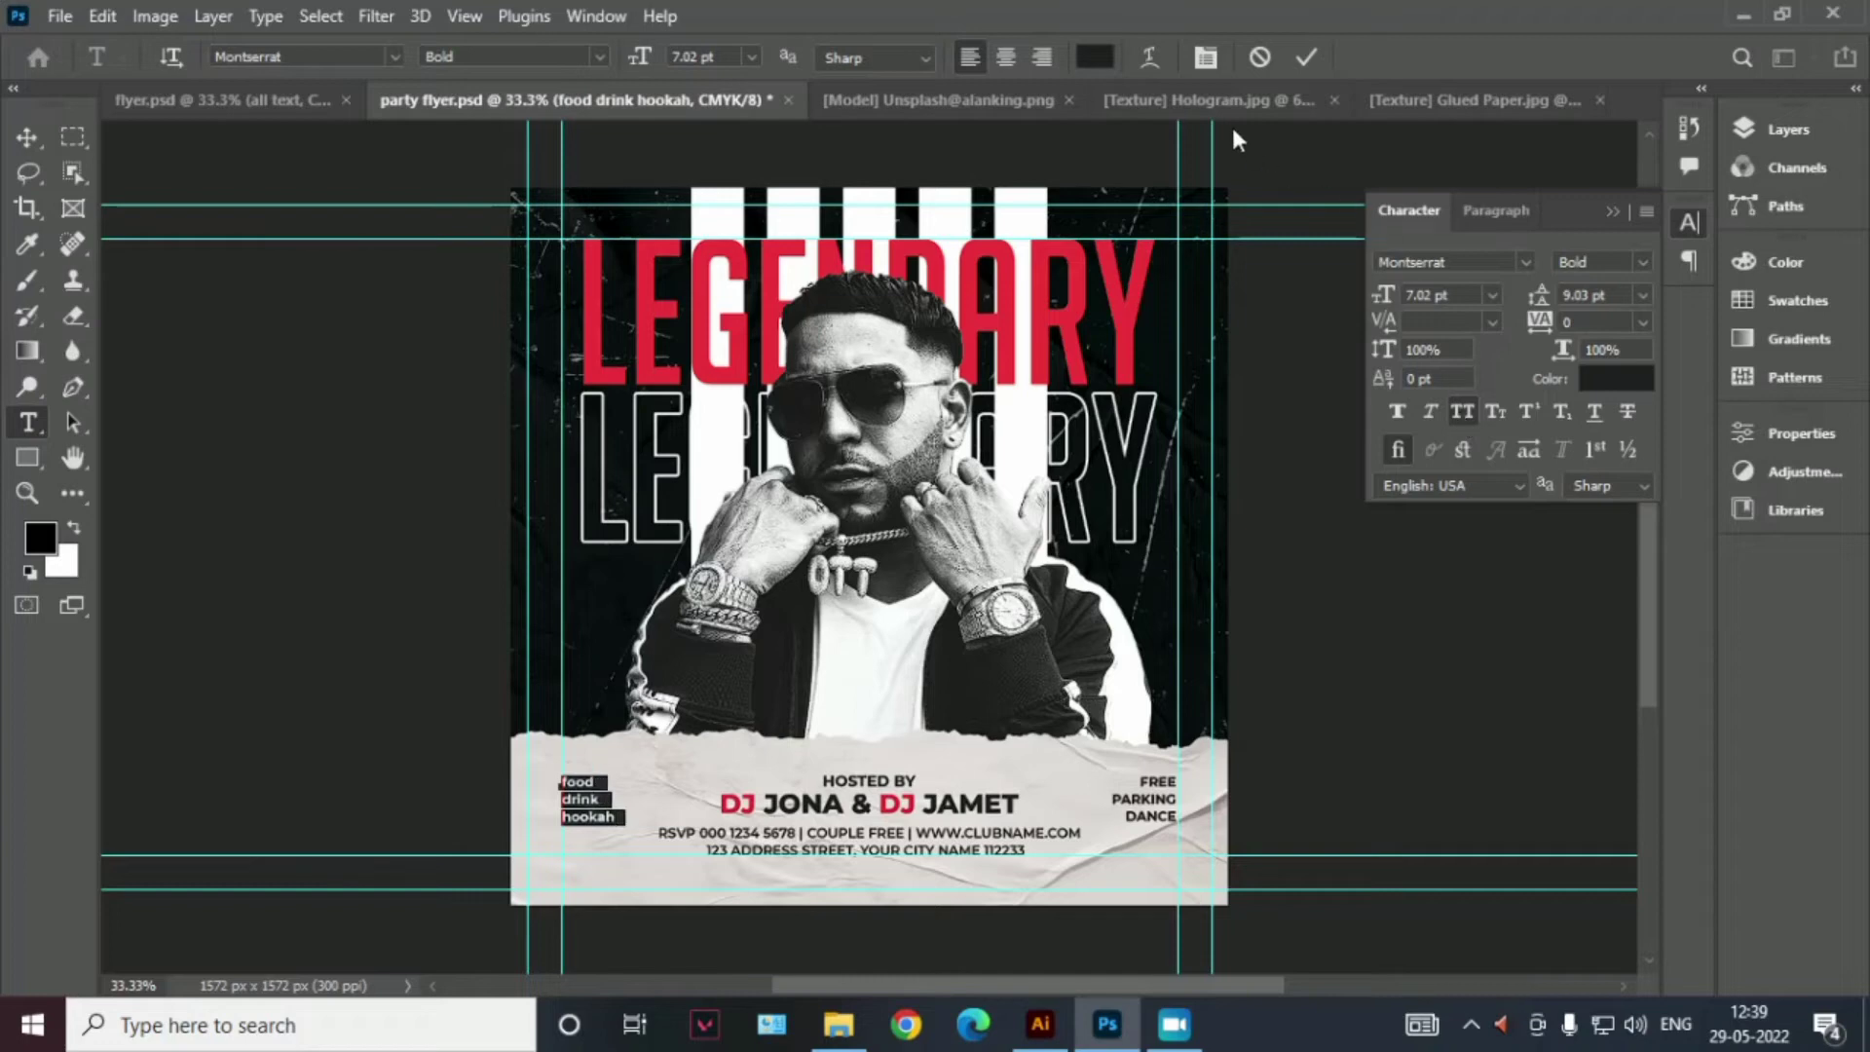
pyautogui.click(1306, 56)
pyautogui.press('v')
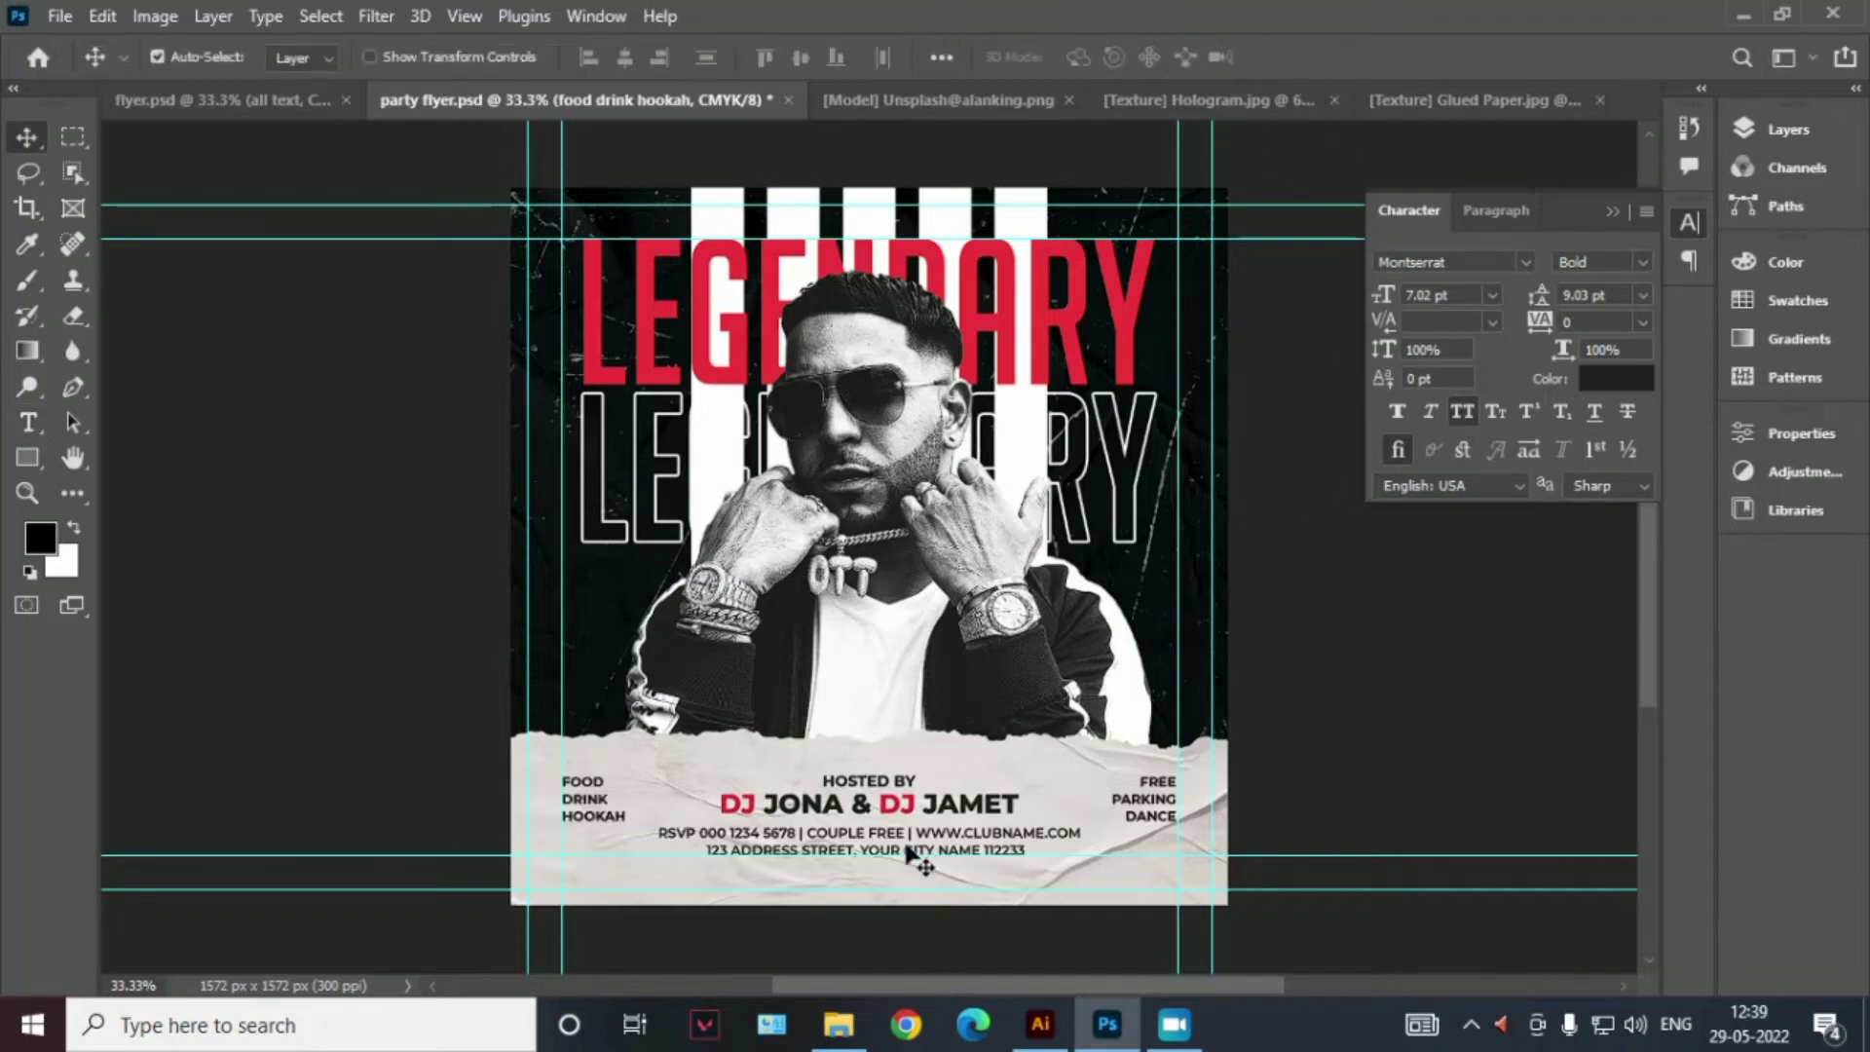
pyautogui.doubleClick(912, 840)
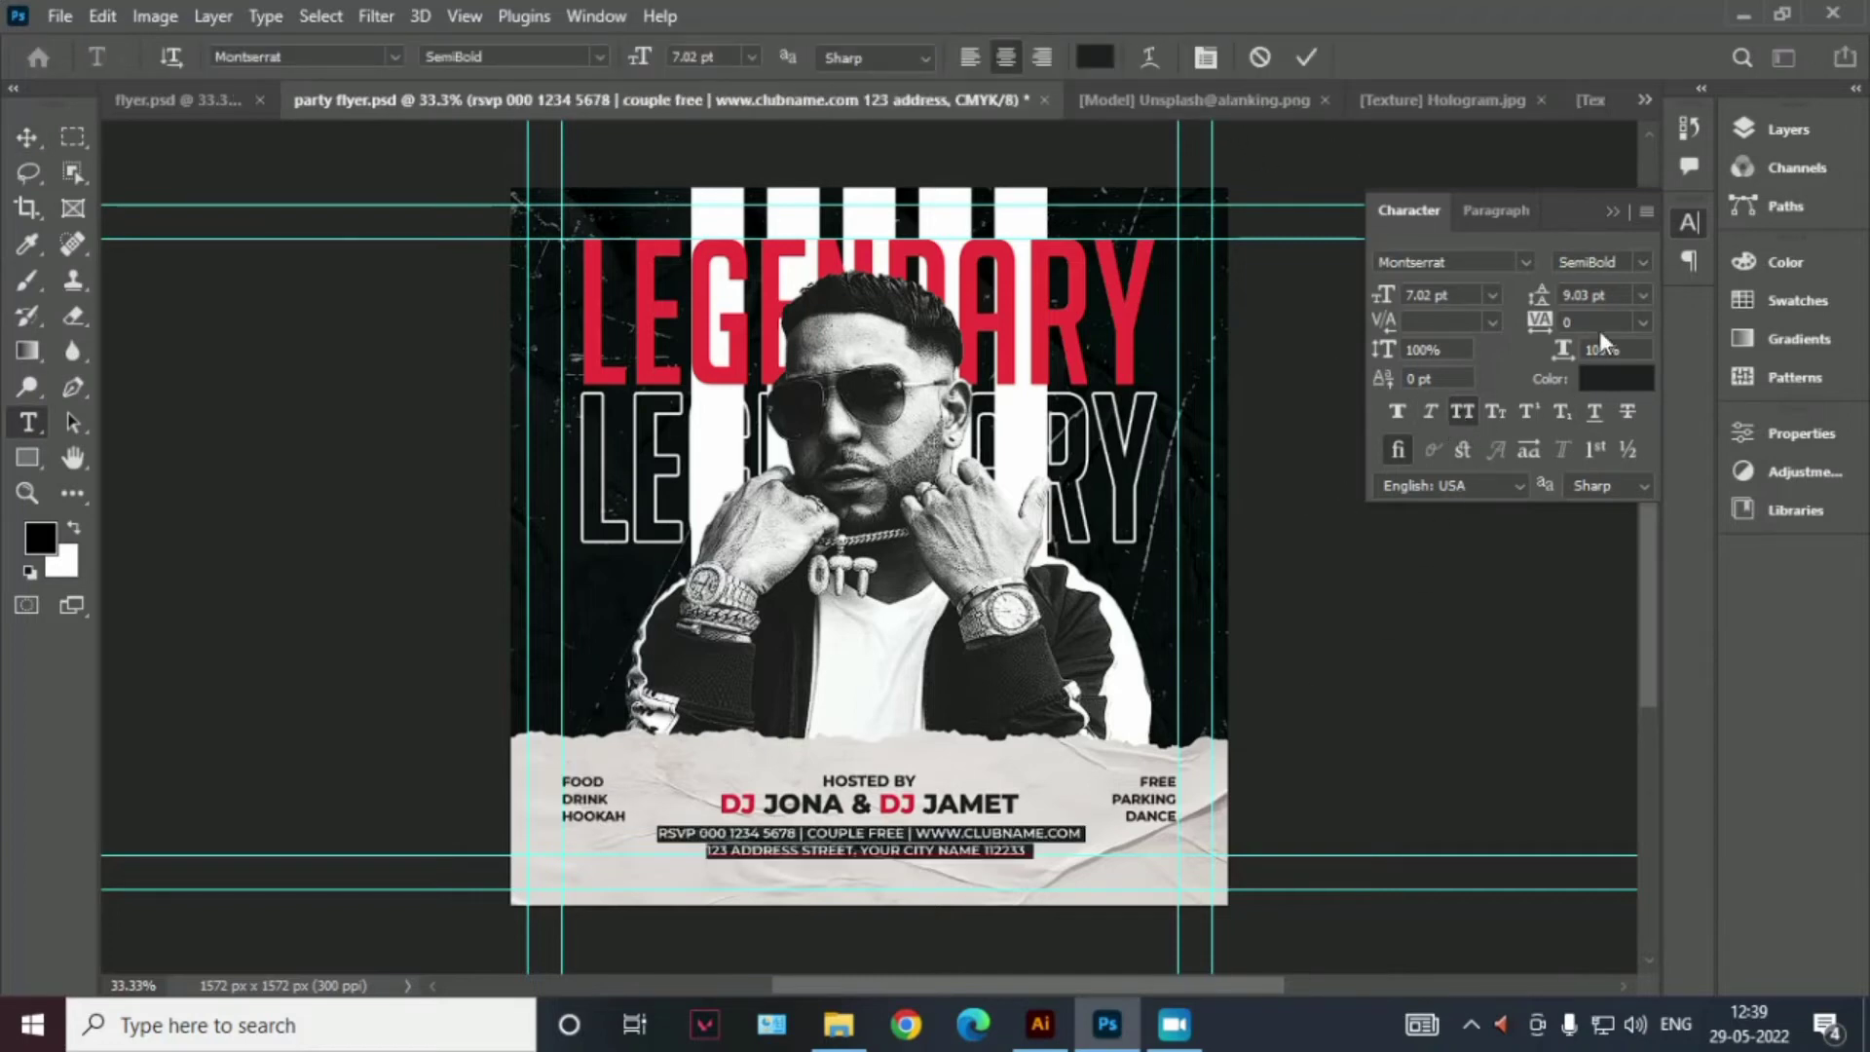
pyautogui.click(1307, 57)
pyautogui.press('v')
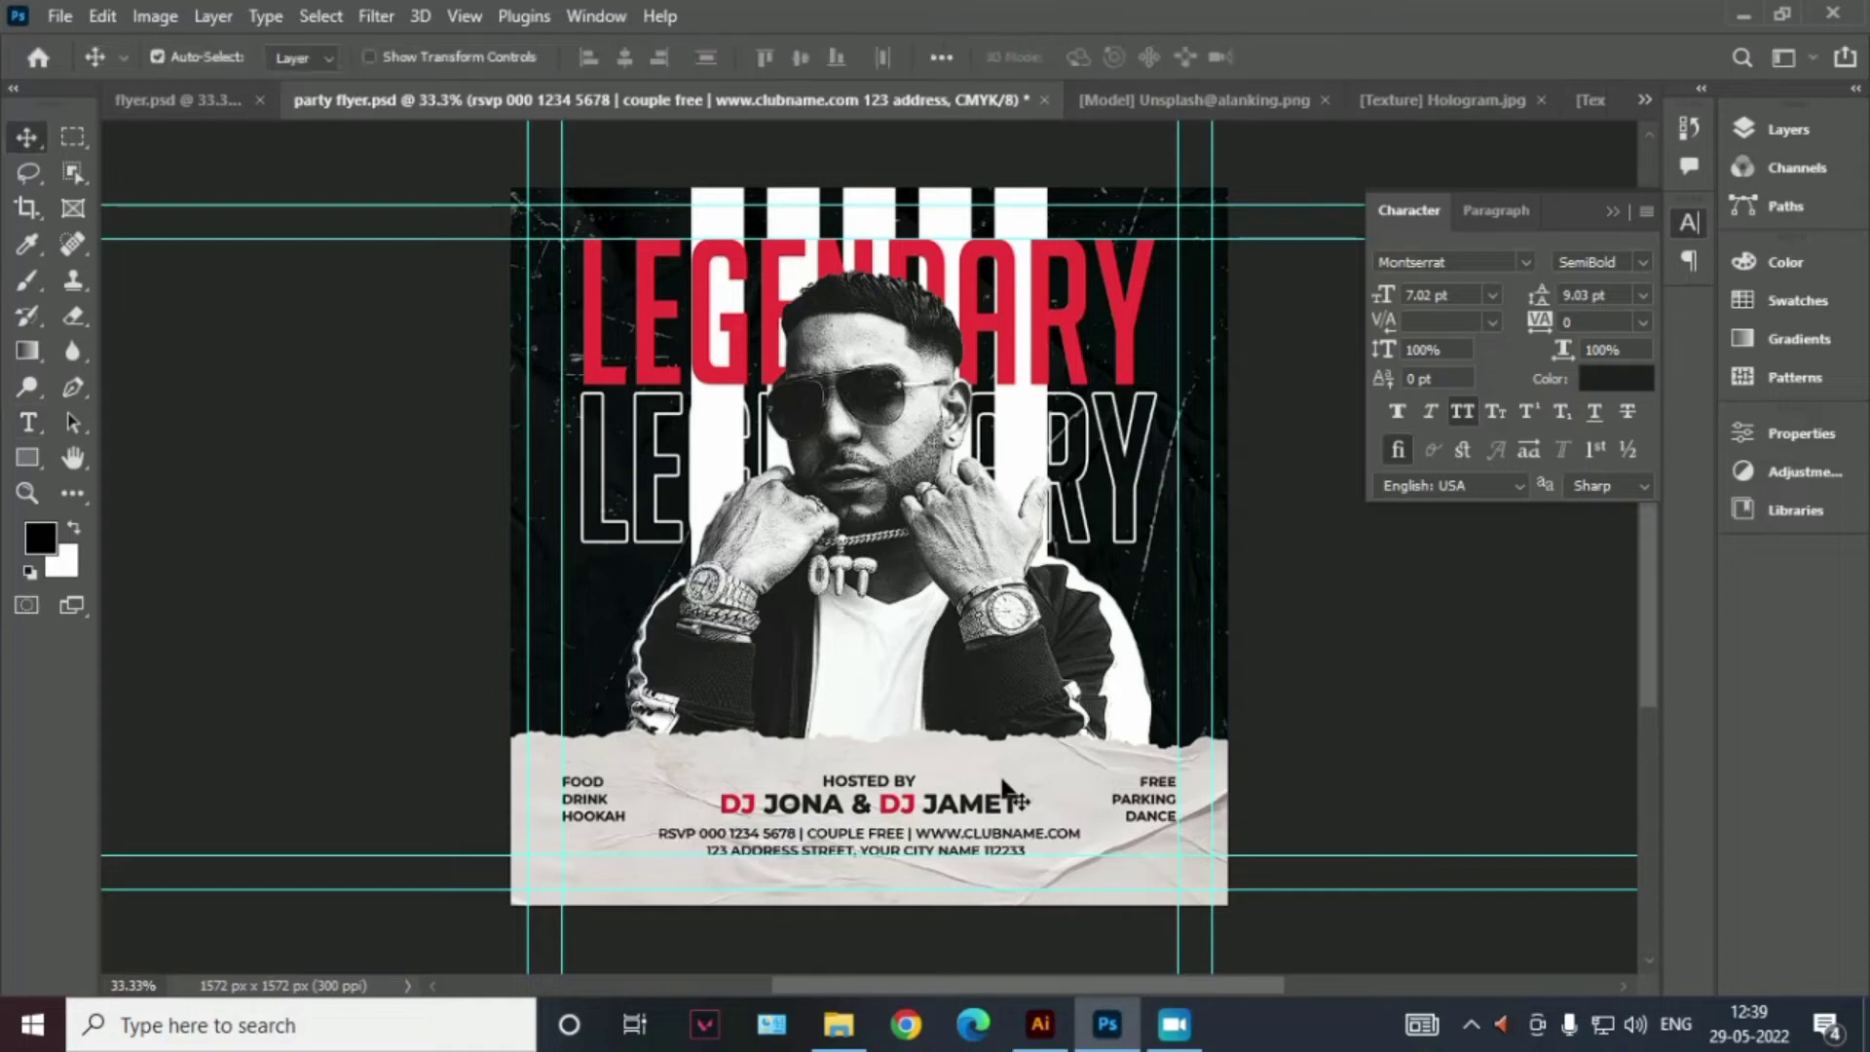
# Turn the second DJ in the host-name line red, then check the HOSTED BY text
pyautogui.doubleClick(896, 804)
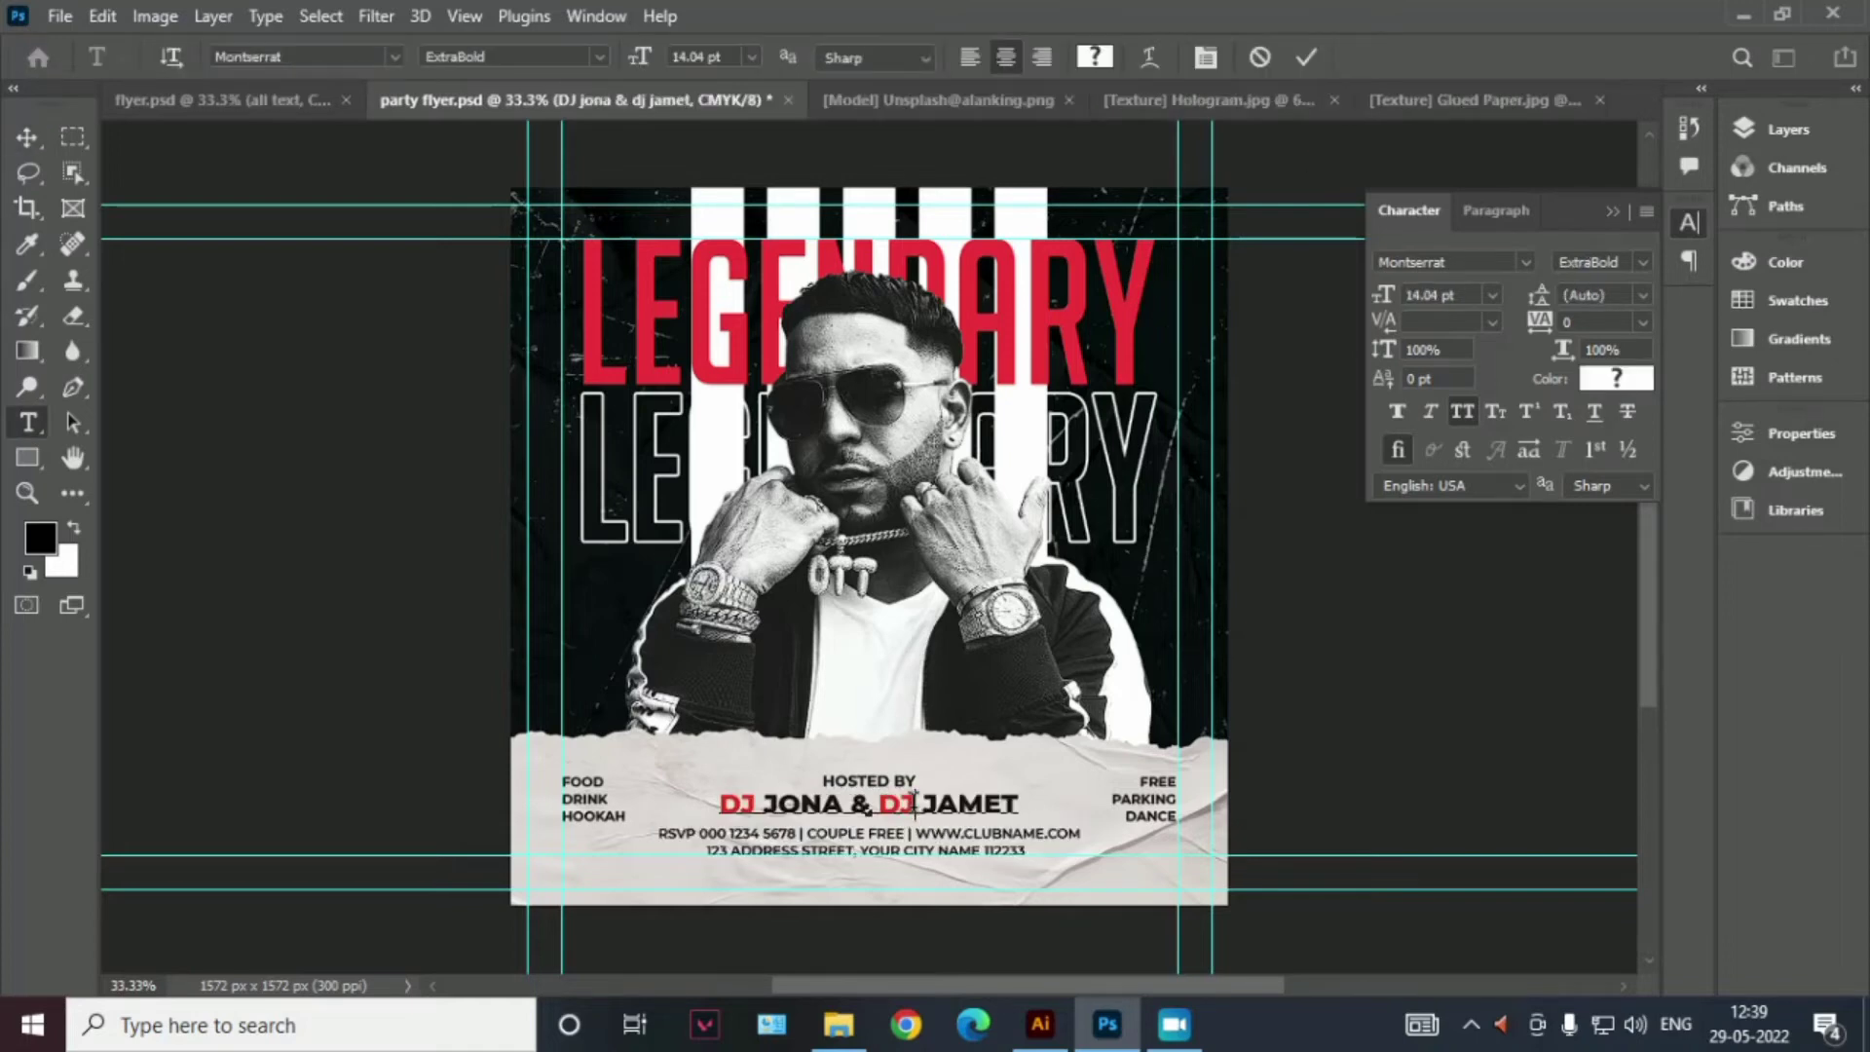
pyautogui.doubleClick(896, 805)
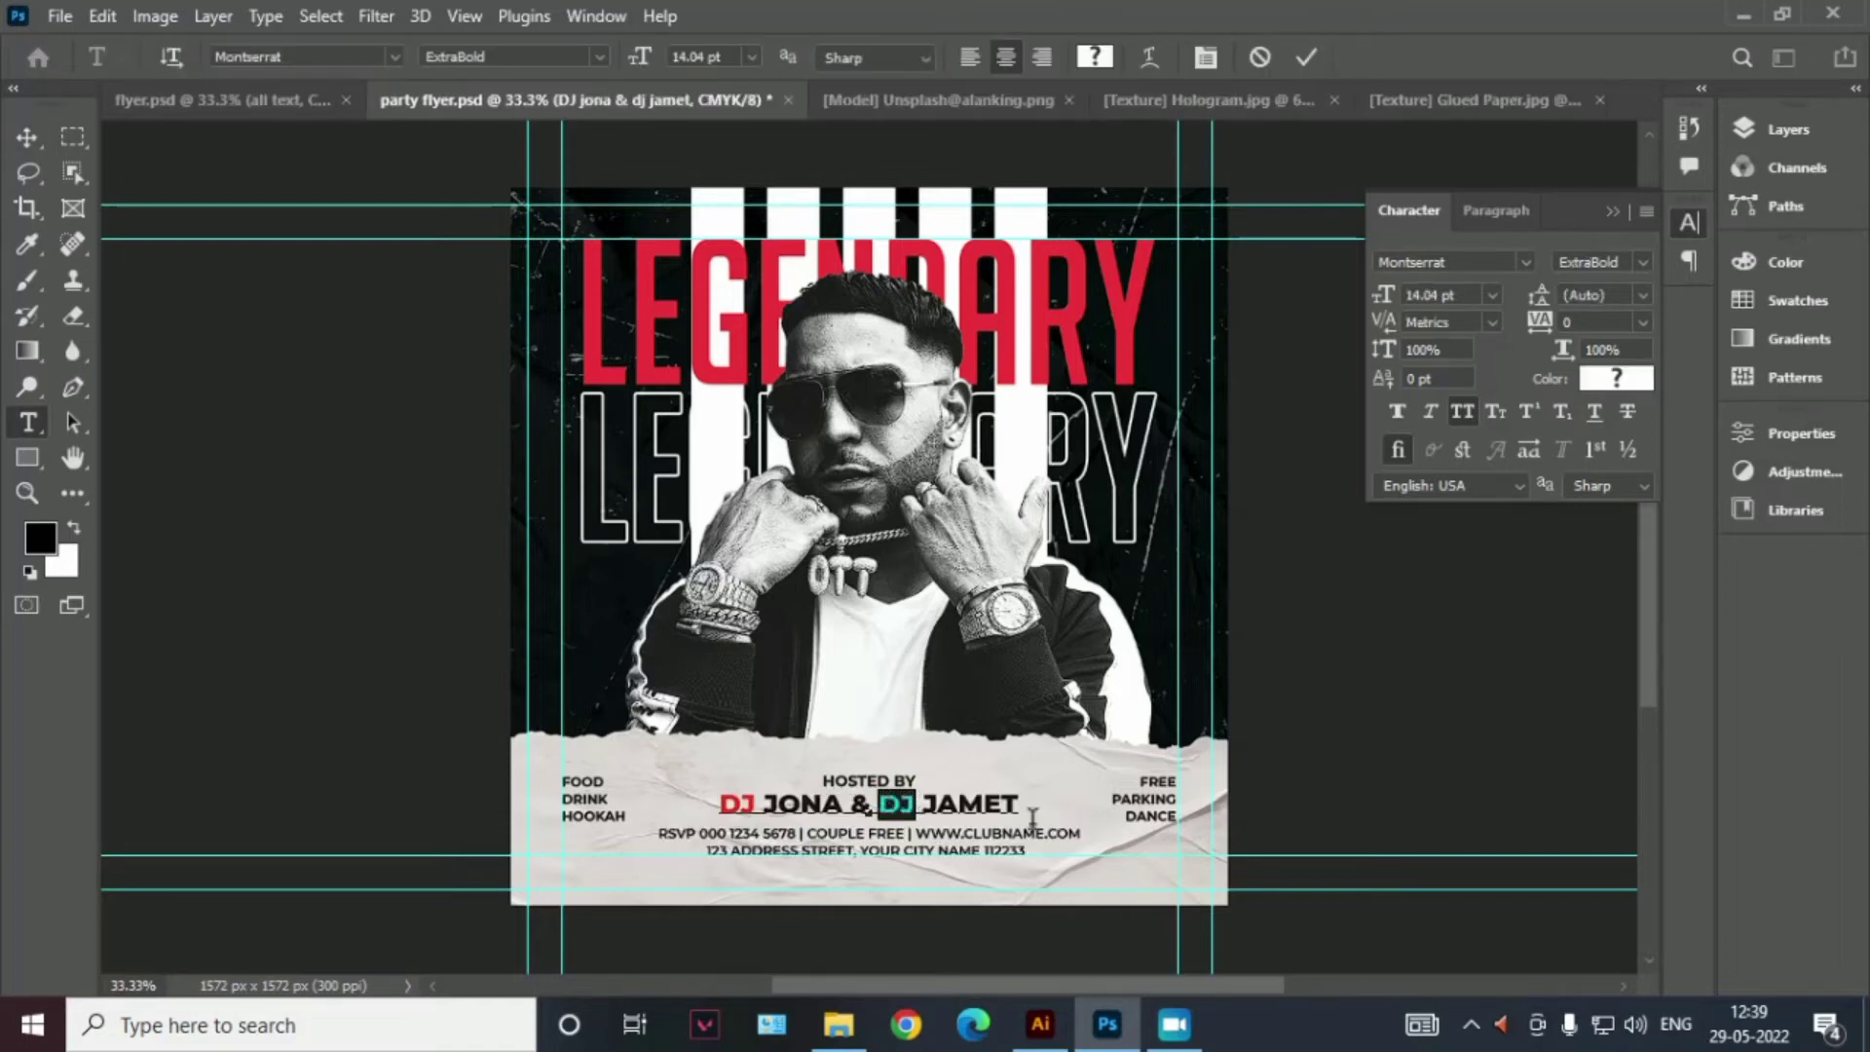
pyautogui.click(1095, 58)
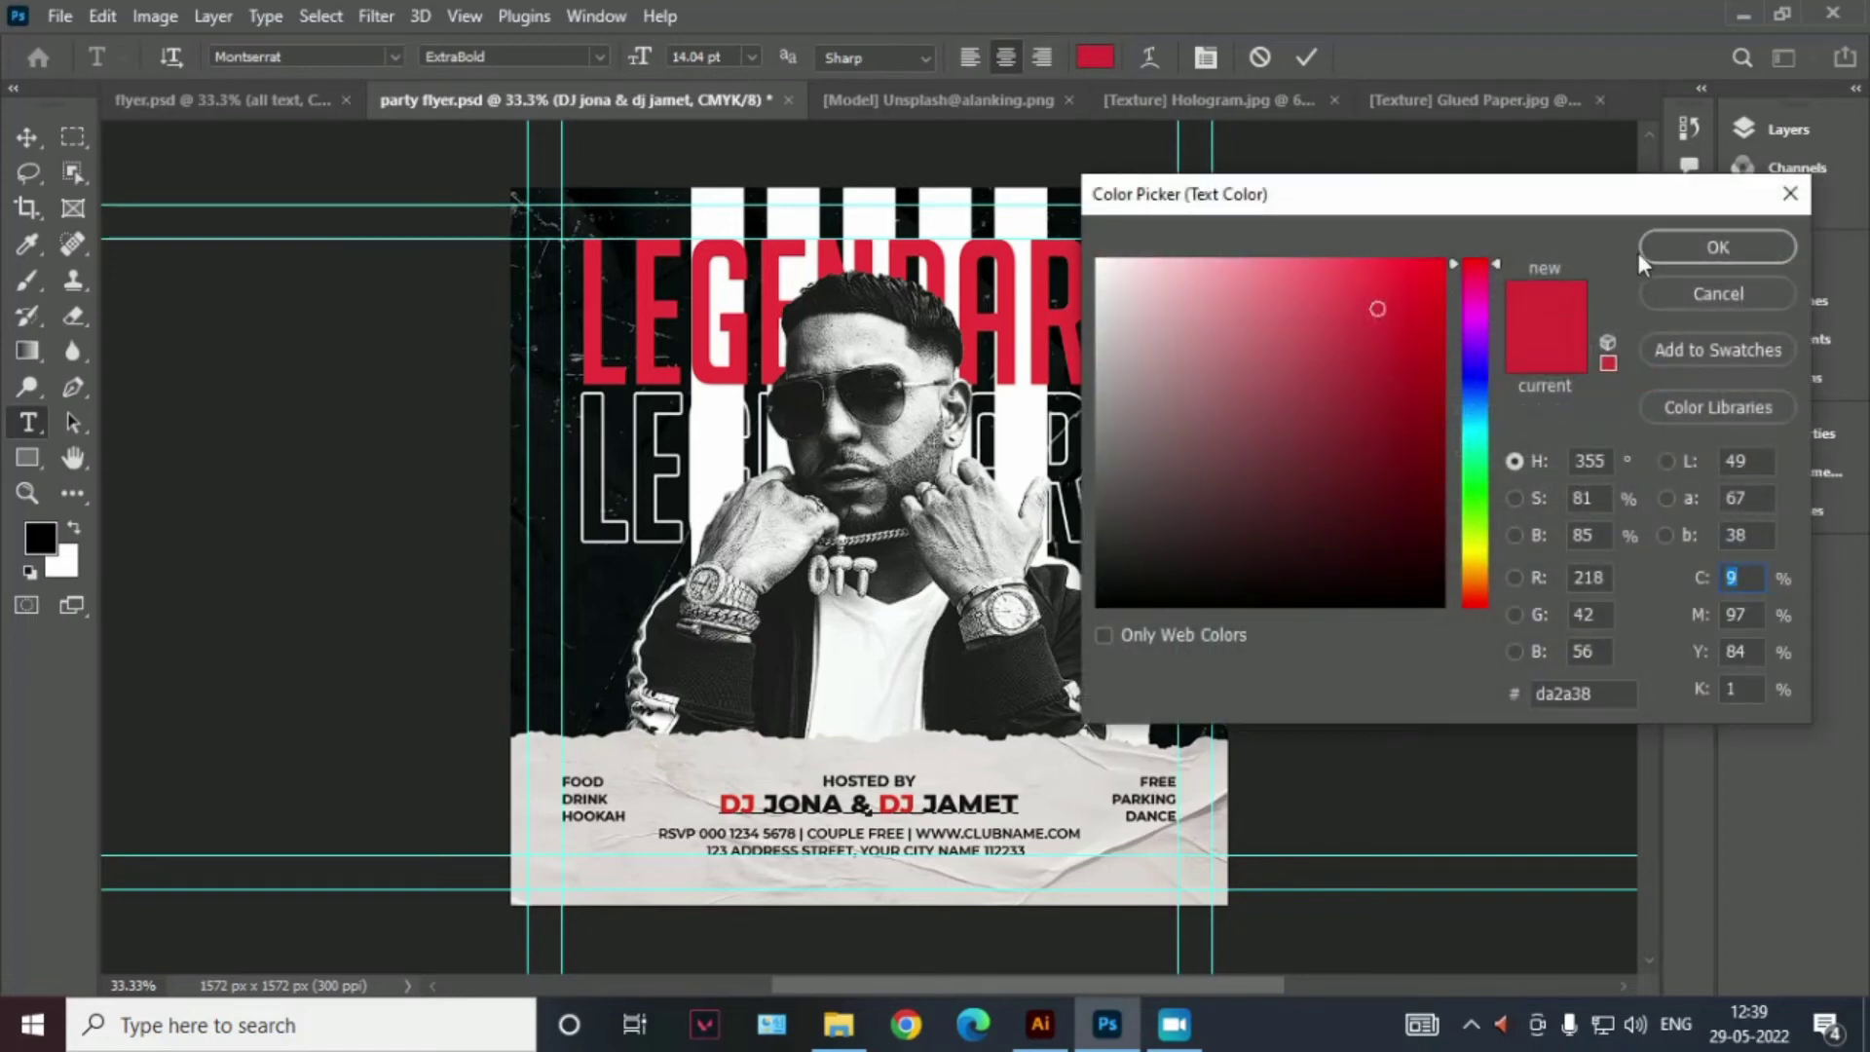
pyautogui.click(1663, 292)
pyautogui.click(1305, 56)
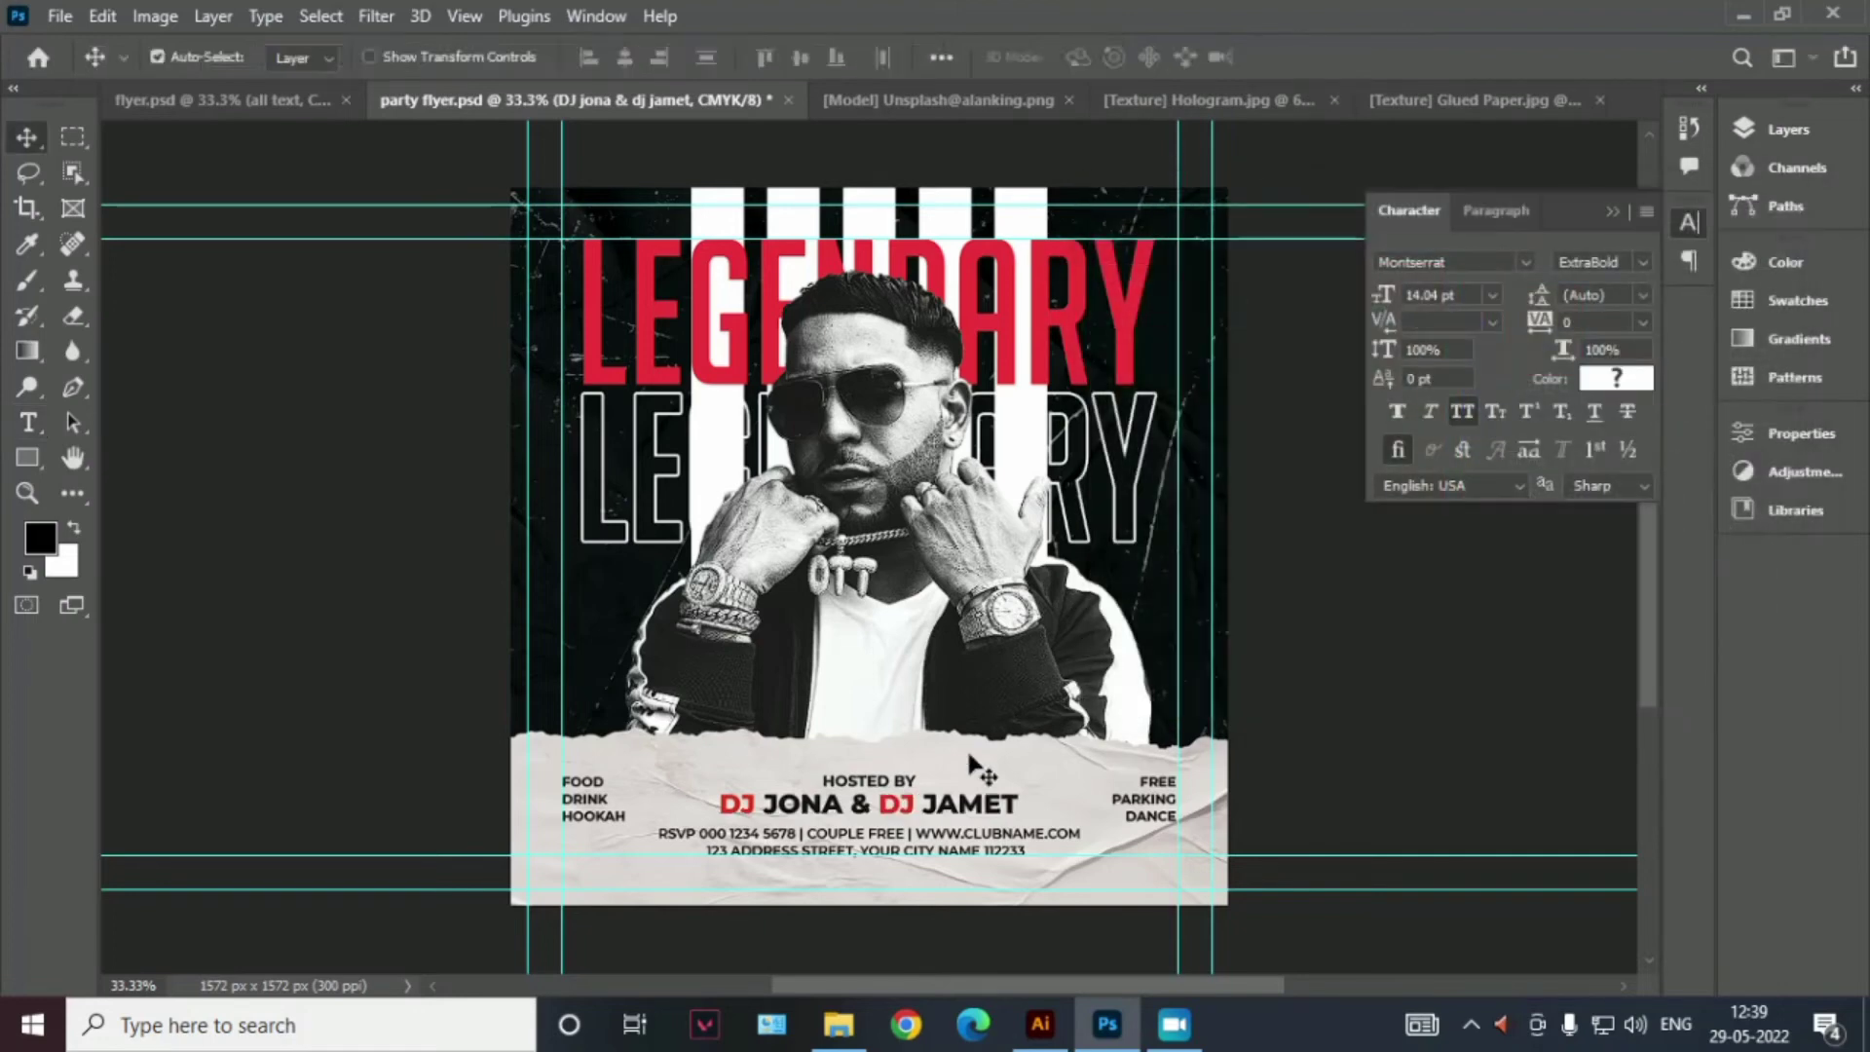
pyautogui.doubleClick(882, 780)
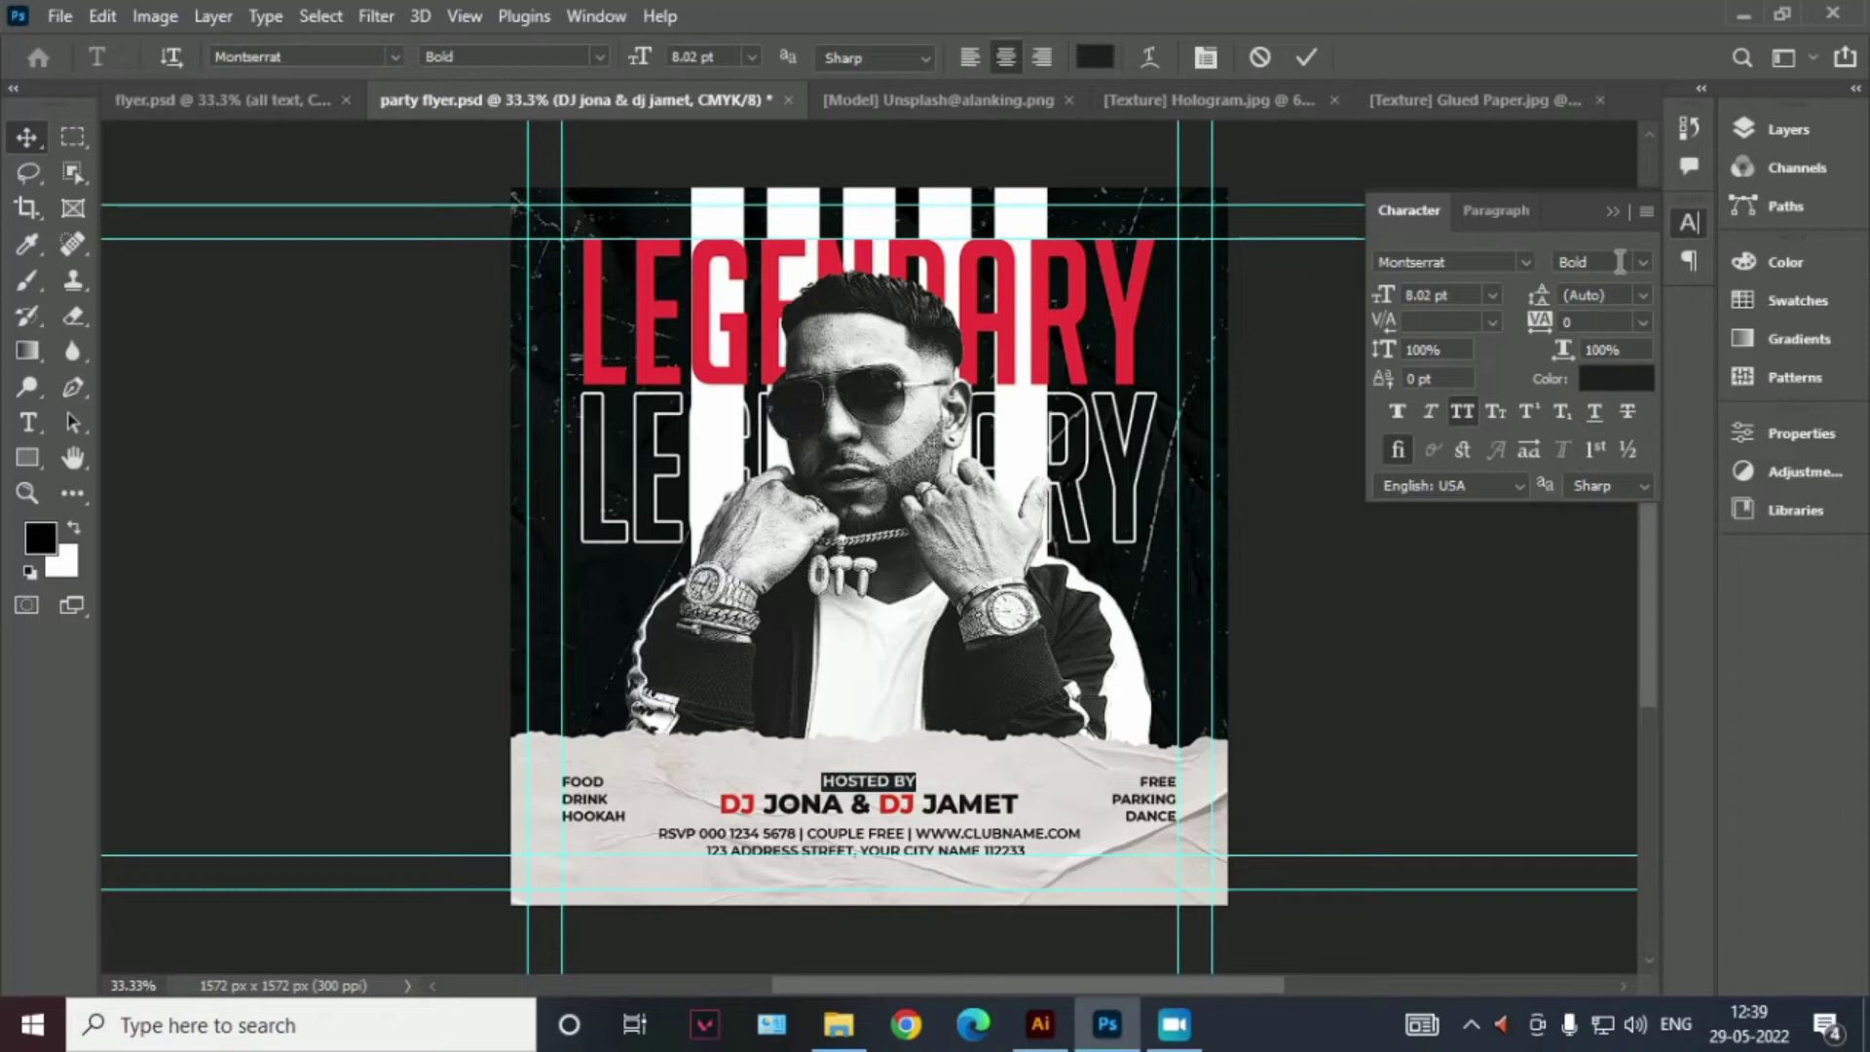
pyautogui.click(1306, 57)
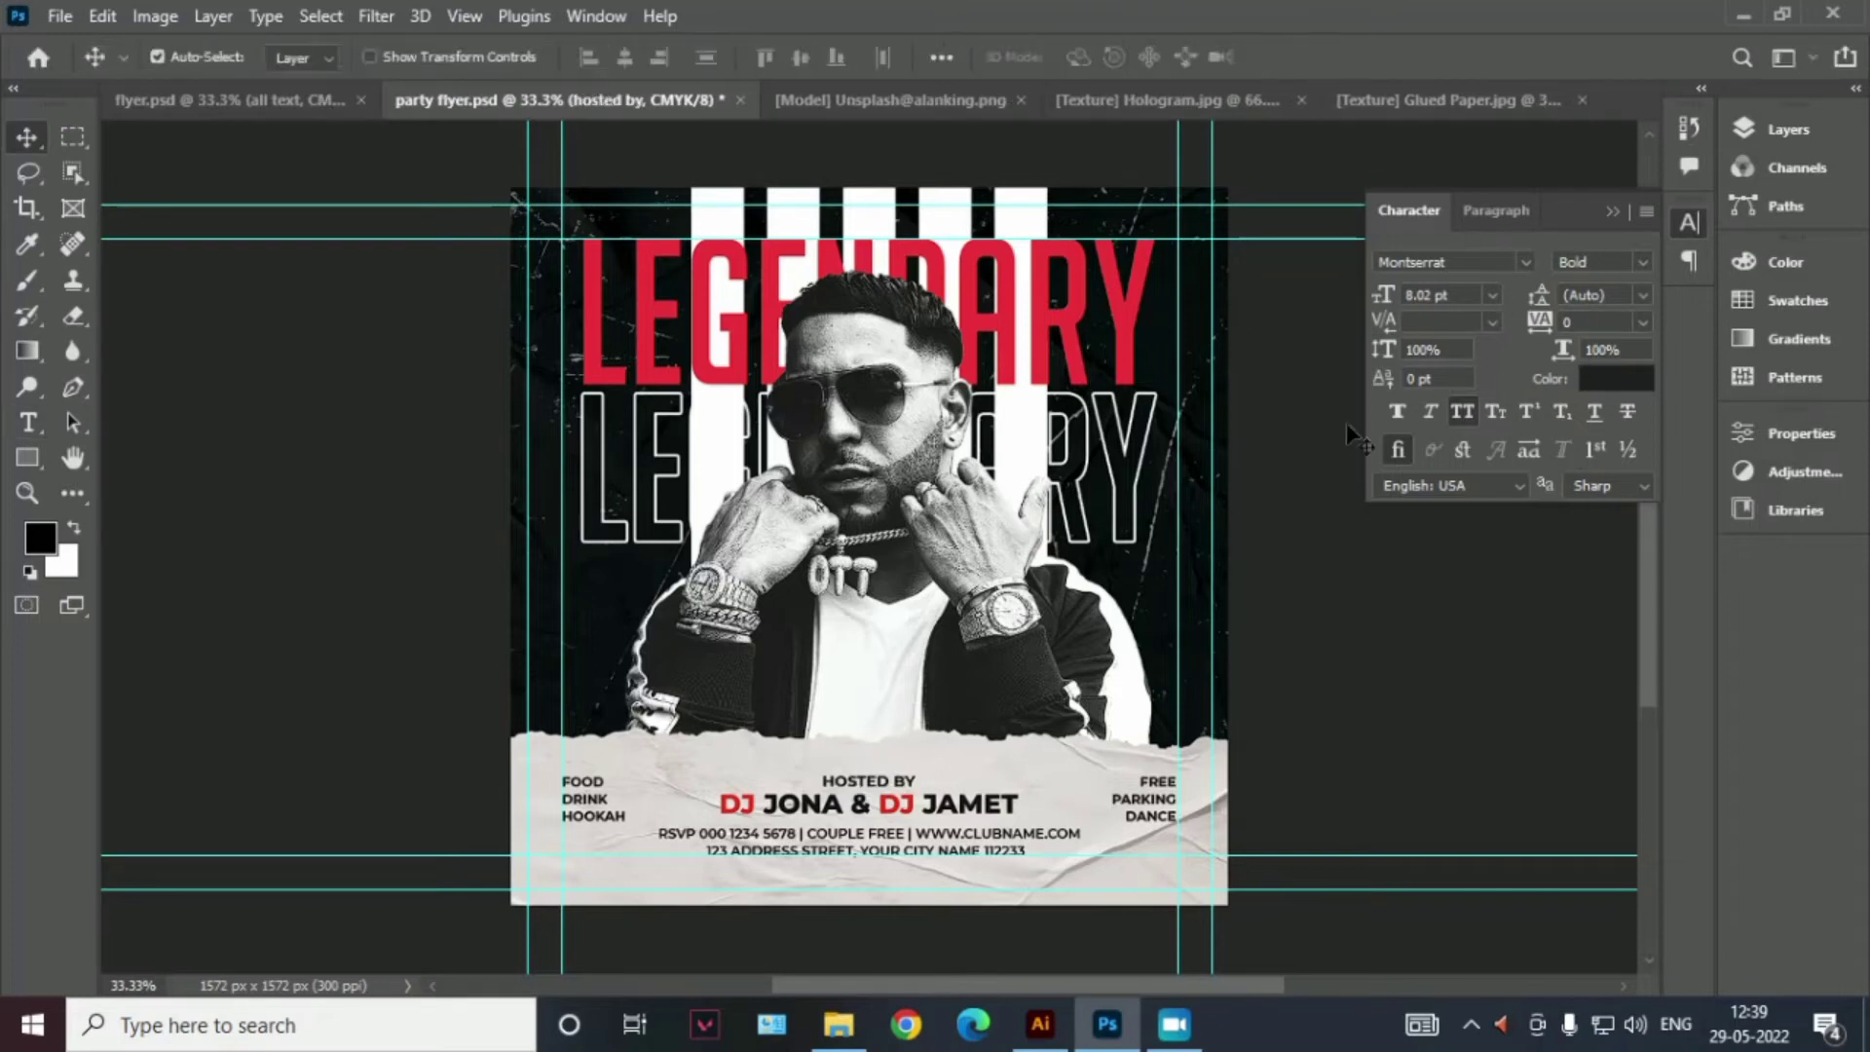
pyautogui.click(1755, 126)
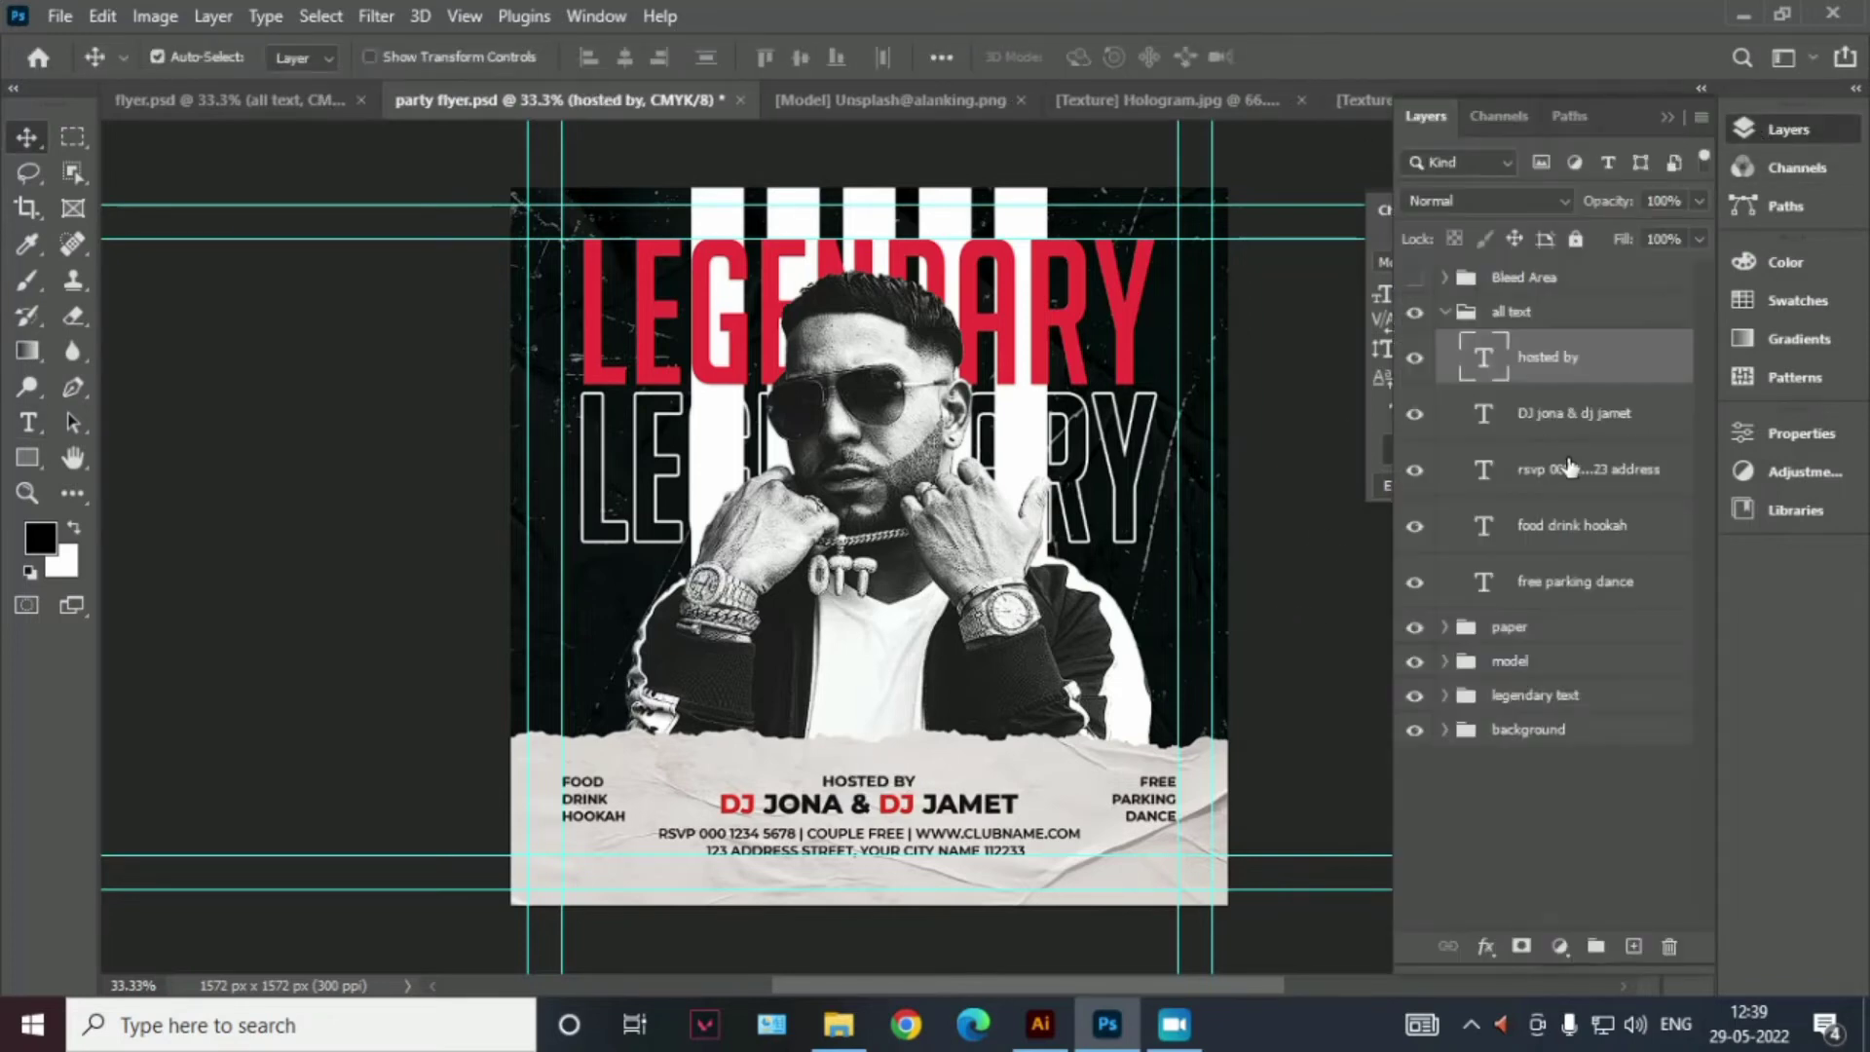
# Collapse the all text group and nudge the paper group down slightly
pyautogui.click(1444, 314)
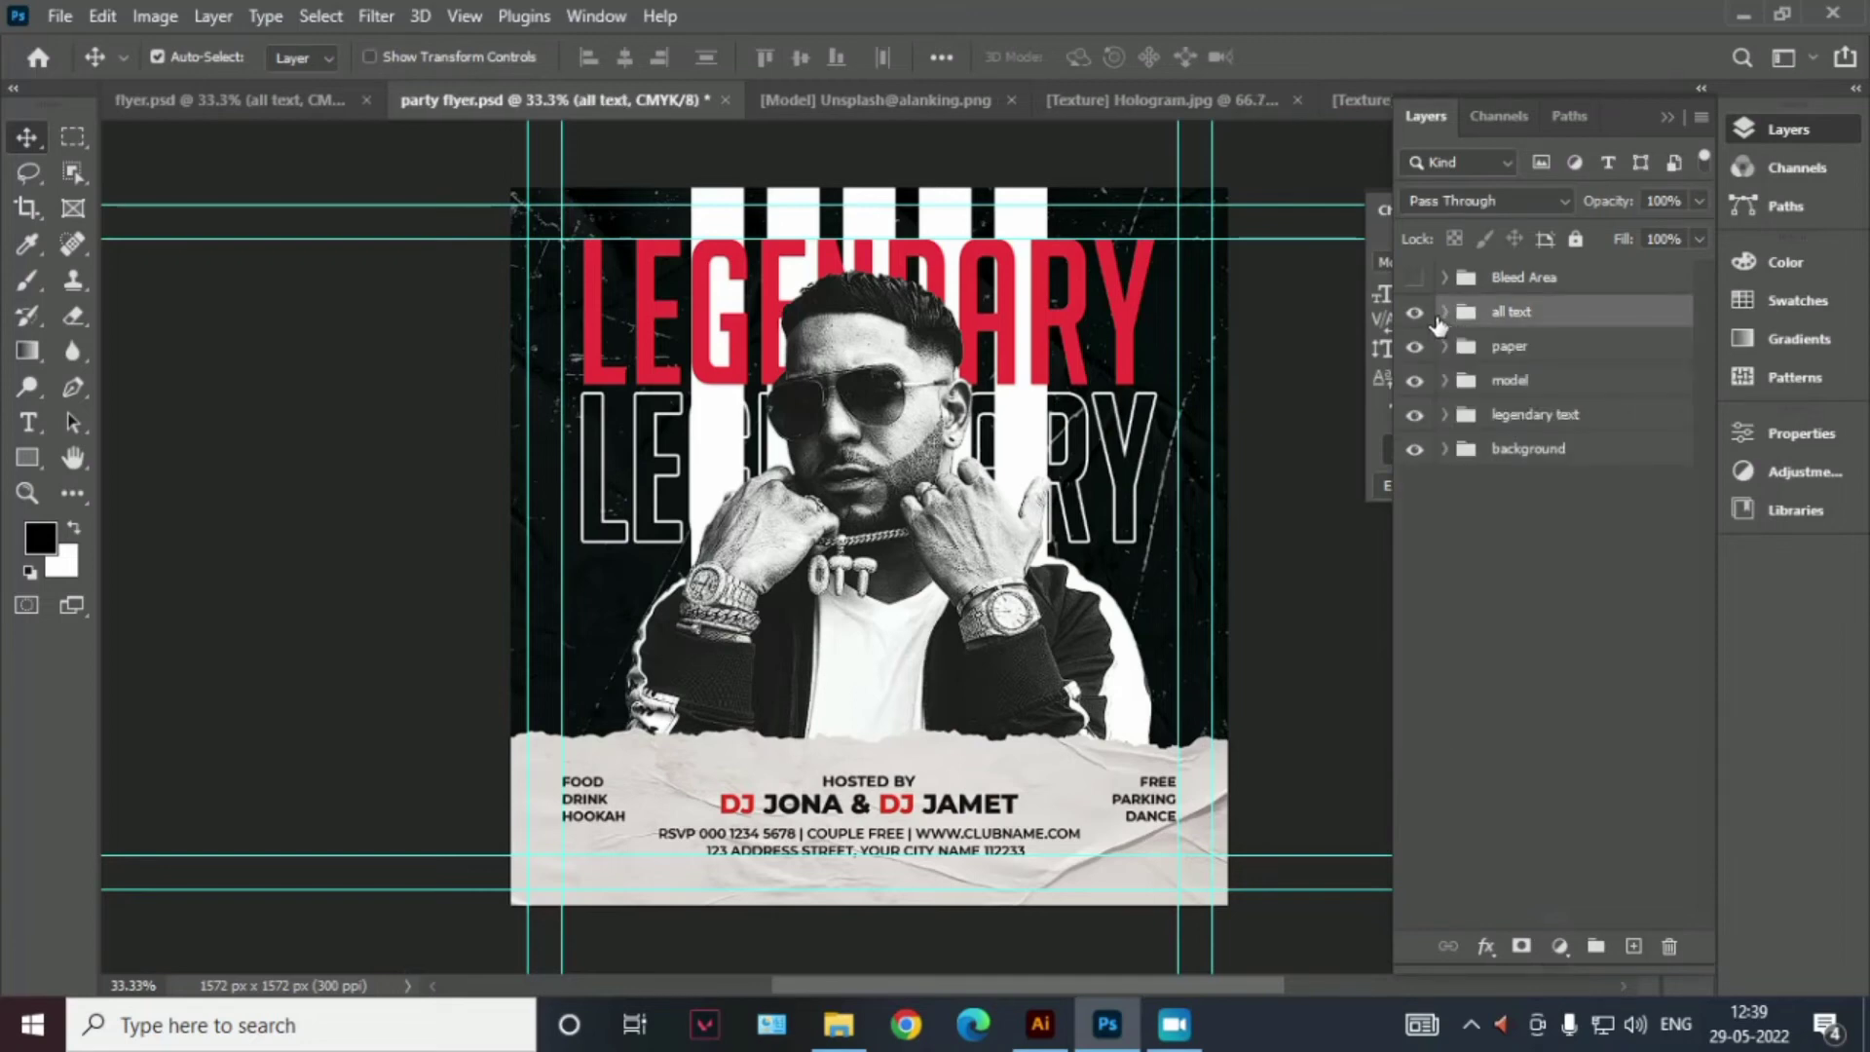
pyautogui.click(1531, 350)
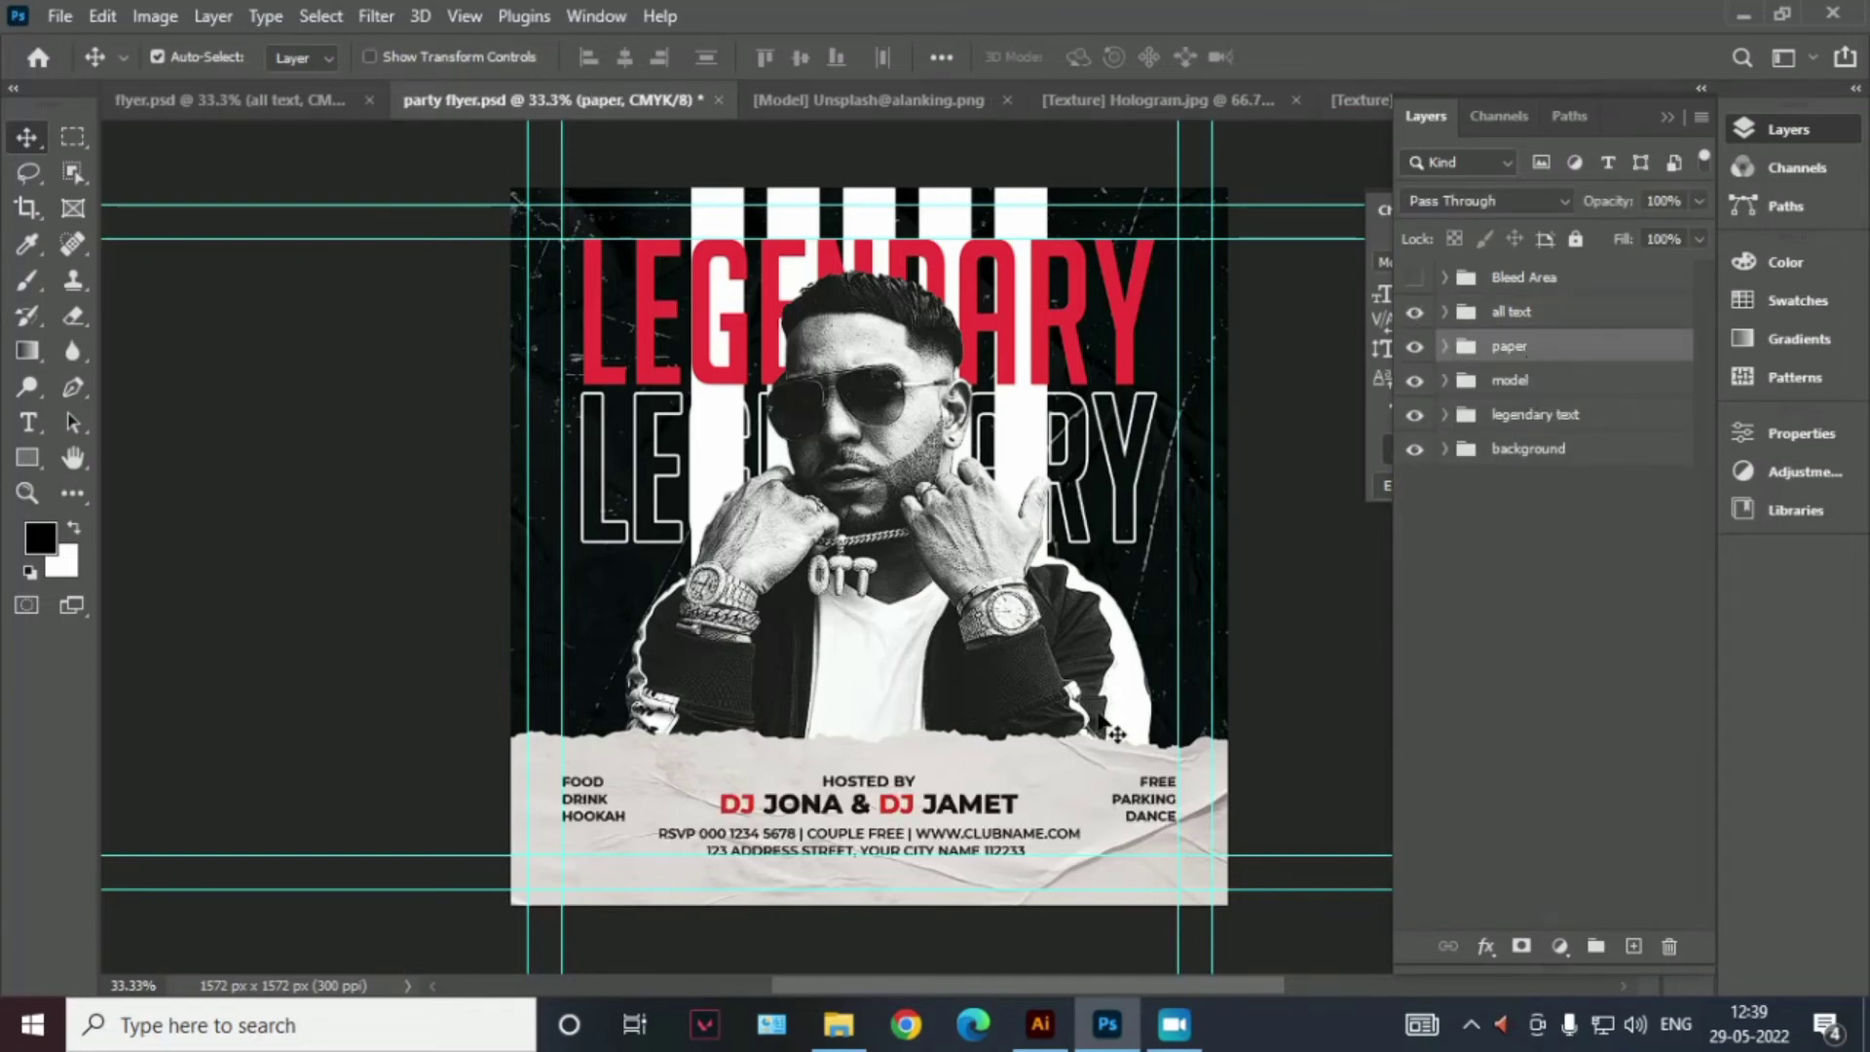
pyautogui.hotkey('shift', 'Down')
pyautogui.hotkey('shift', 'Down')
pyautogui.hotkey('shift', 'Down')
pyautogui.hotkey('shift', 'Down')
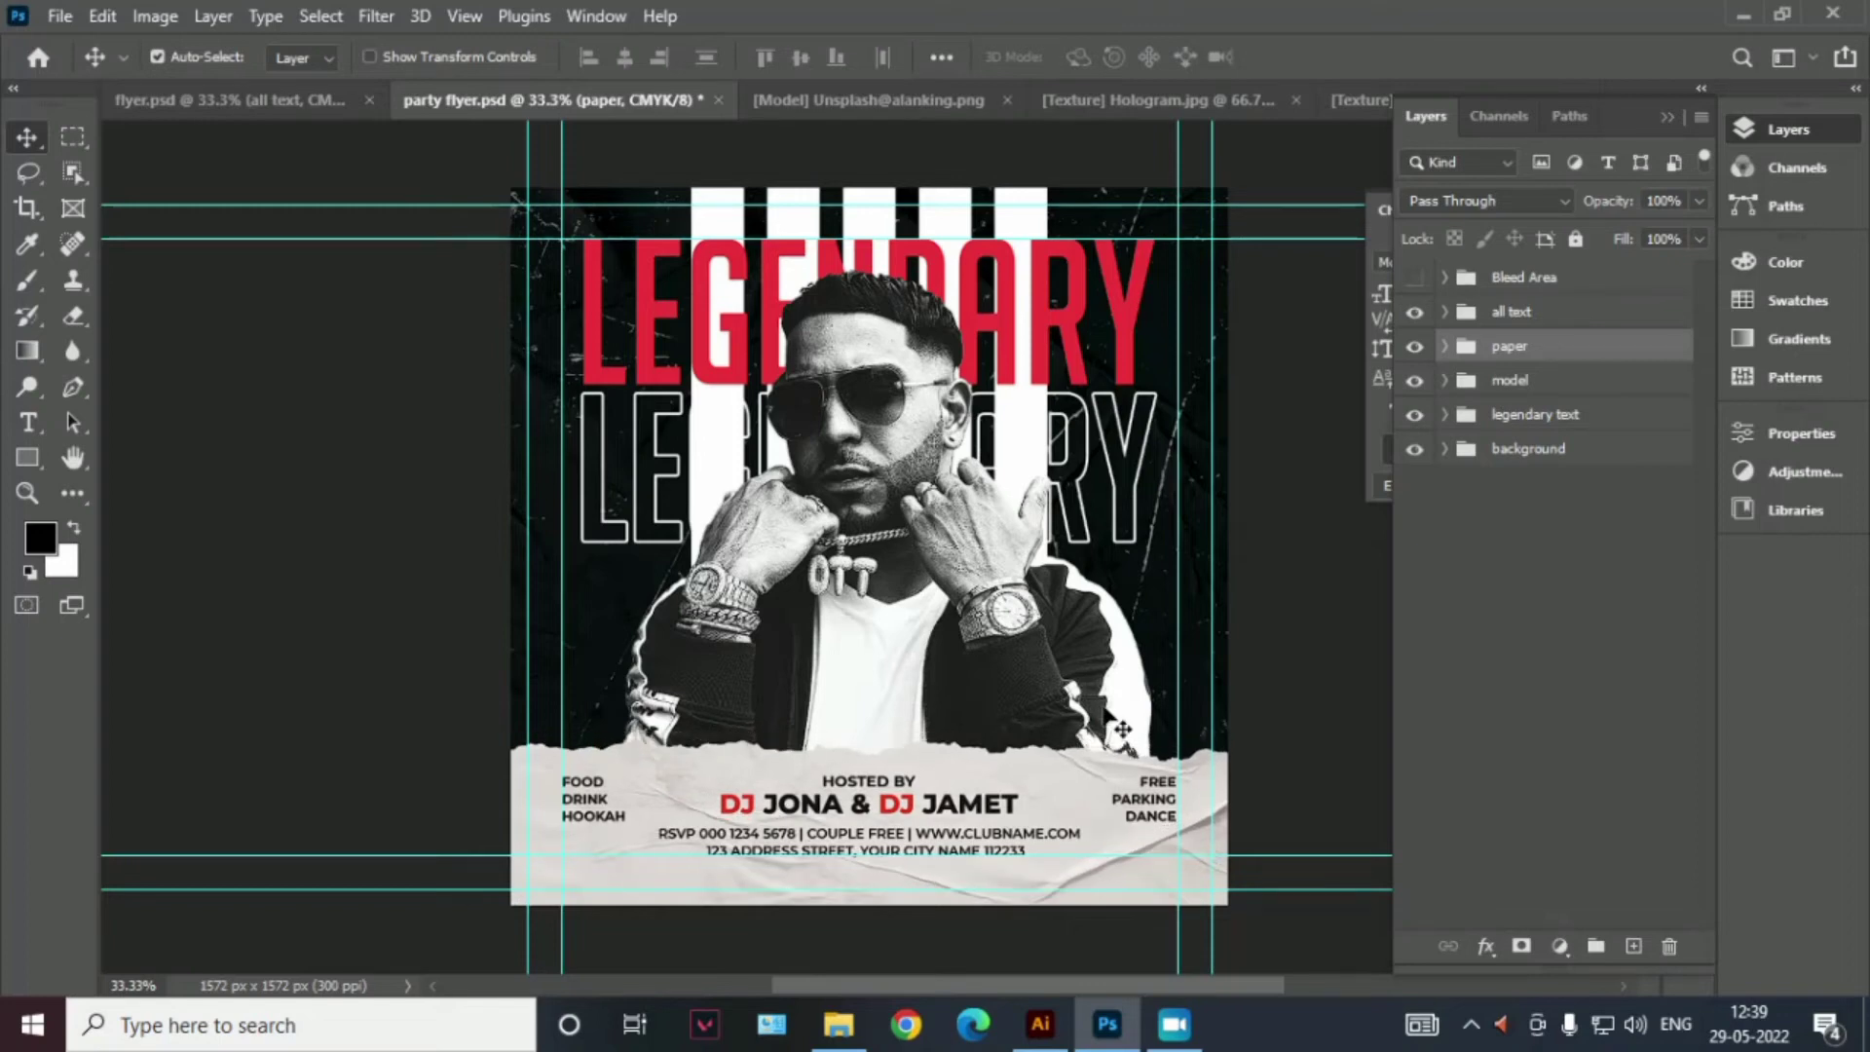
pyautogui.click(1559, 312)
pyautogui.hotkey('ctrl', 'z')
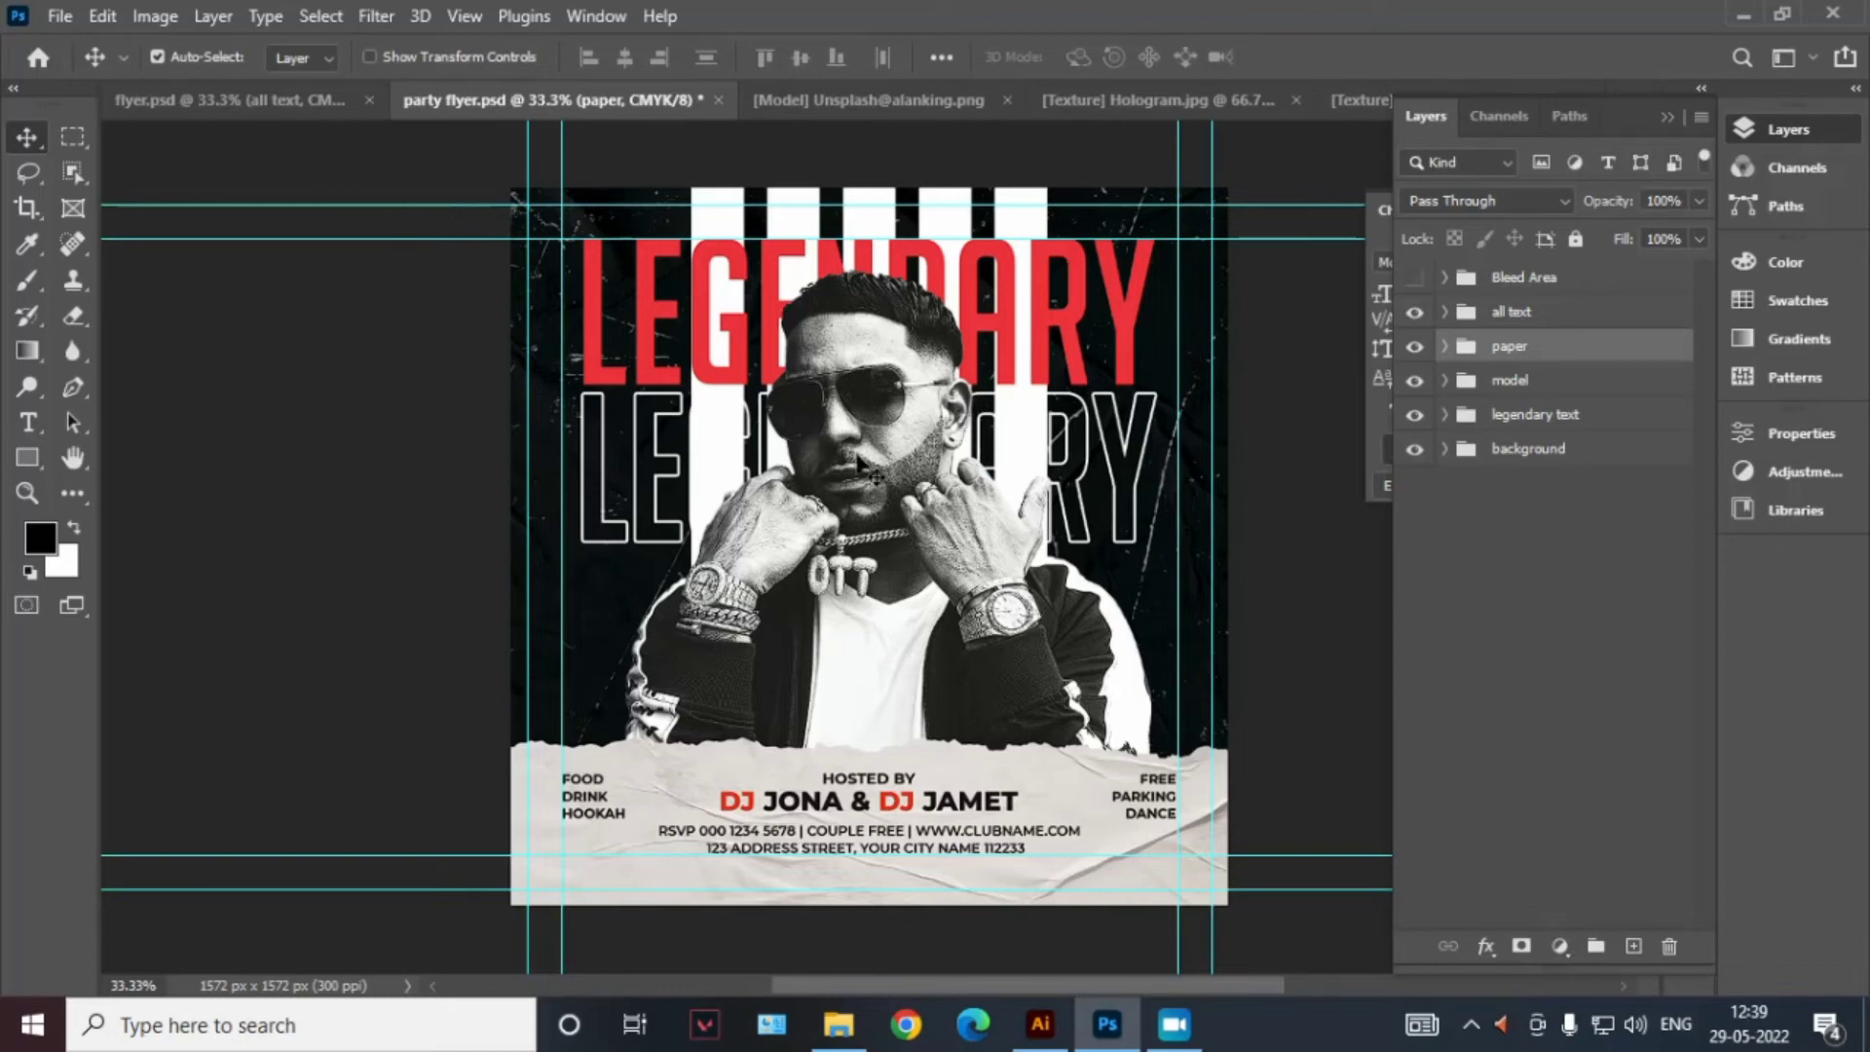
# Select the torn-paper shape in the Illustrator document and return to Photoshop
pyautogui.hotkey('alt', 'Tab')
pyautogui.click(1106, 1027)
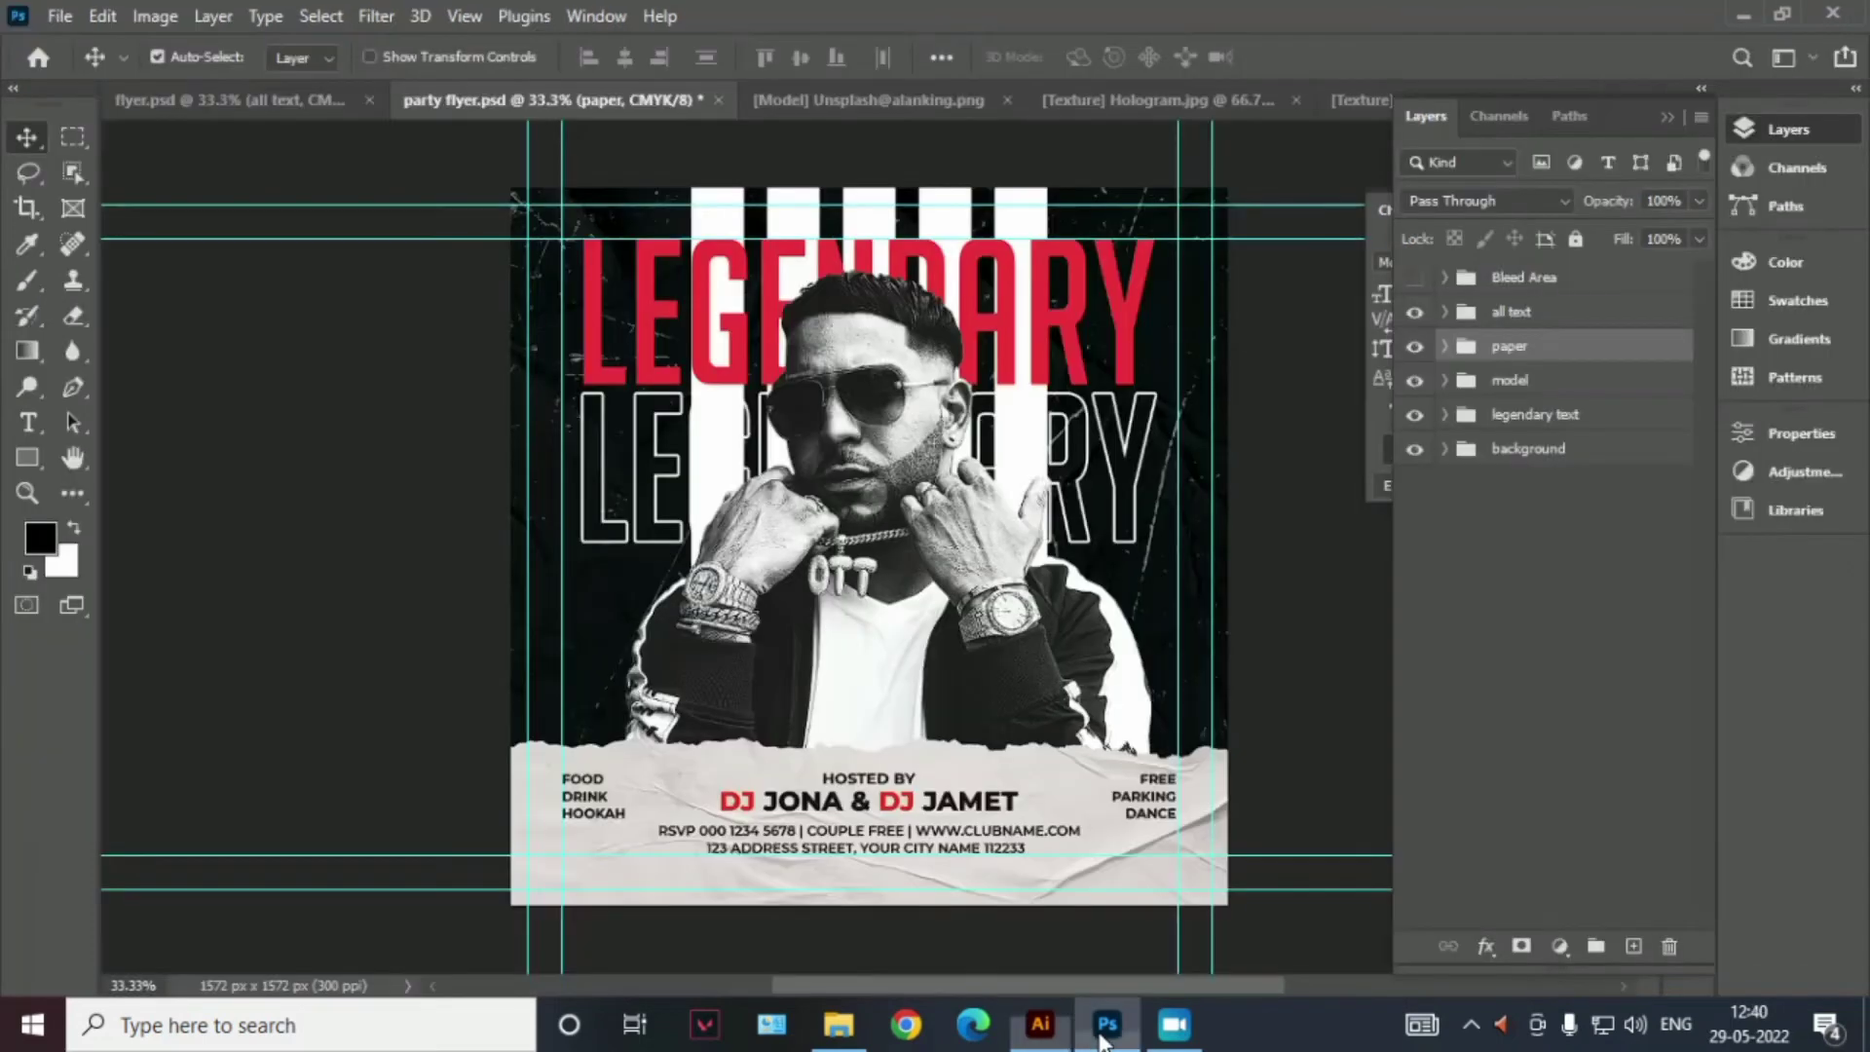
pyautogui.click(1040, 1024)
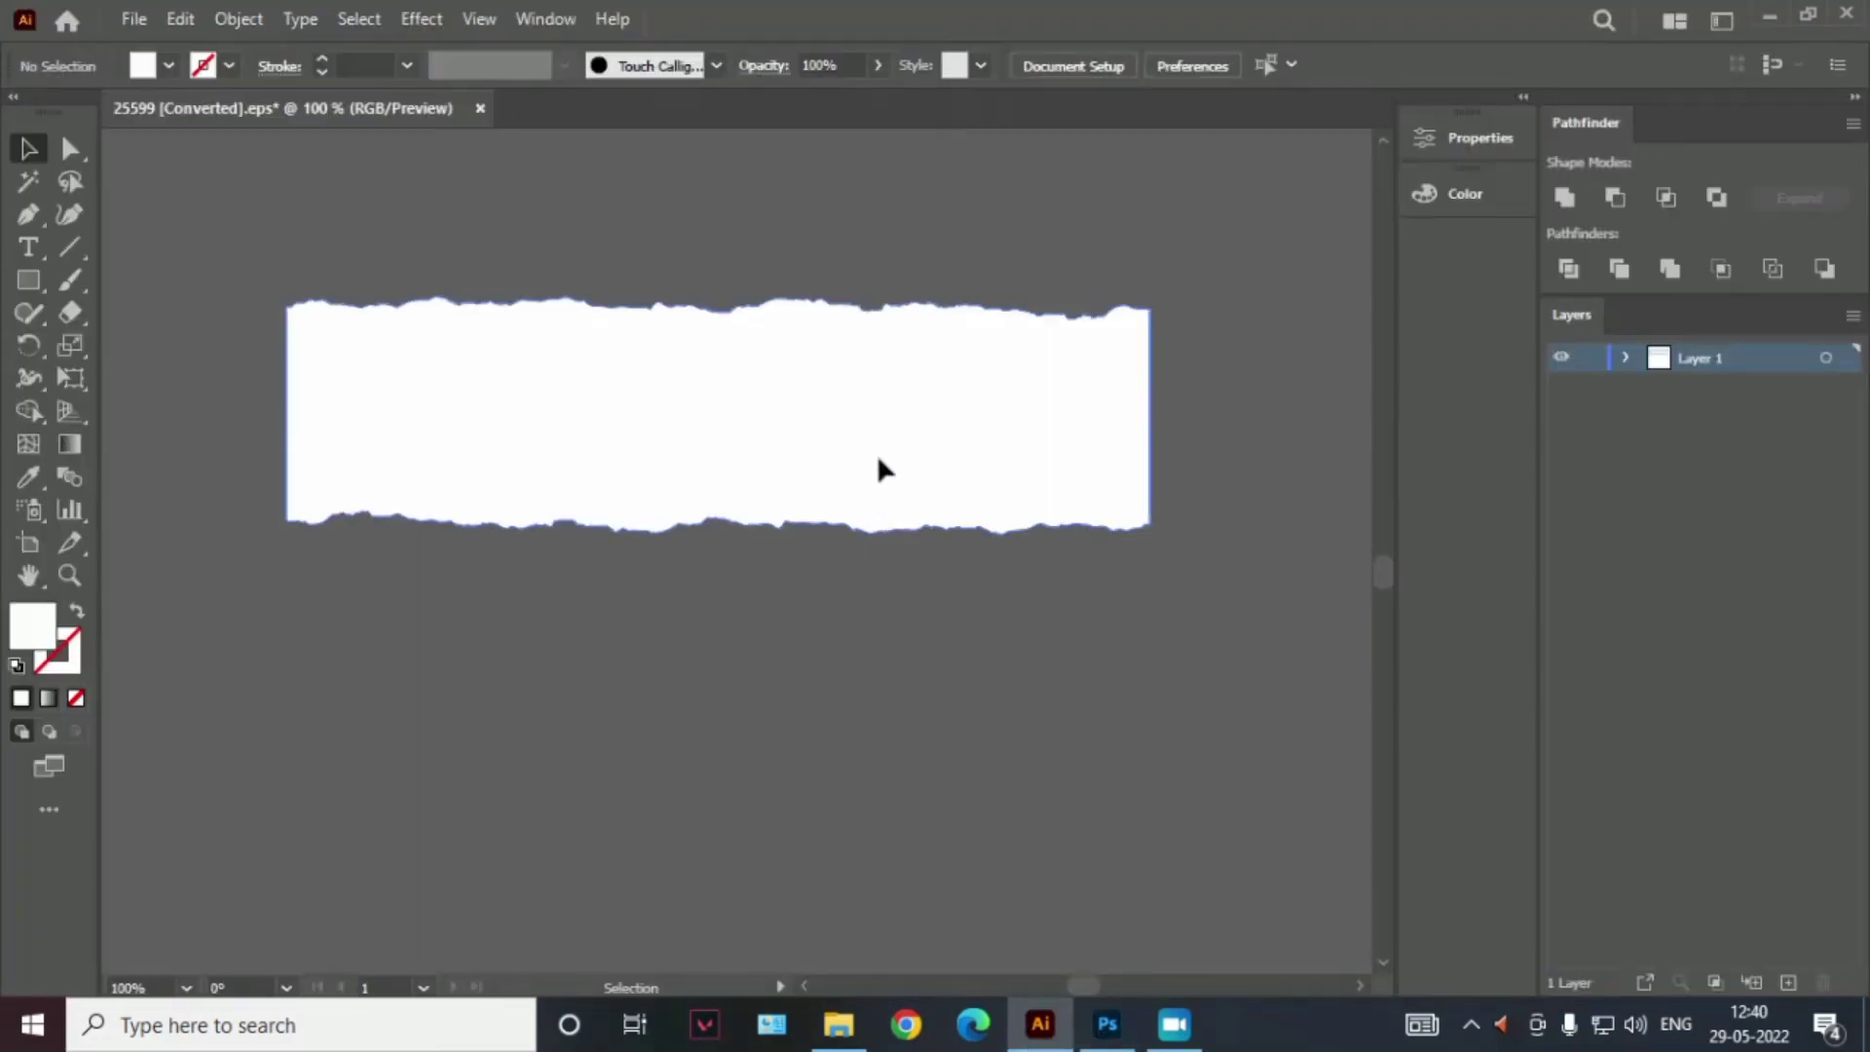
pyautogui.click(881, 470)
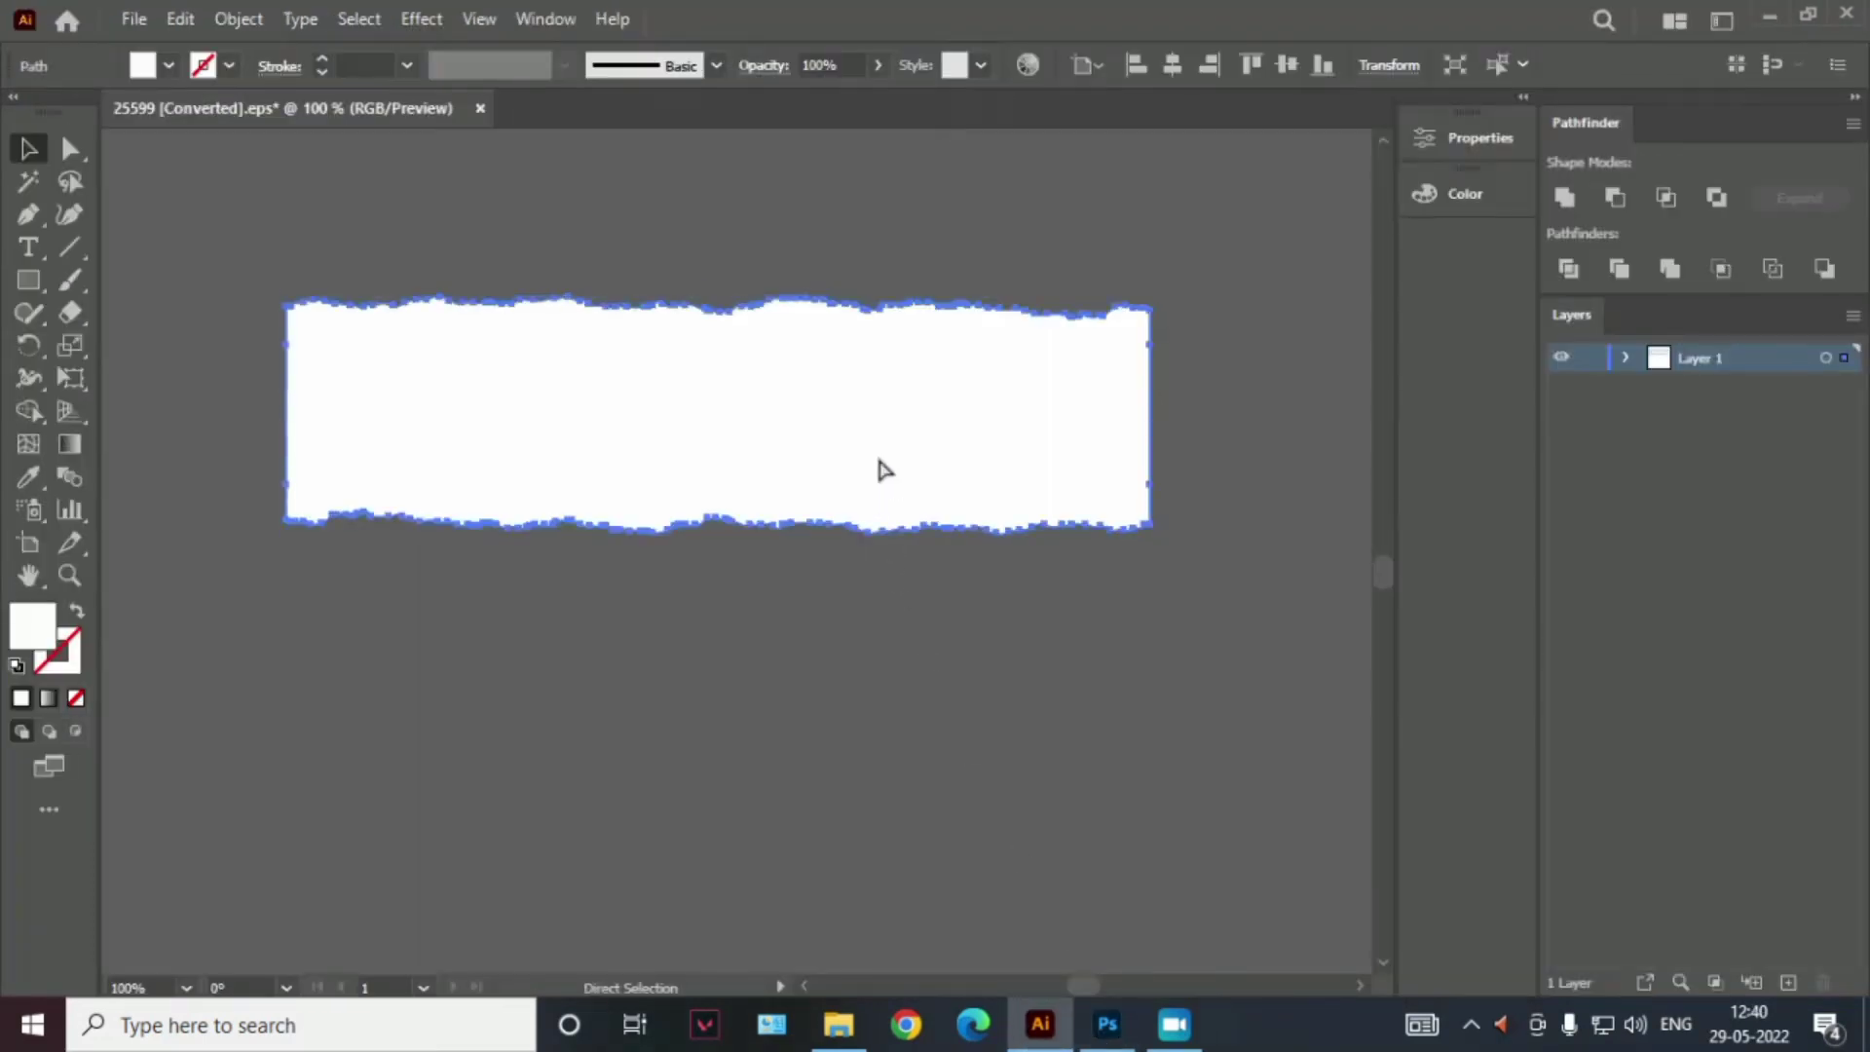
pyautogui.click(1106, 1025)
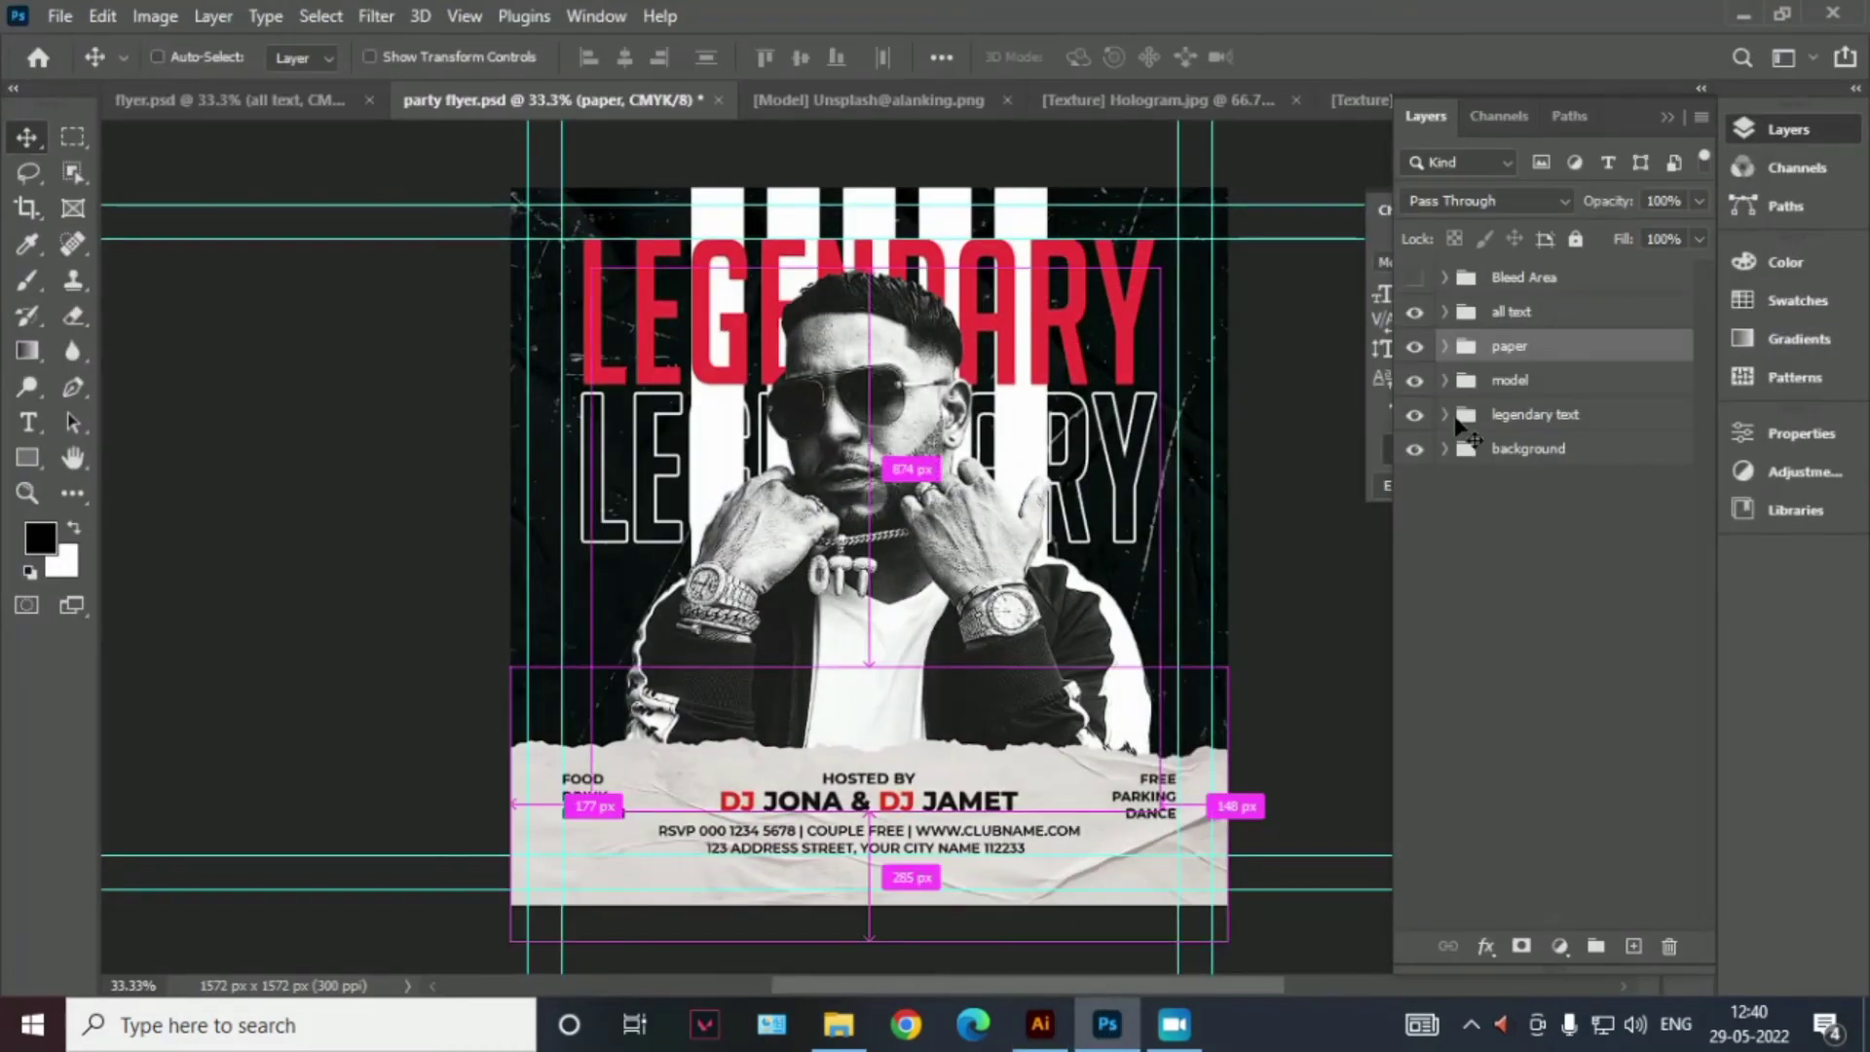
# Paste the torn-paper shape as a new layer and shrink it onto the model's chest
pyautogui.click(1559, 312)
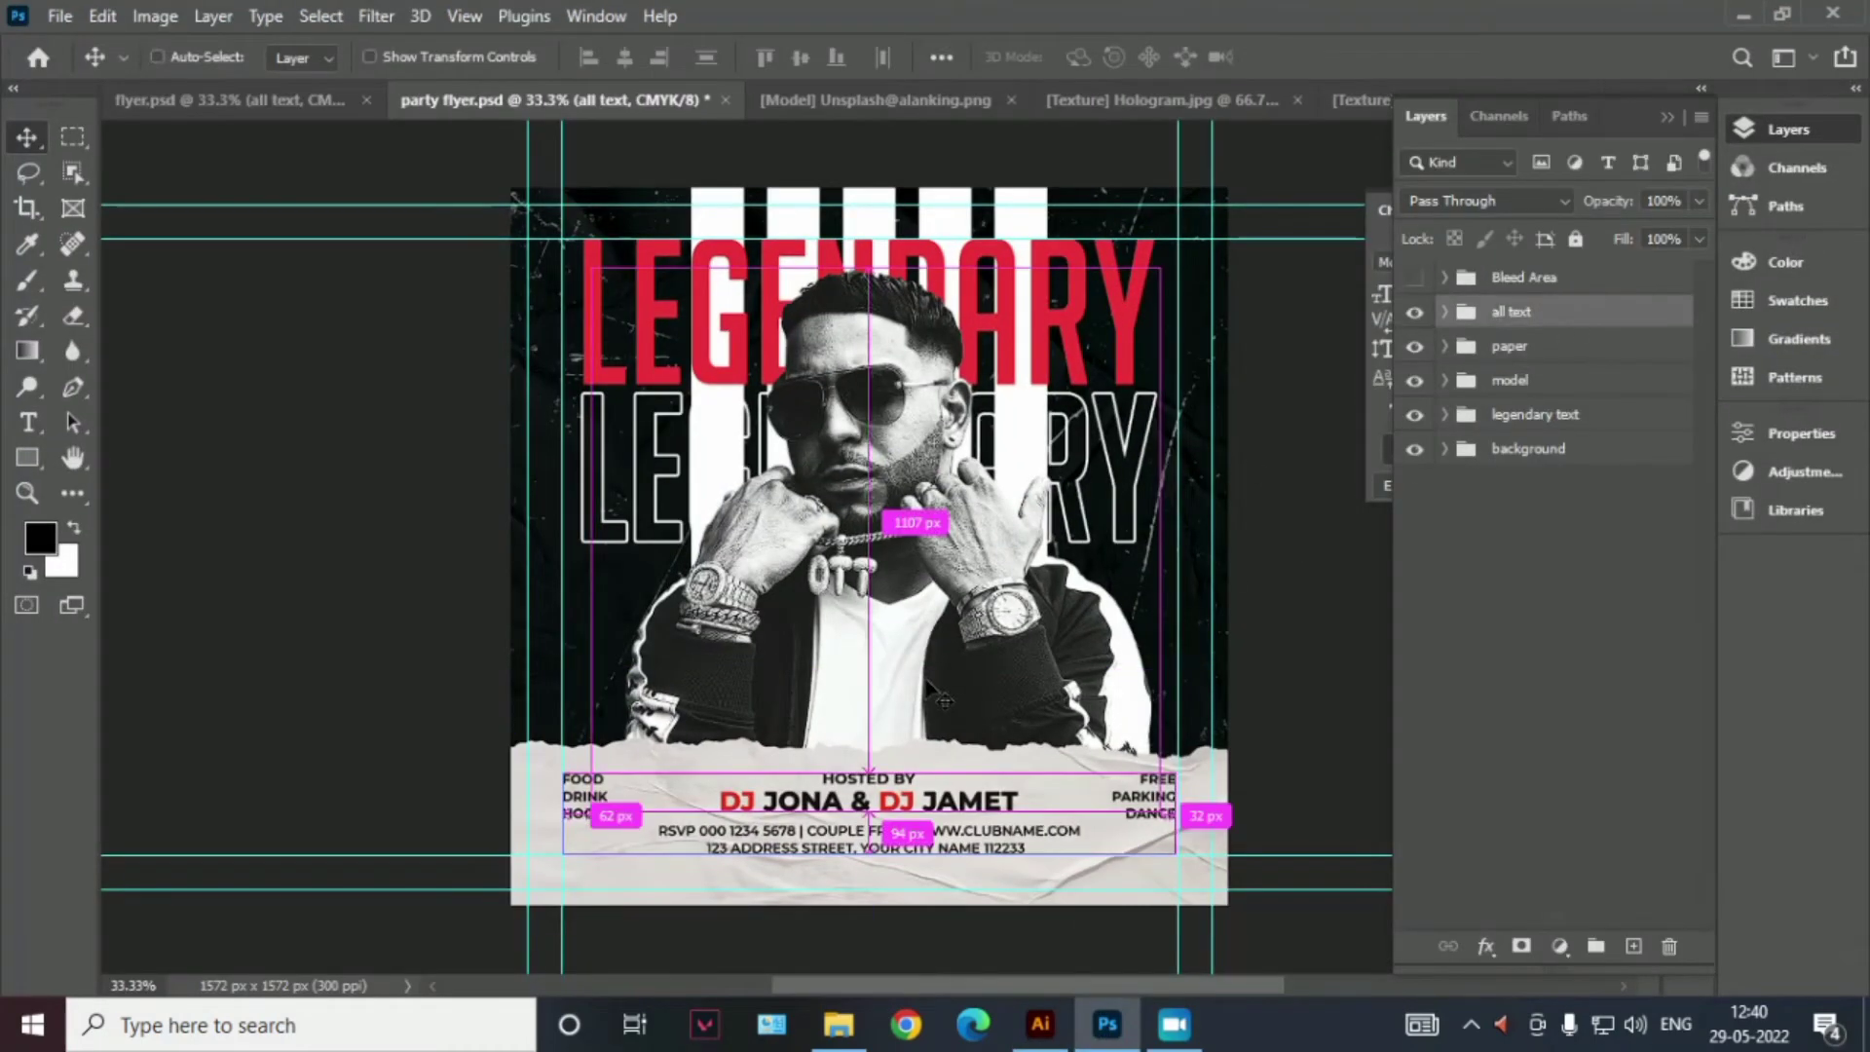
pyautogui.hotkey('ctrl', 'v')
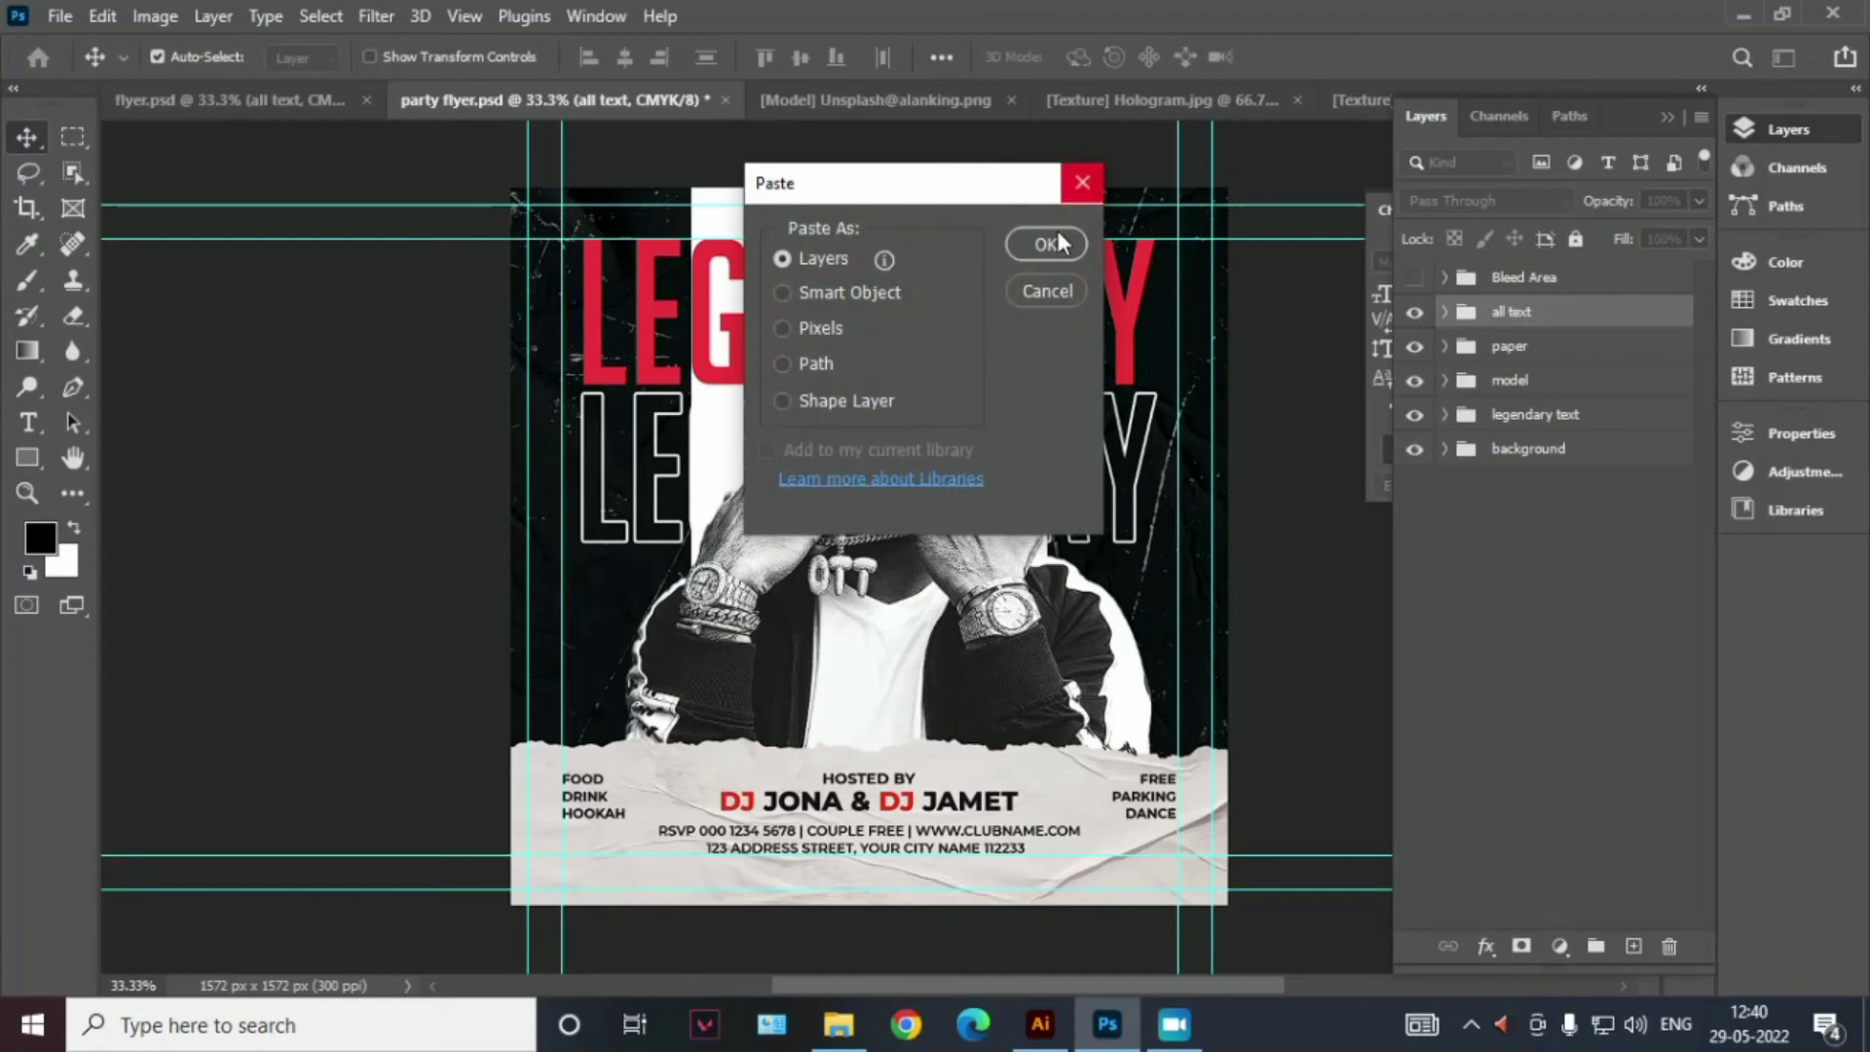
pyautogui.click(1046, 244)
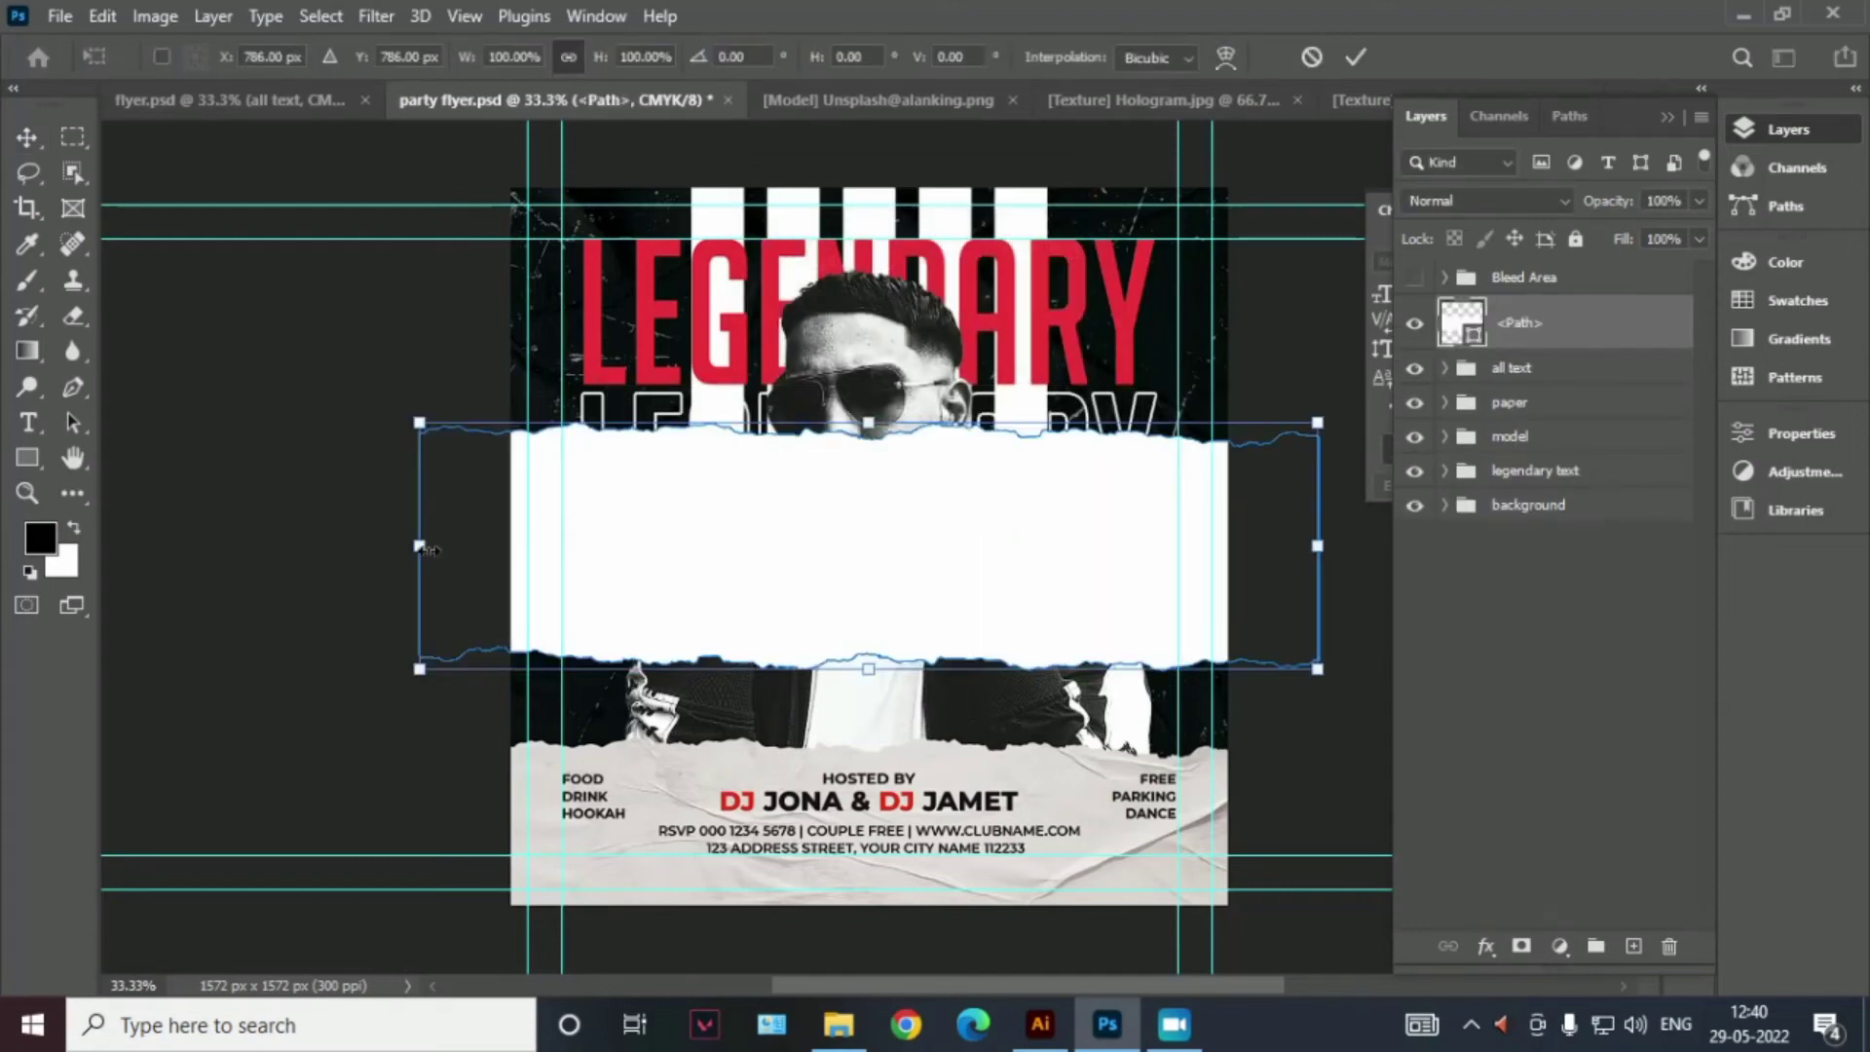
pyautogui.moveTo(419, 545); pyautogui.dragTo(675, 545)
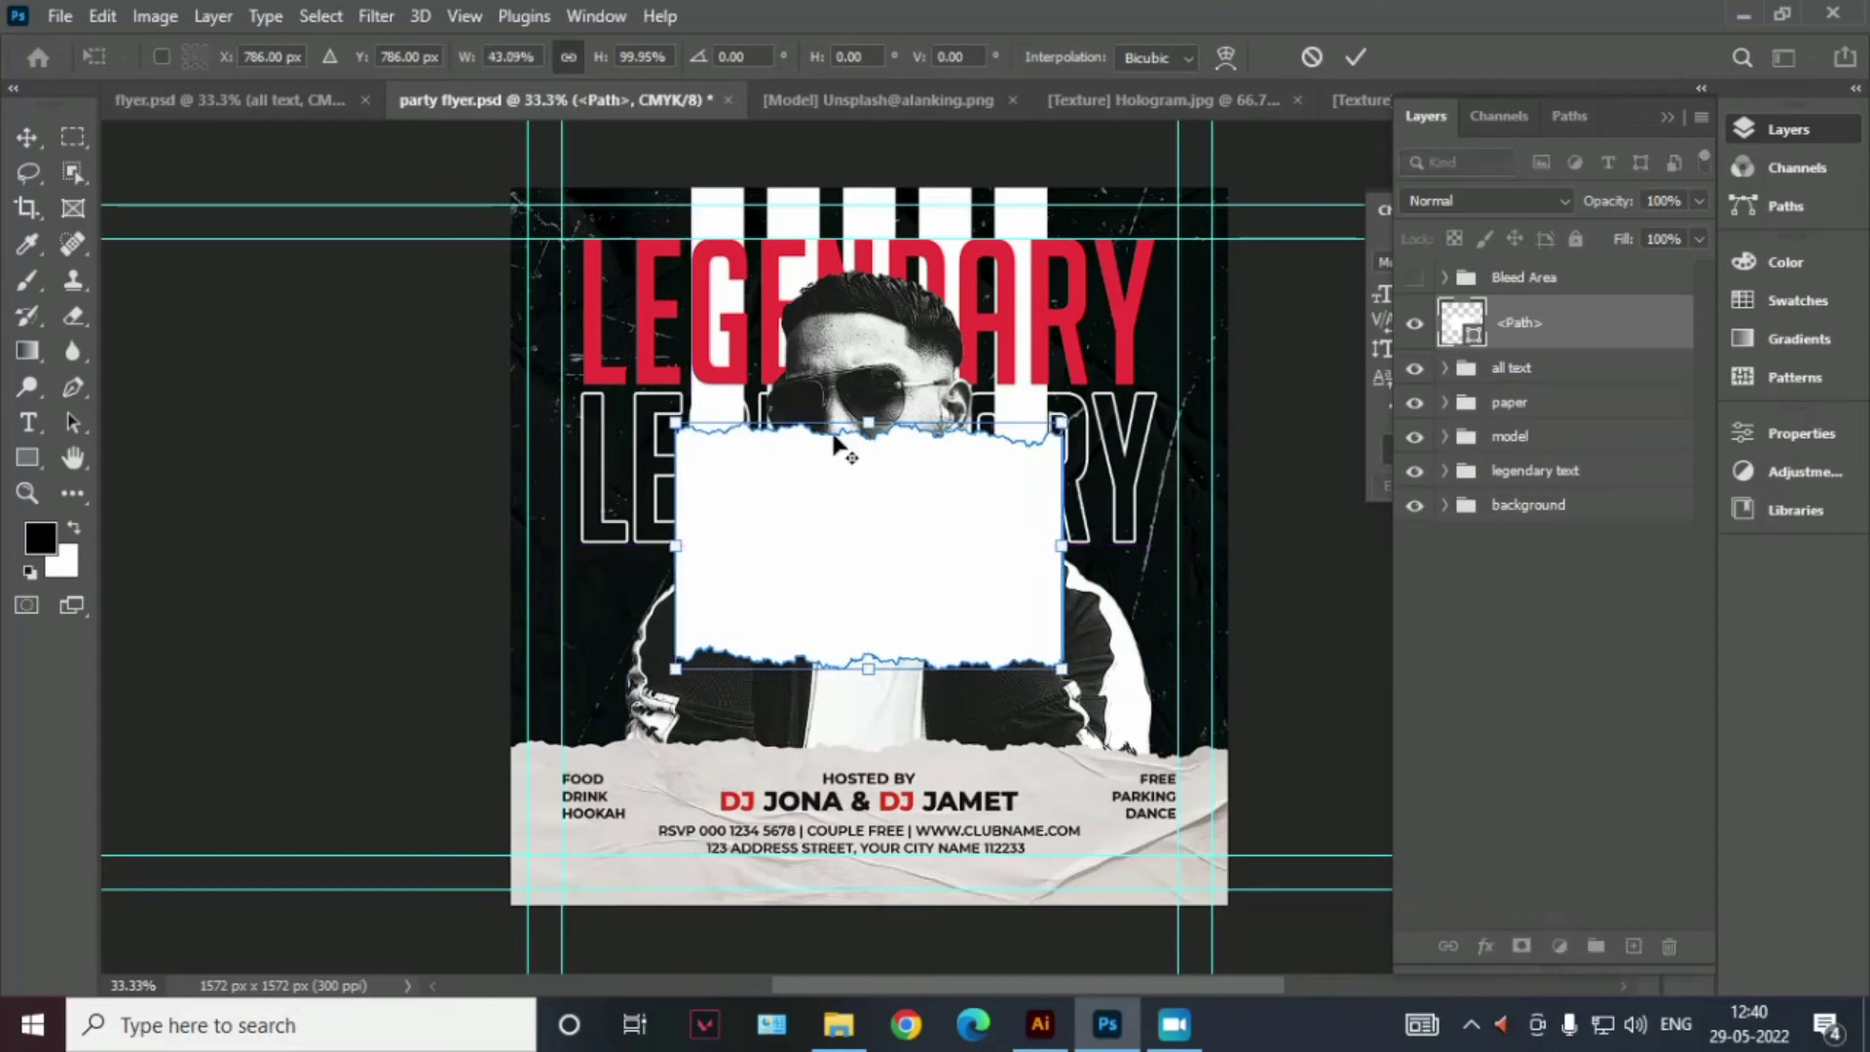
pyautogui.keyDown('alt'); pyautogui.moveTo(867, 423); pyautogui.dragTo(867, 465); pyautogui.keyUp('alt')
pyautogui.moveTo(905, 545); pyautogui.dragTo(920, 591)
pyautogui.keyDown('alt'); pyautogui.moveTo(889, 509); pyautogui.dragTo(889, 521); pyautogui.keyUp('alt')
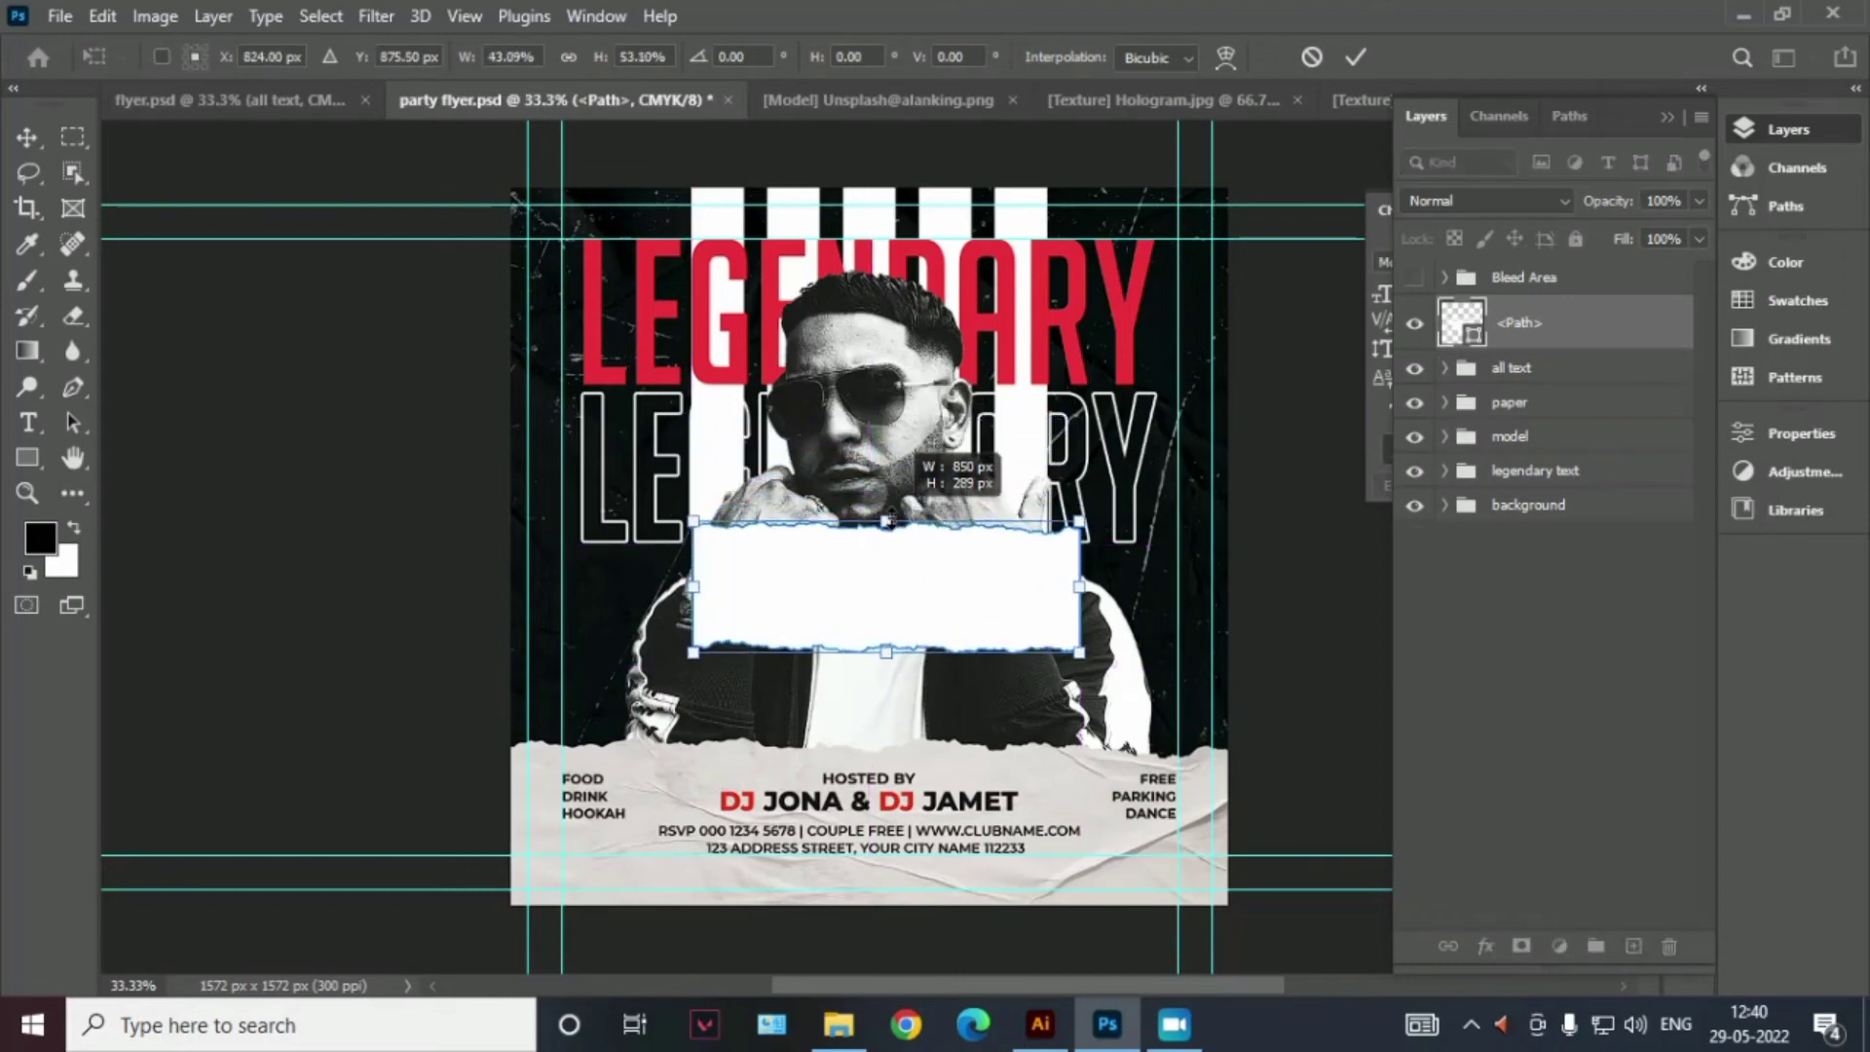
pyautogui.moveTo(692, 521)
pyautogui.keyDown('alt'); pyautogui.mouseDown()
pyautogui.moveTo(898, 631)
pyautogui.moveTo(903, 657)
pyautogui.mouseUp(); pyautogui.keyUp('alt')
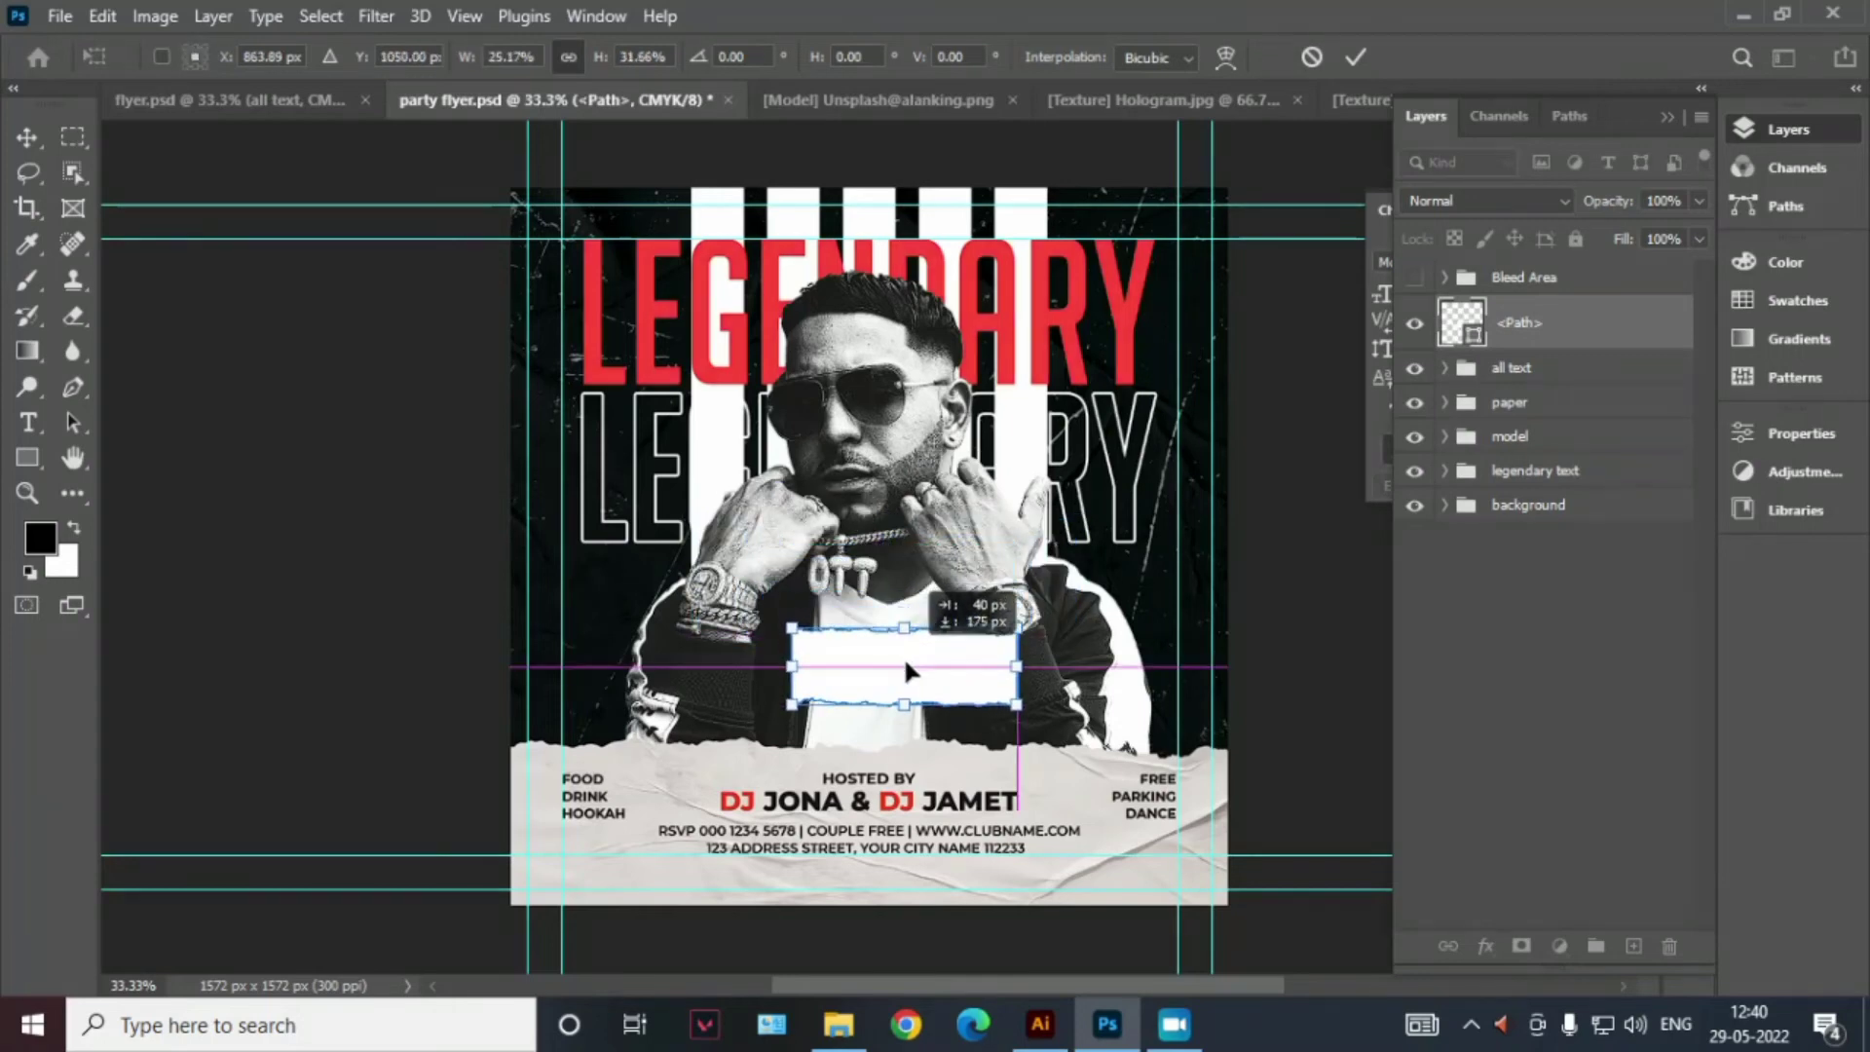
pyautogui.click(1357, 58)
# Fill the strip with the LEGENDARY title red #ed323b and nudge it right and down
pyautogui.doubleClick(1461, 322)
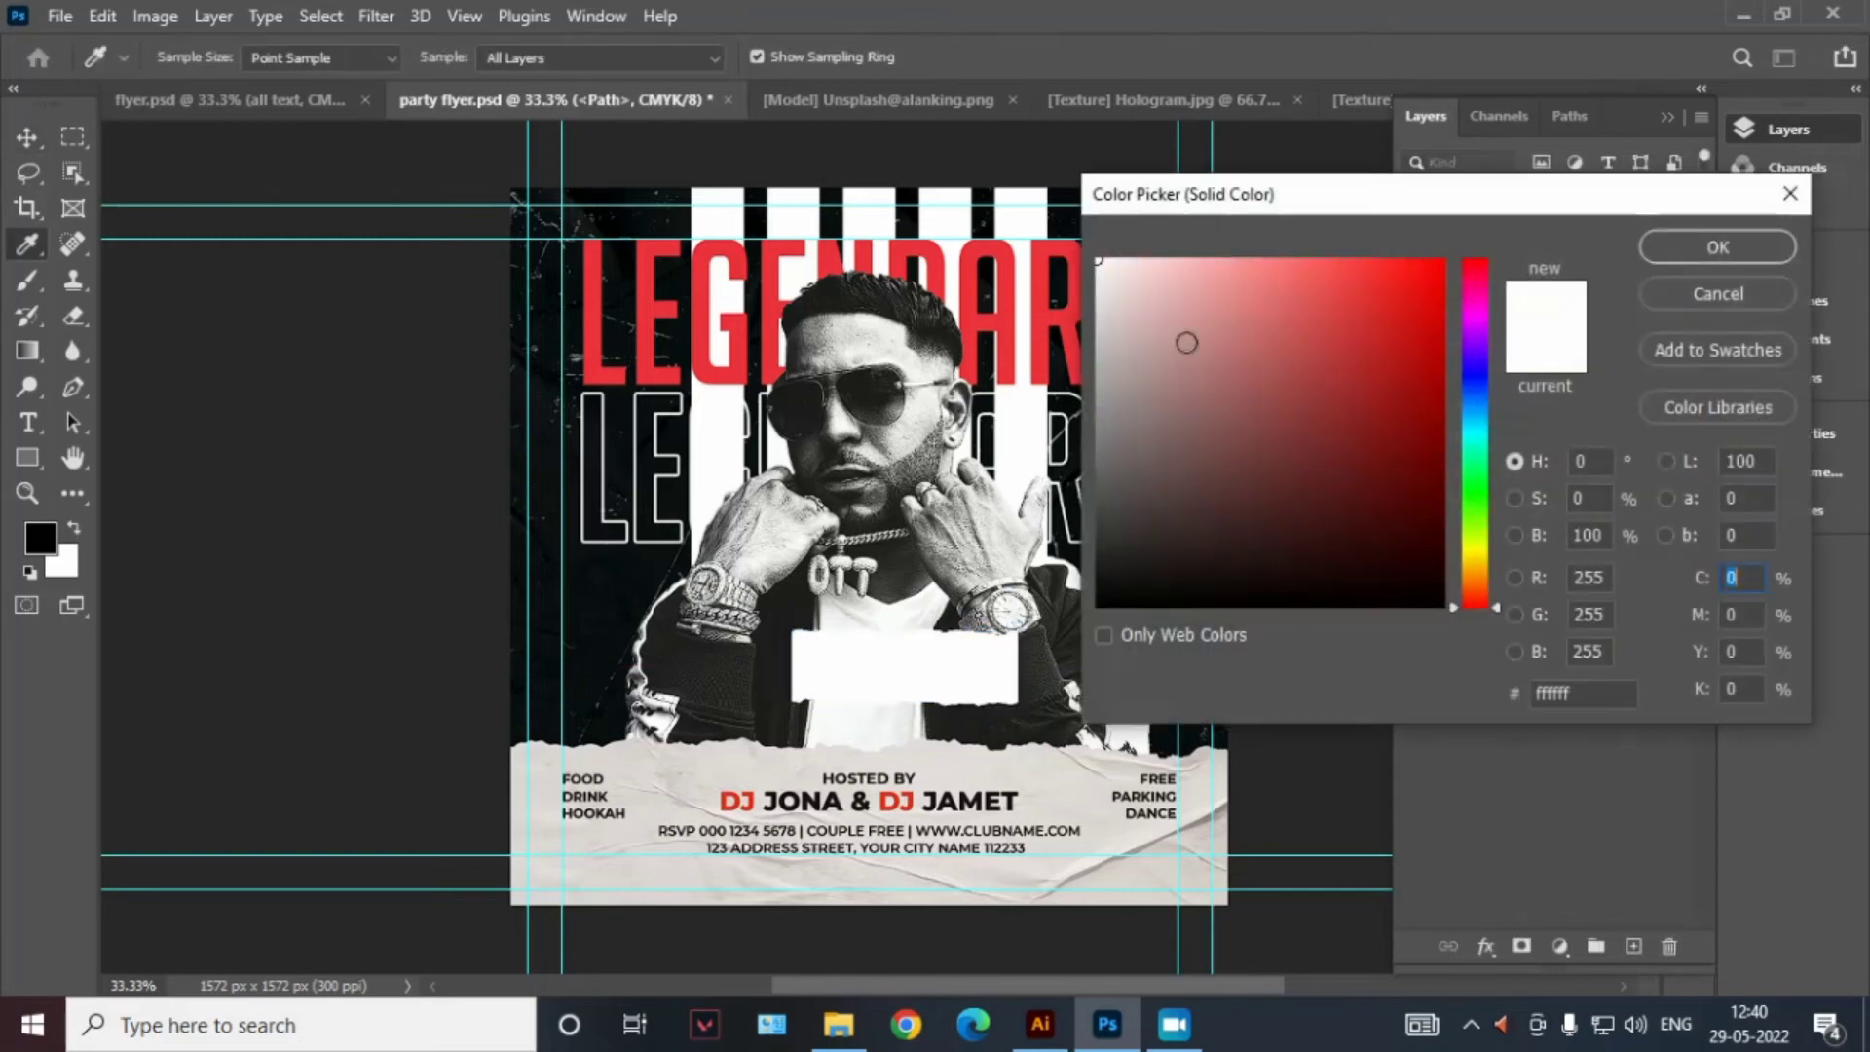
pyautogui.click(1045, 312)
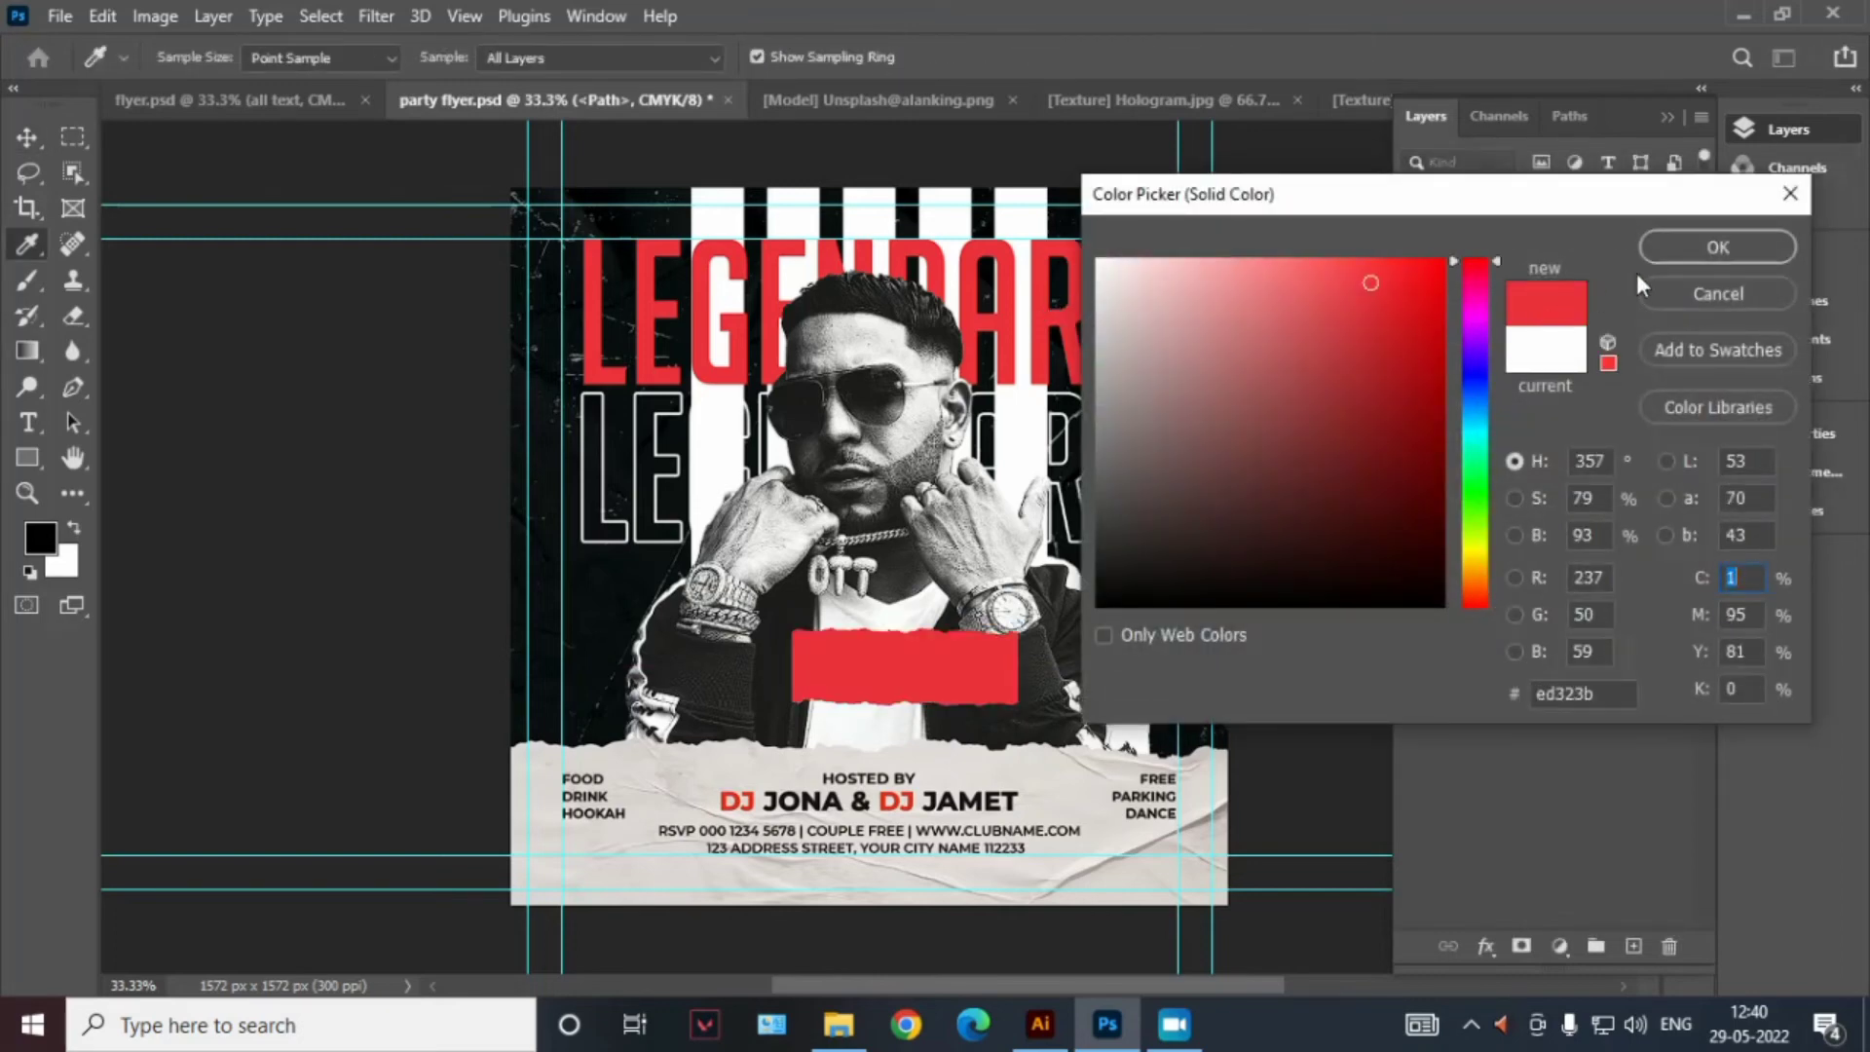
pyautogui.click(1695, 249)
pyautogui.moveTo(962, 659); pyautogui.dragTo(991, 668)
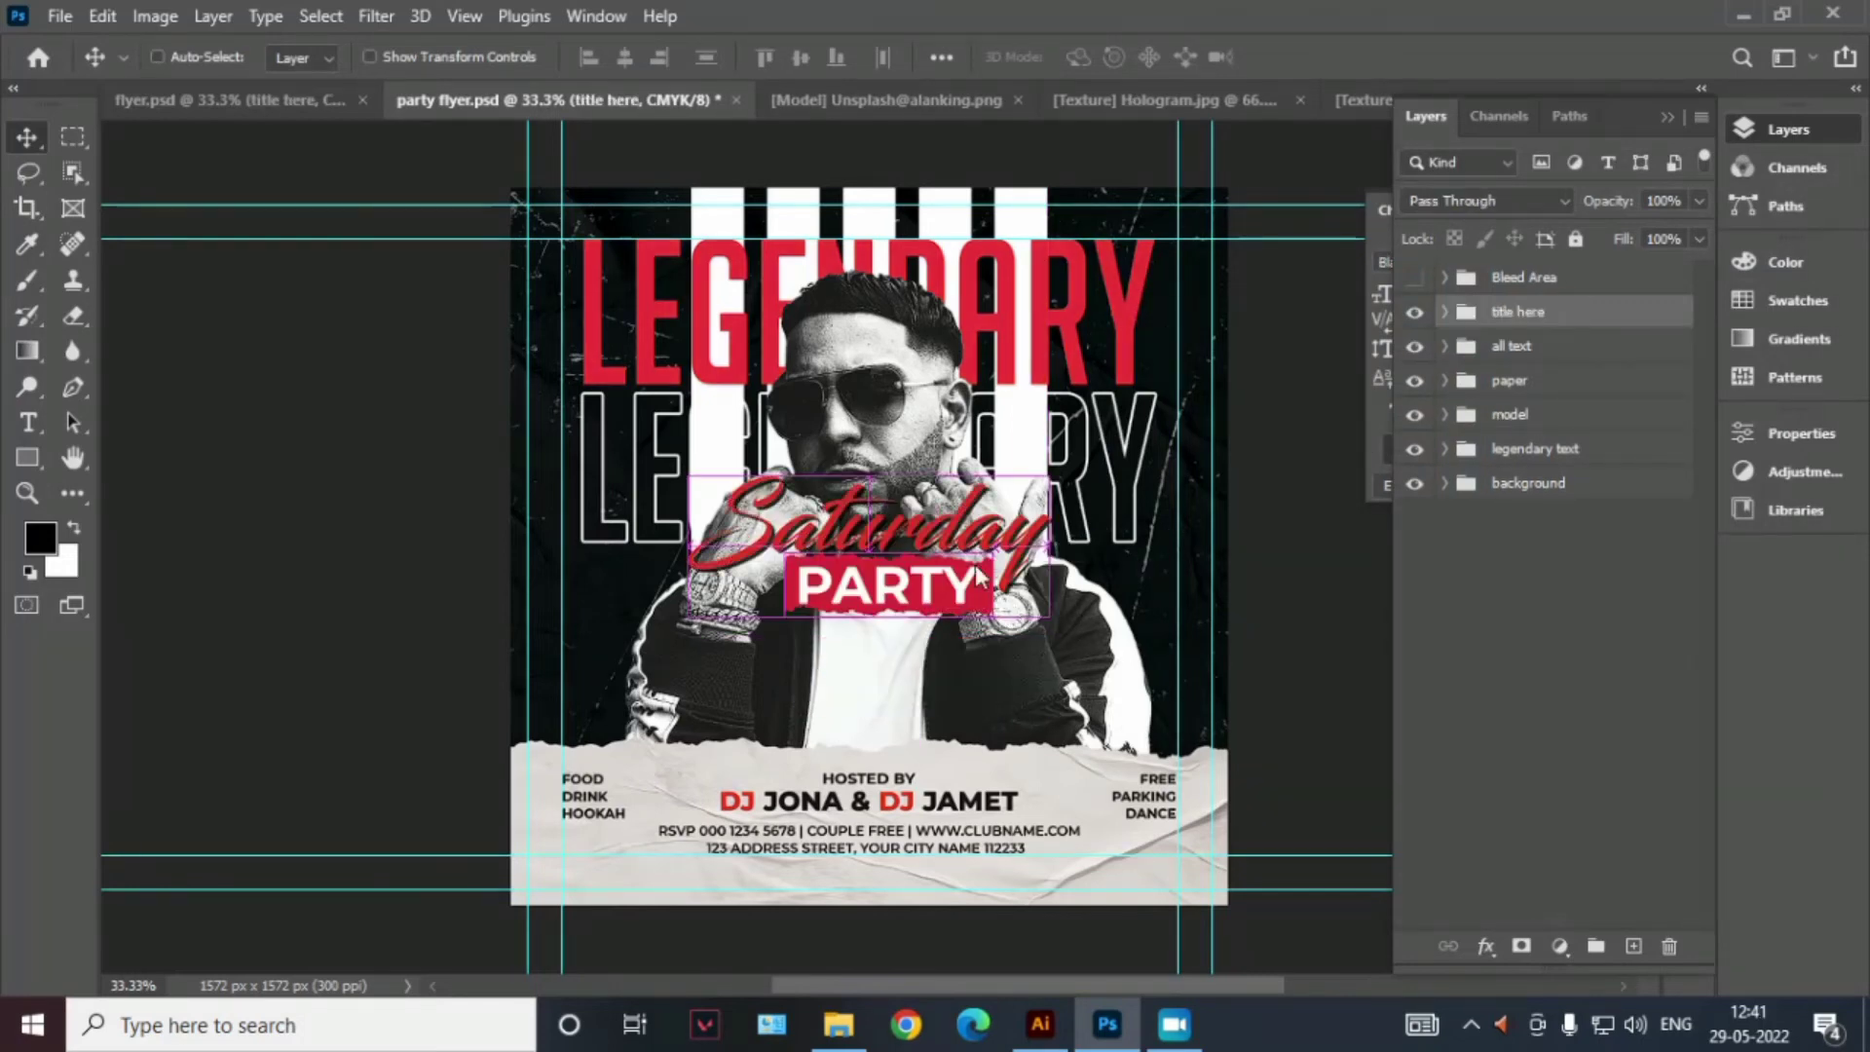
# Lower the Saturday PARTY title onto the red torn strip, then delete the 'title here' group only
pyautogui.hotkey('ctrl', 't')
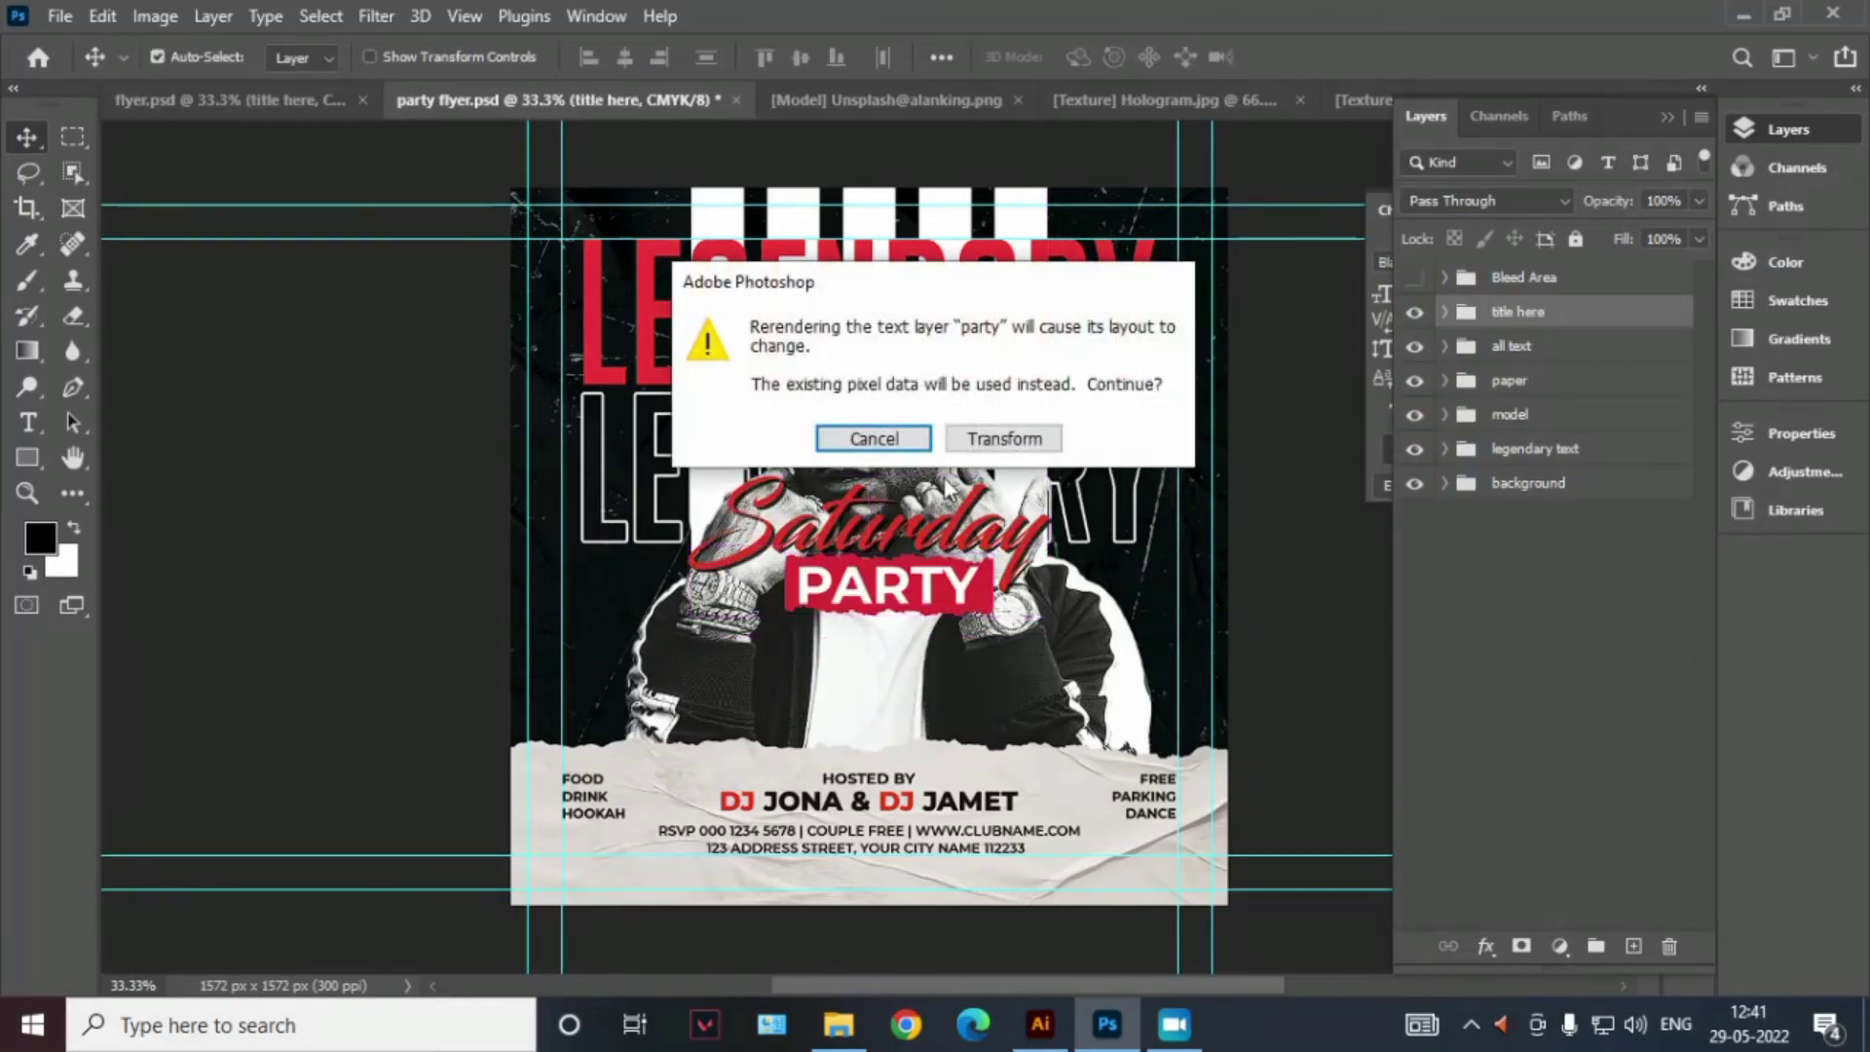
pyautogui.click(998, 551)
pyautogui.moveTo(994, 558); pyautogui.dragTo(990, 660)
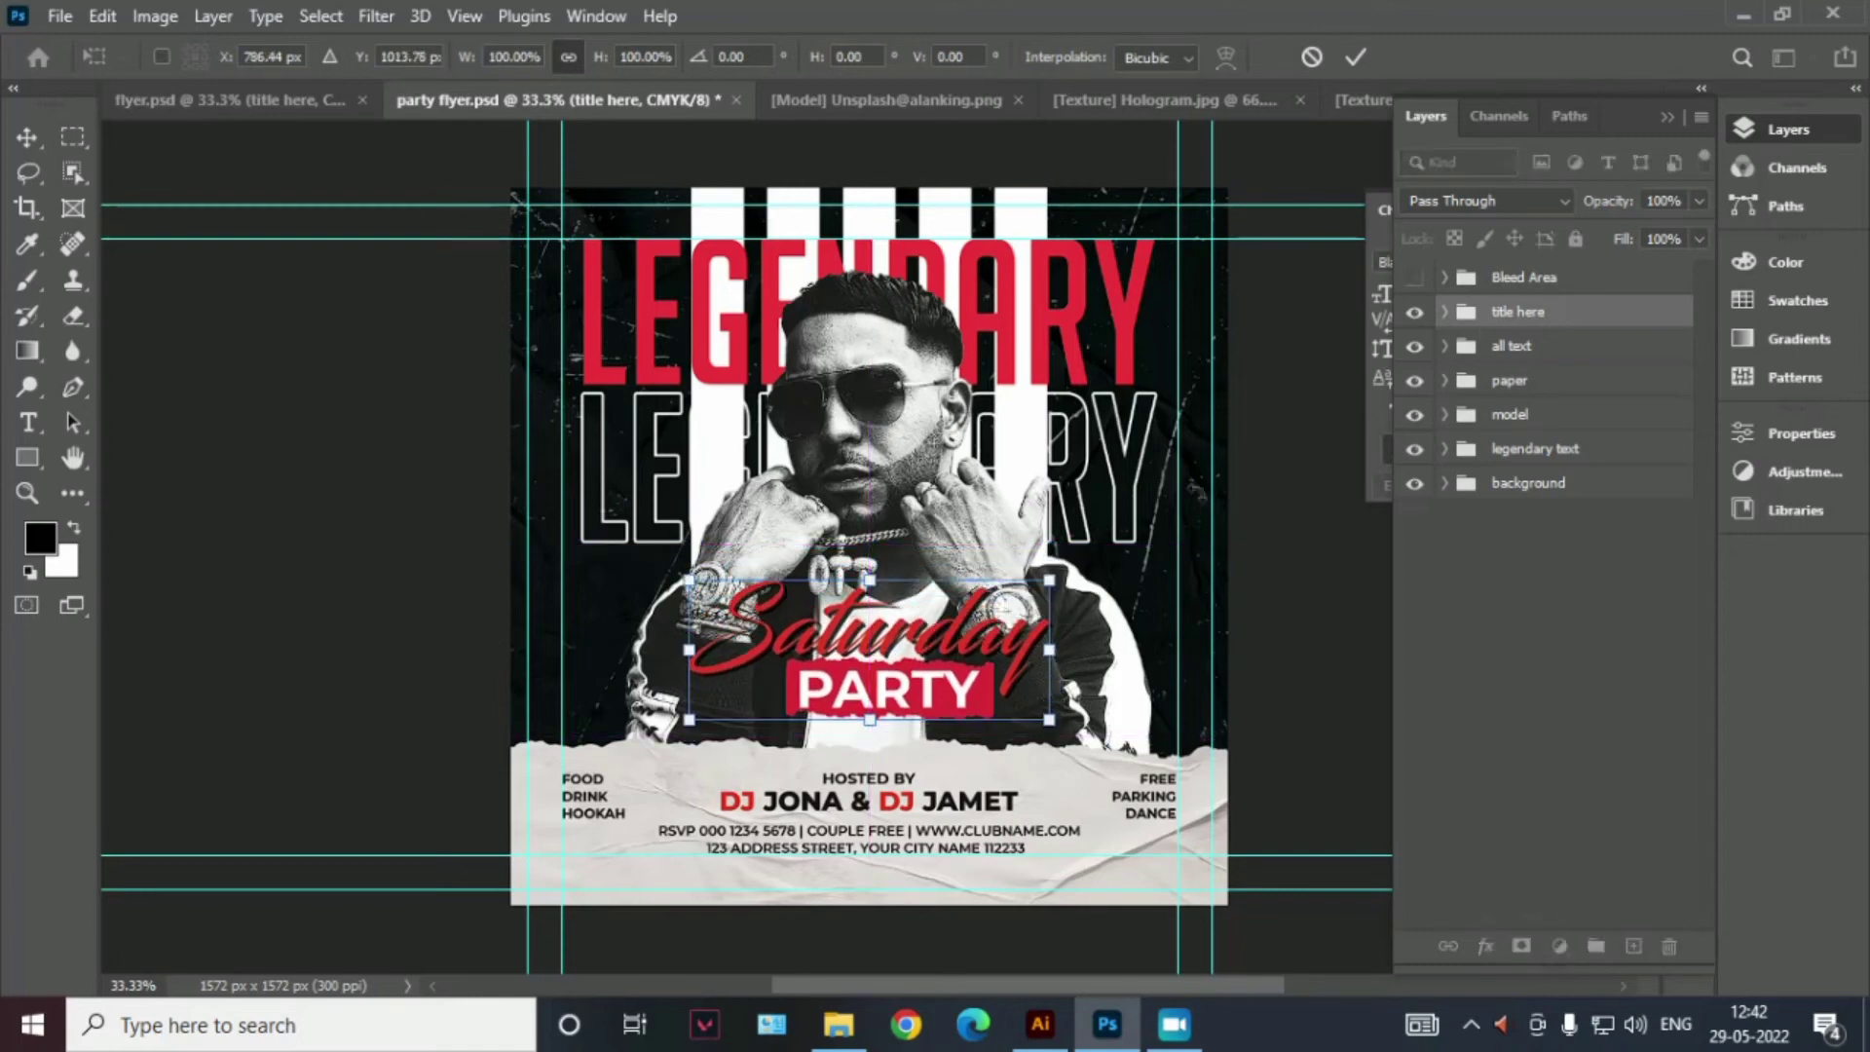
pyautogui.click(1356, 56)
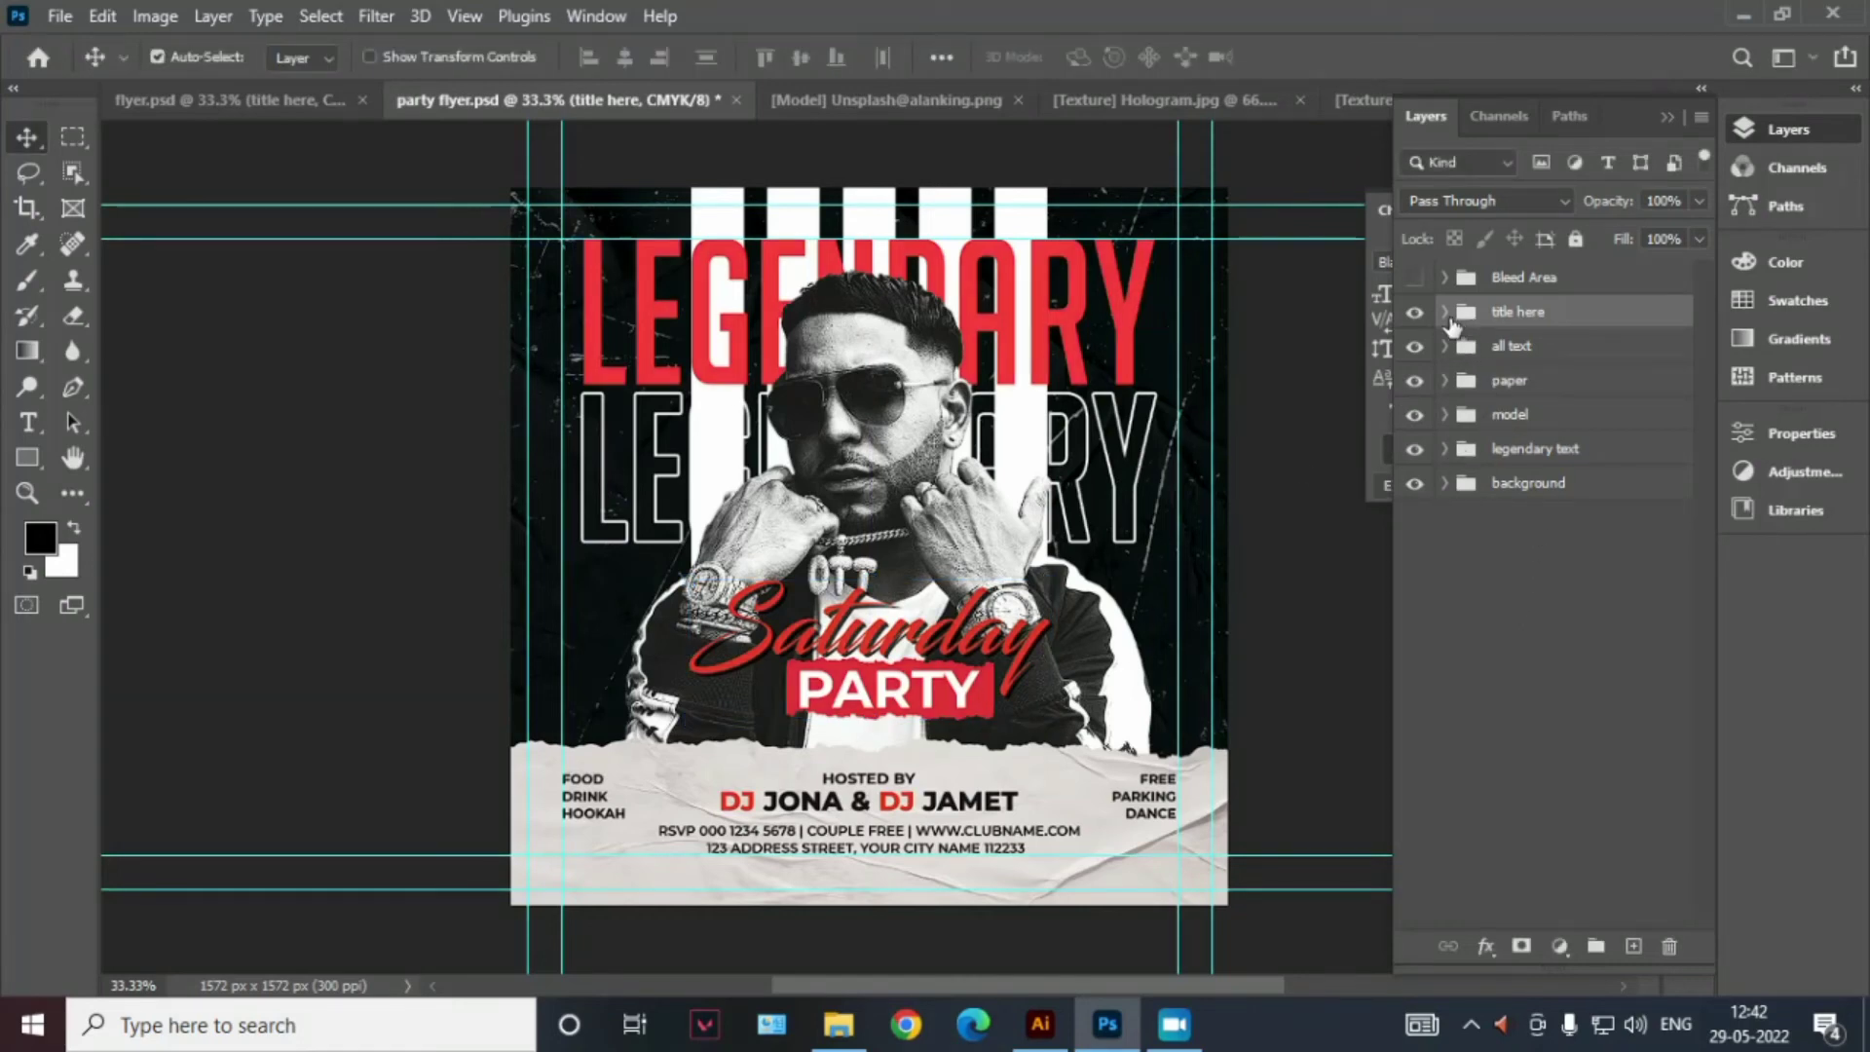
pyautogui.click(1671, 943)
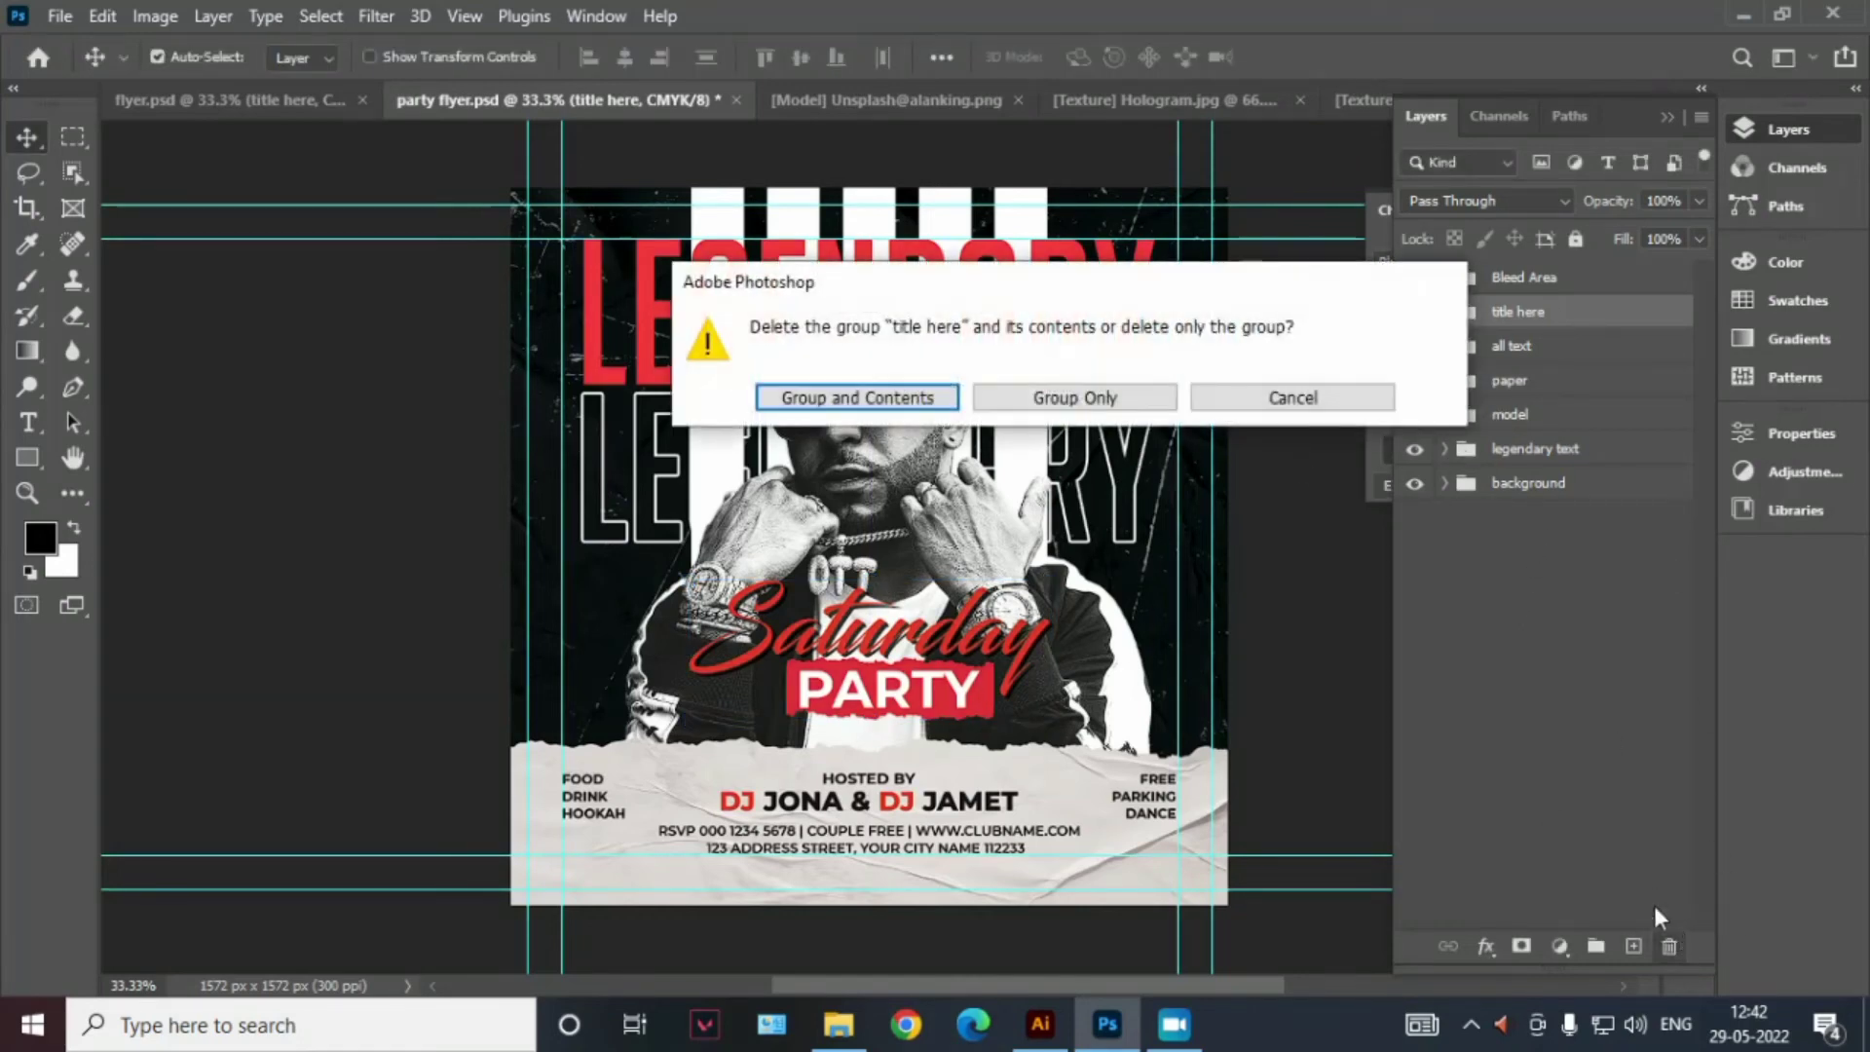
pyautogui.click(1057, 394)
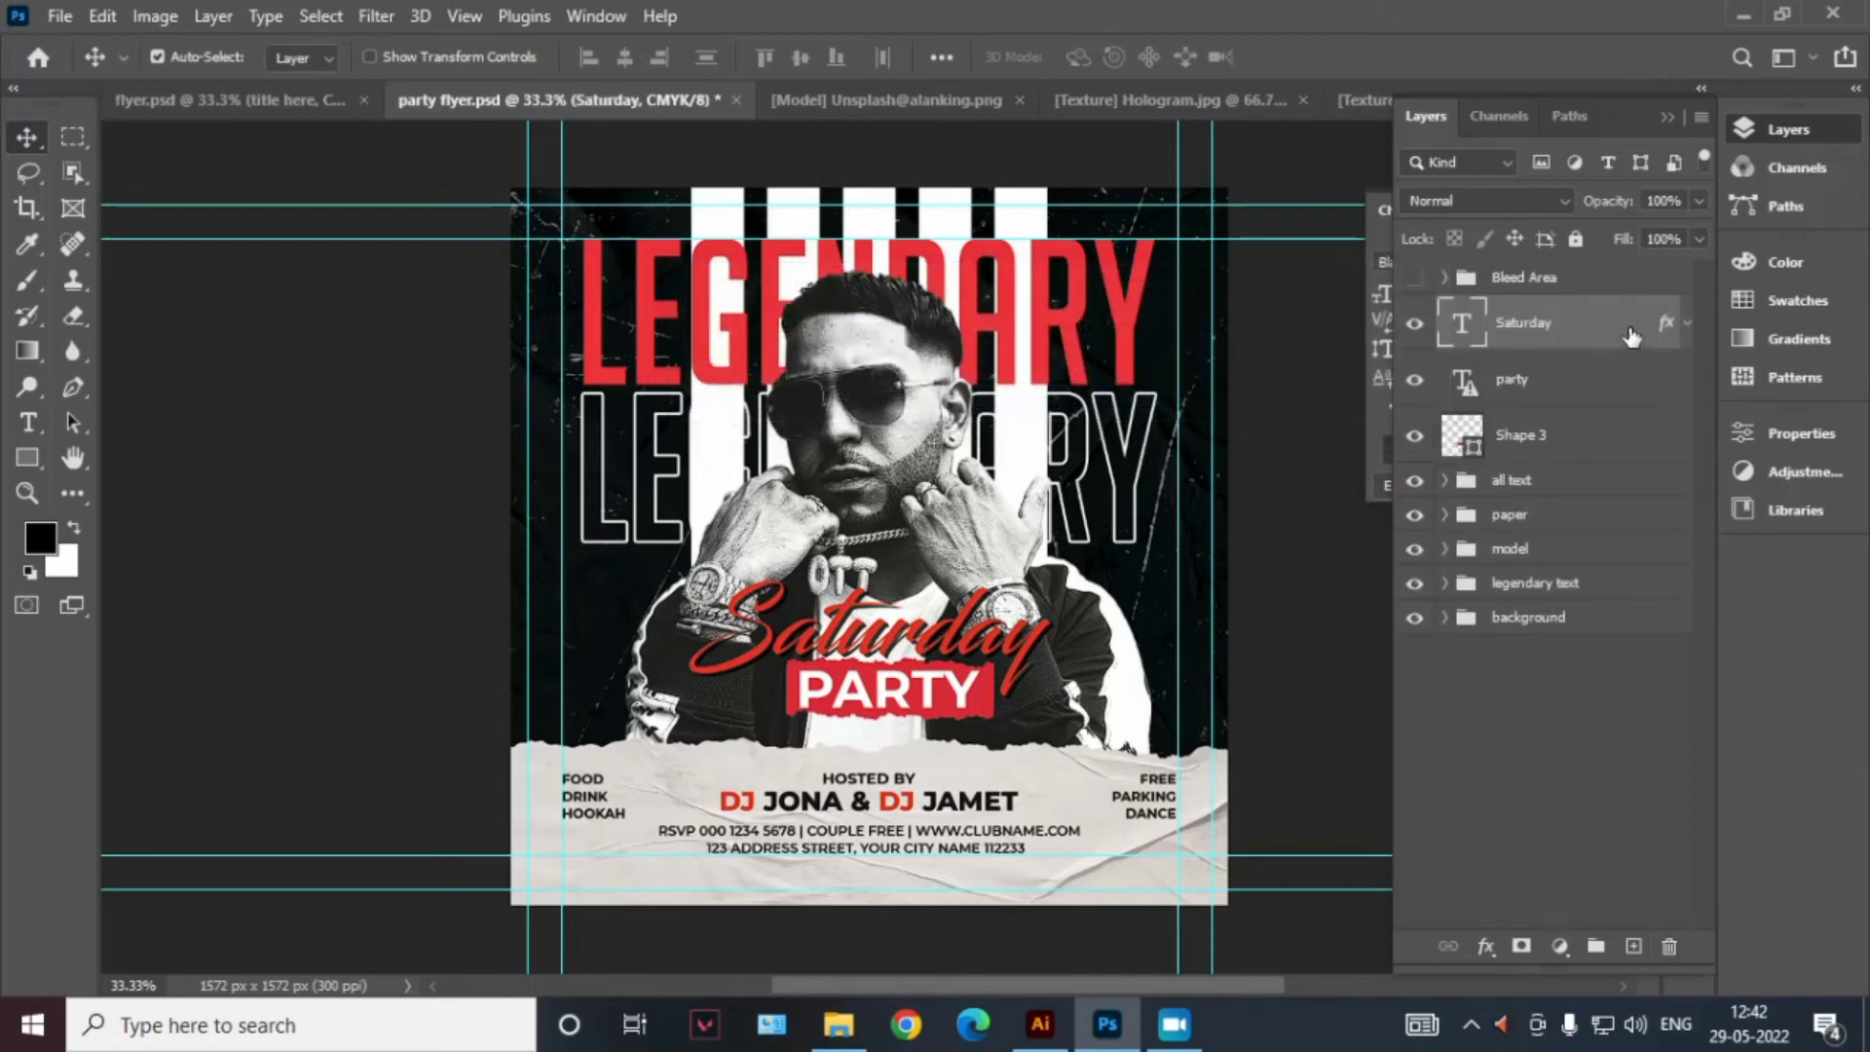
pyautogui.doubleClick(1460, 323)
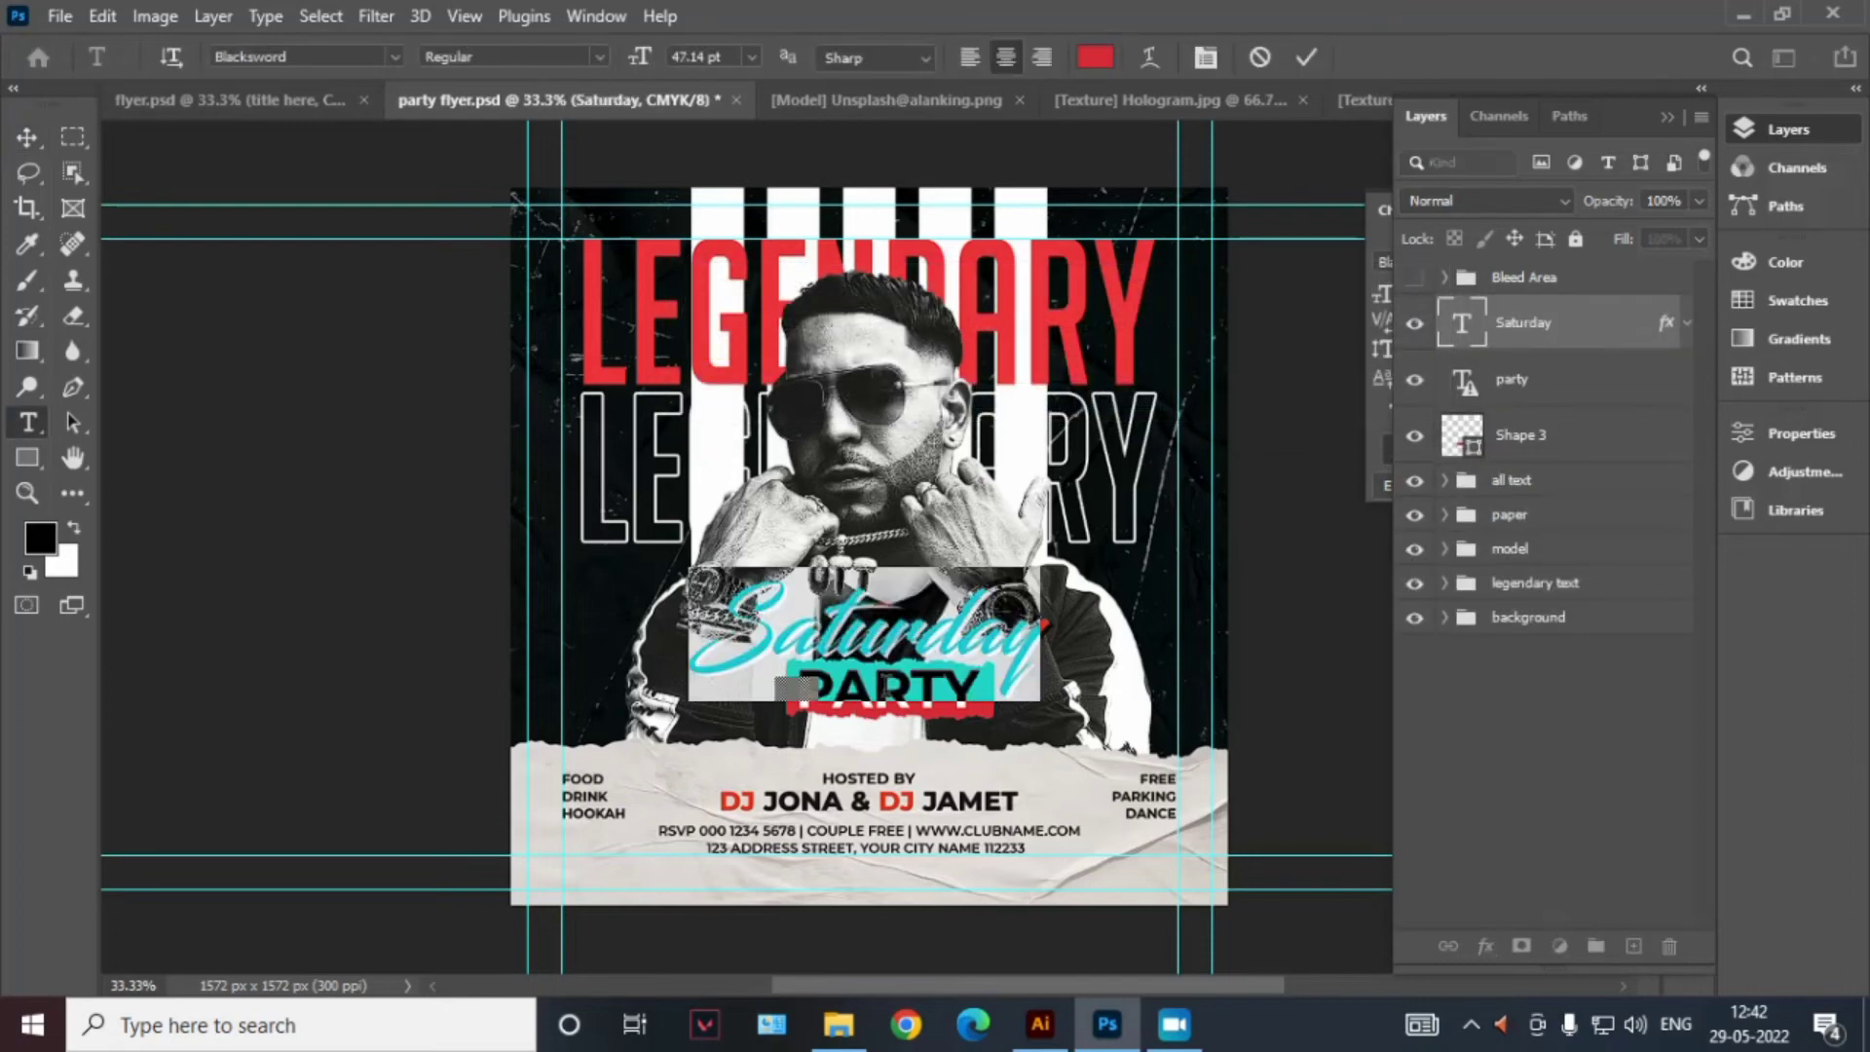
pyautogui.click(1307, 59)
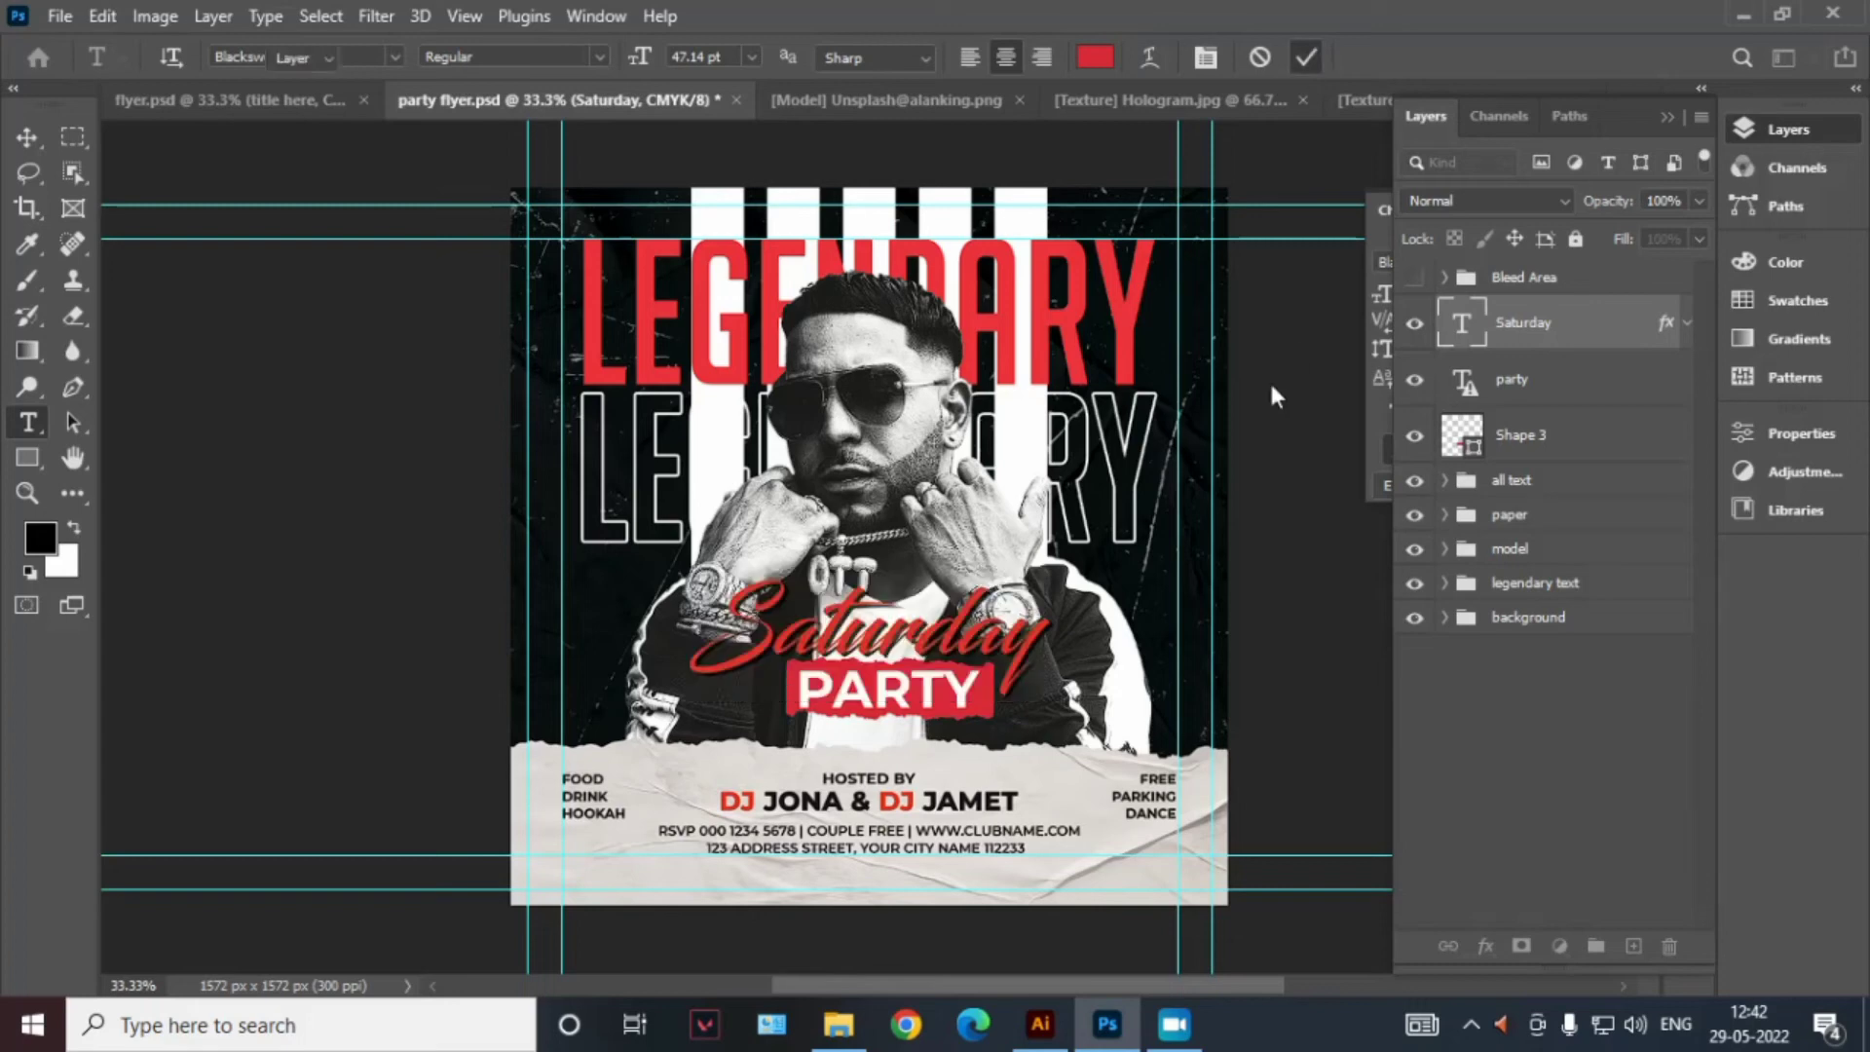
pyautogui.press('v')
pyautogui.click(962, 716)
pyautogui.doubleClick(961, 716)
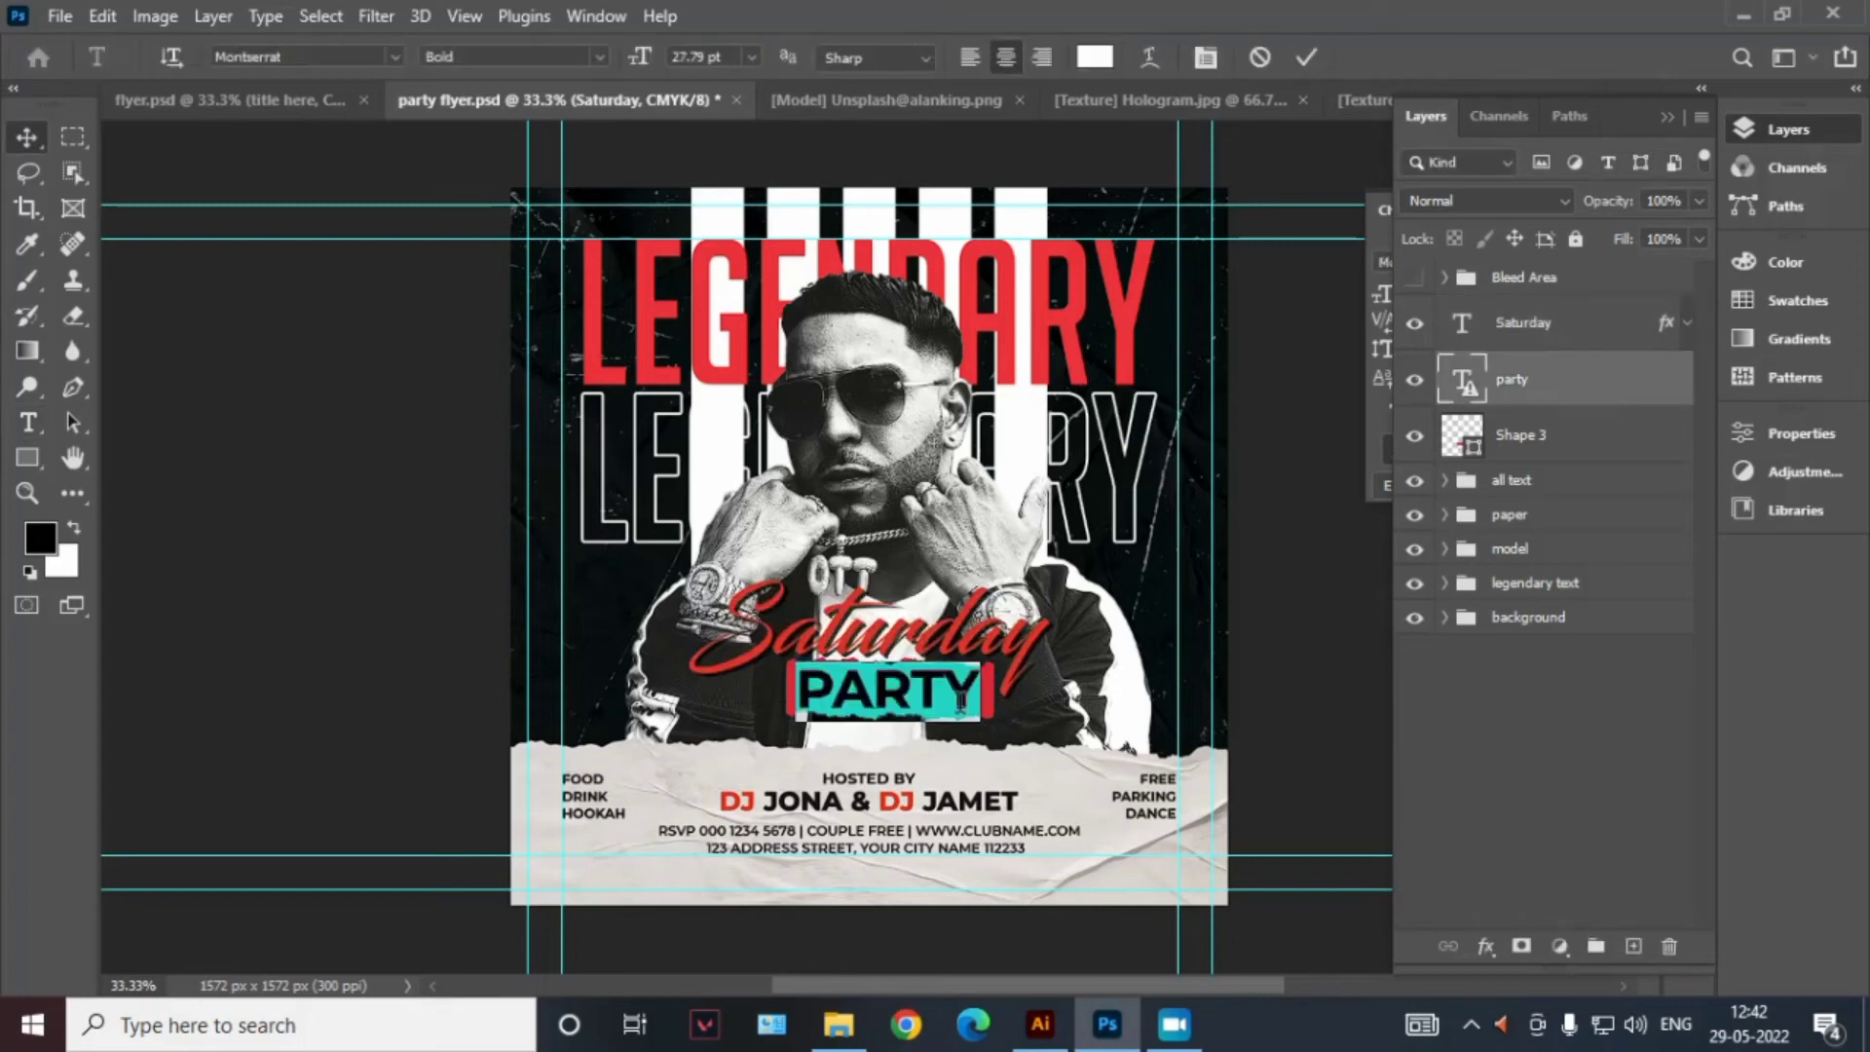
pyautogui.click(1668, 116)
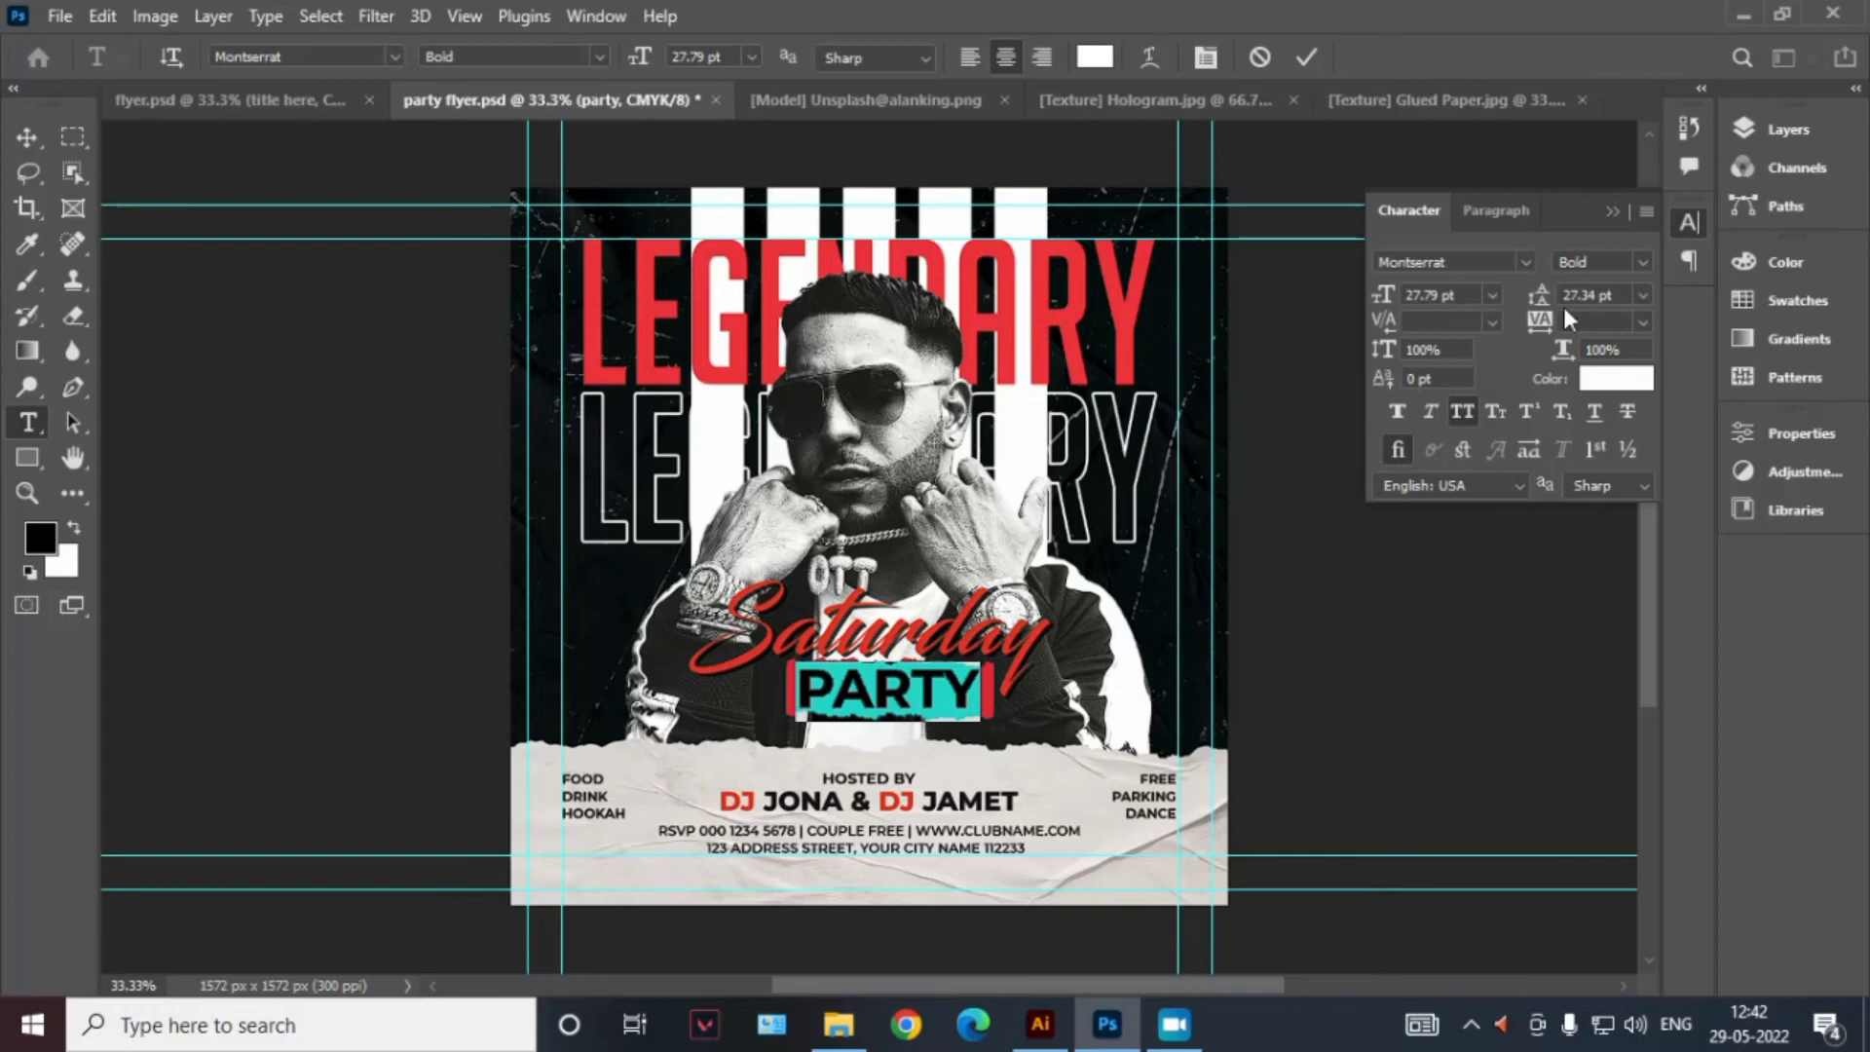
pyautogui.click(1745, 126)
pyautogui.click(1305, 59)
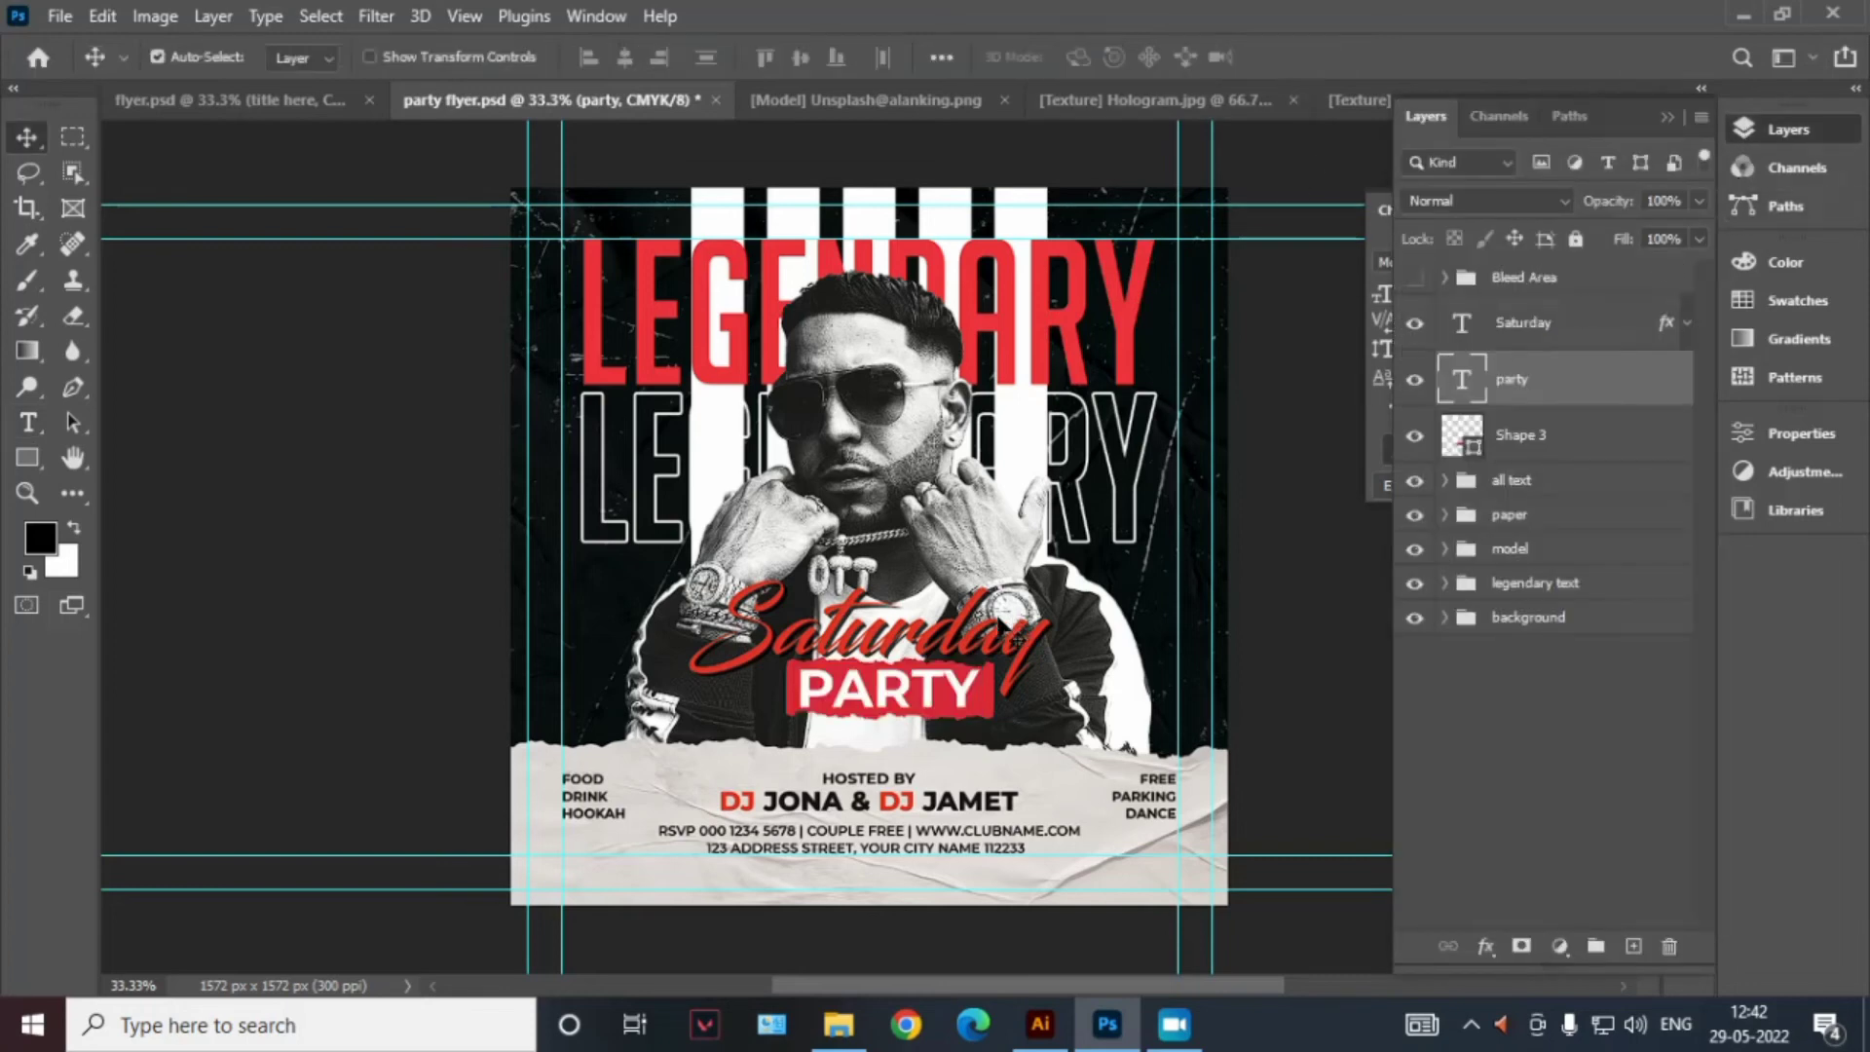
pyautogui.doubleClick(1461, 322)
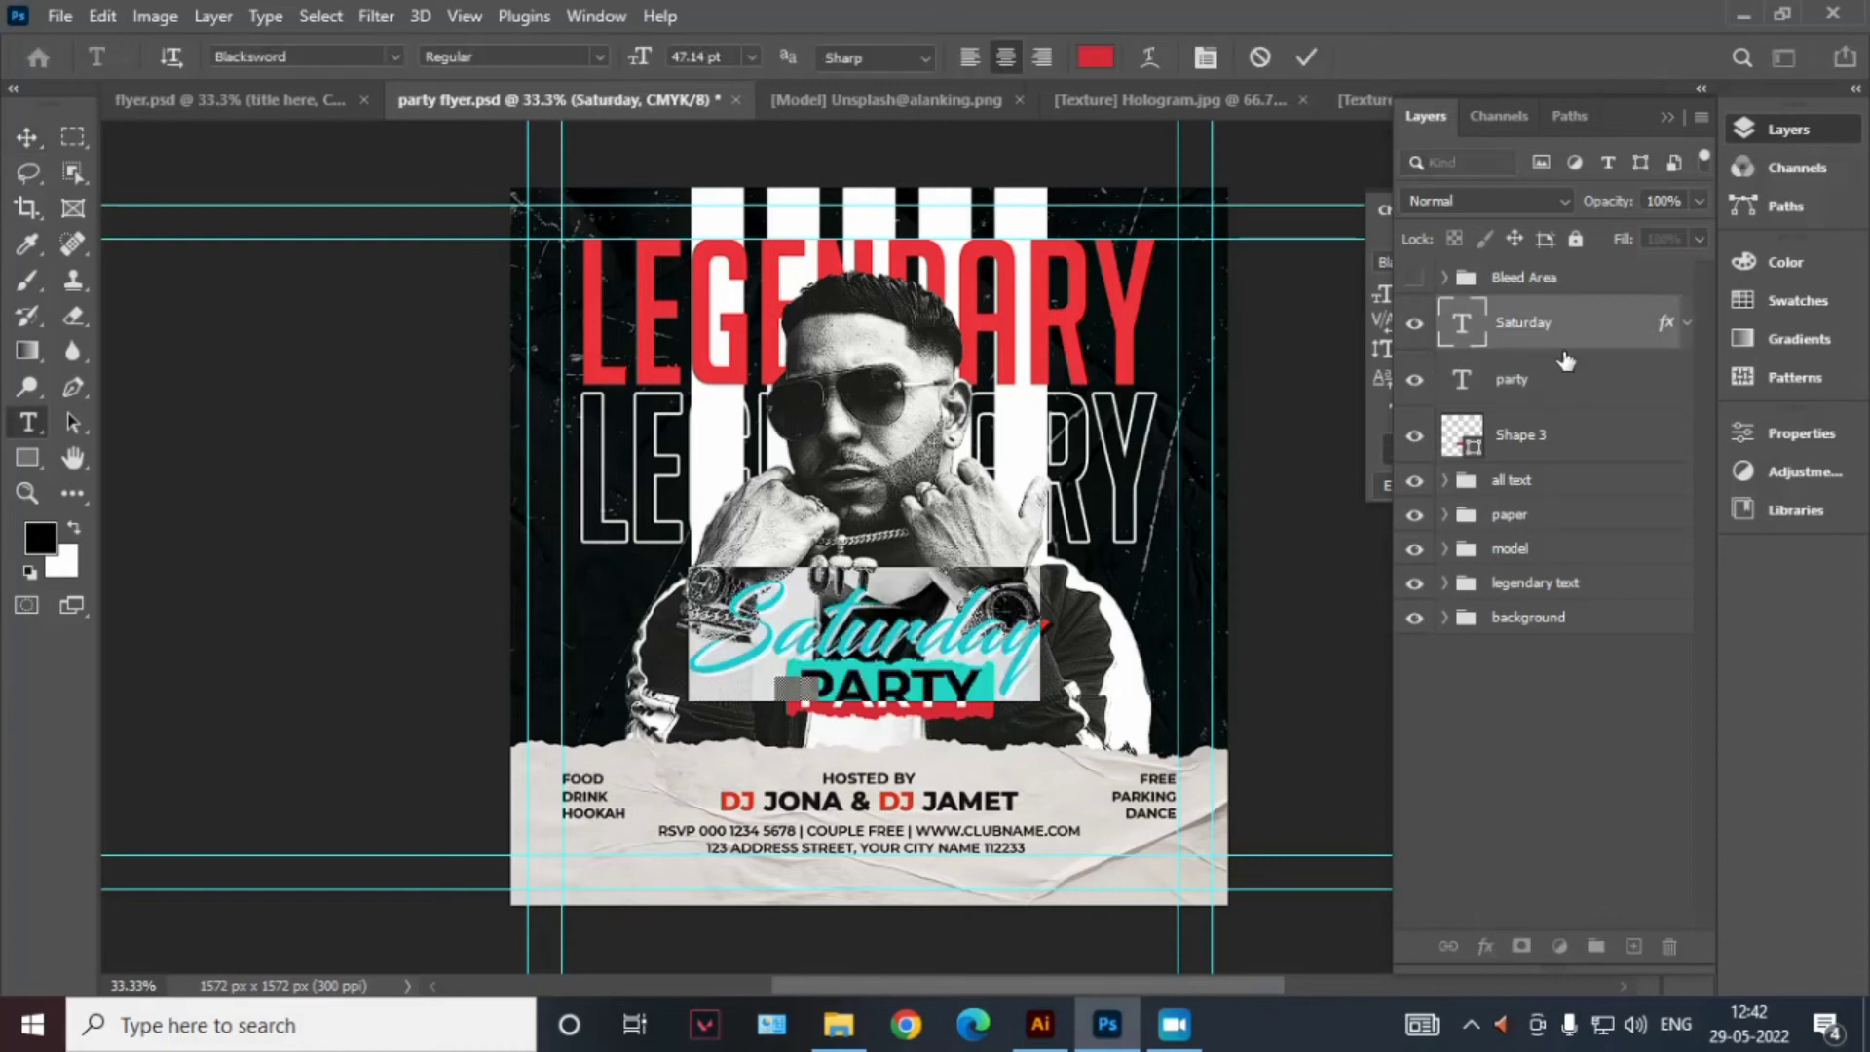
pyautogui.click(1668, 115)
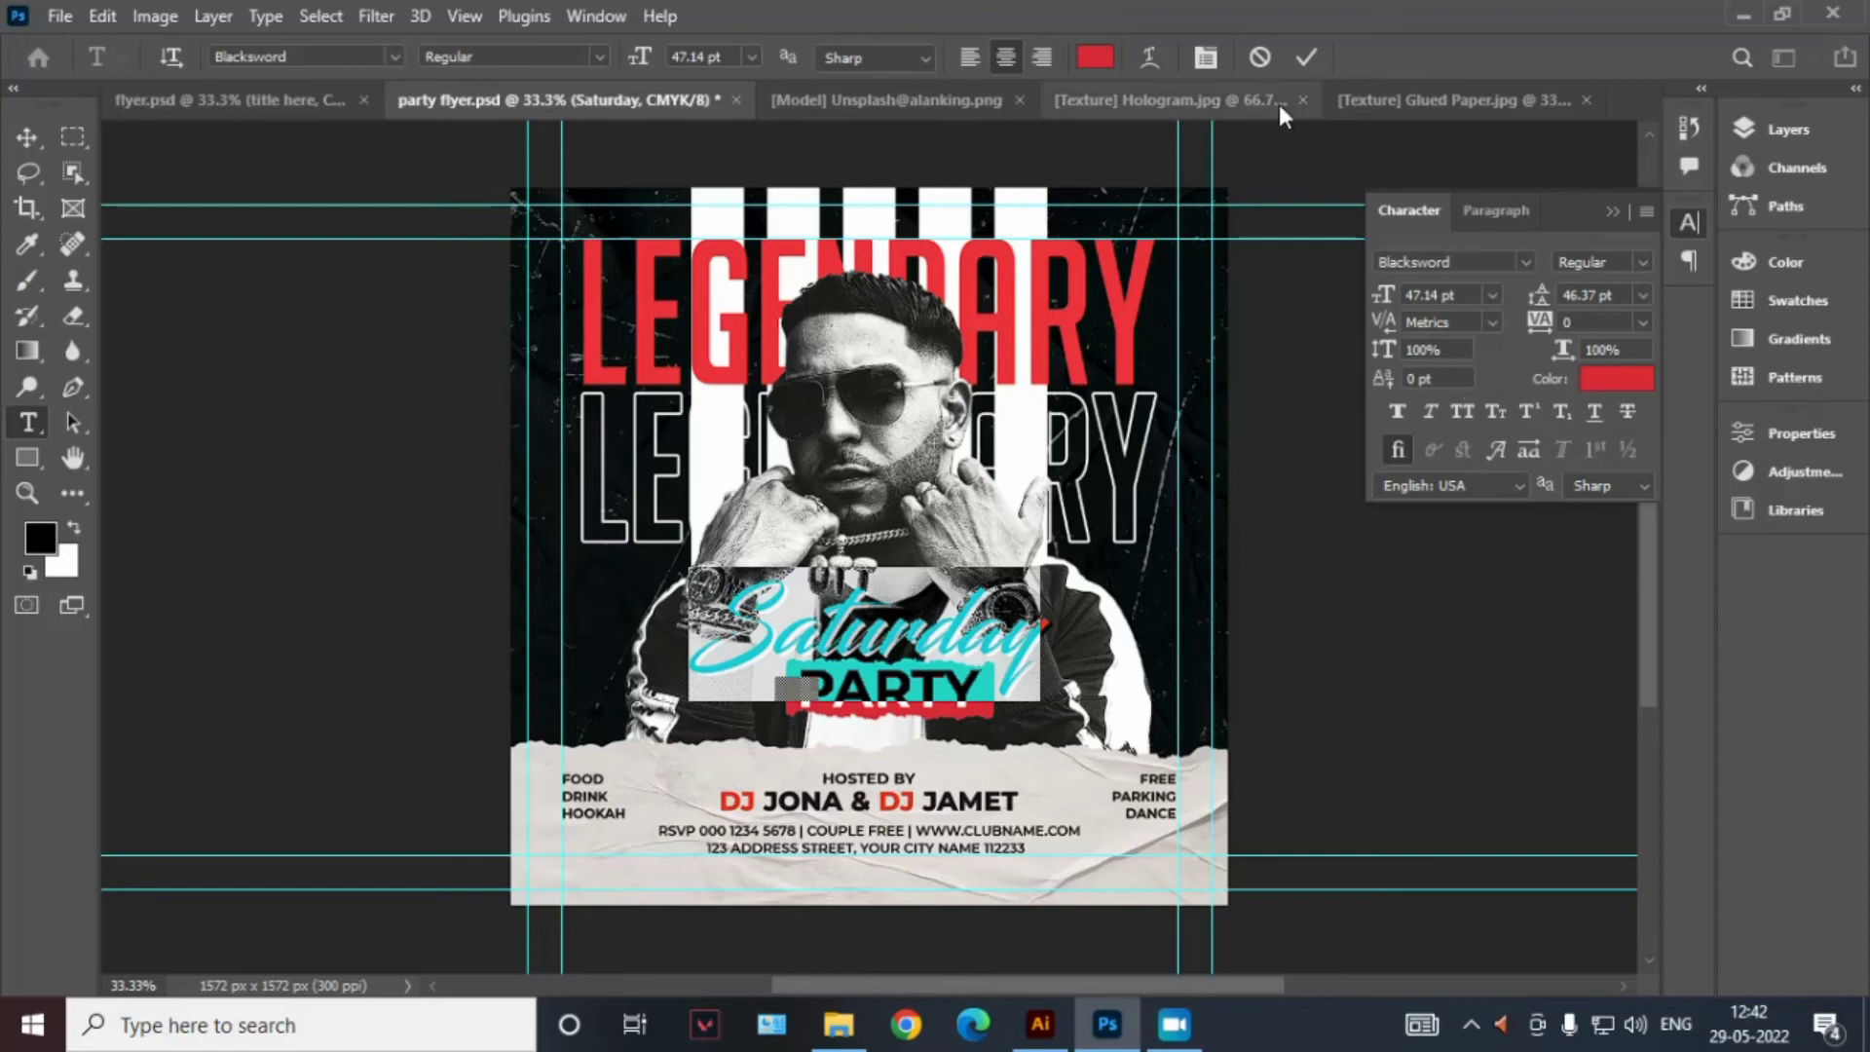
pyautogui.click(1306, 57)
pyautogui.press('v')
pyautogui.click(1771, 125)
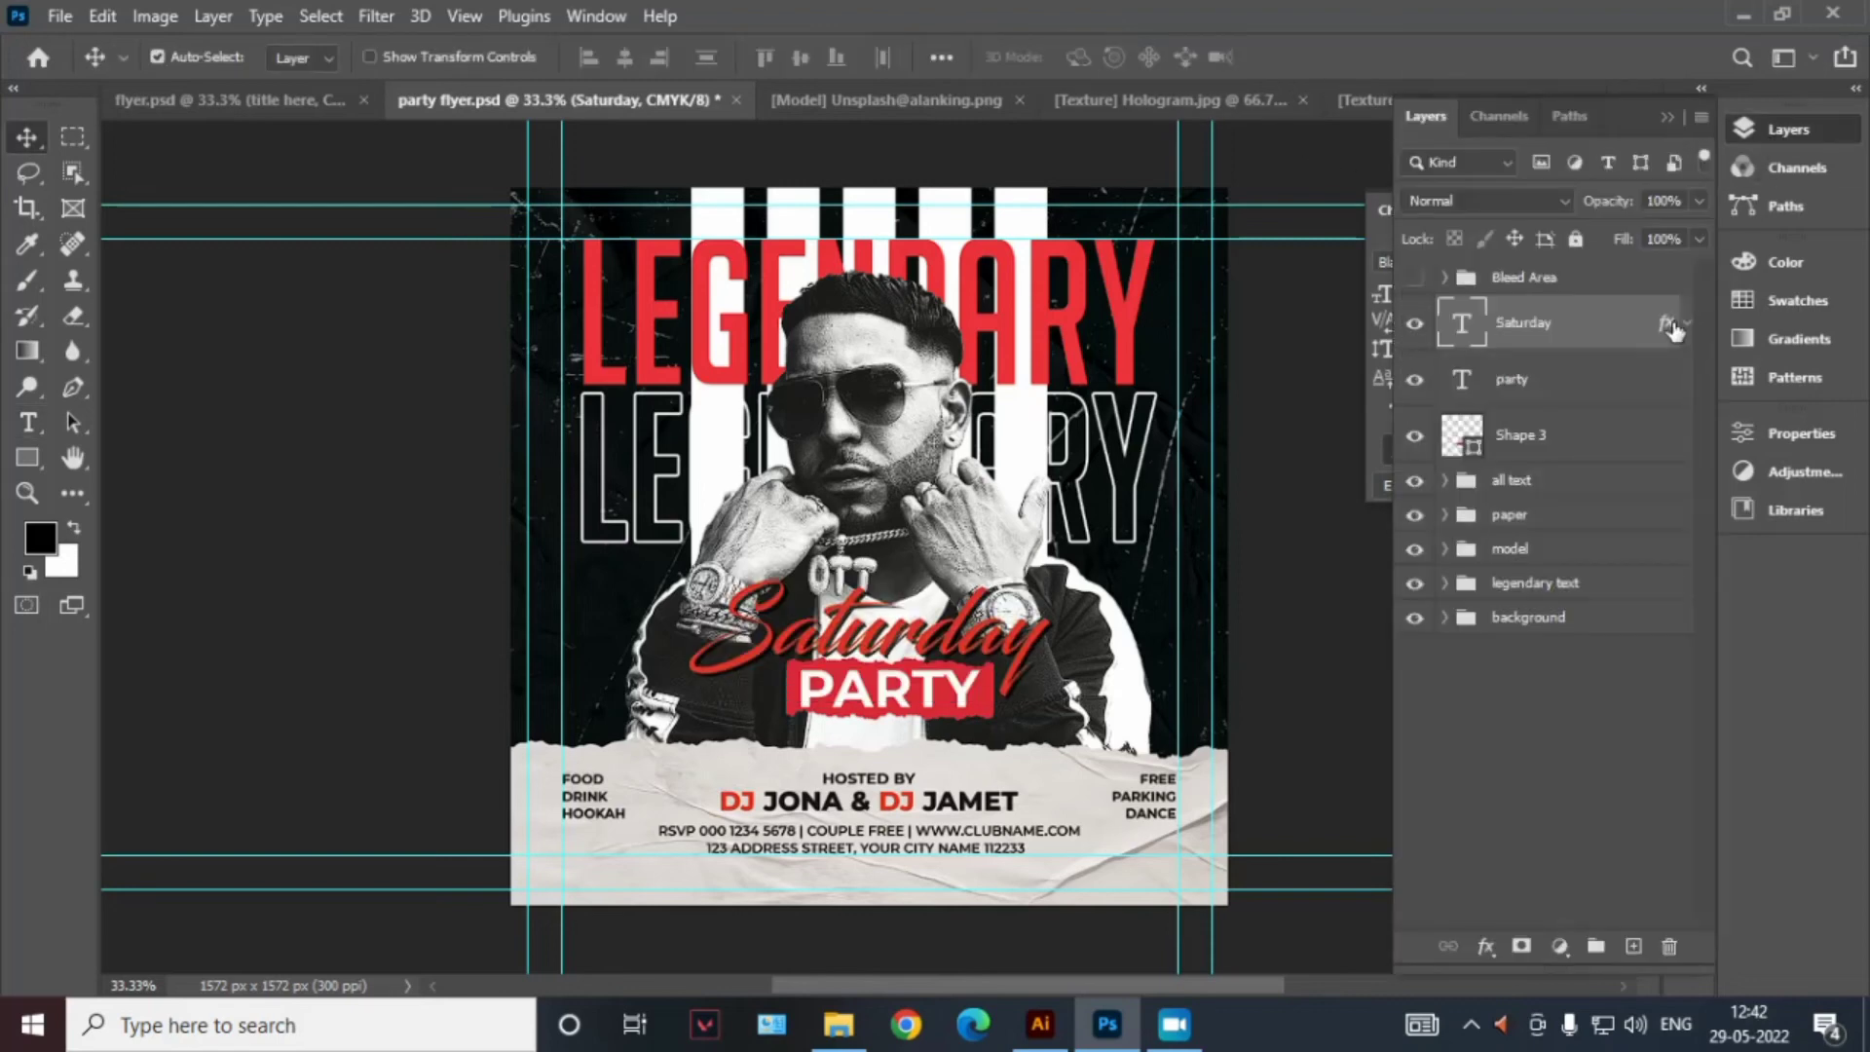
# Give Saturday a Multiply drop shadow in colour 191919, 85% opacity, 140° angle, 9 px distance
pyautogui.doubleClick(1661, 368)
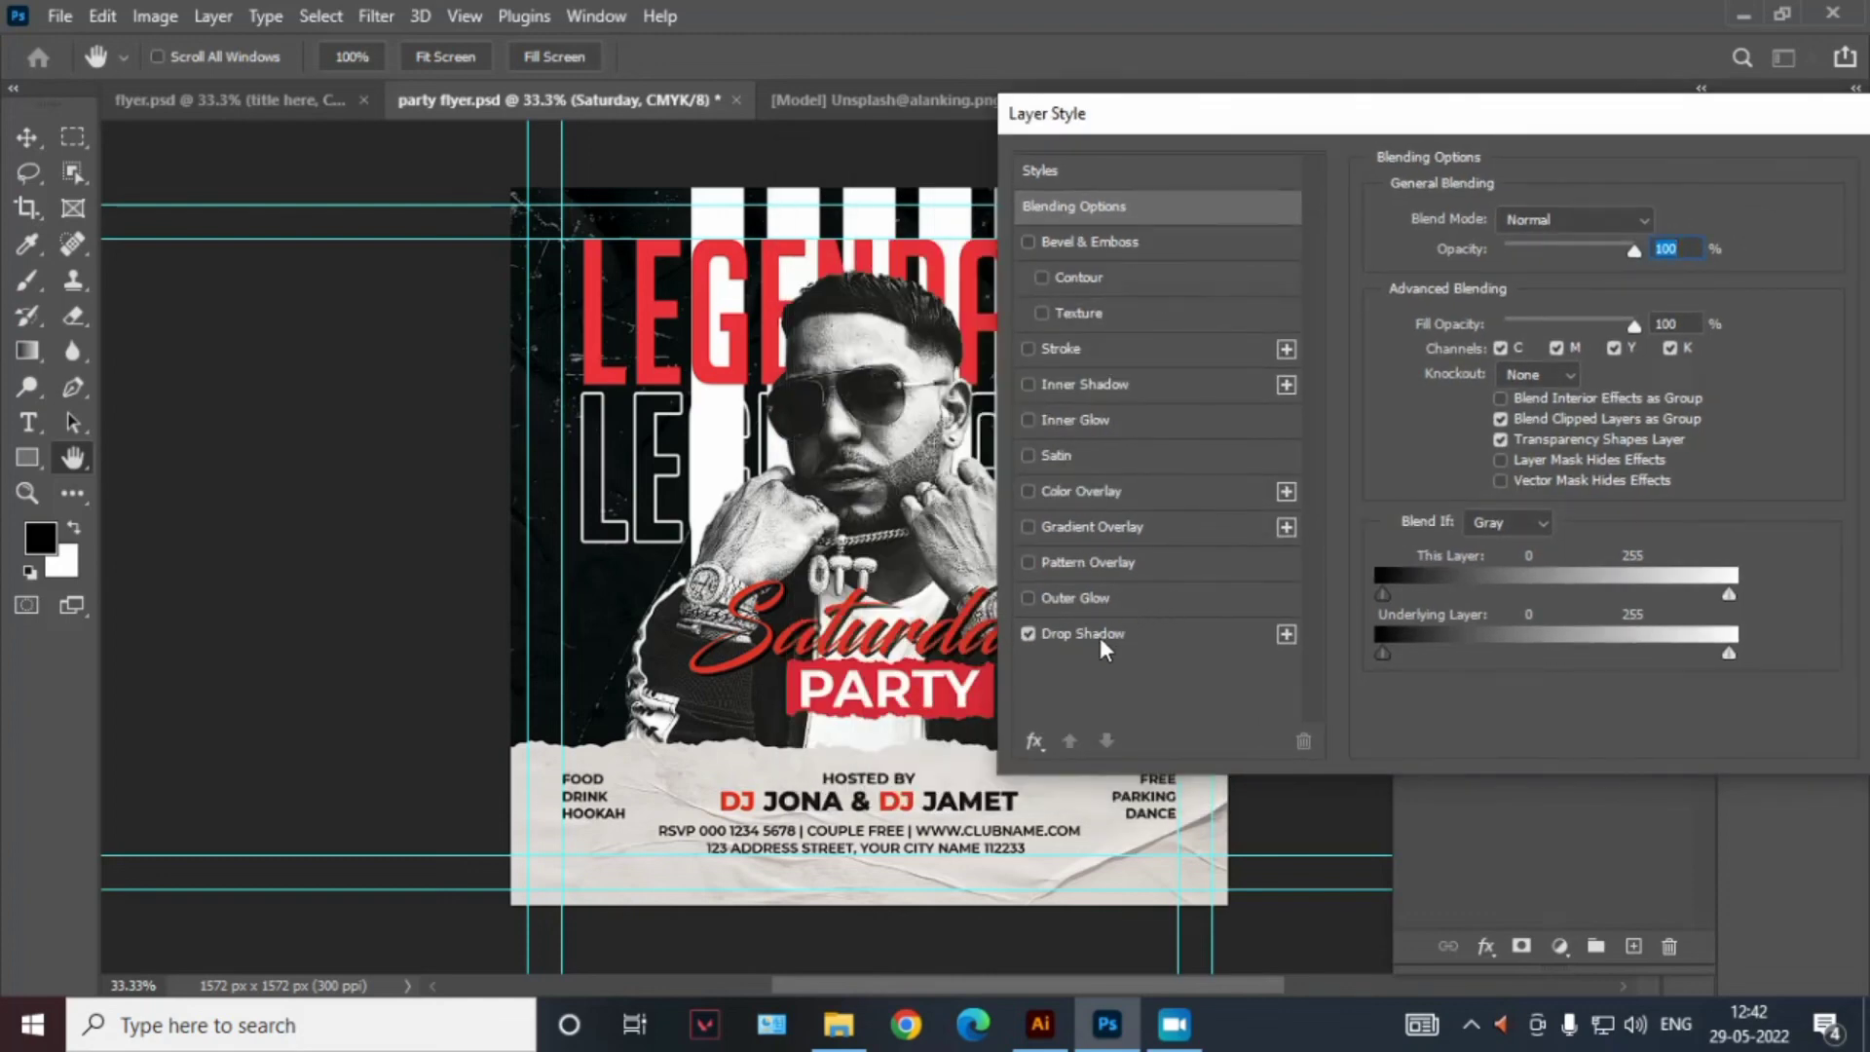
pyautogui.click(1096, 635)
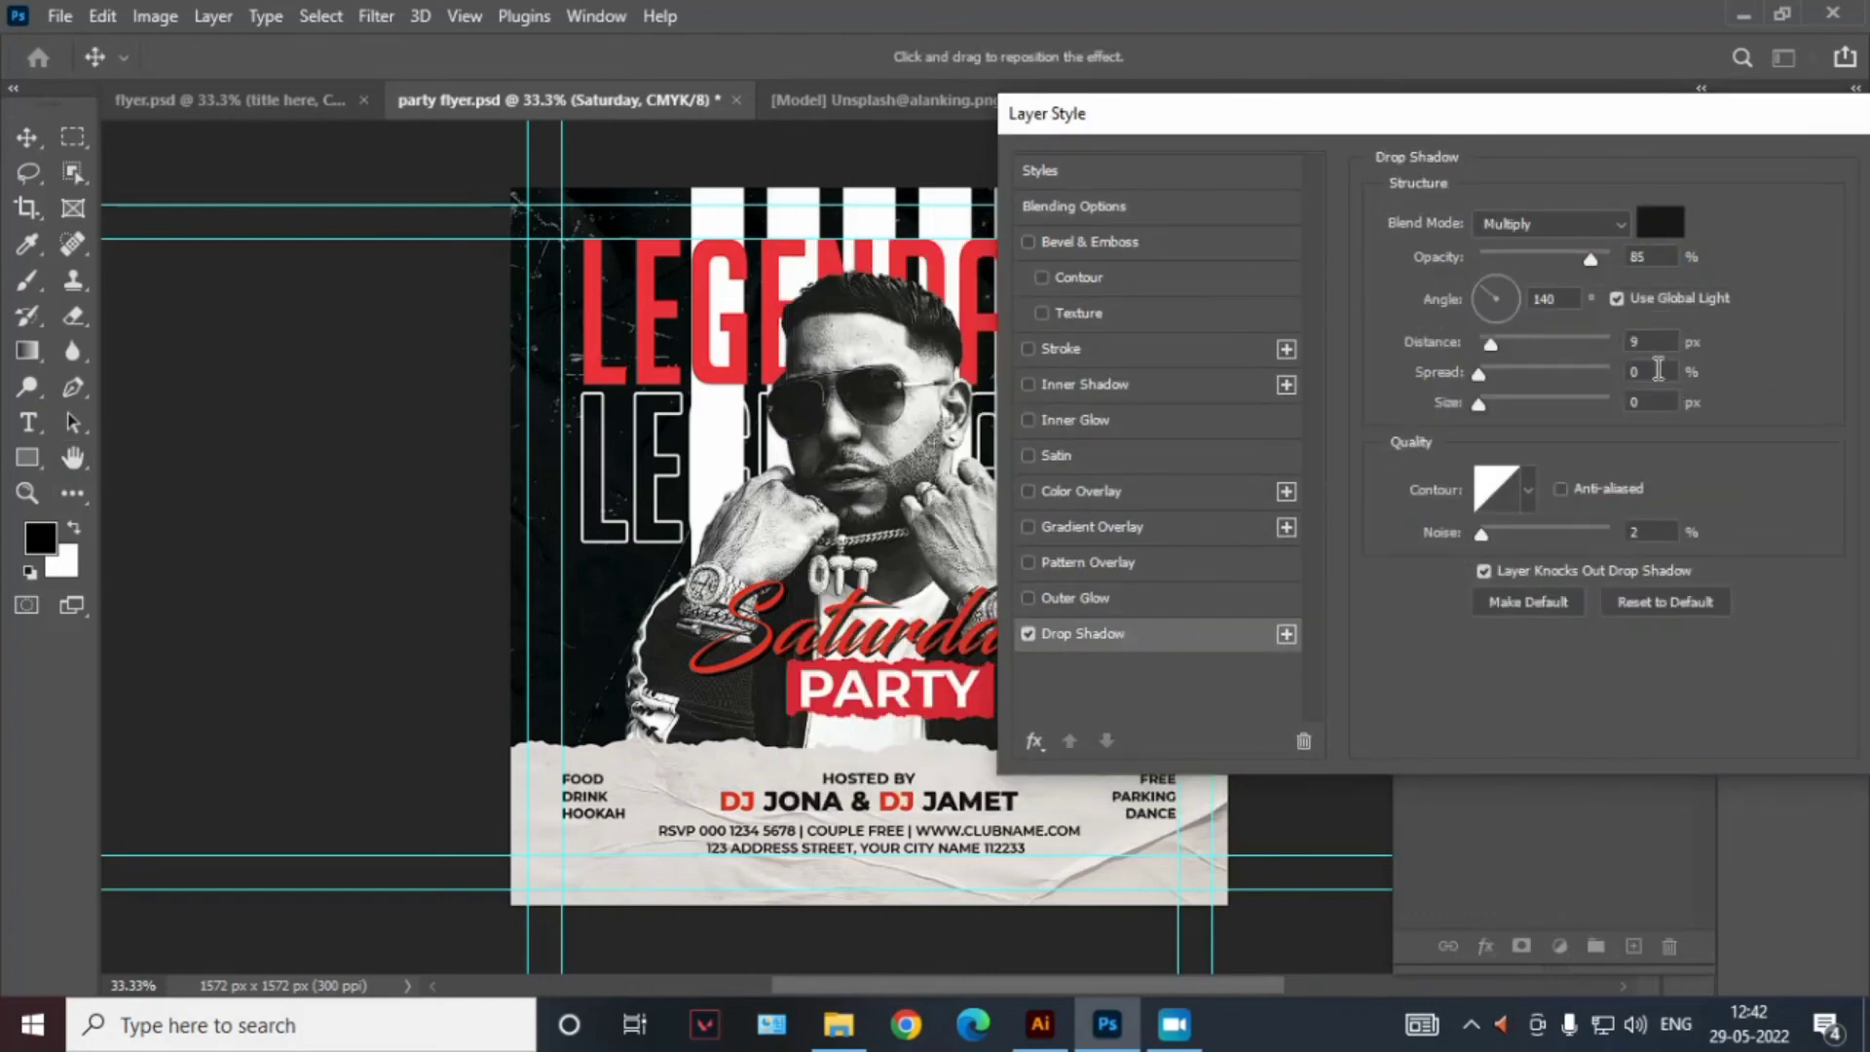
pyautogui.click(1661, 222)
pyautogui.click(1568, 693)
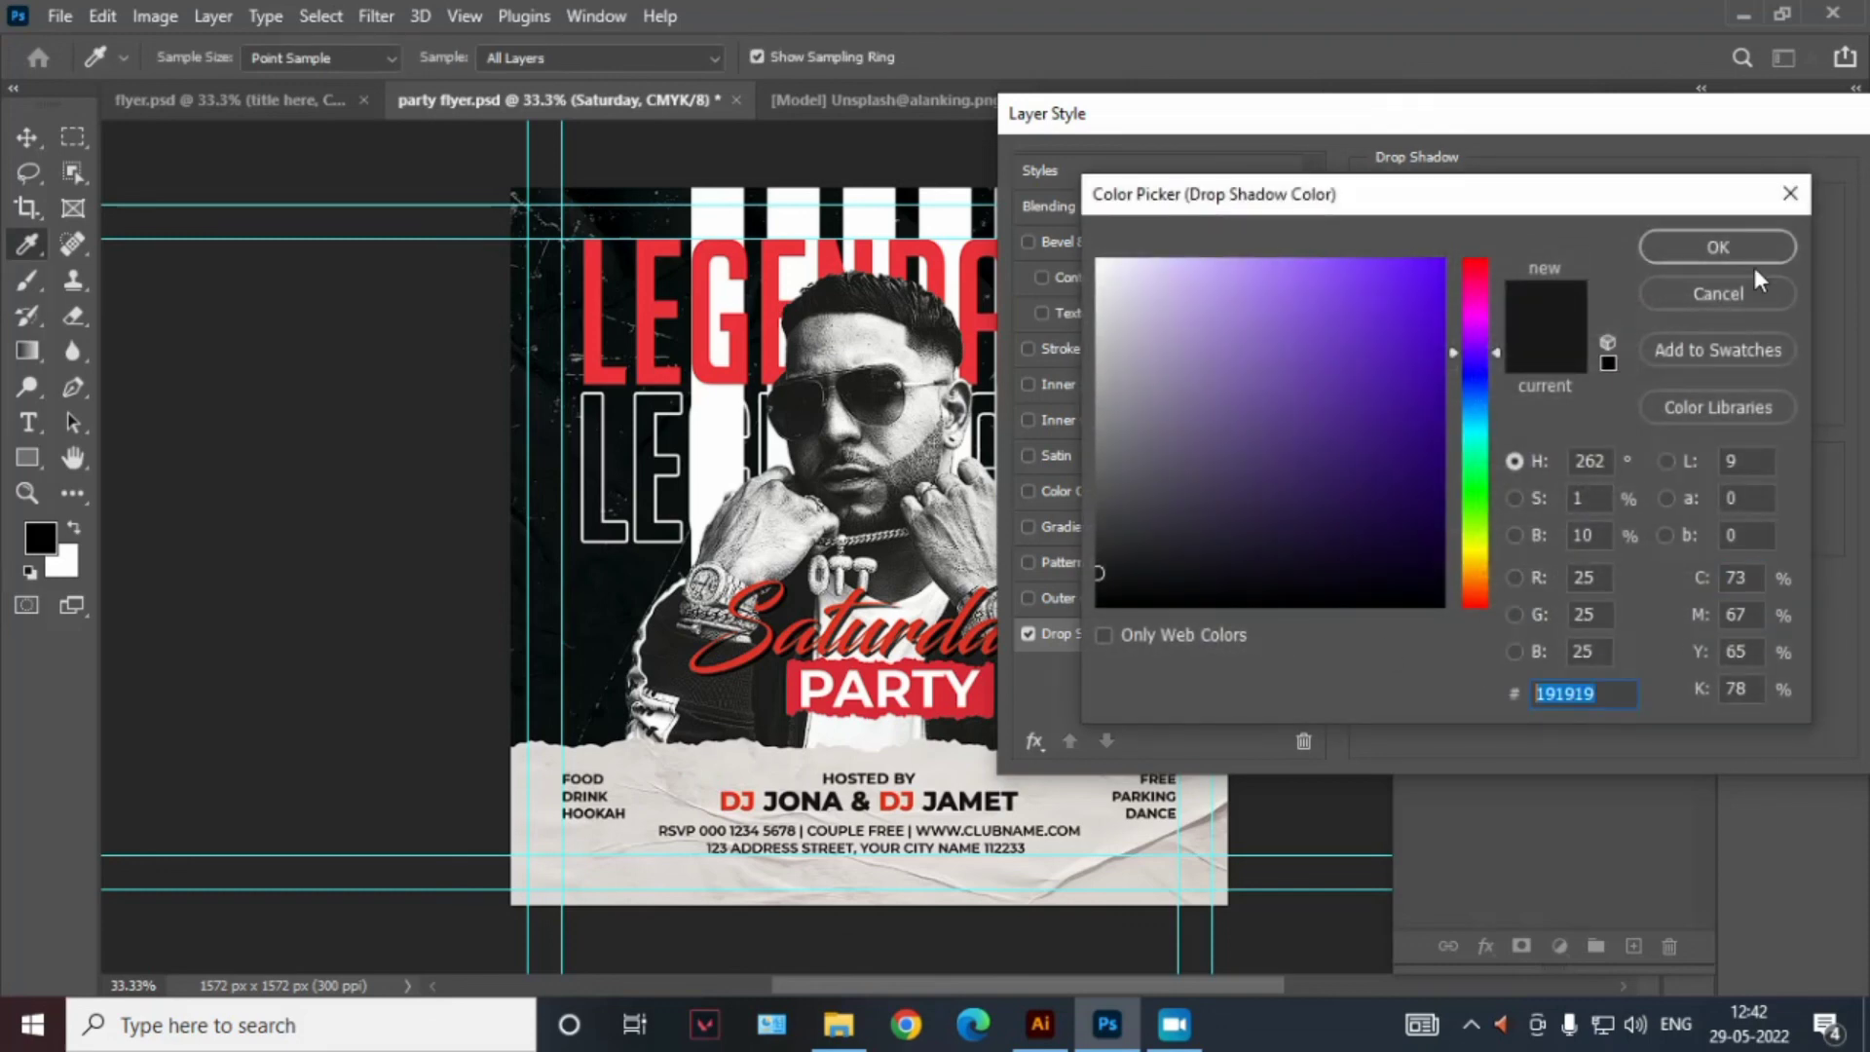
pyautogui.click(1747, 294)
pyautogui.moveTo(1632, 119); pyautogui.dragTo(1508, 115)
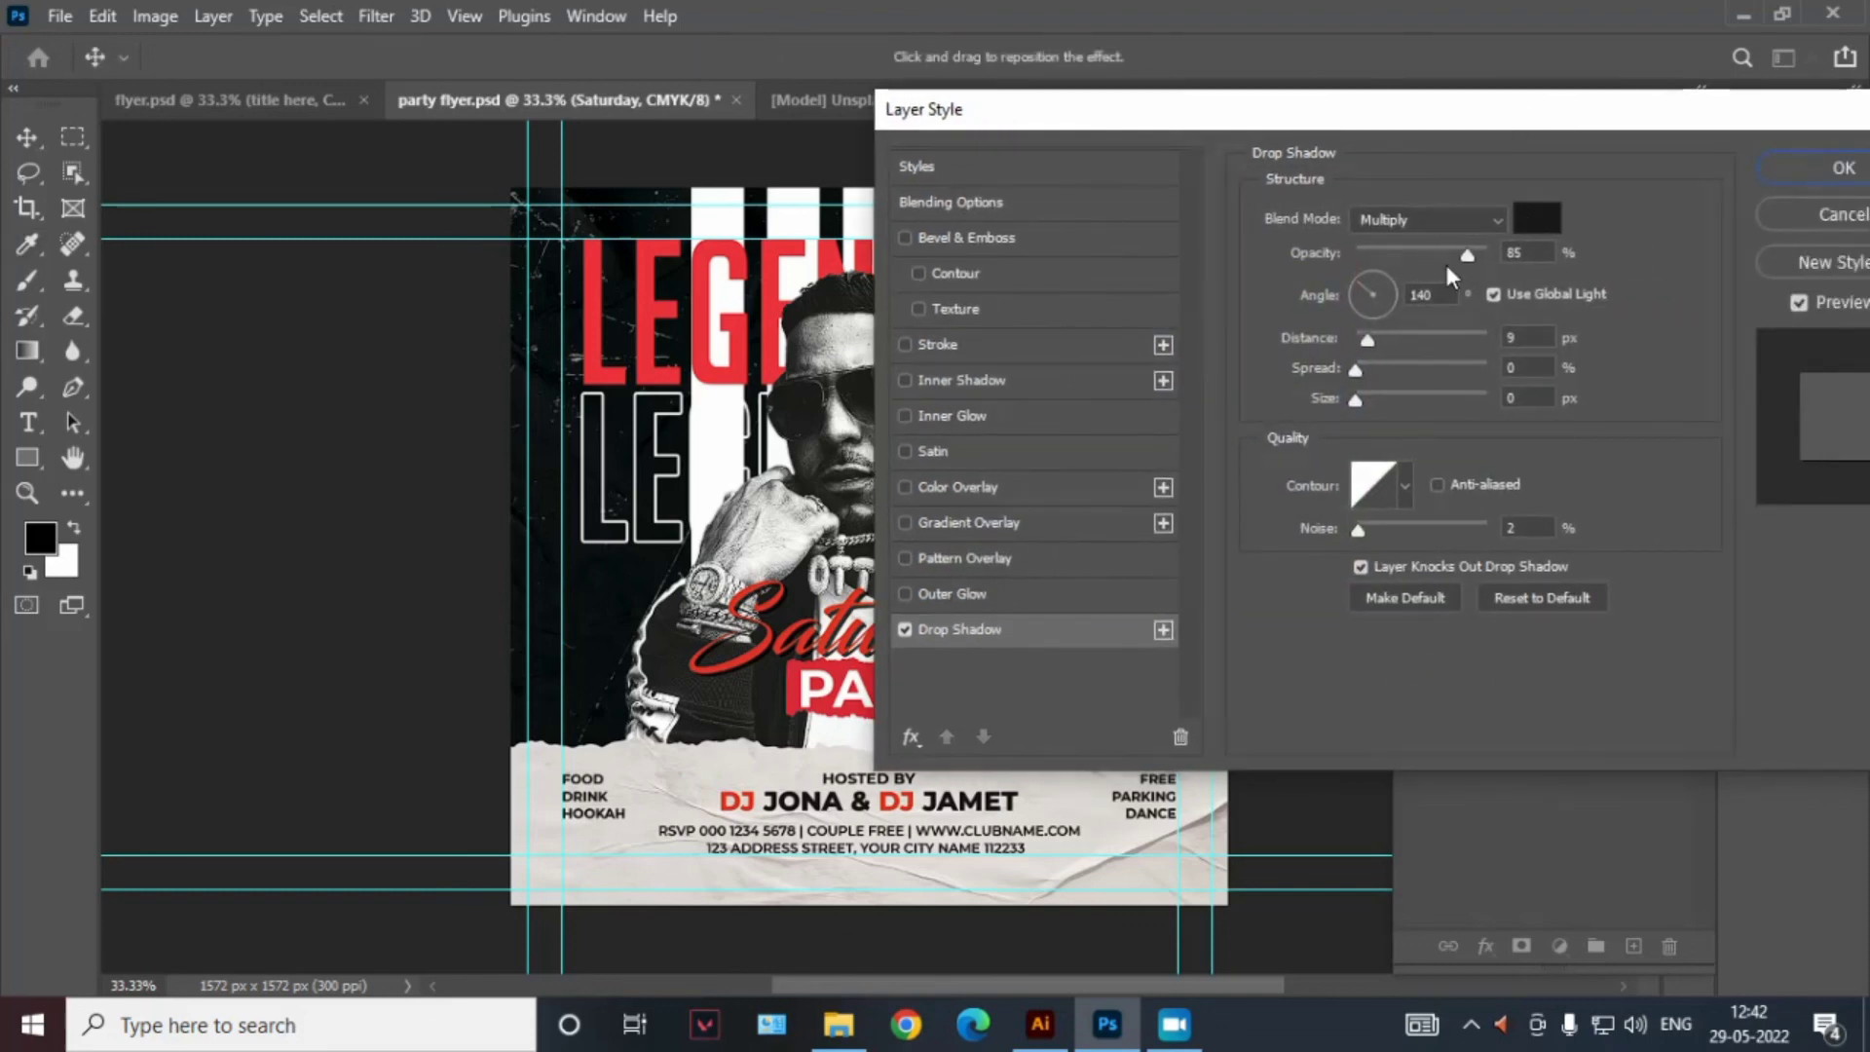
pyautogui.doubleClick(1424, 295)
pyautogui.click(1786, 171)
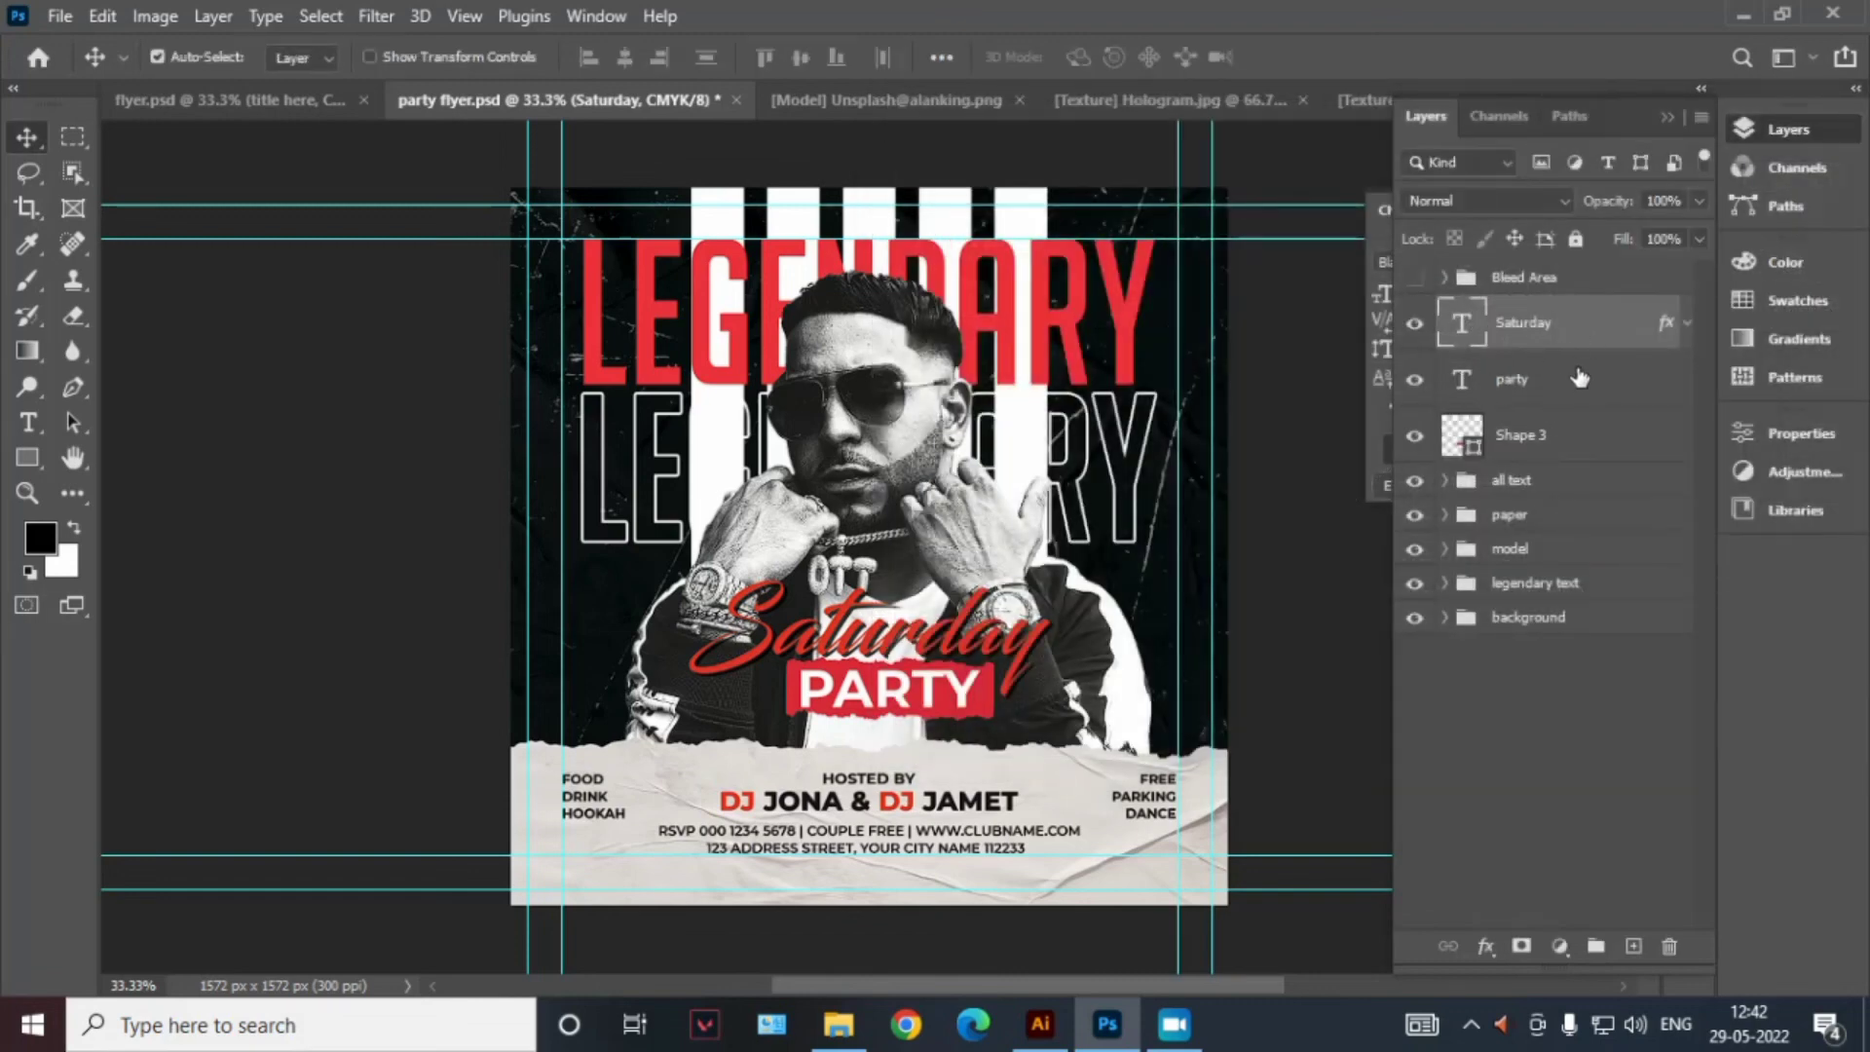
# Group the Saturday, party and Shape 3 layers together and name the group 'title here'
pyautogui.keyDown('shift'); pyautogui.click(1578, 392); pyautogui.keyUp('shift')
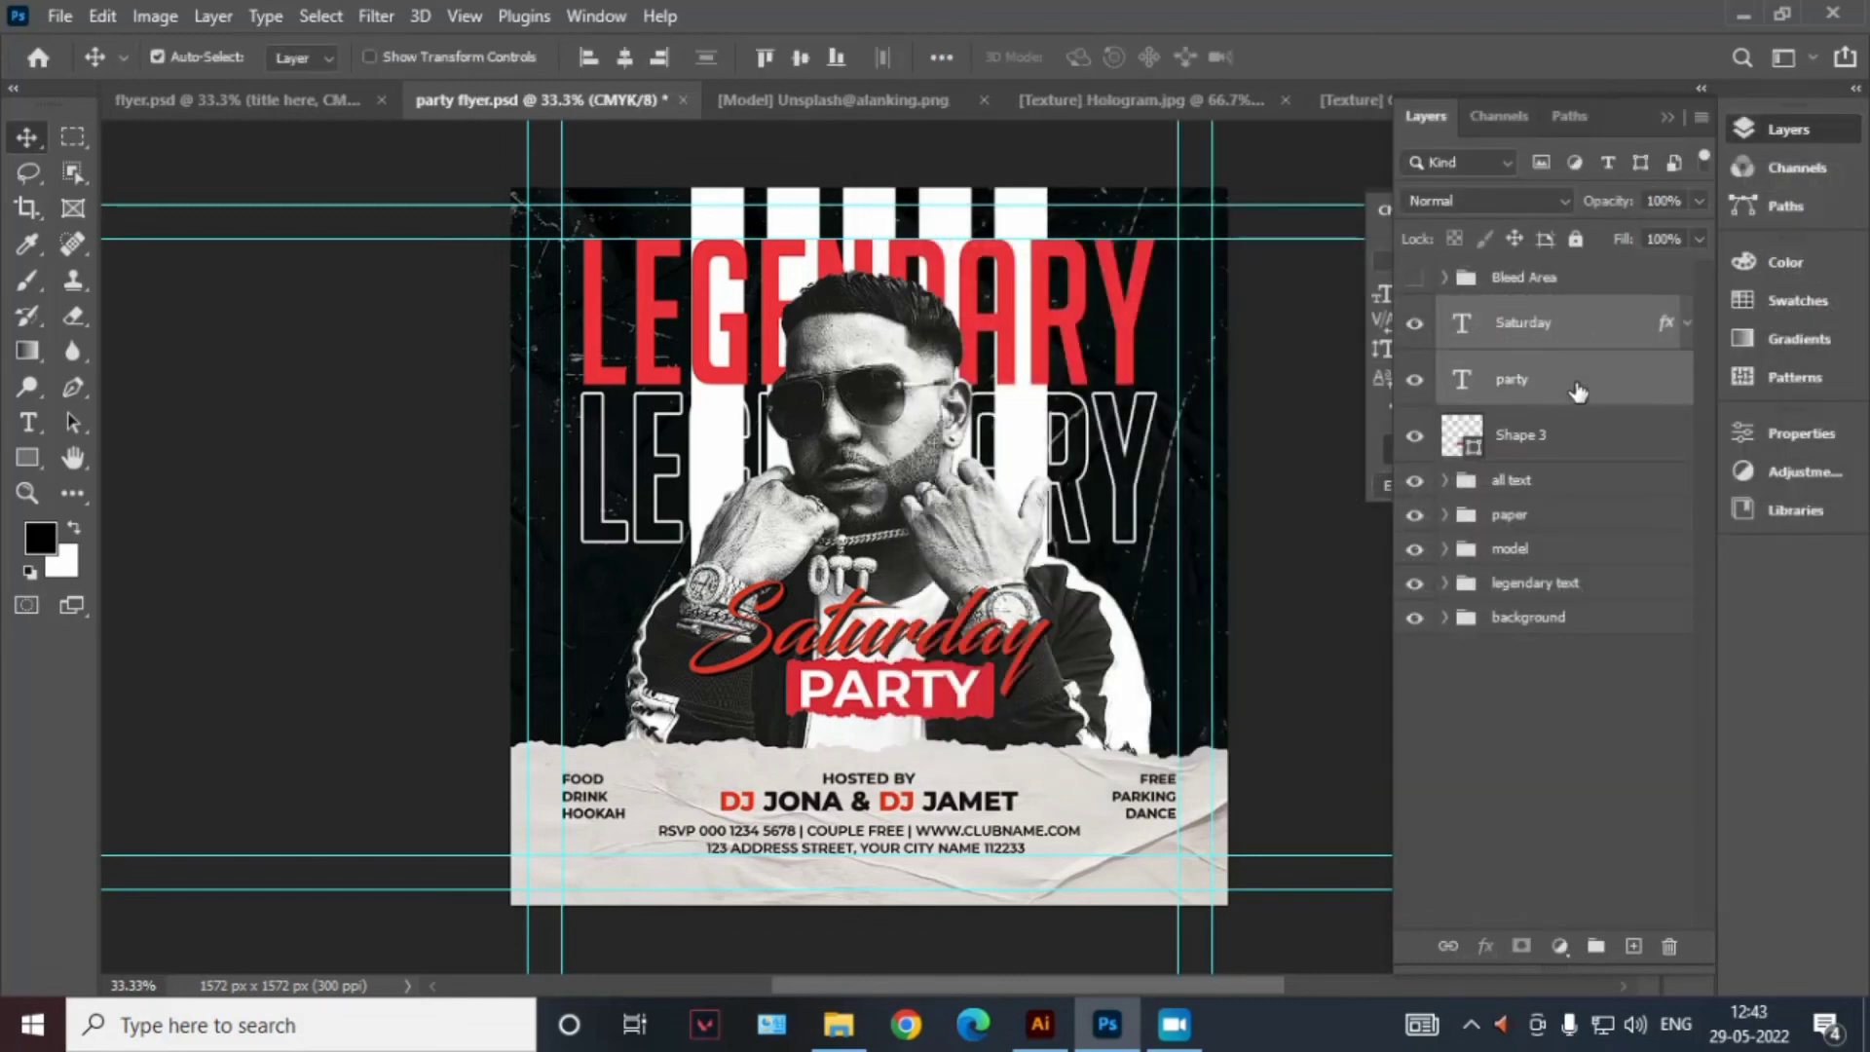
pyautogui.hotkey('ctrl', 'g')
pyautogui.doubleClick(1525, 314)
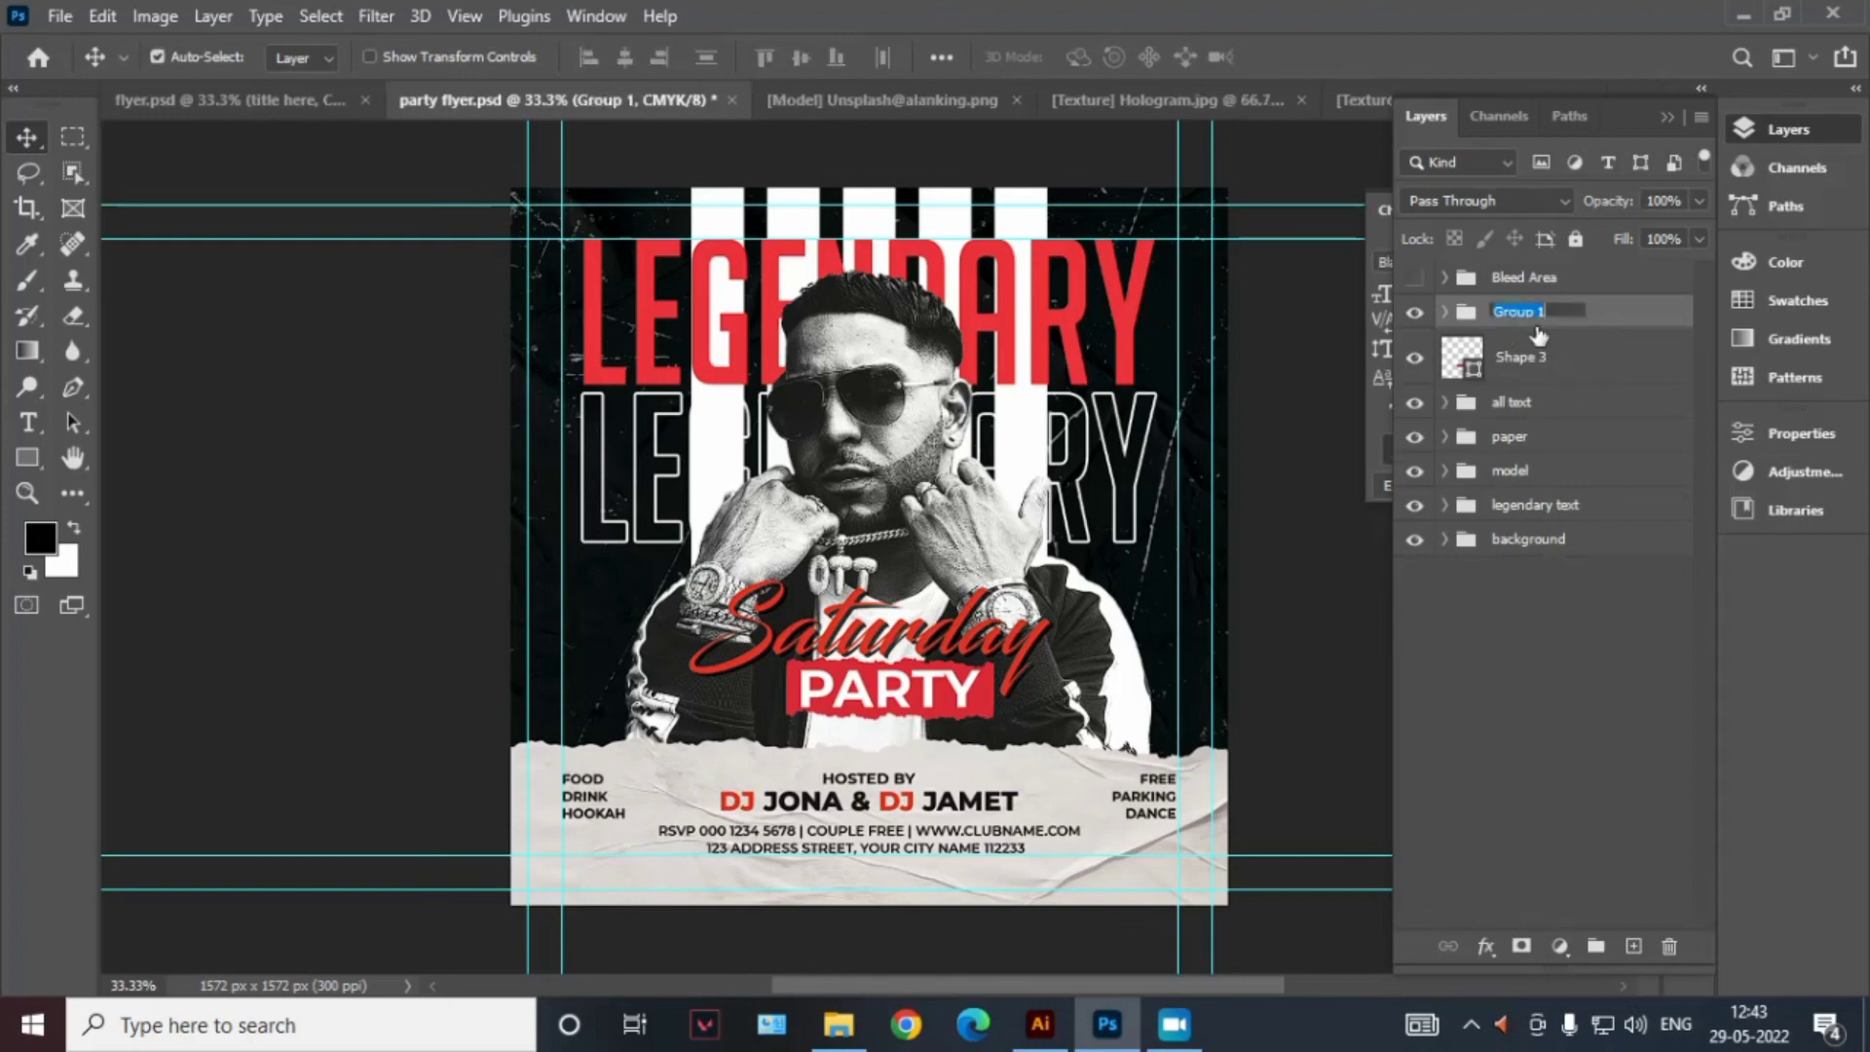
pyautogui.press('Return')
pyautogui.hotkey('ctrl', 'shift', 'g')
pyautogui.keyDown('shift'); pyautogui.click(1598, 443); pyautogui.keyUp('shift')
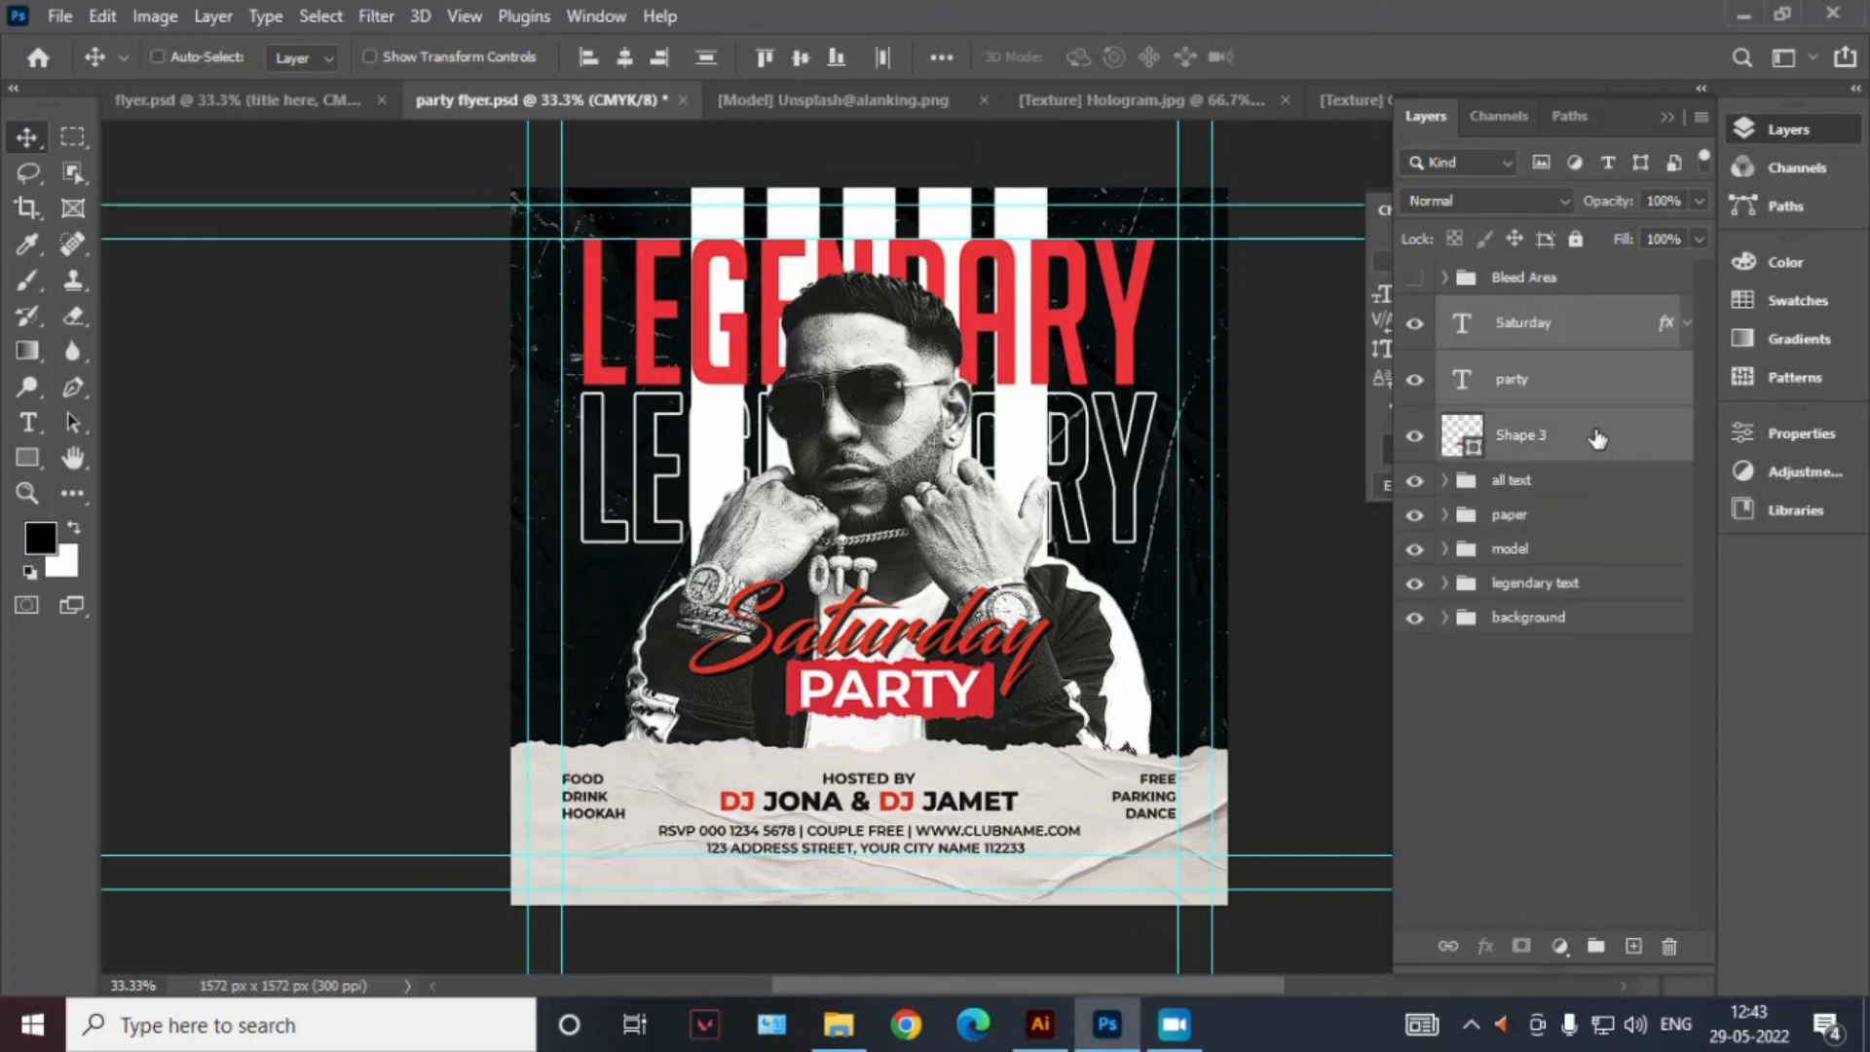
pyautogui.hotkey('ctrl', 'g')
pyautogui.doubleClick(1516, 310)
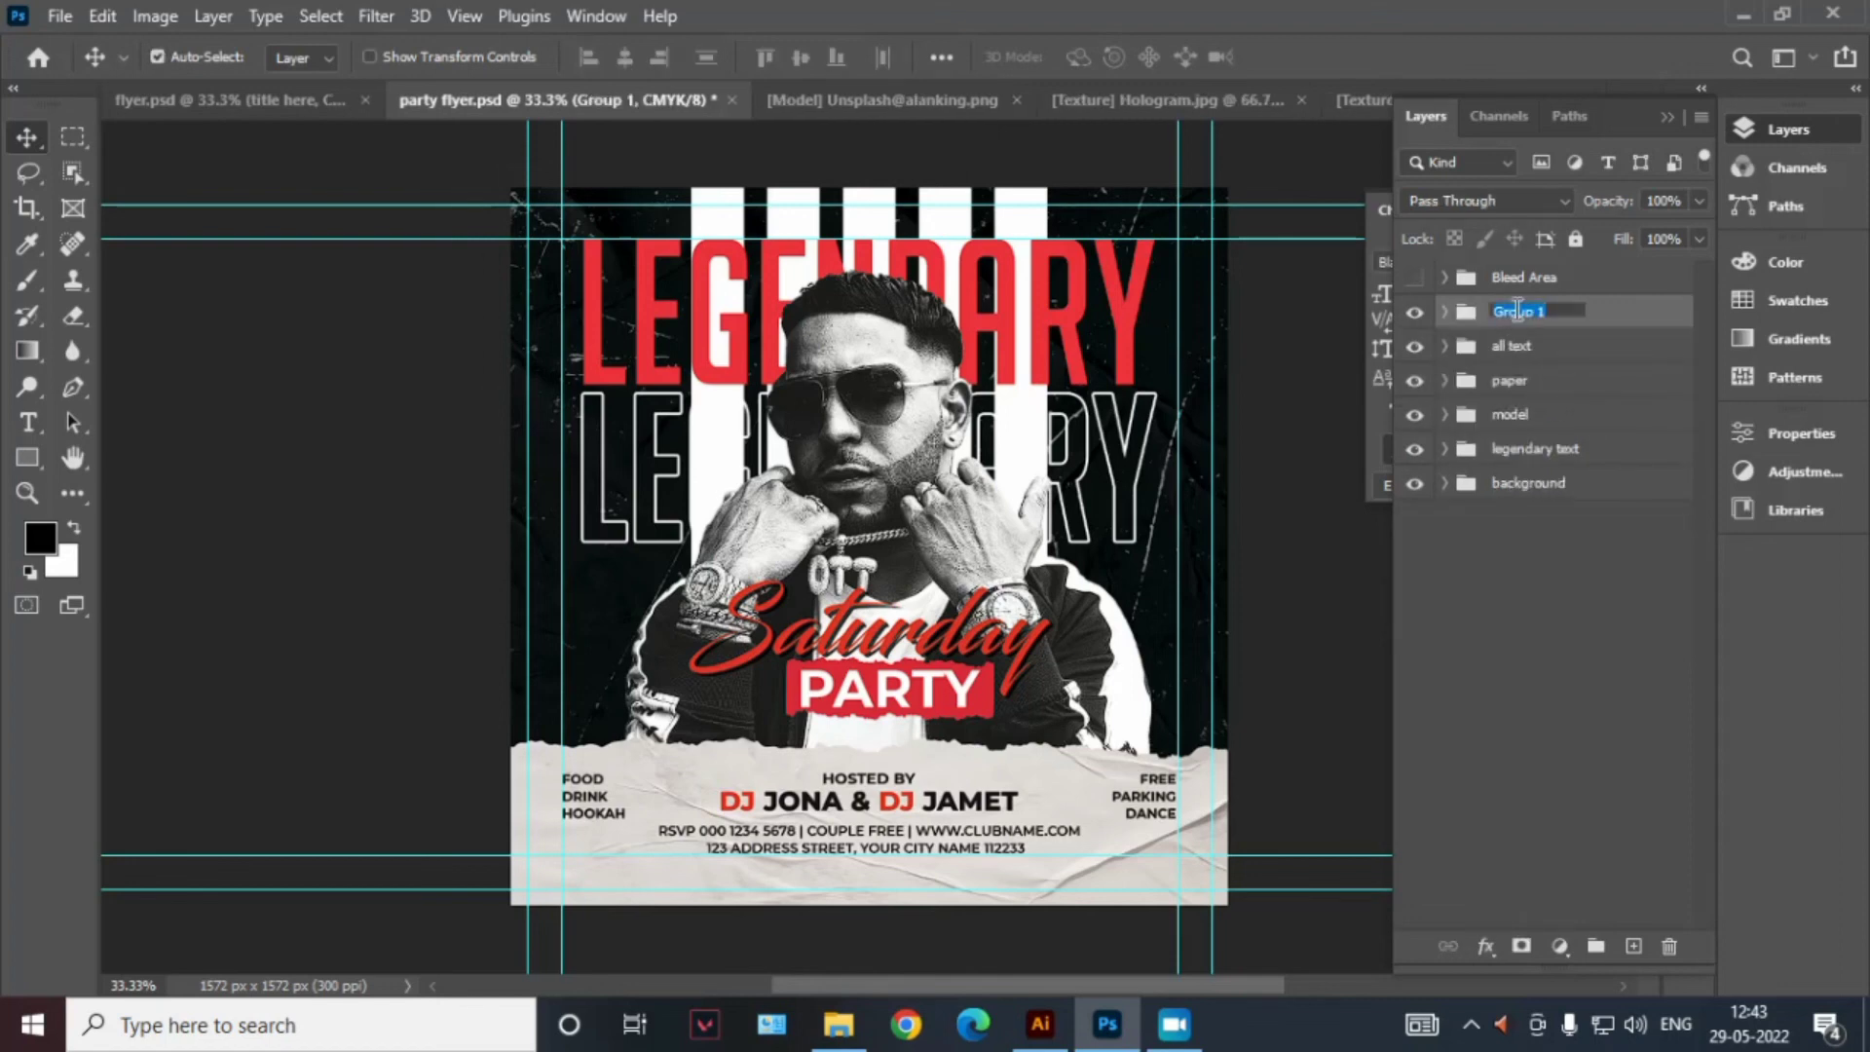
pyautogui.write('title here')
pyautogui.press('Return')
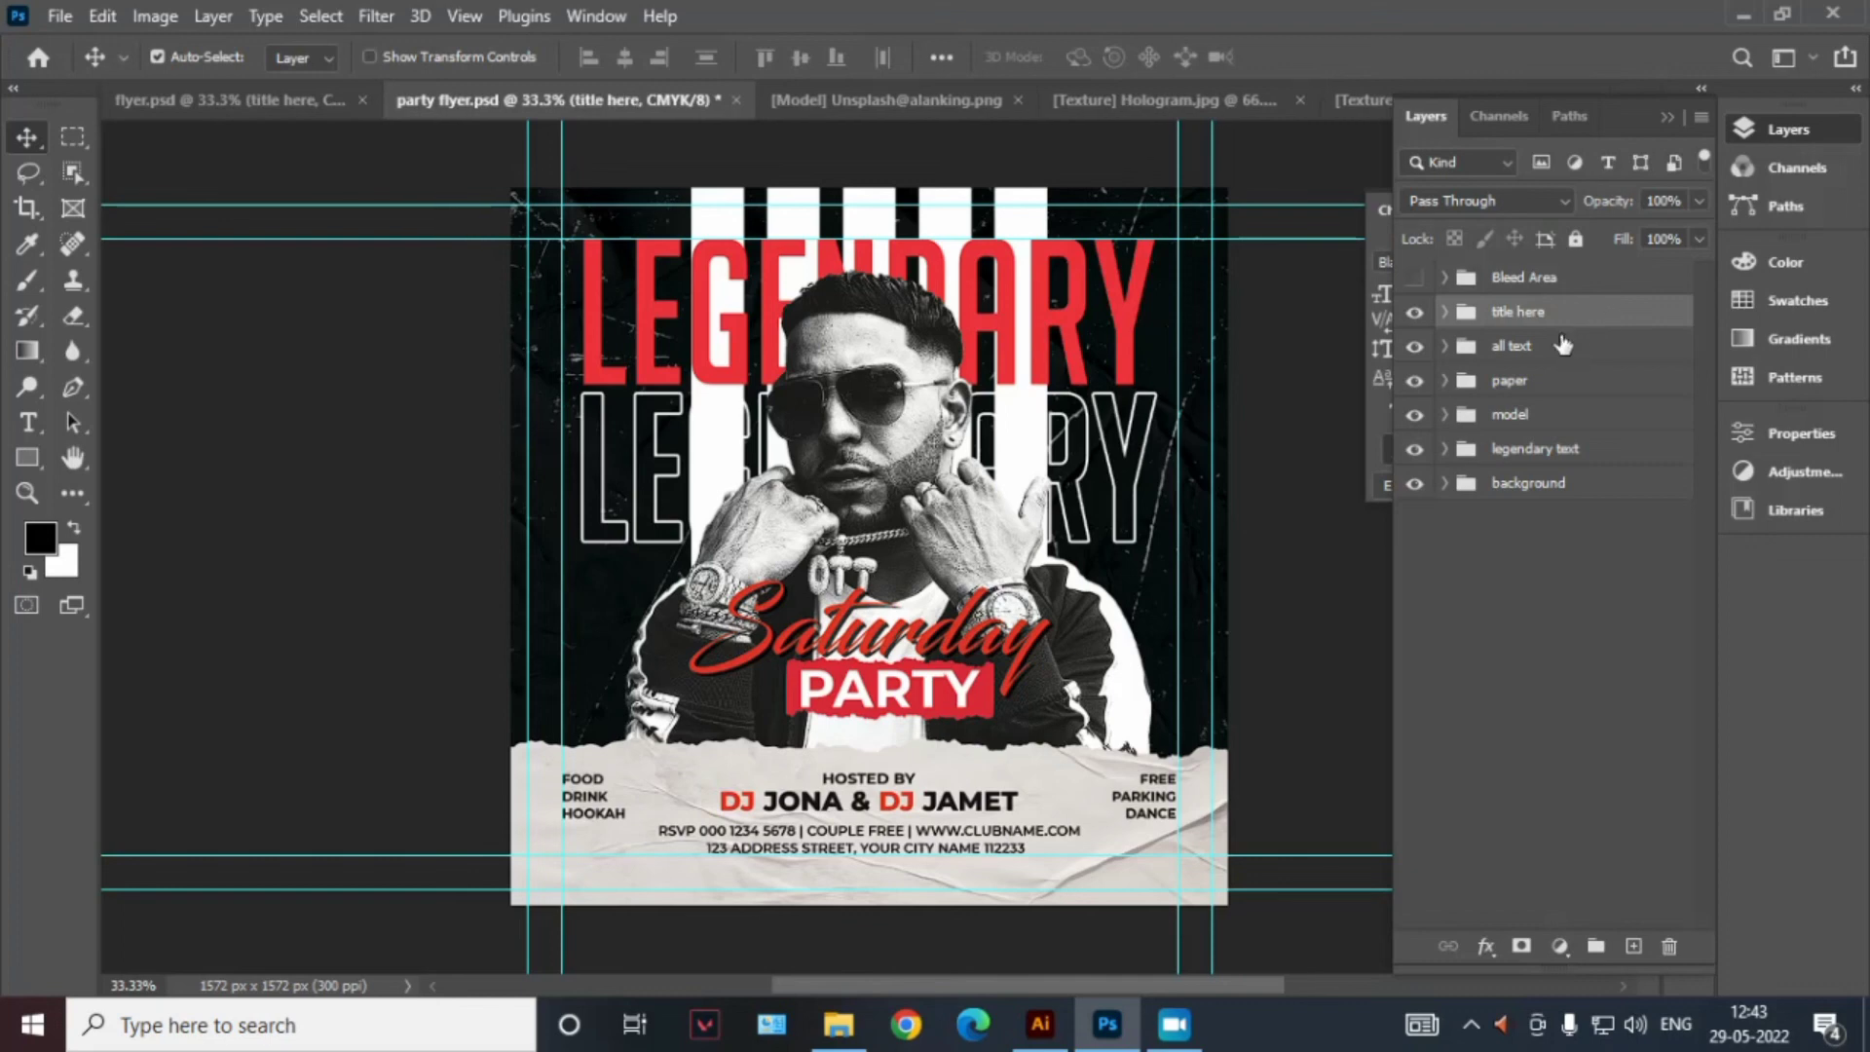
pyautogui.click(1130, 328)
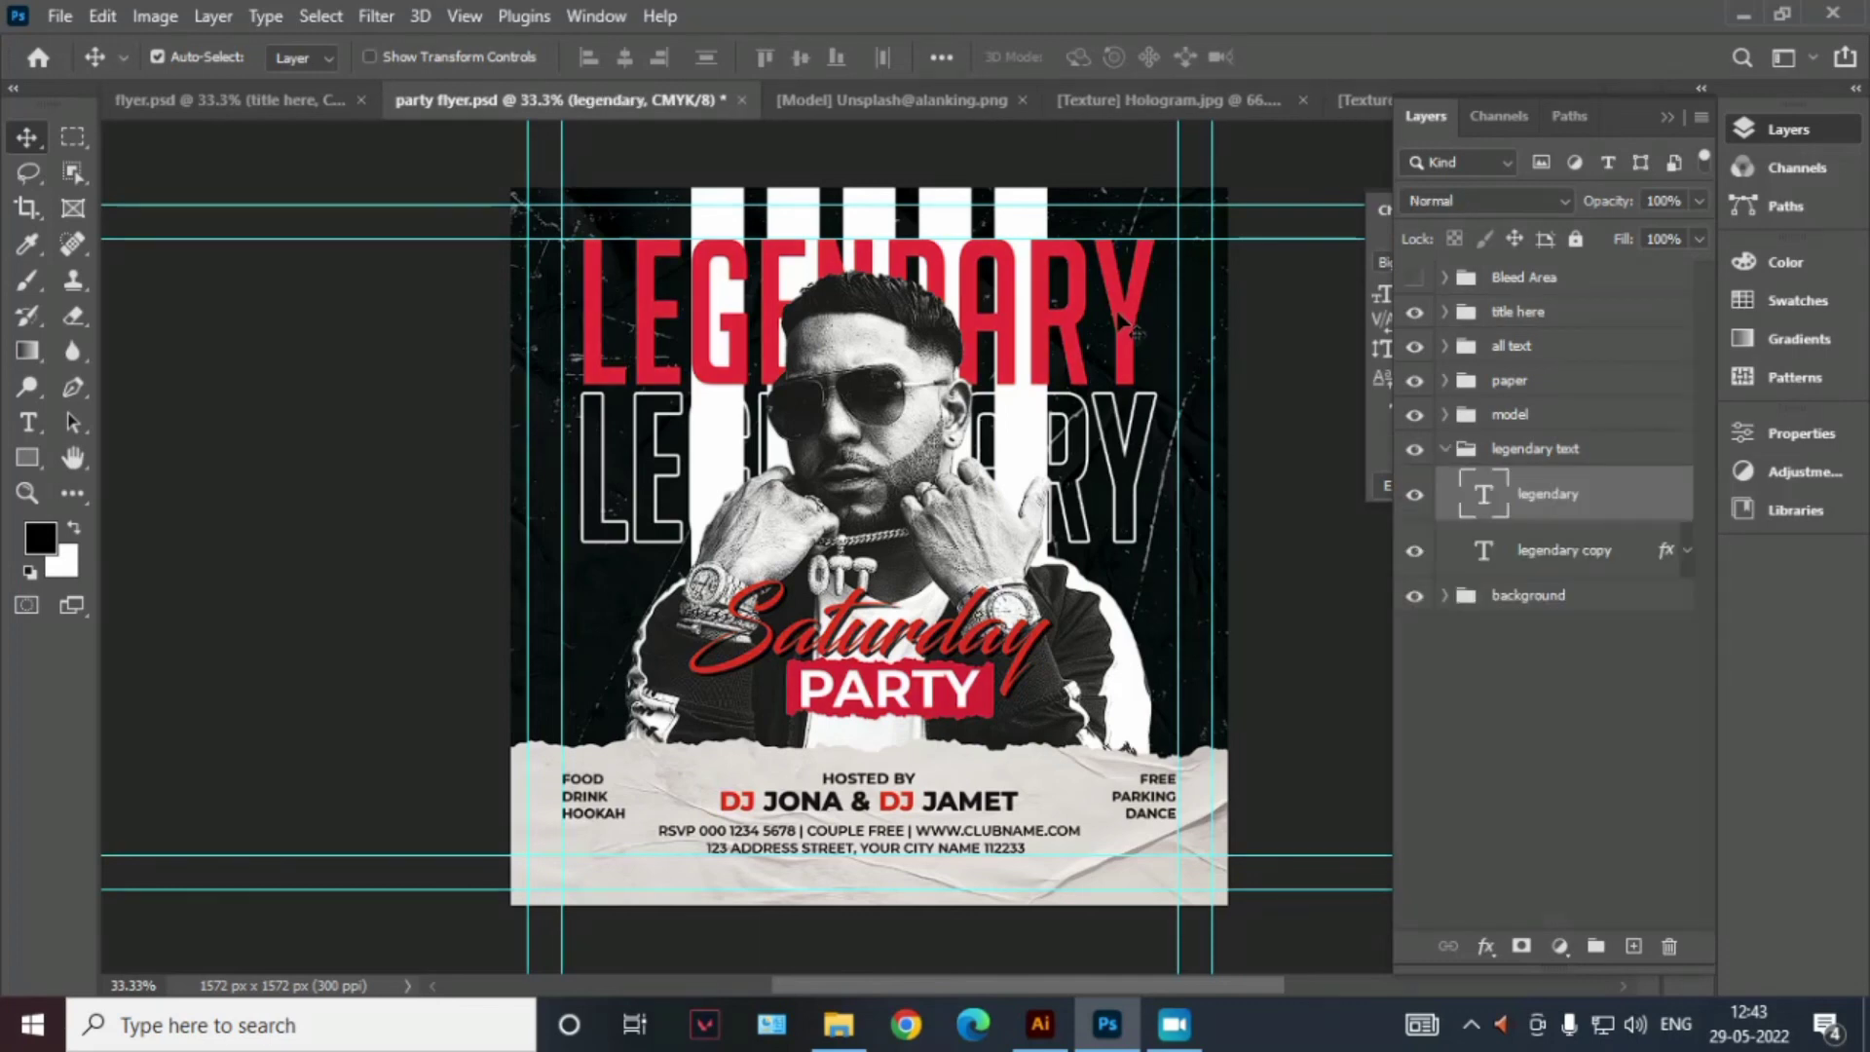
# Paste the Glued Paper texture into the flyer and scale it over the LEGENDARY title
pyautogui.click(1370, 105)
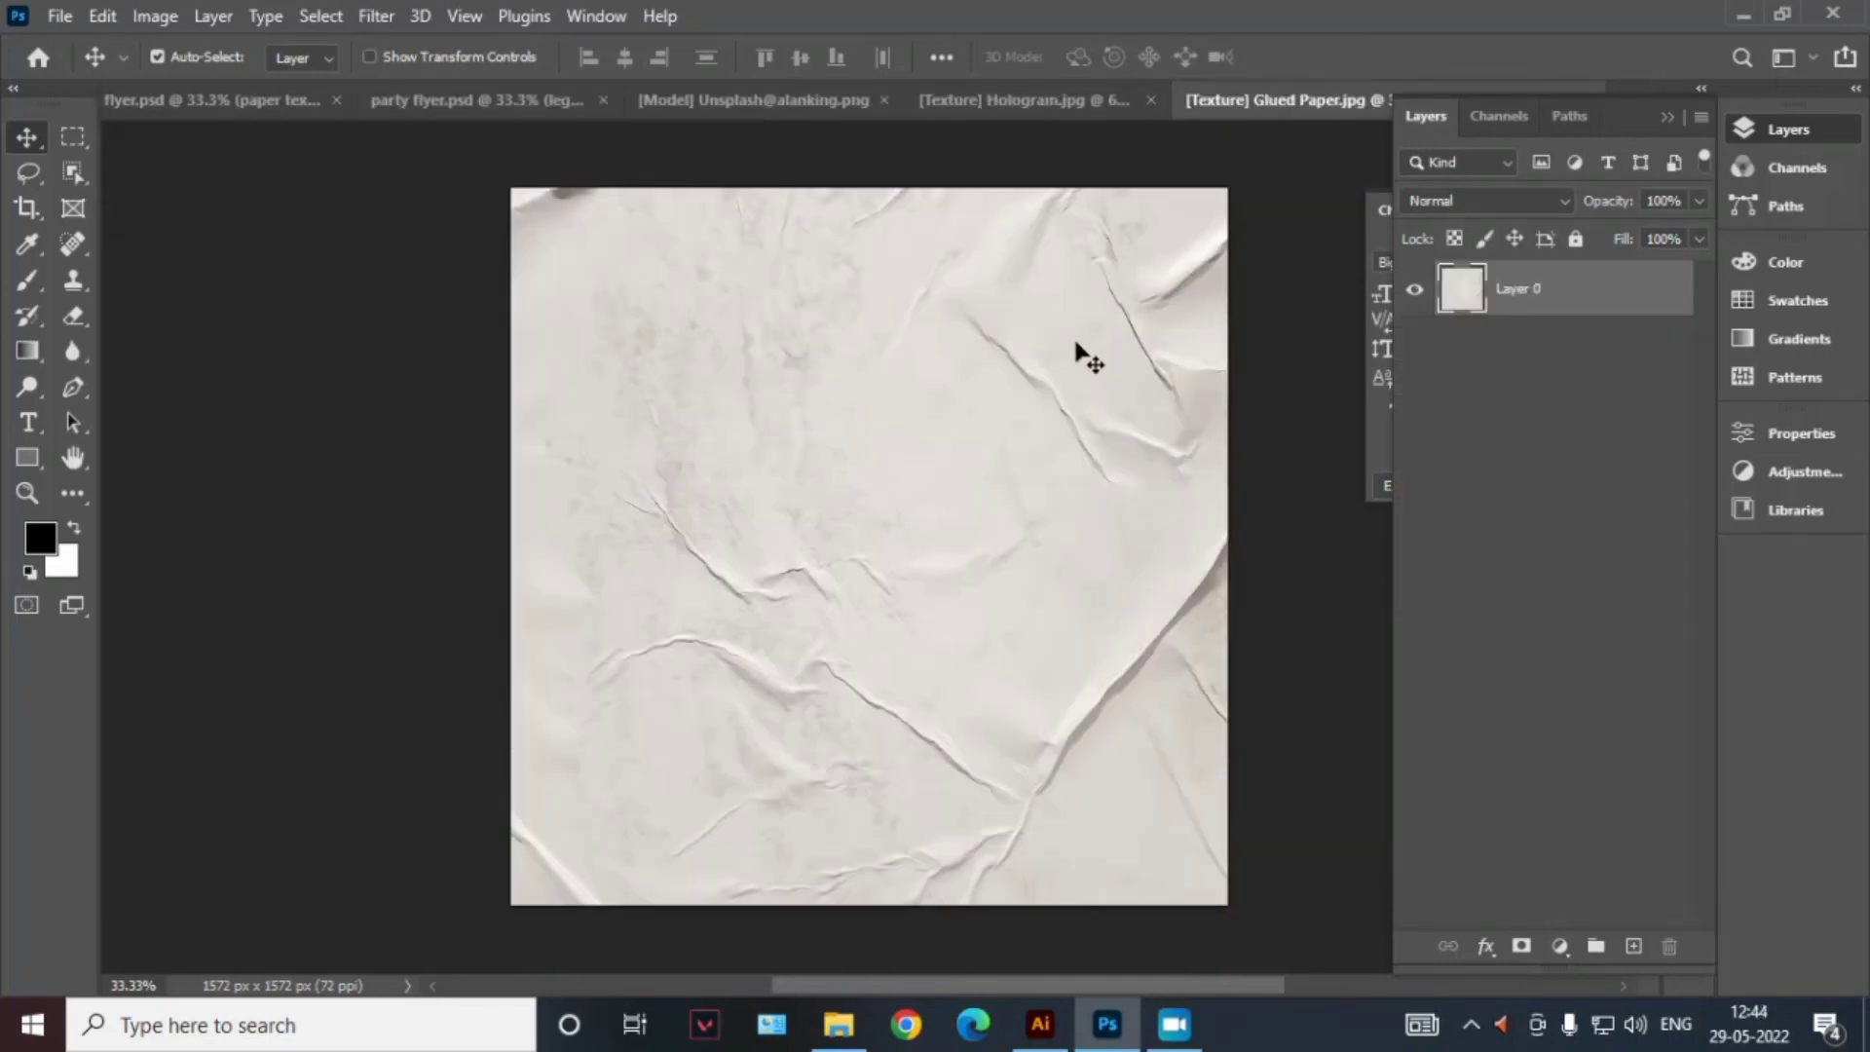
pyautogui.click(477, 99)
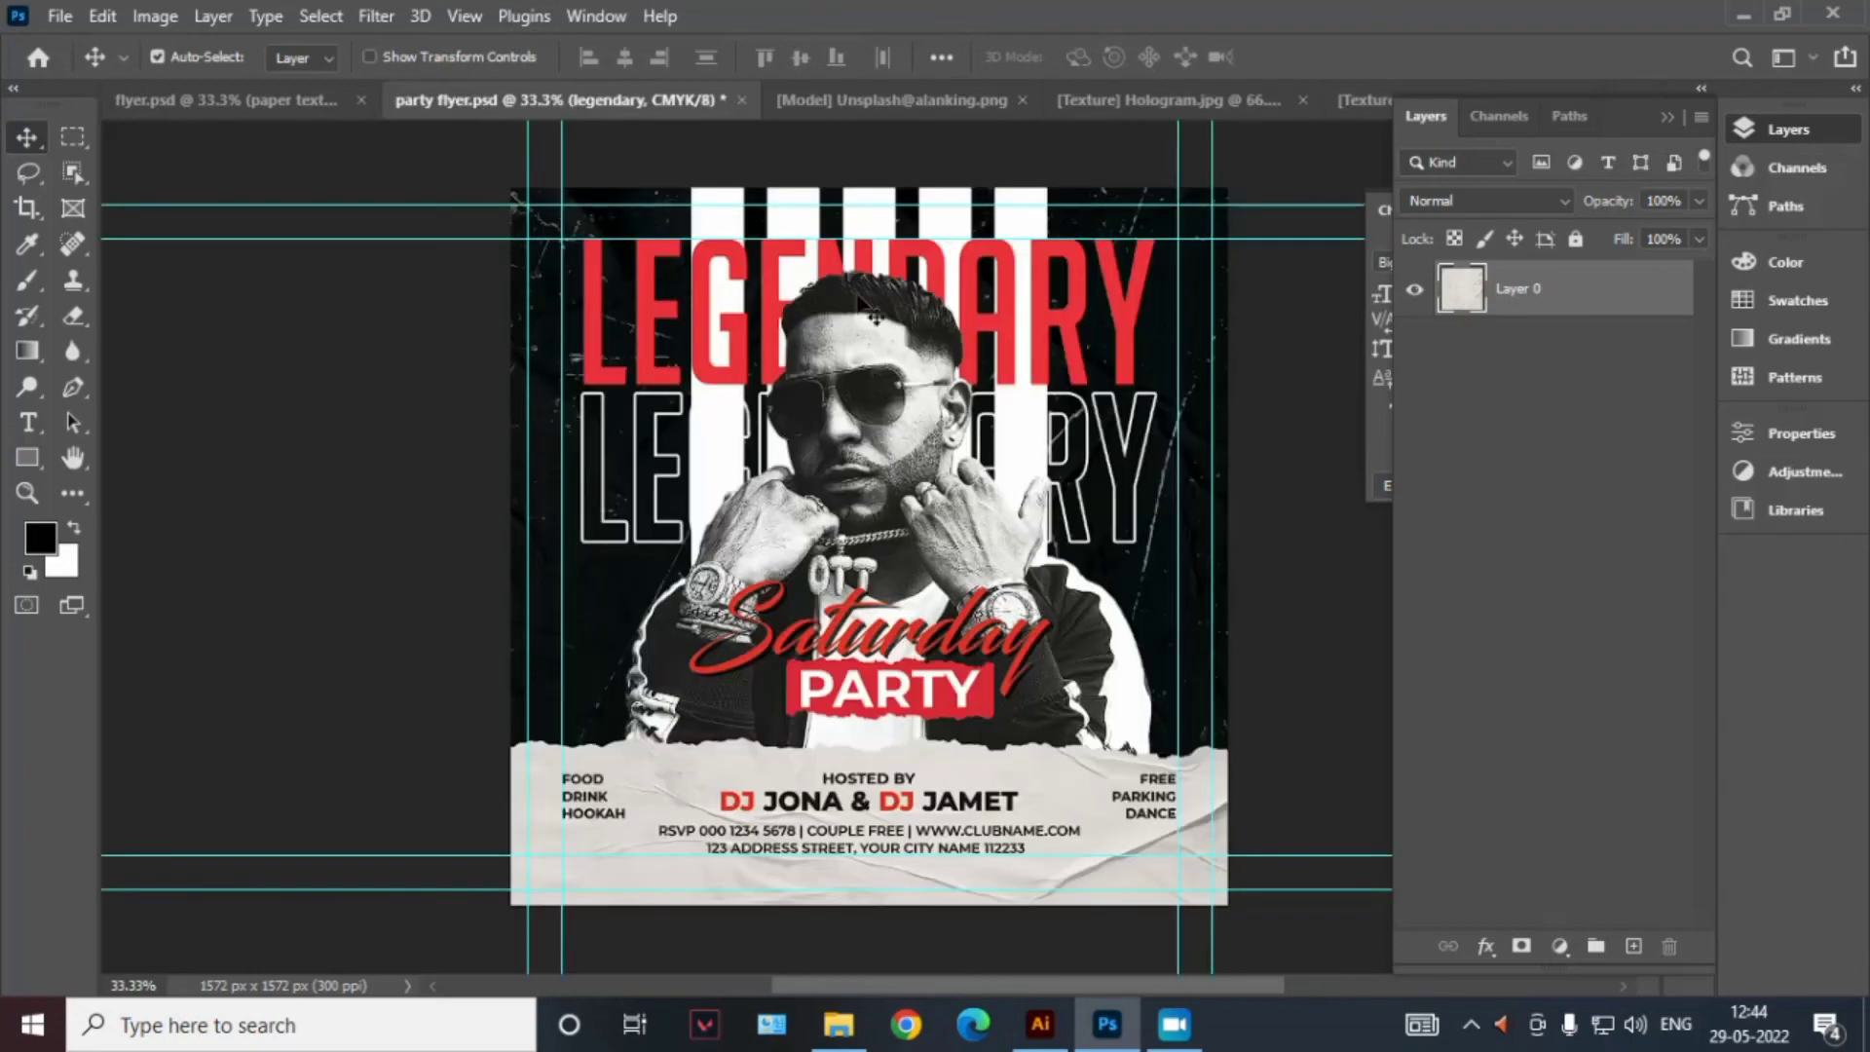
pyautogui.hotkey('ctrl', 'v')
pyautogui.hotkey('ctrl', 't')
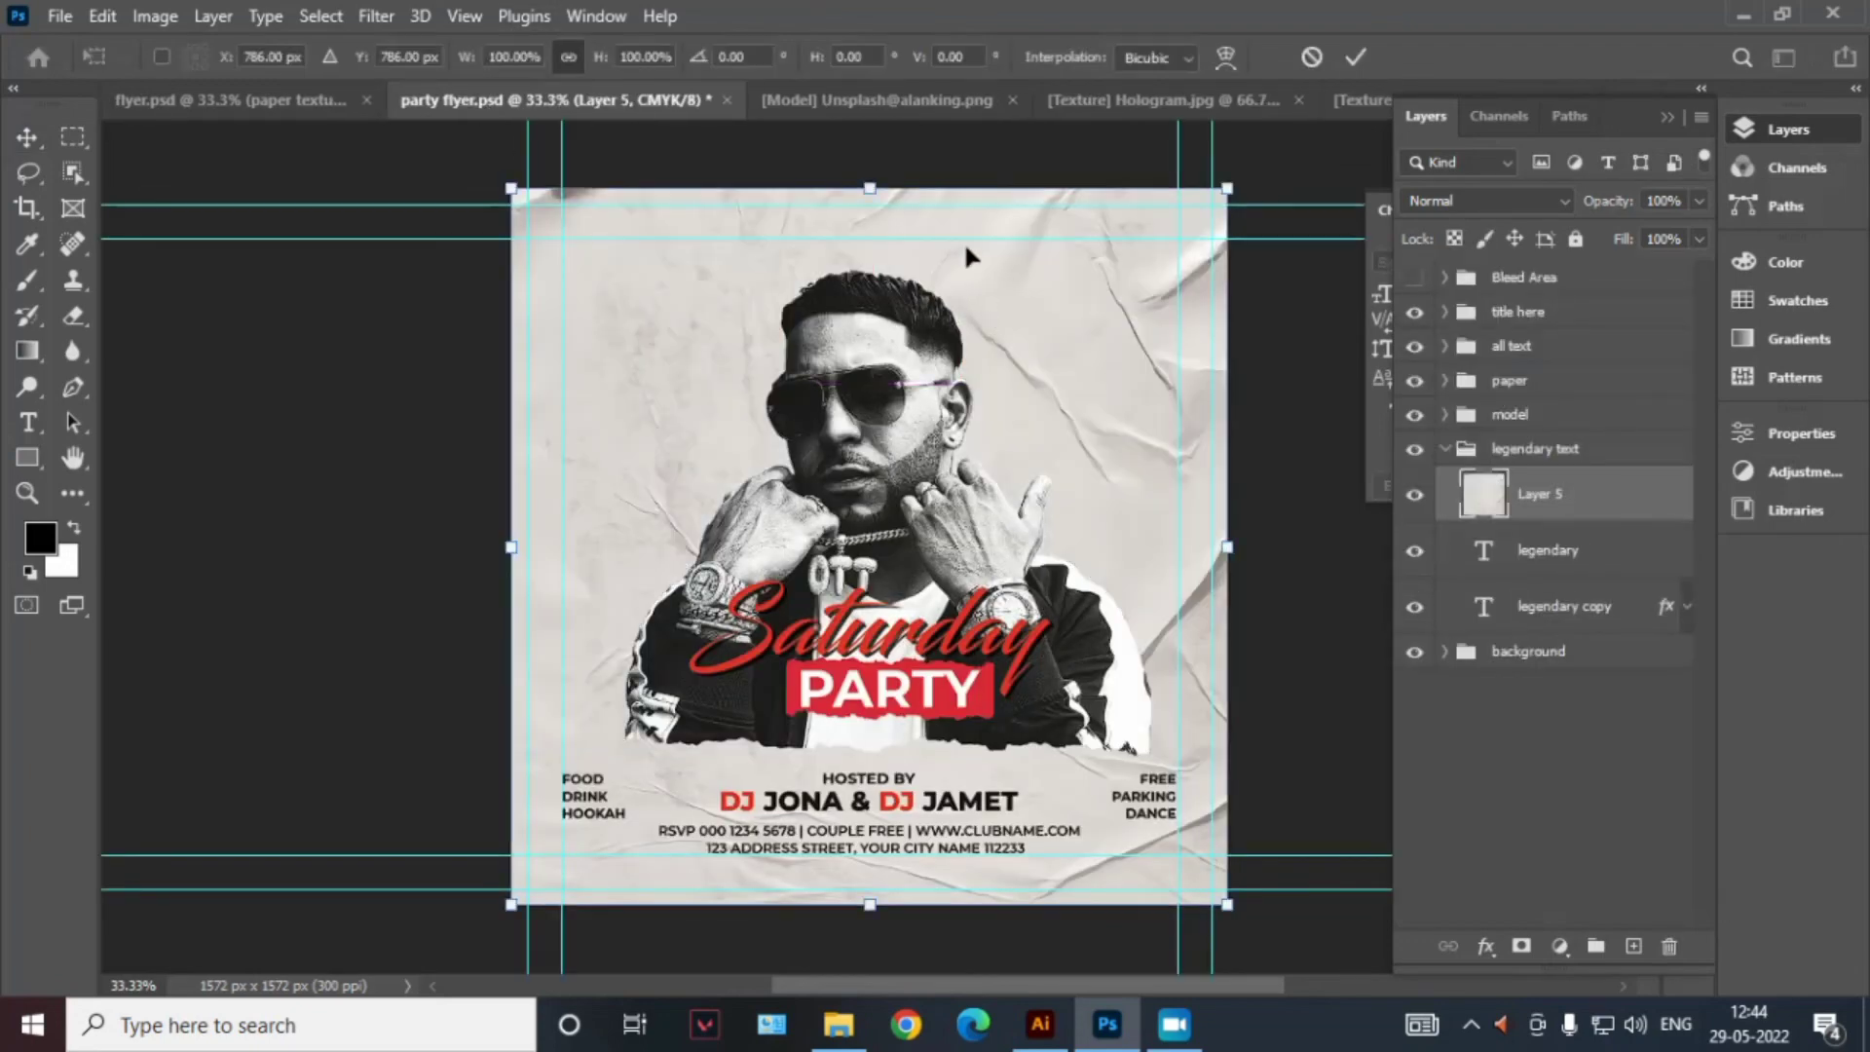
pyautogui.moveTo(870, 188)
pyautogui.mouseDown()
pyautogui.moveTo(919, 346)
pyautogui.moveTo(1042, 419)
pyautogui.moveTo(1058, 233)
pyautogui.mouseUp()
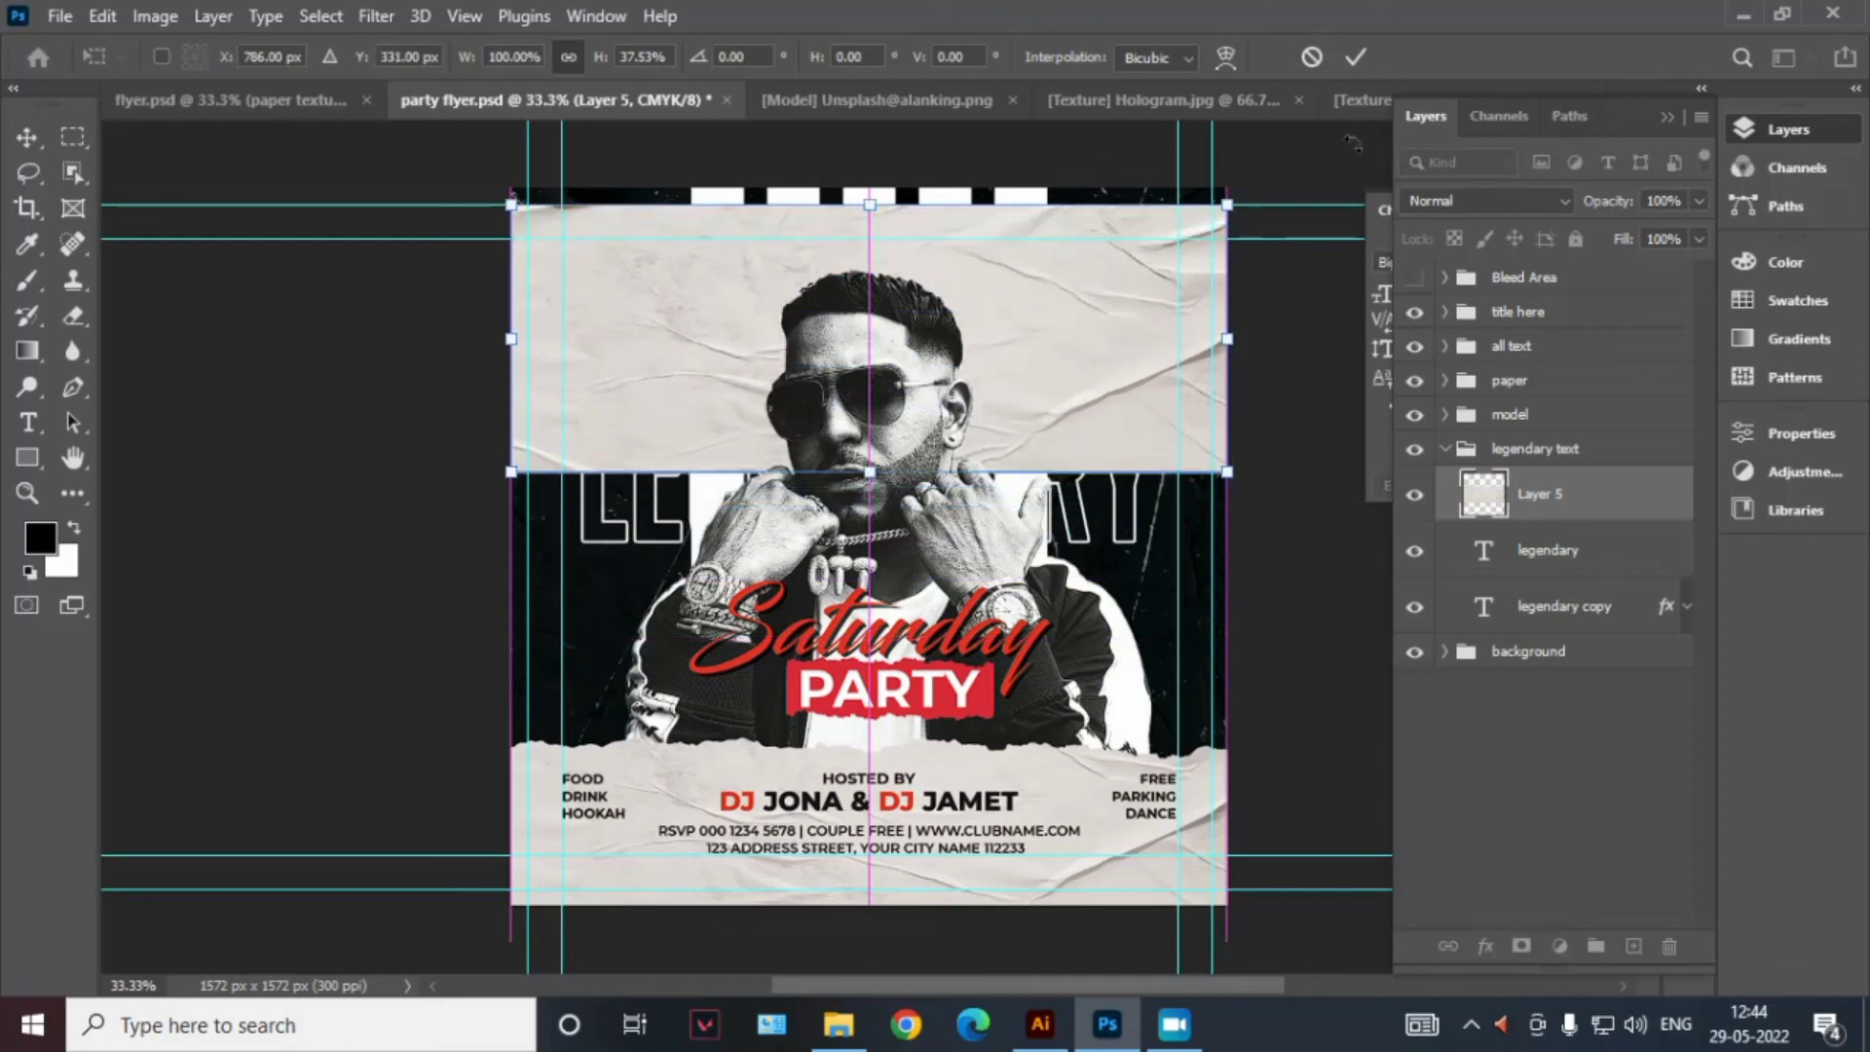
pyautogui.click(1355, 56)
# Clip the paper texture to the LEGENDARY text with Linear Burn blending, then fit the flyer in view
pyautogui.rightClick(1611, 516)
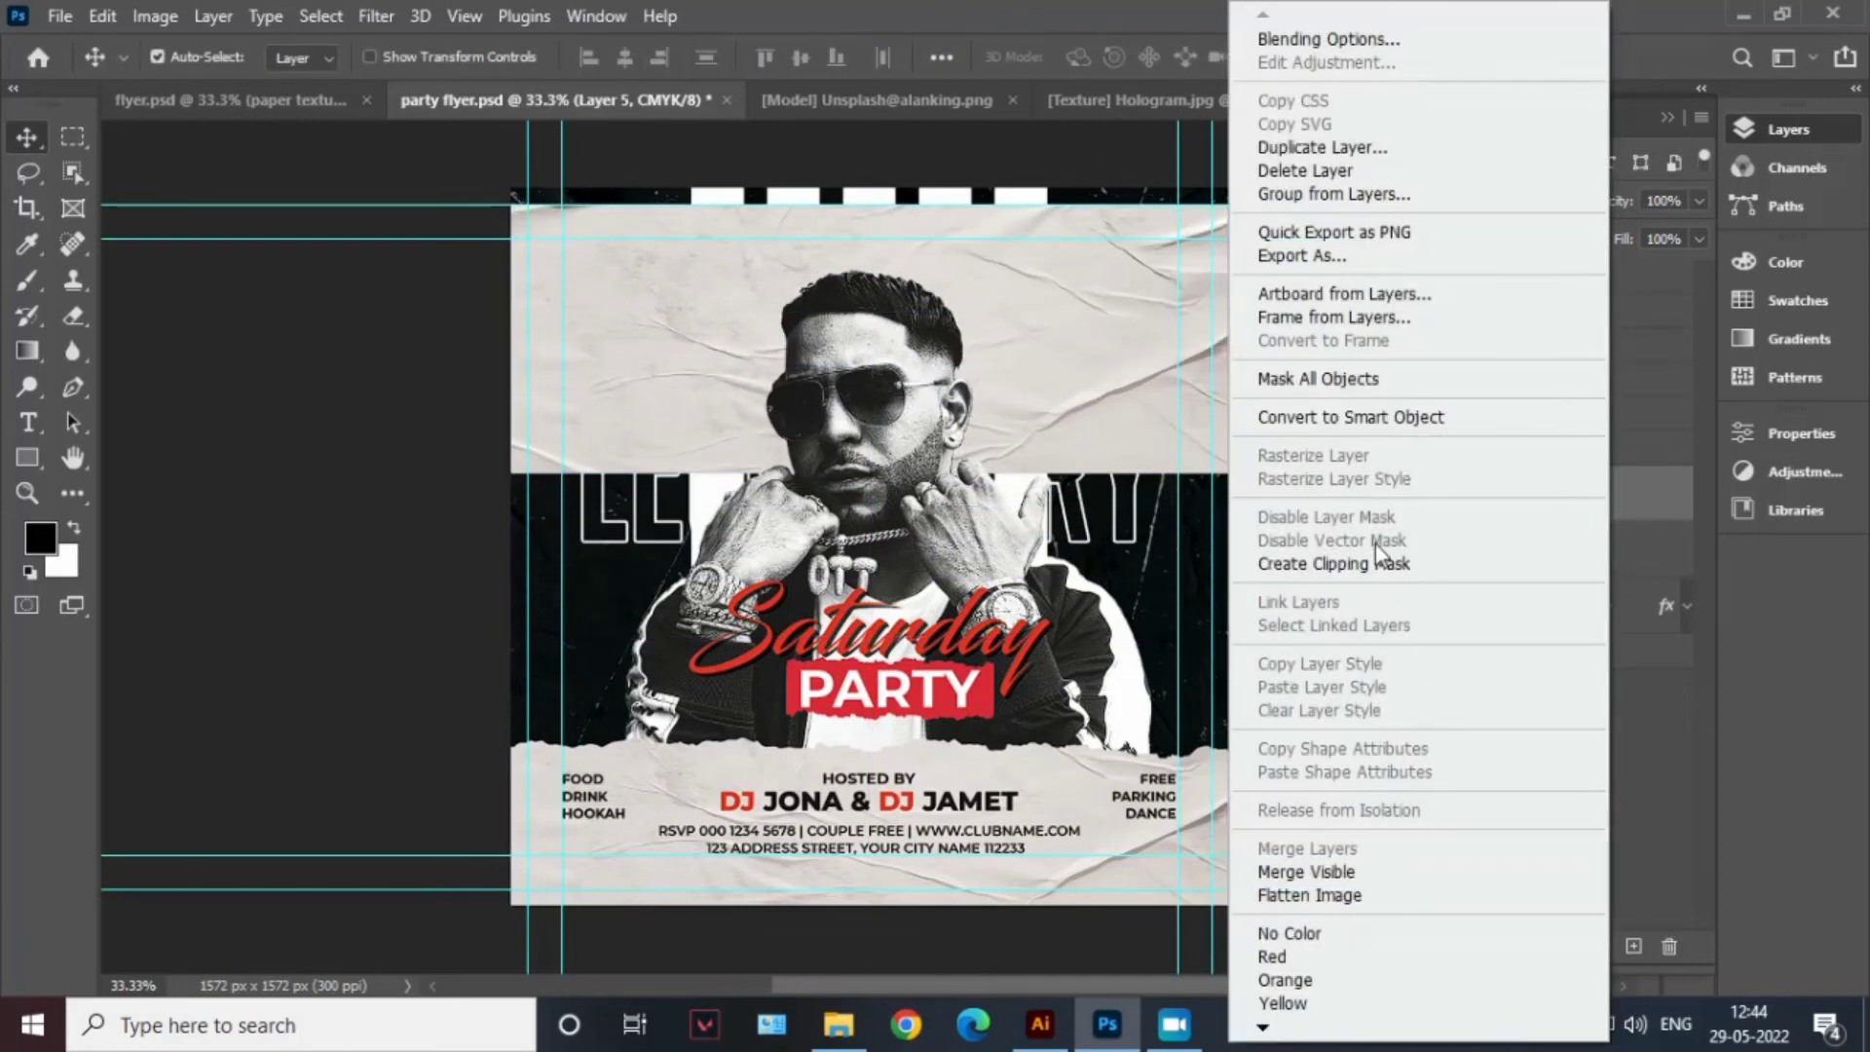
pyautogui.click(1375, 565)
pyautogui.click(1472, 199)
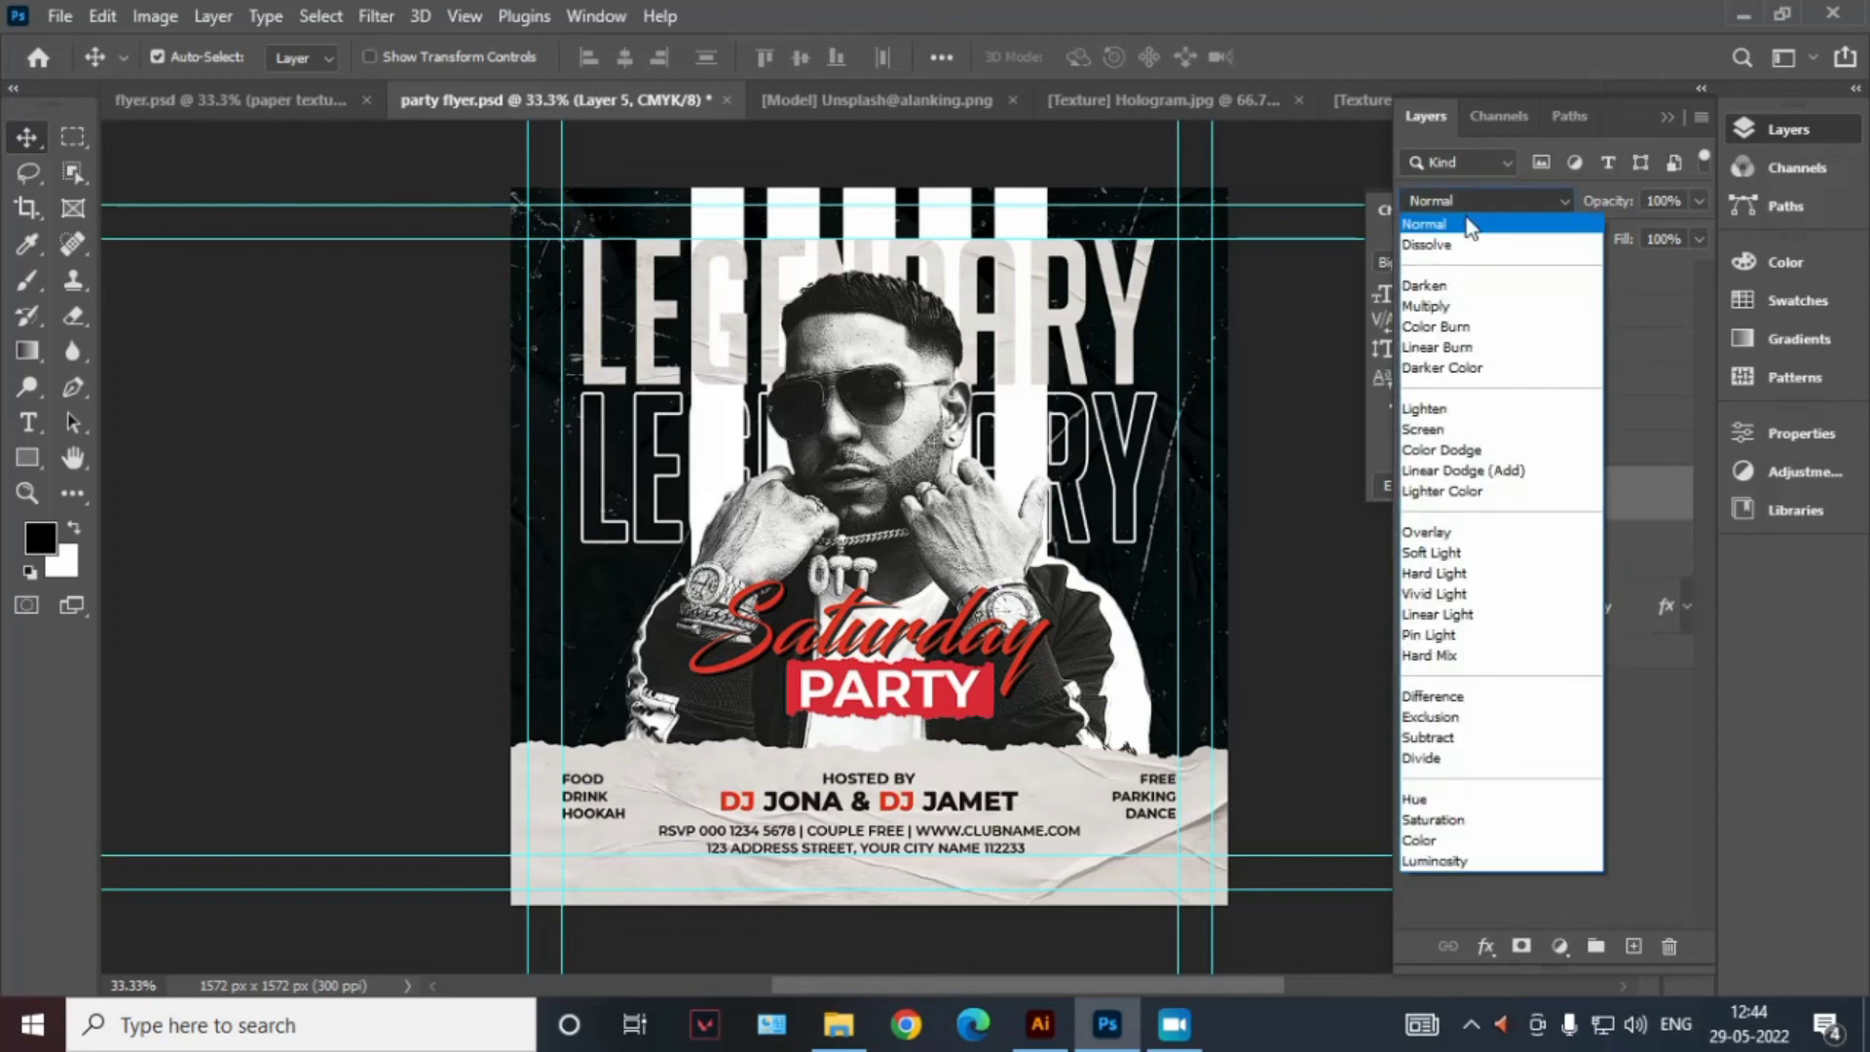
pyautogui.click(1431, 348)
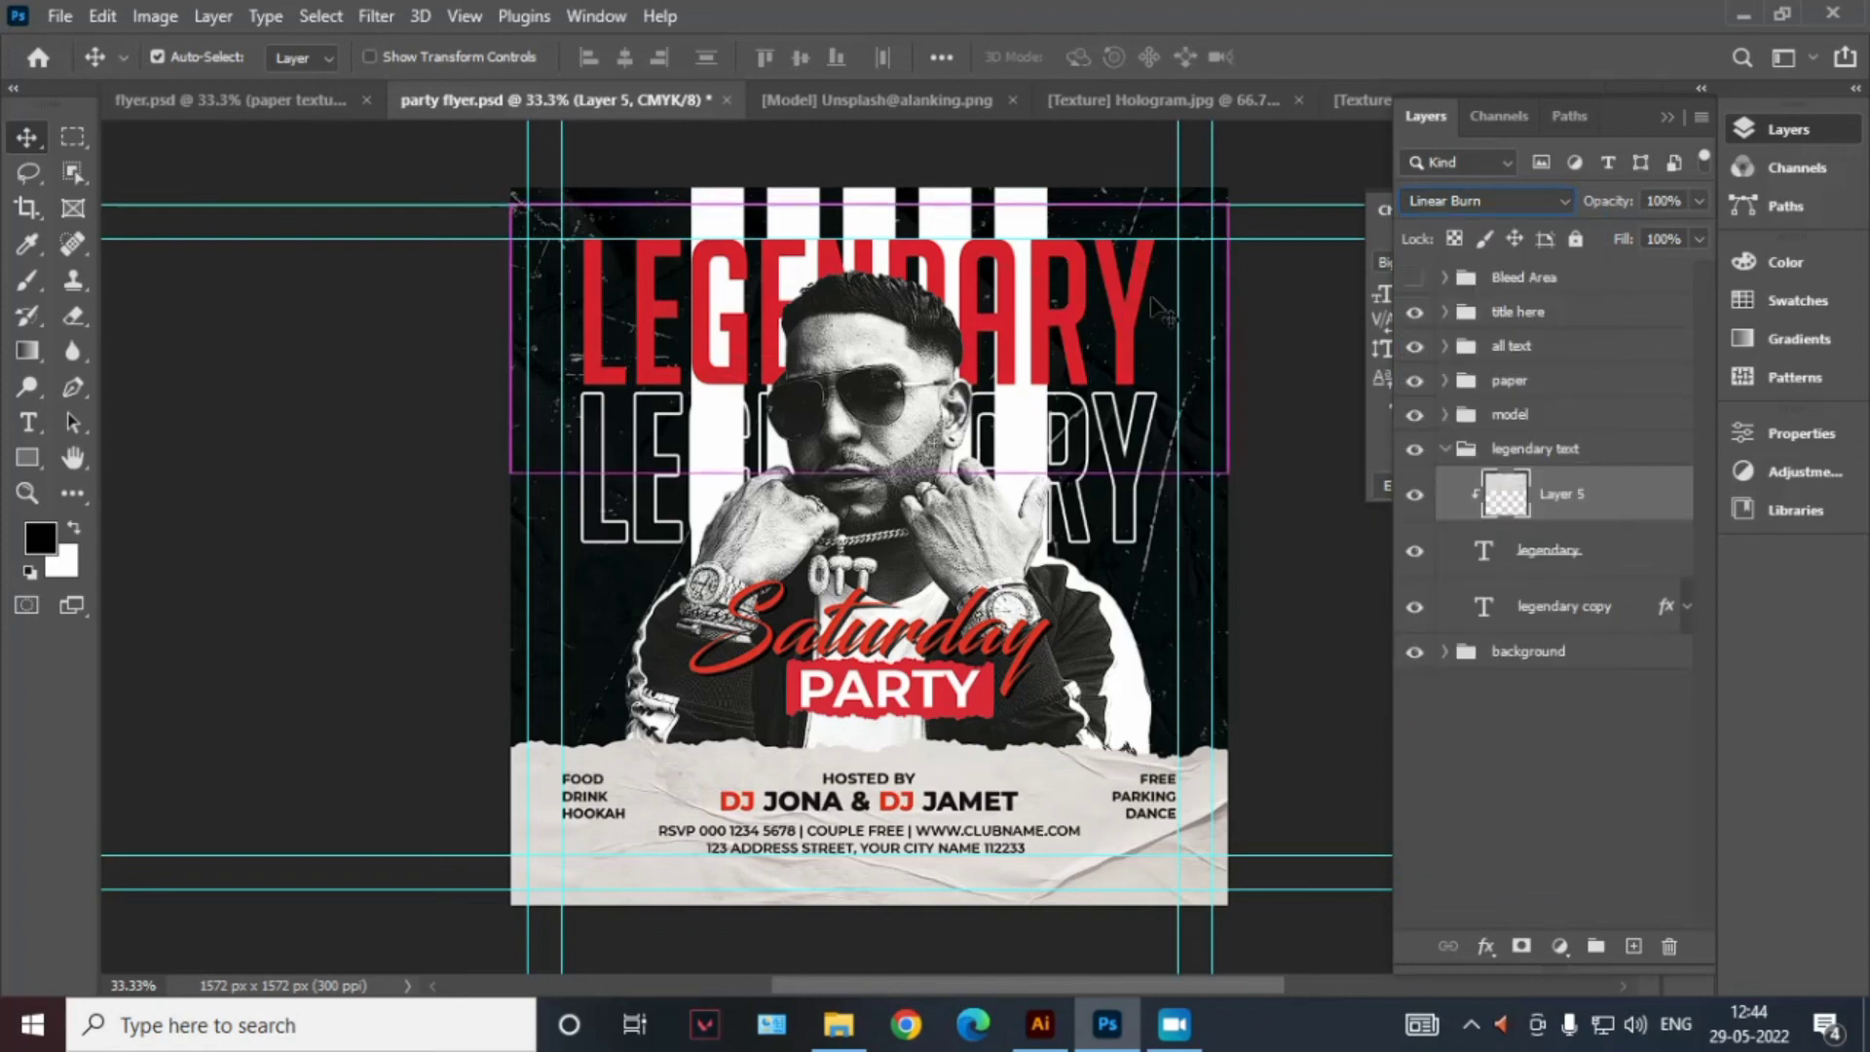
pyautogui.hotkey('ctrl', '0')
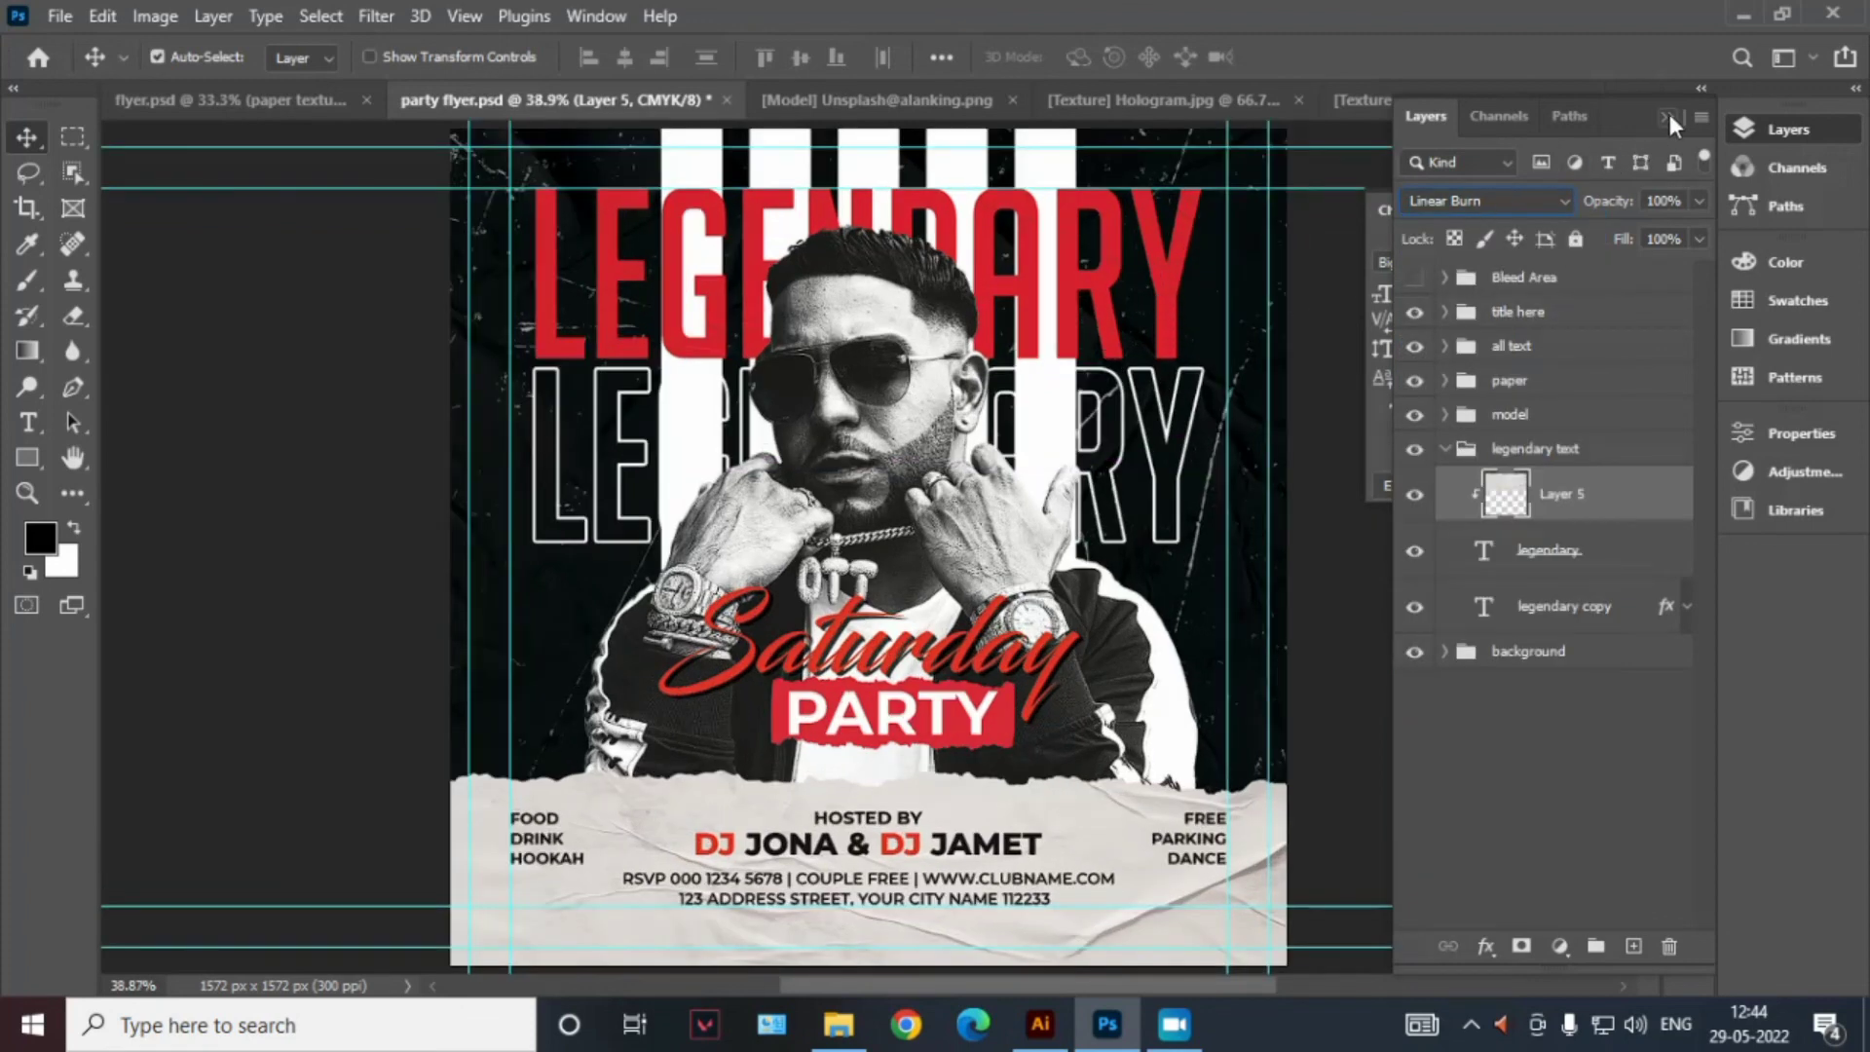
pyautogui.click(1669, 113)
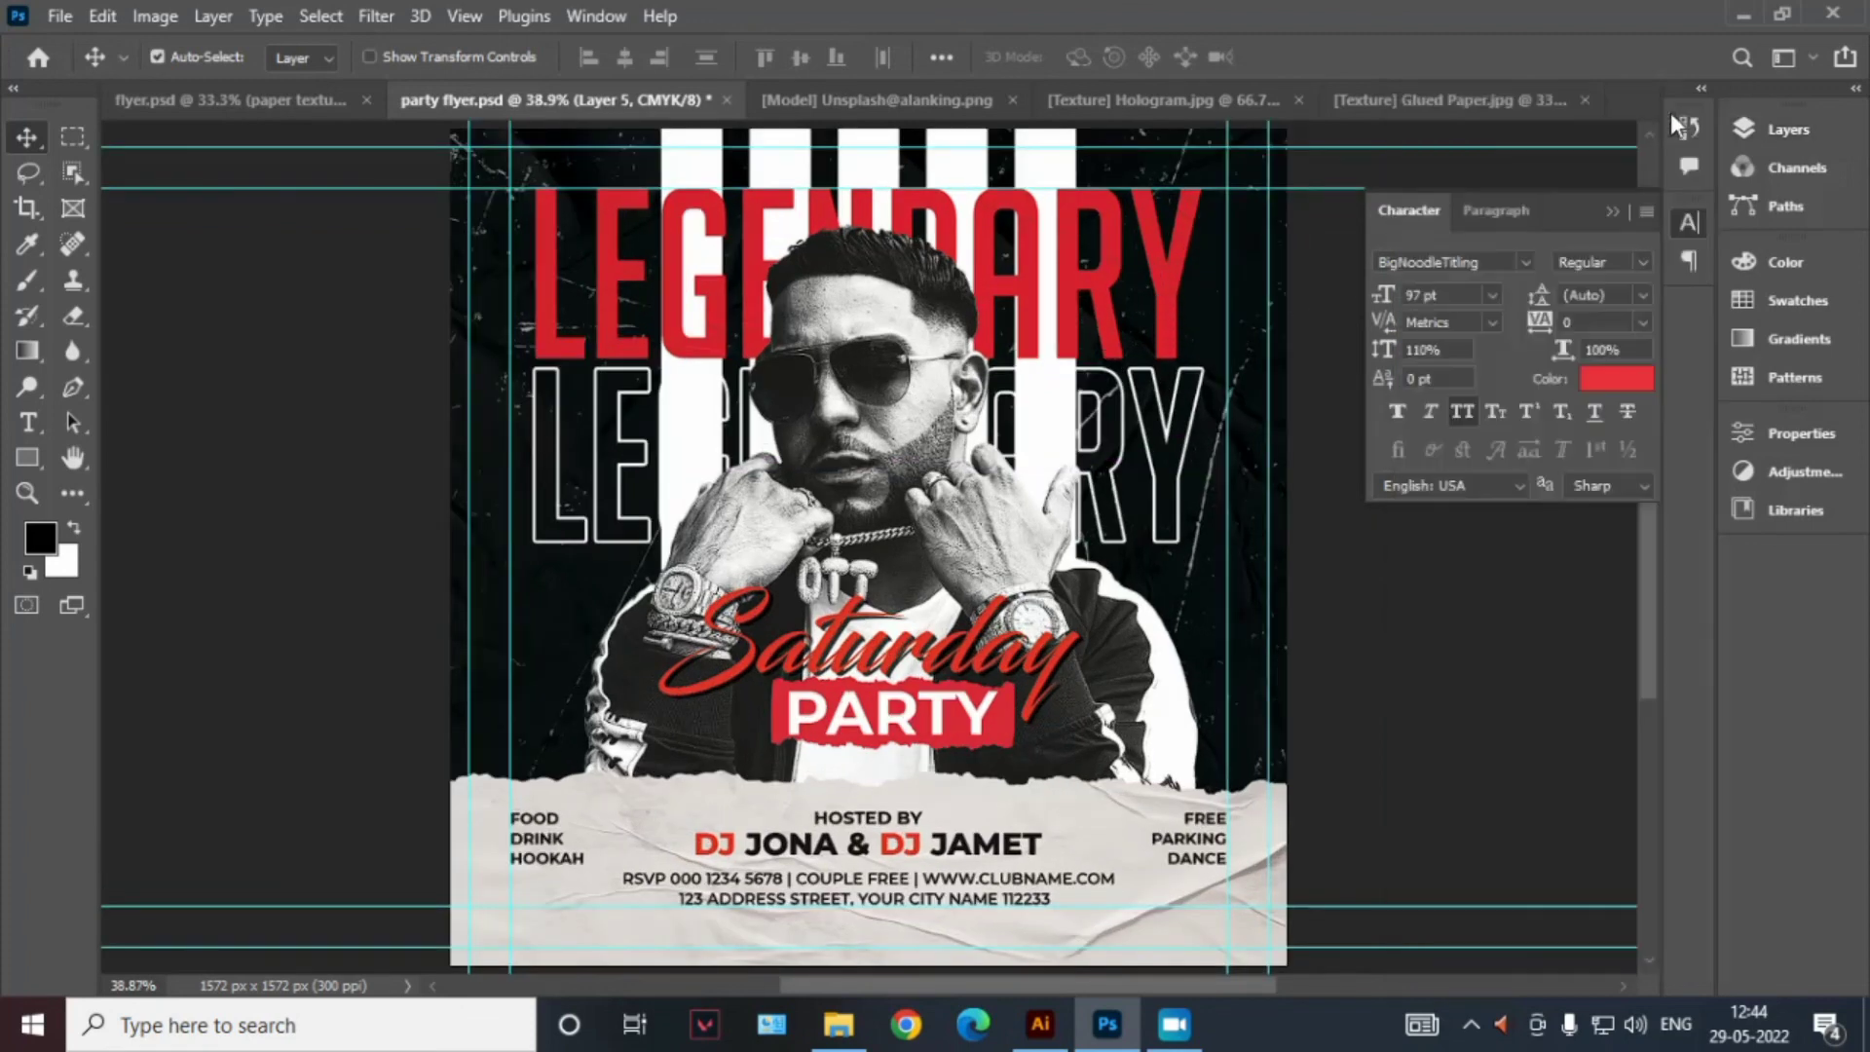
pyautogui.click(1614, 210)
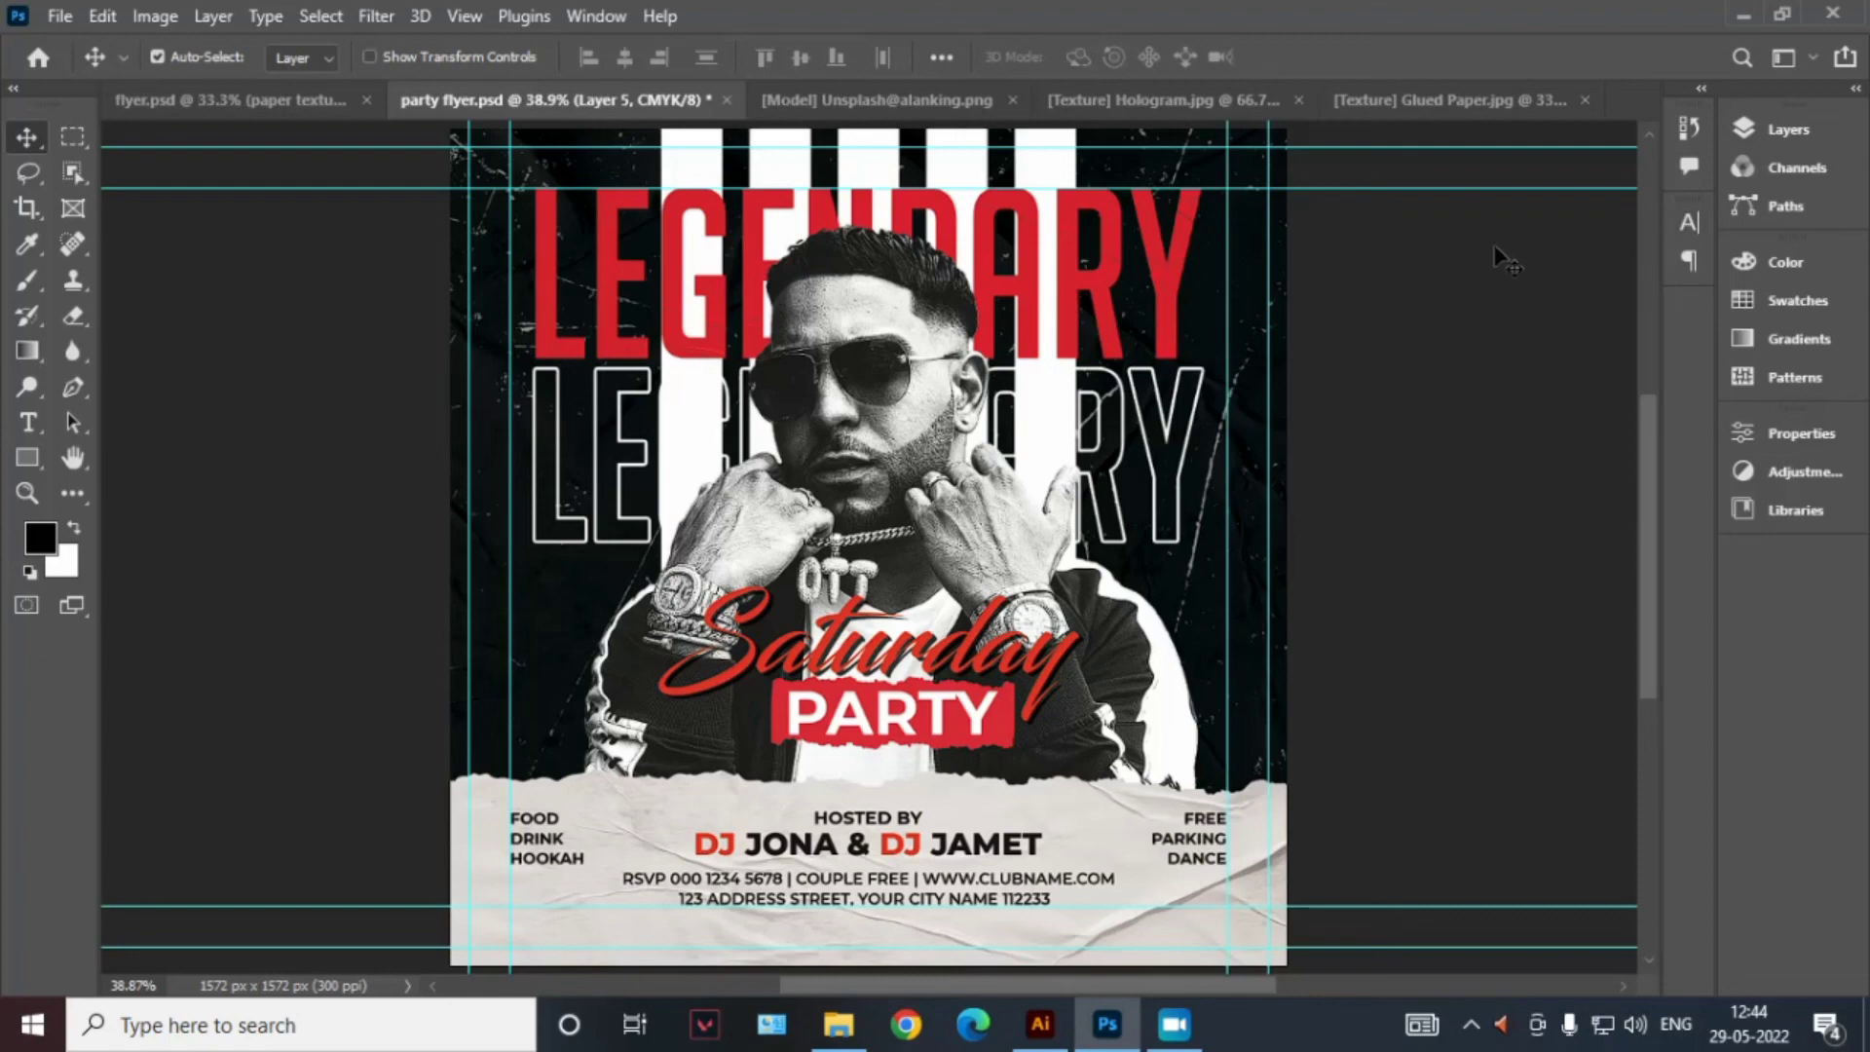